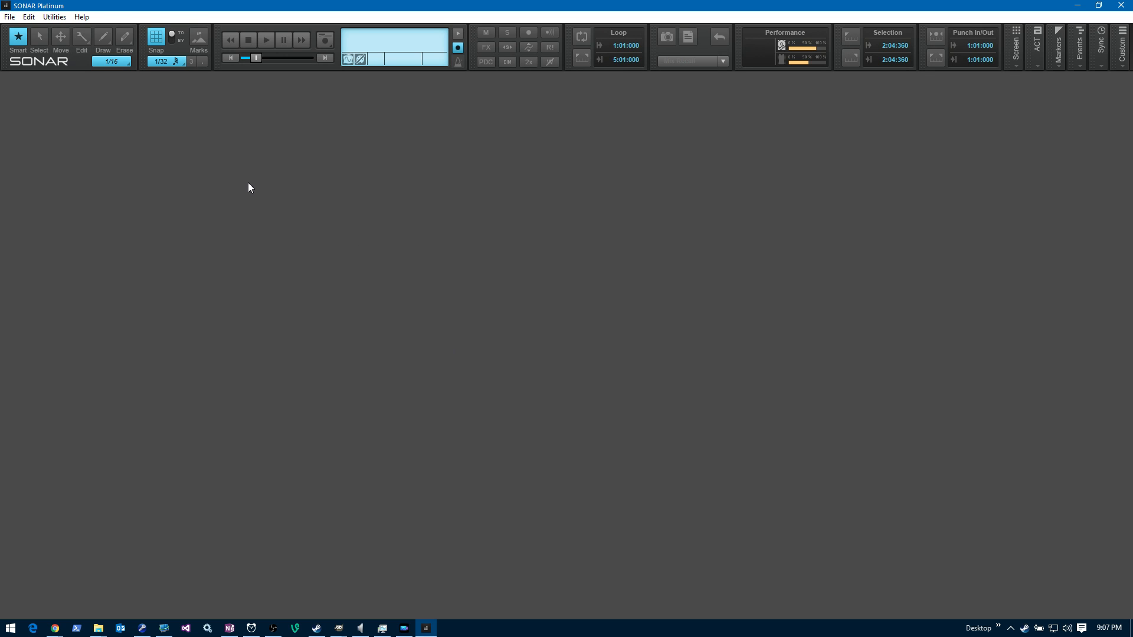
# Create a new project named Temp from the Dreambliss Guitar Vox Template-0012 template.
pyautogui.click(10, 16)
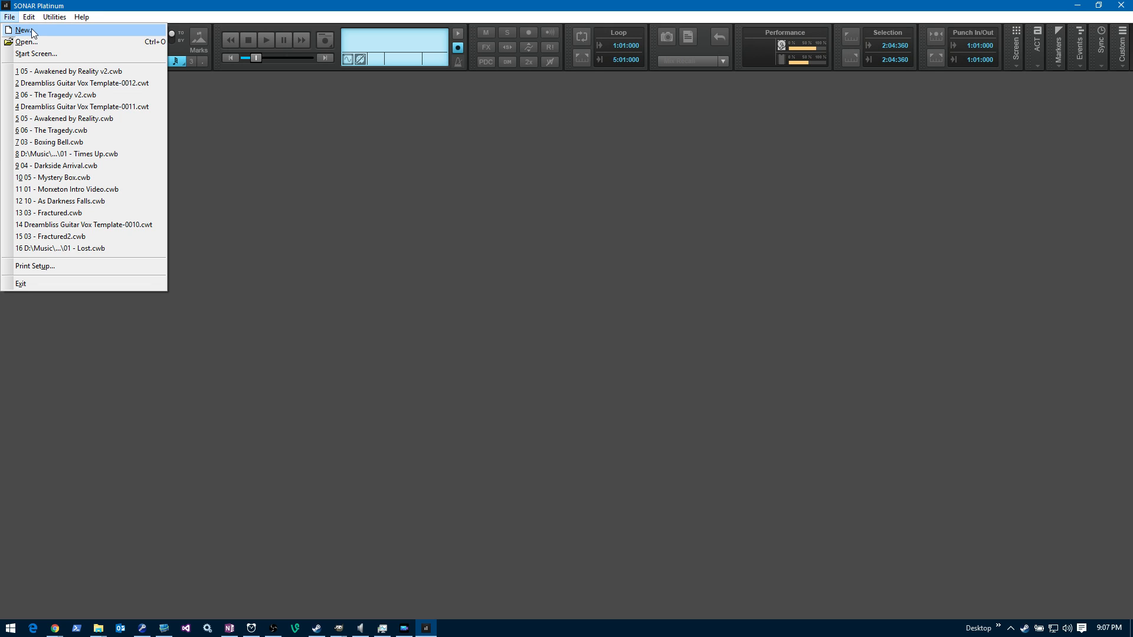
pyautogui.click(24, 30)
pyautogui.write('Temp')
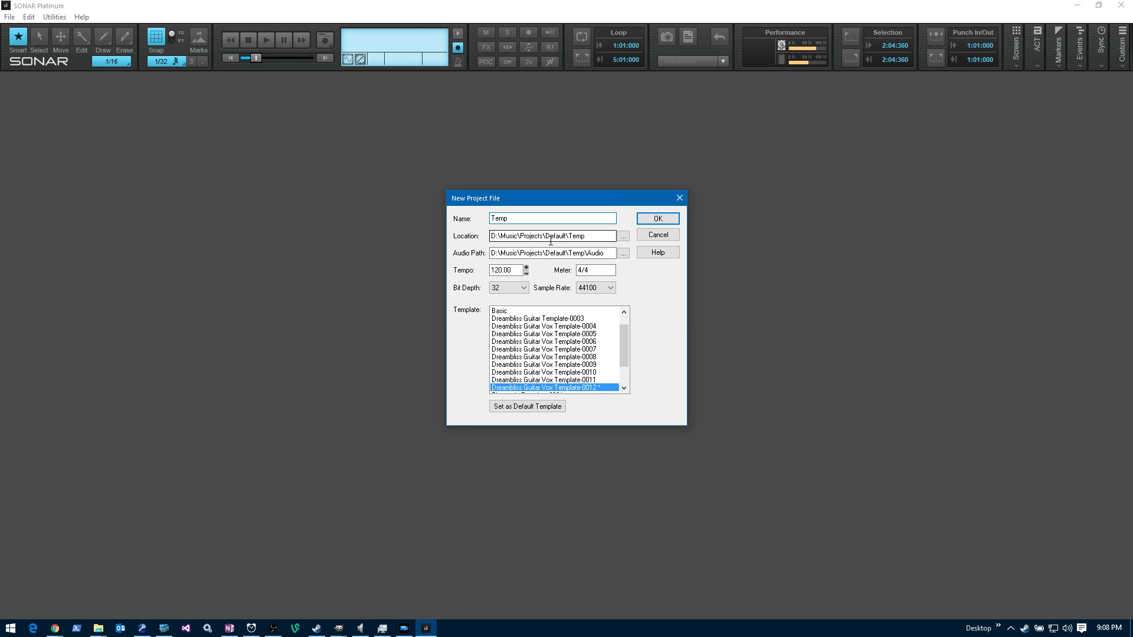
pyautogui.moveTo(625, 352)
pyautogui.mouseDown()
pyautogui.moveTo(628, 316)
pyautogui.moveTo(625, 371)
pyautogui.mouseUp()
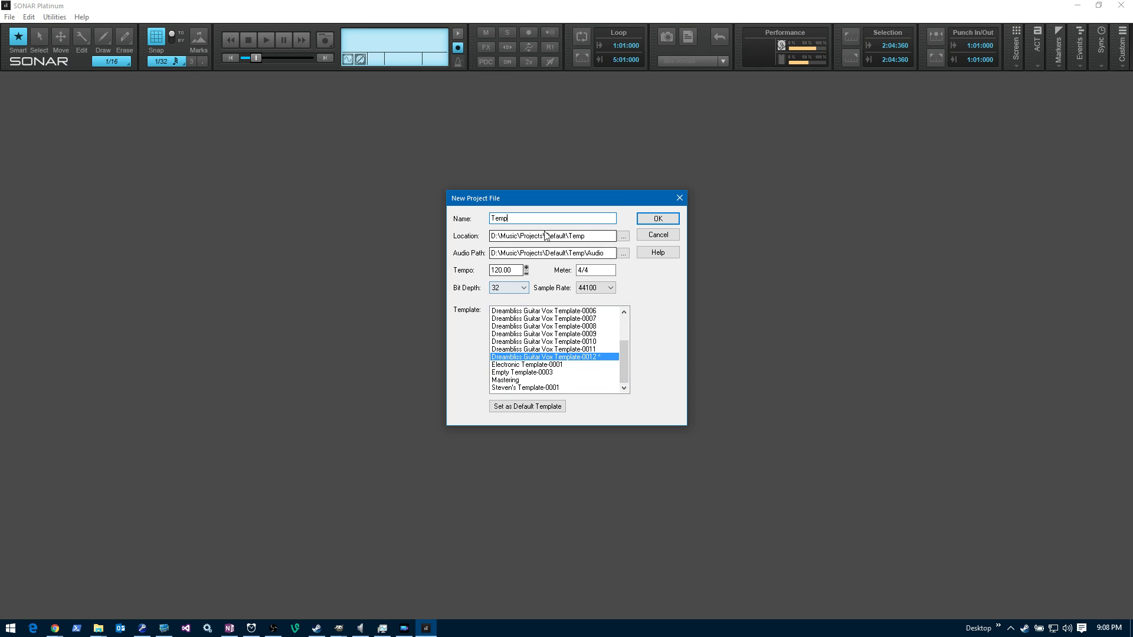
pyautogui.click(493, 218)
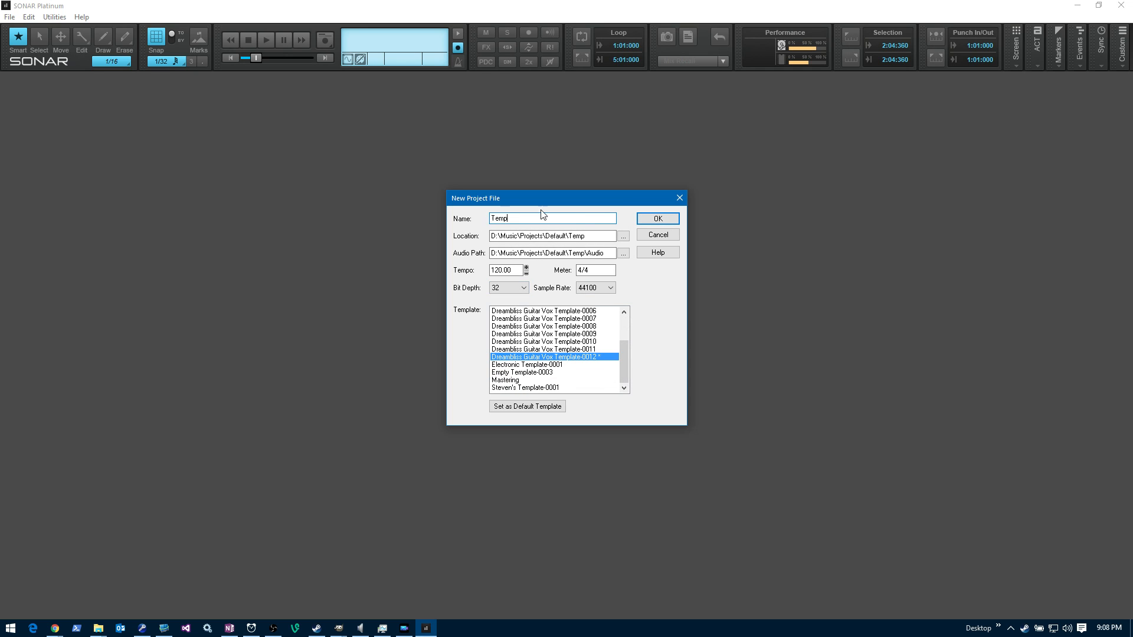
pyautogui.click(658, 217)
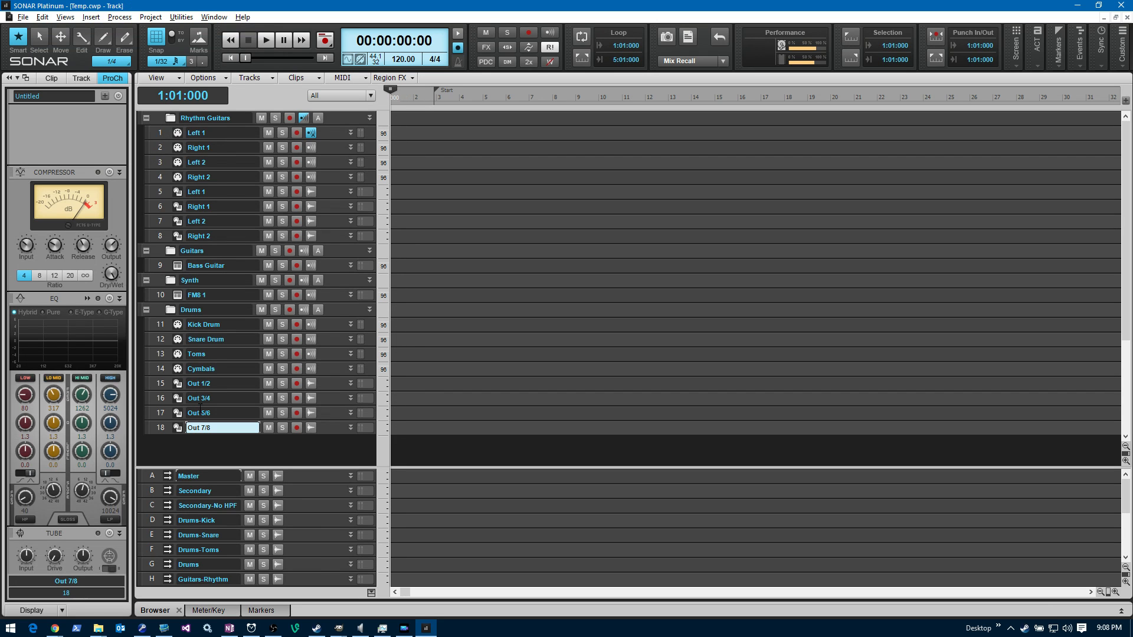
# Examine the Rhythm Guitars folder, going through MIDI tracks 1 to 4 and audio tracks 5 to 8.
pyautogui.click(159, 133)
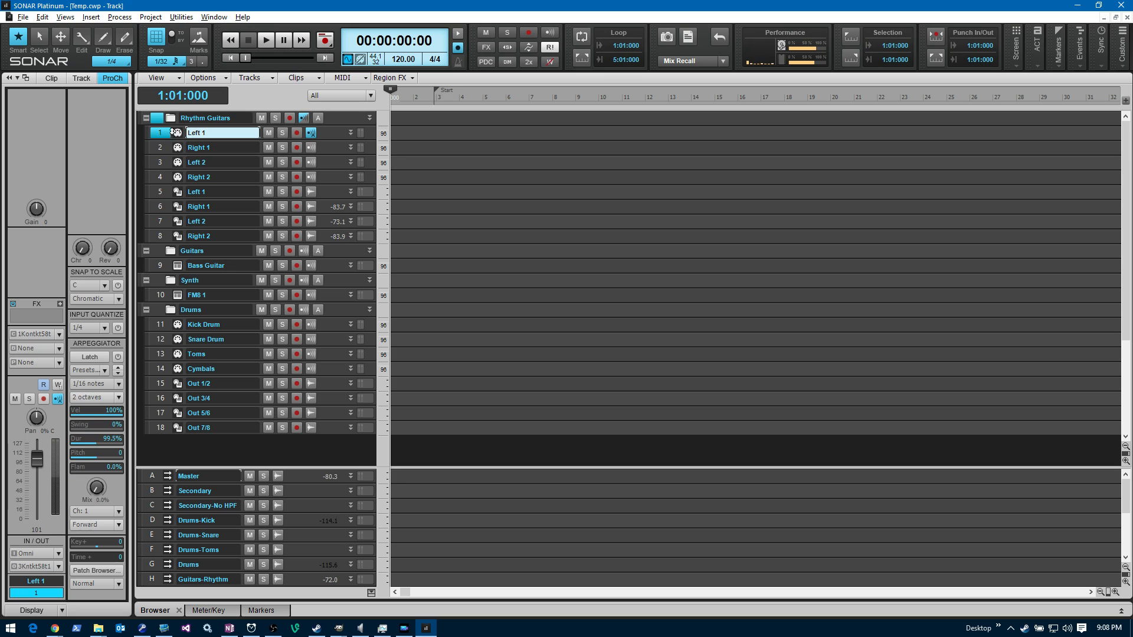
pyautogui.click(155, 178)
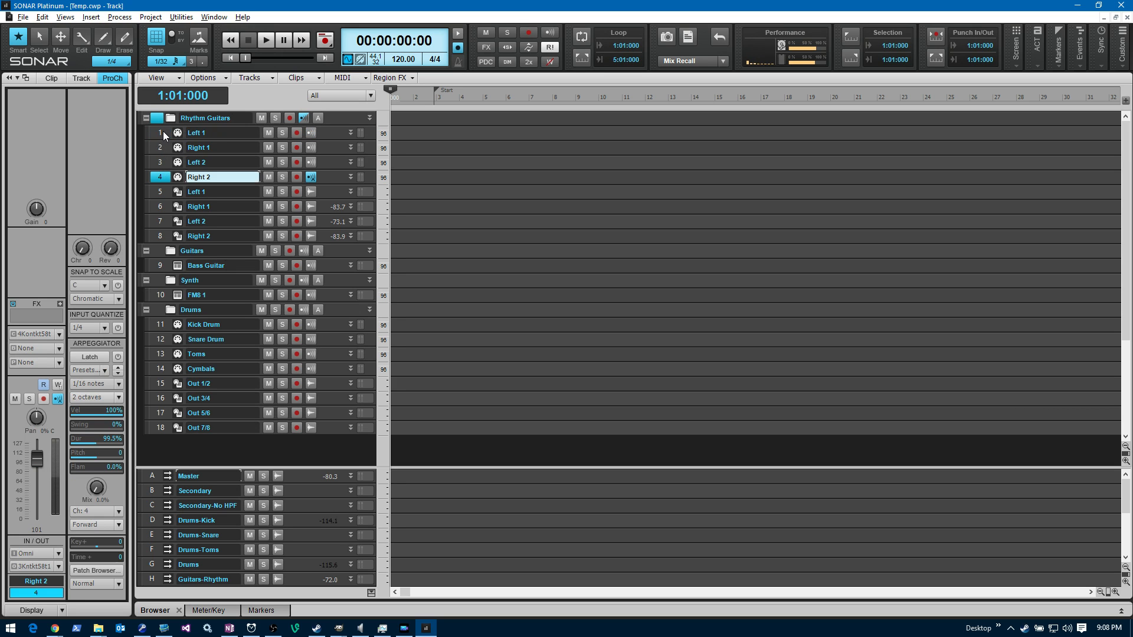
pyautogui.click(160, 132)
pyautogui.click(162, 178)
pyautogui.click(168, 192)
pyautogui.click(157, 237)
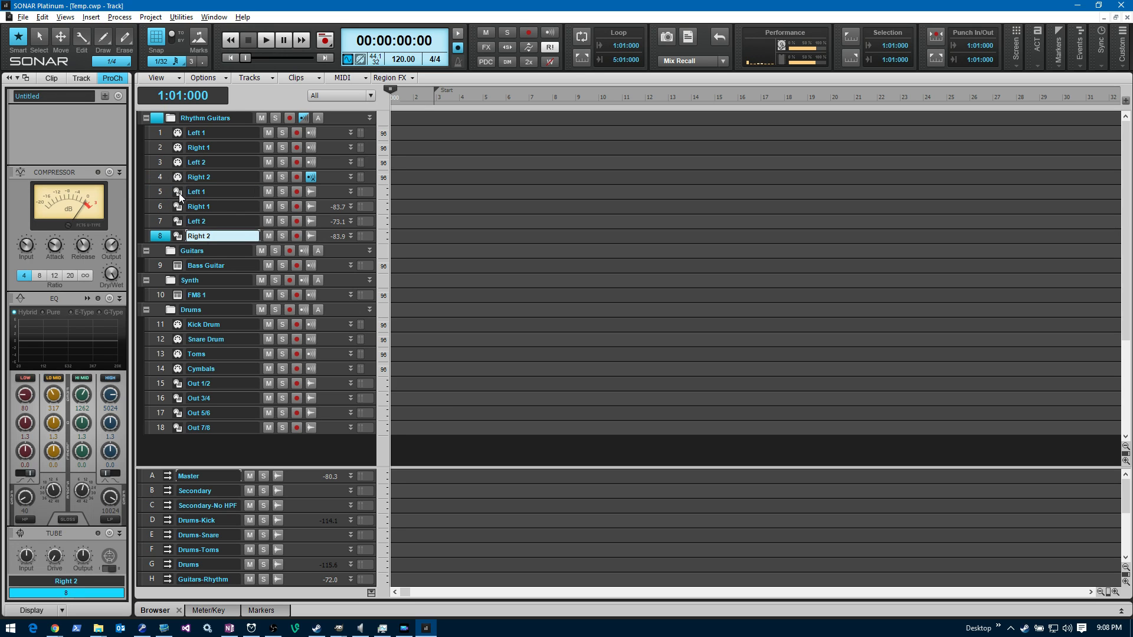
# Examine the Drums folder's tracks from Kick Drum through Out 7/8.
pyautogui.click(162, 324)
pyautogui.click(163, 427)
pyautogui.click(163, 325)
pyautogui.click(166, 427)
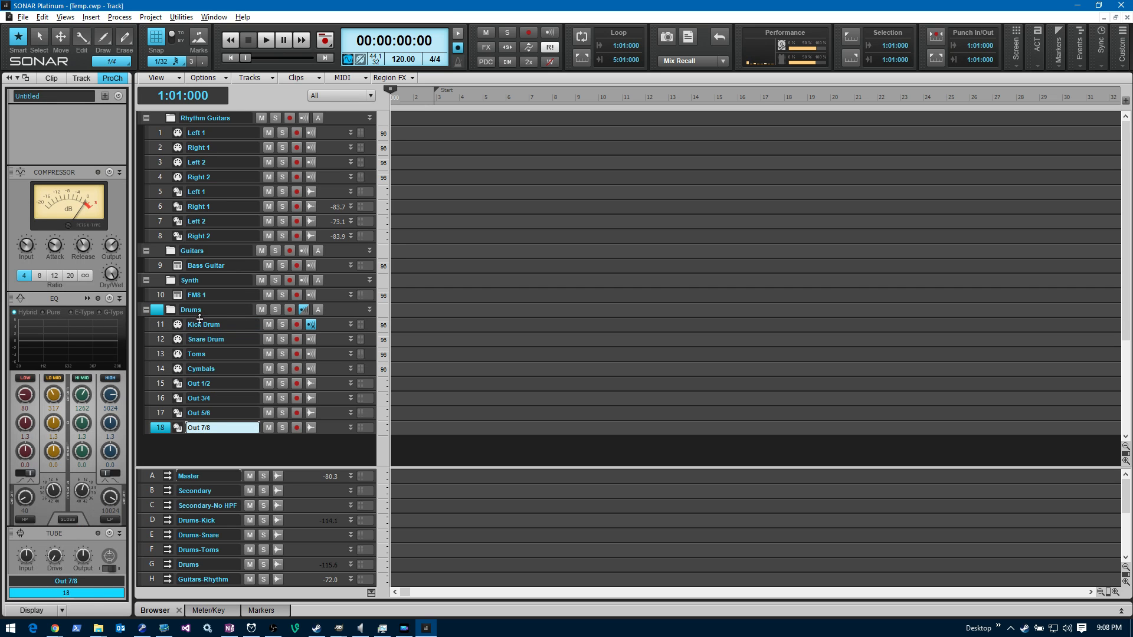
# Examine the Bass Guitar and FM8 1 instrument tracks.
pyautogui.click(172, 265)
pyautogui.click(180, 296)
pyautogui.click(179, 266)
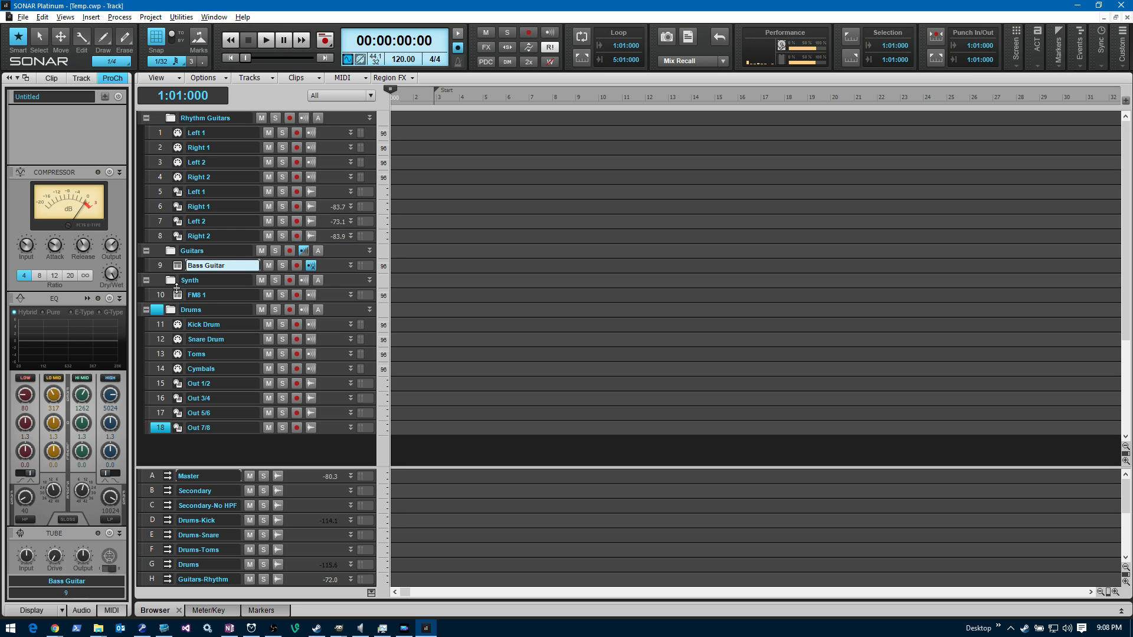
pyautogui.click(178, 295)
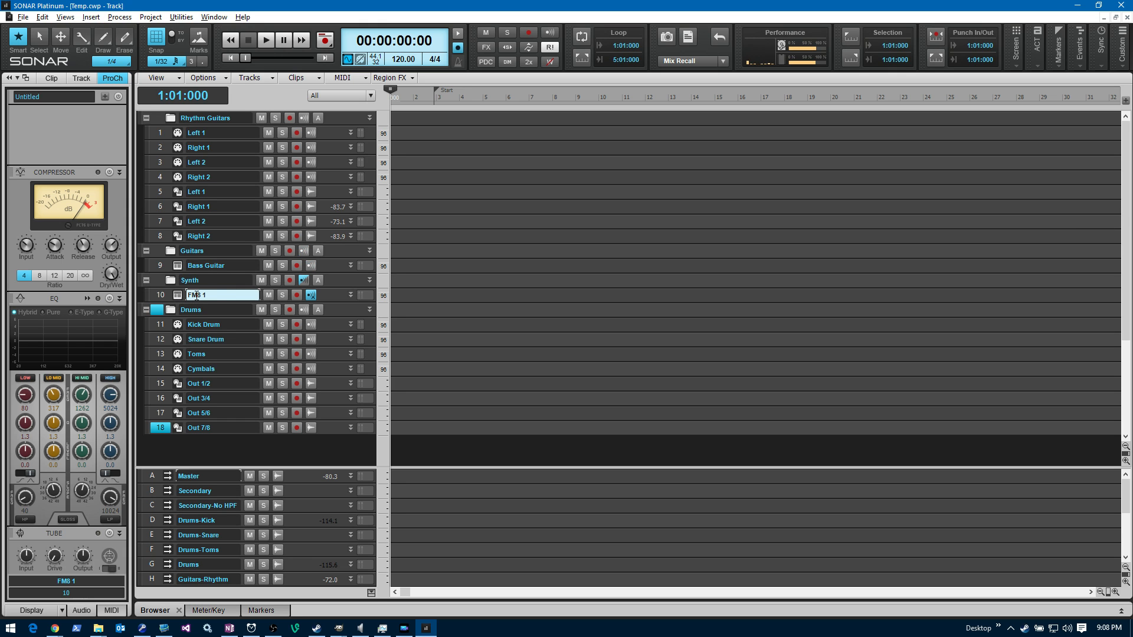
# Open Kontakt from the Left 1 audio track and examine the first Rickenbacker guitar's performance controls and their CC setup.
pyautogui.click(175, 190)
pyautogui.moveTo(724, 61); pyautogui.dragTo(746, 53)
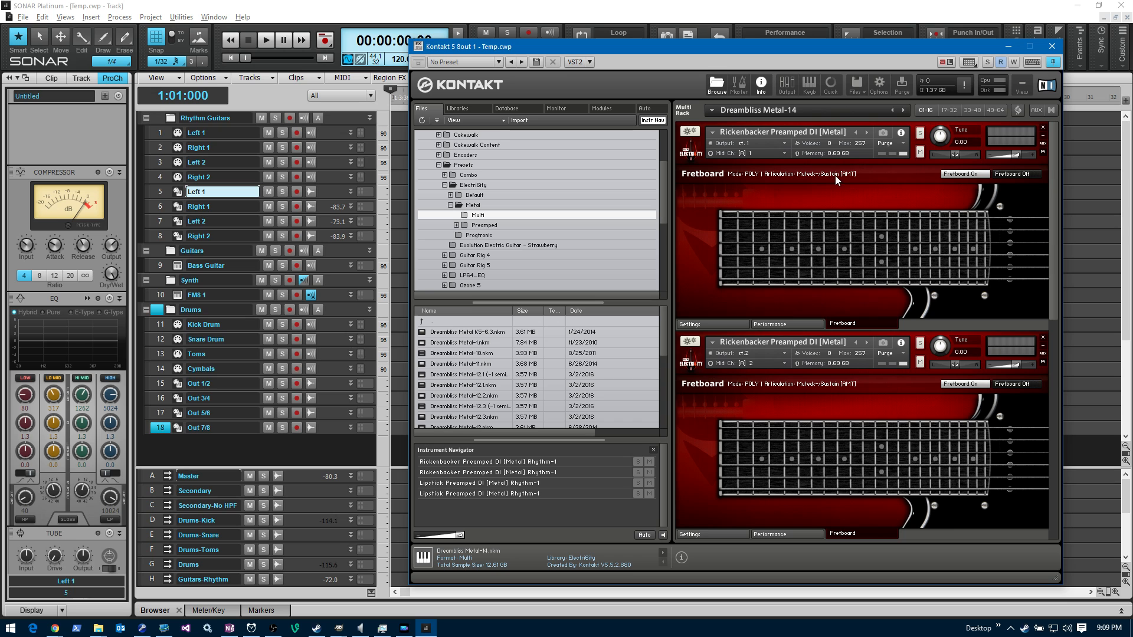
pyautogui.click(786, 324)
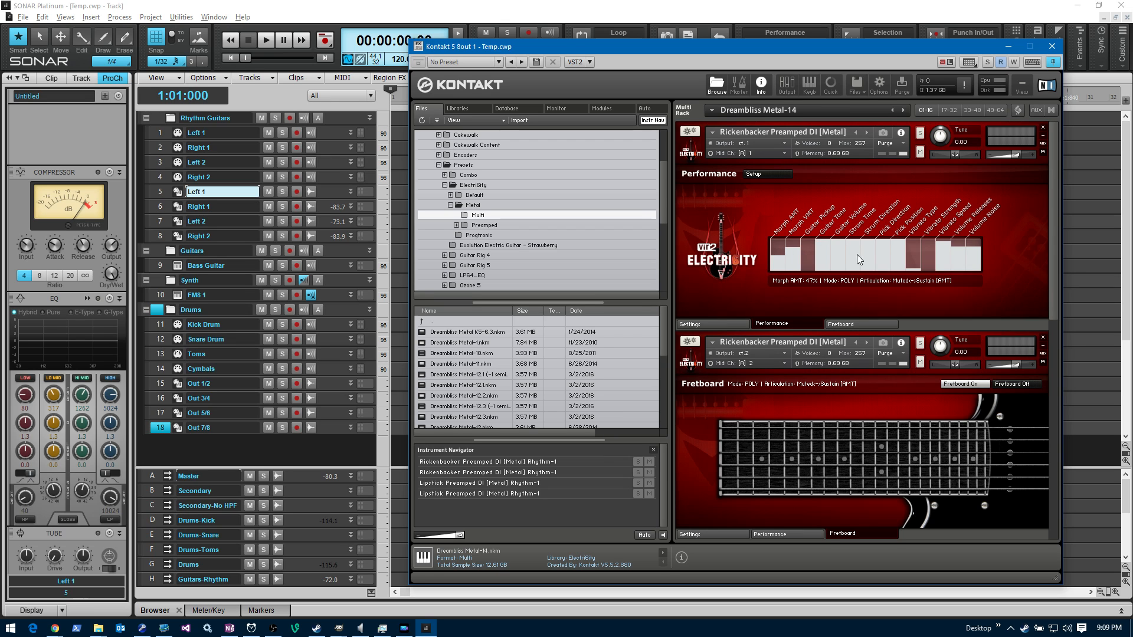
pyautogui.click(758, 175)
pyautogui.click(792, 251)
pyautogui.click(807, 249)
pyautogui.click(834, 249)
pyautogui.click(822, 248)
pyautogui.click(811, 253)
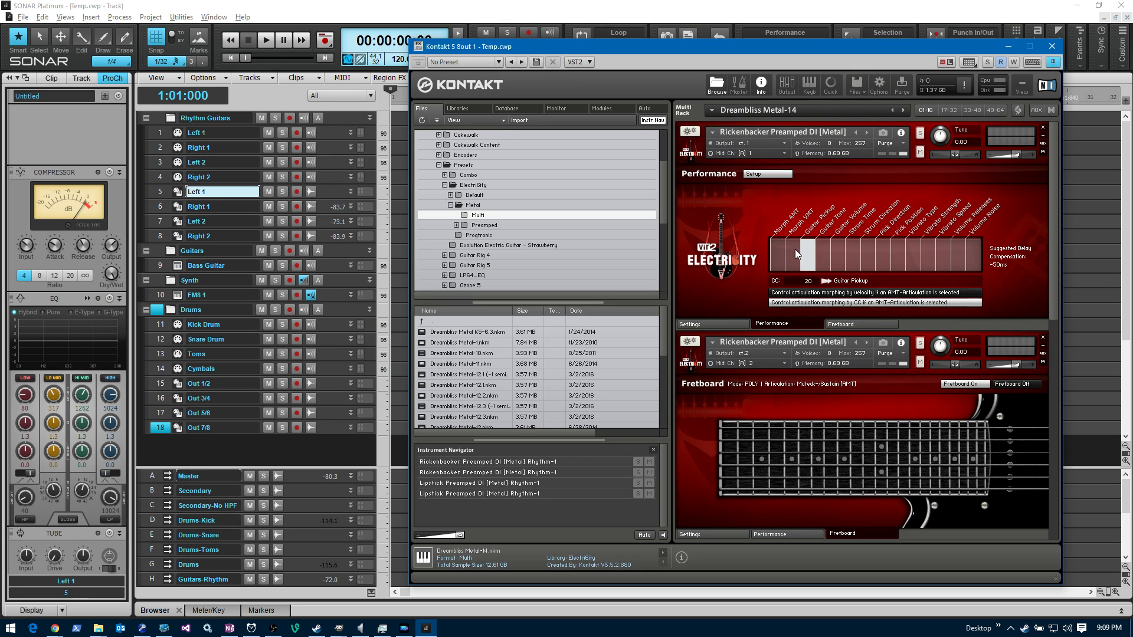
pyautogui.click(777, 254)
pyautogui.click(760, 174)
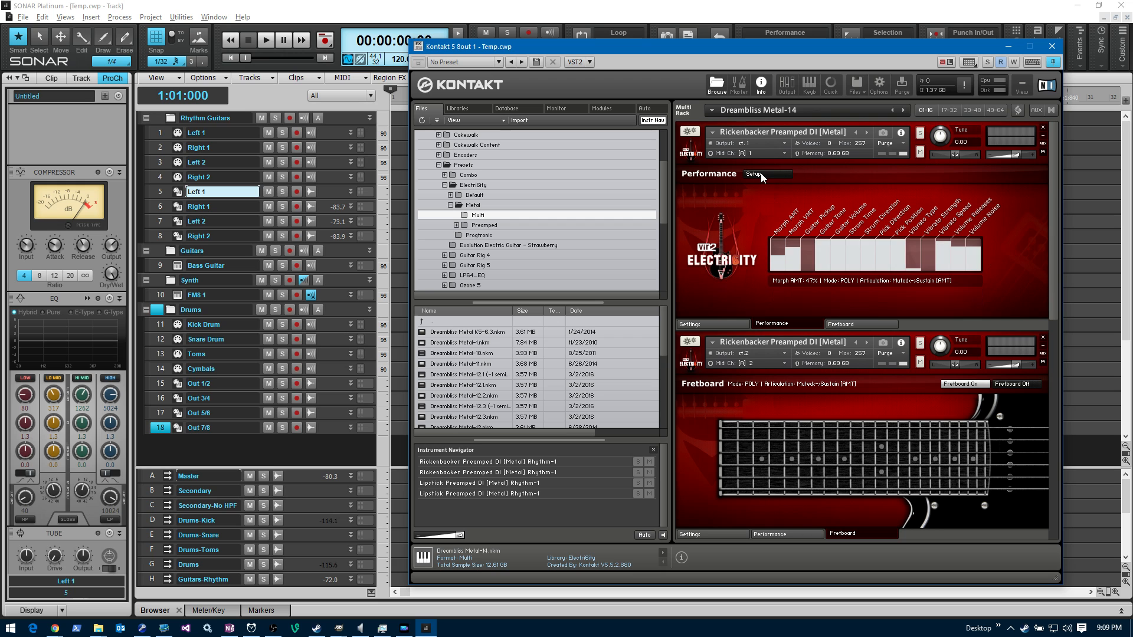
# Examine the first Rickenbacker guitar's Strings and Humanize settings, and return to its fretboard view.
pyautogui.click(702, 323)
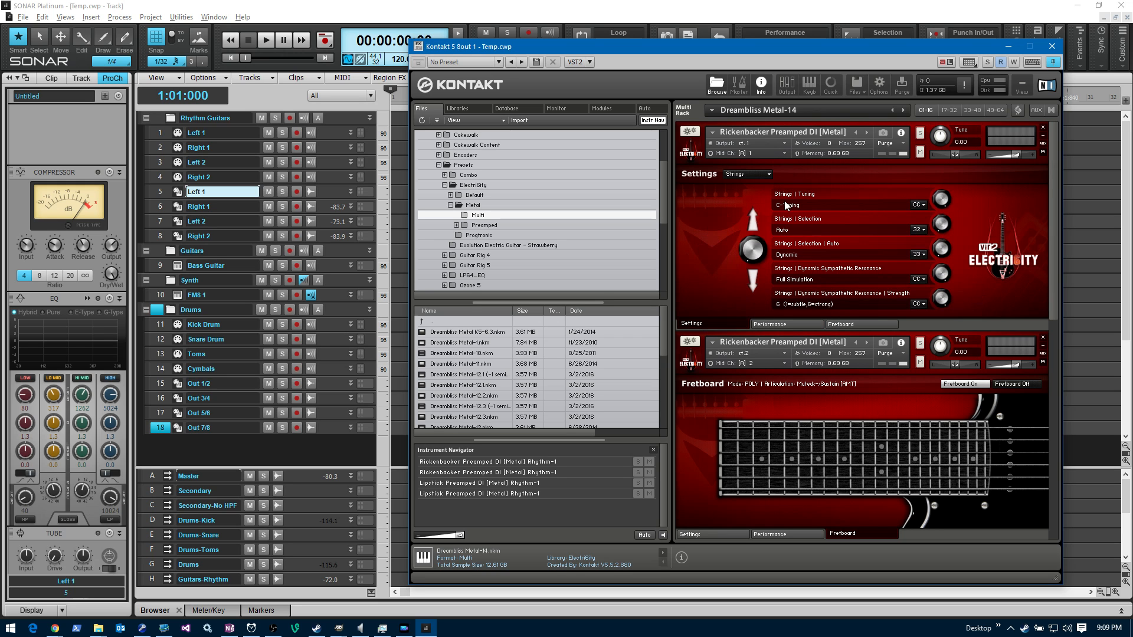
pyautogui.click(747, 174)
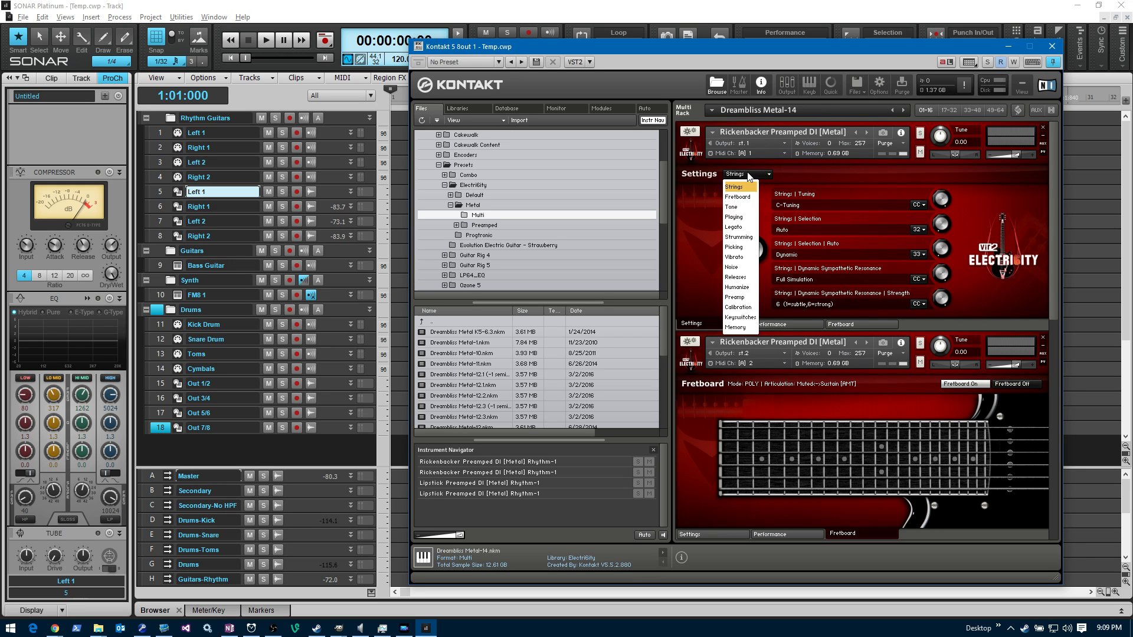
pyautogui.click(736, 286)
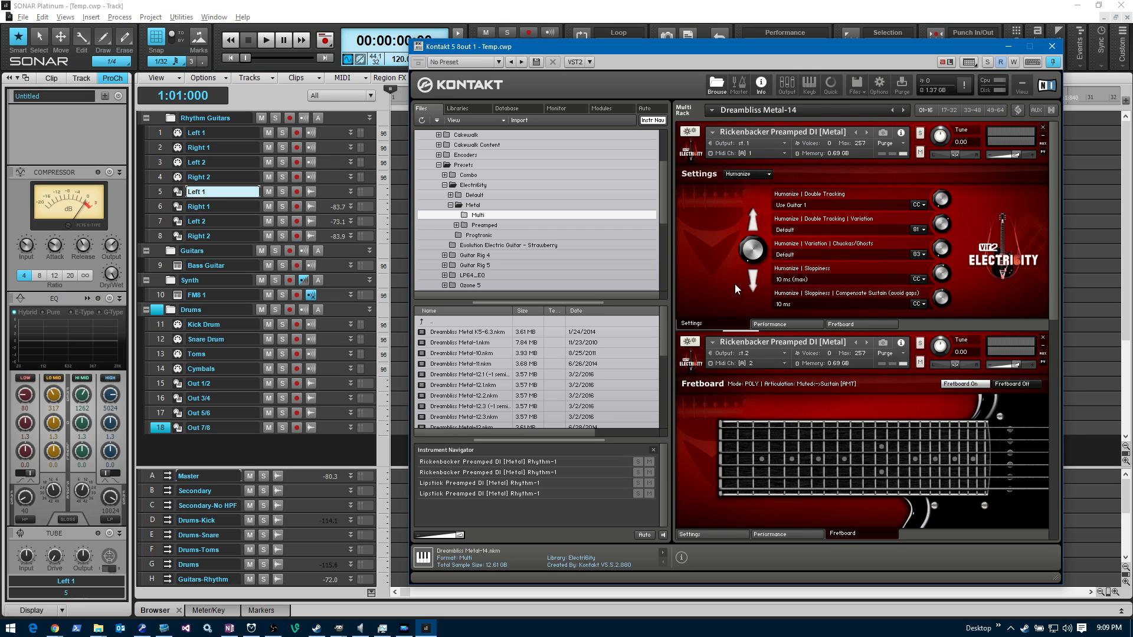
pyautogui.click(756, 174)
pyautogui.click(746, 185)
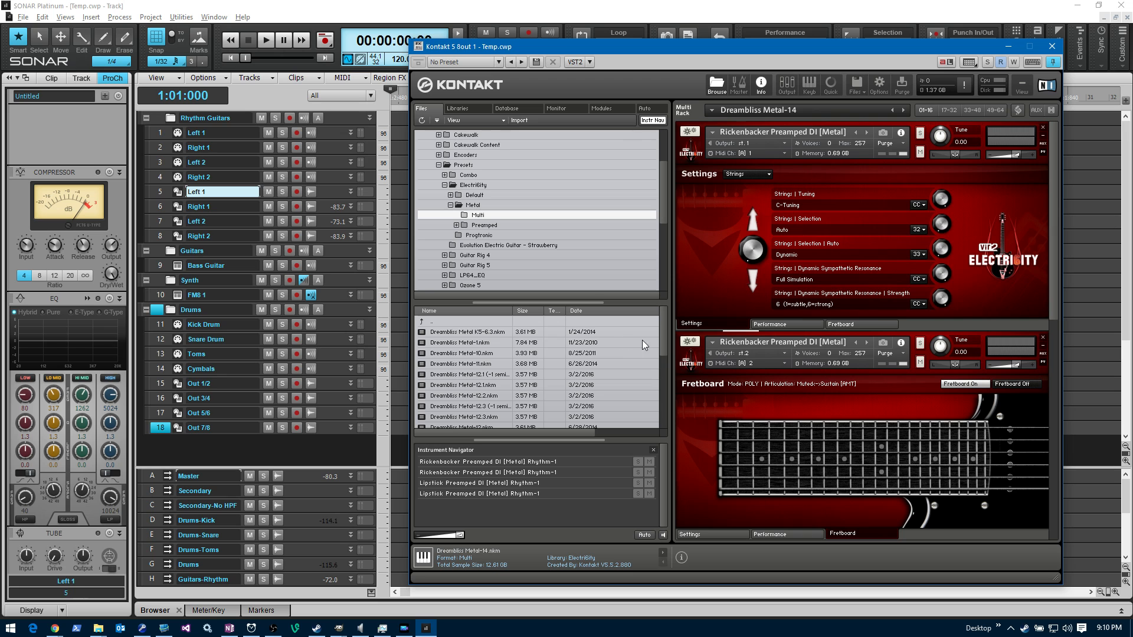
pyautogui.click(850, 325)
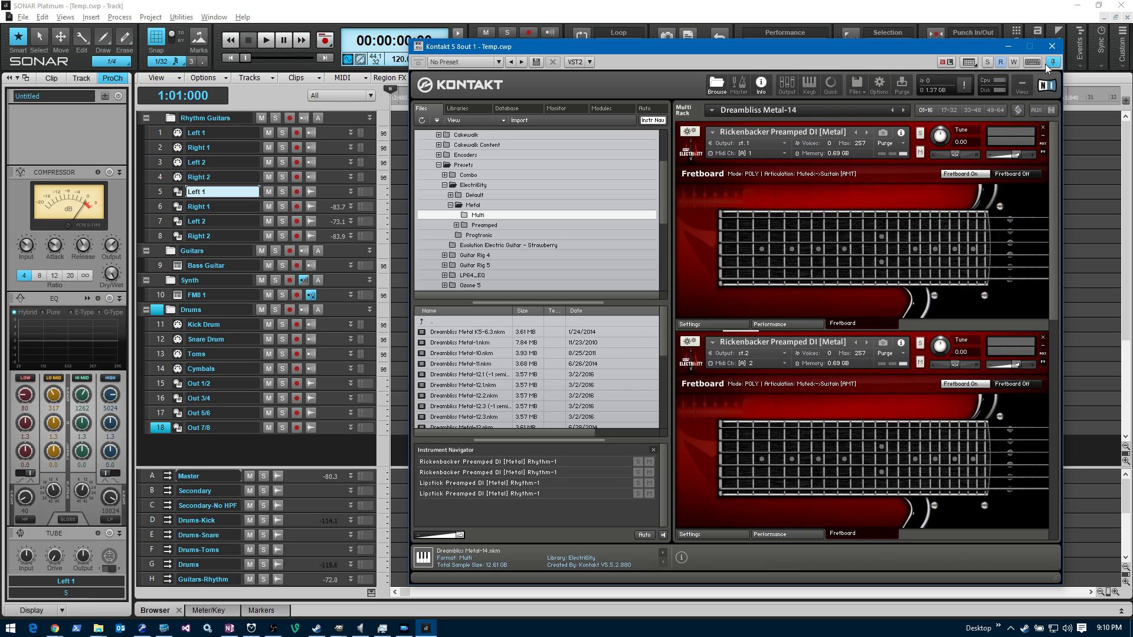
# Select the Left 1 MIDI track to audition the Kontakt guitar, and close the instrument window.
pyautogui.click(158, 135)
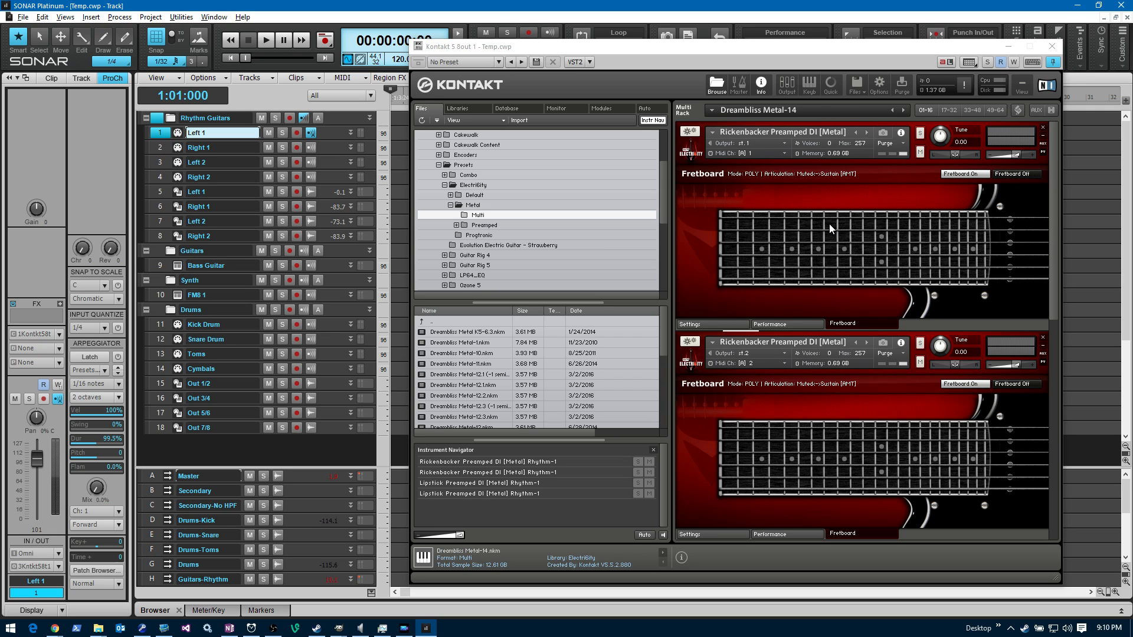
pyautogui.moveTo(656, 44); pyautogui.dragTo(635, 45)
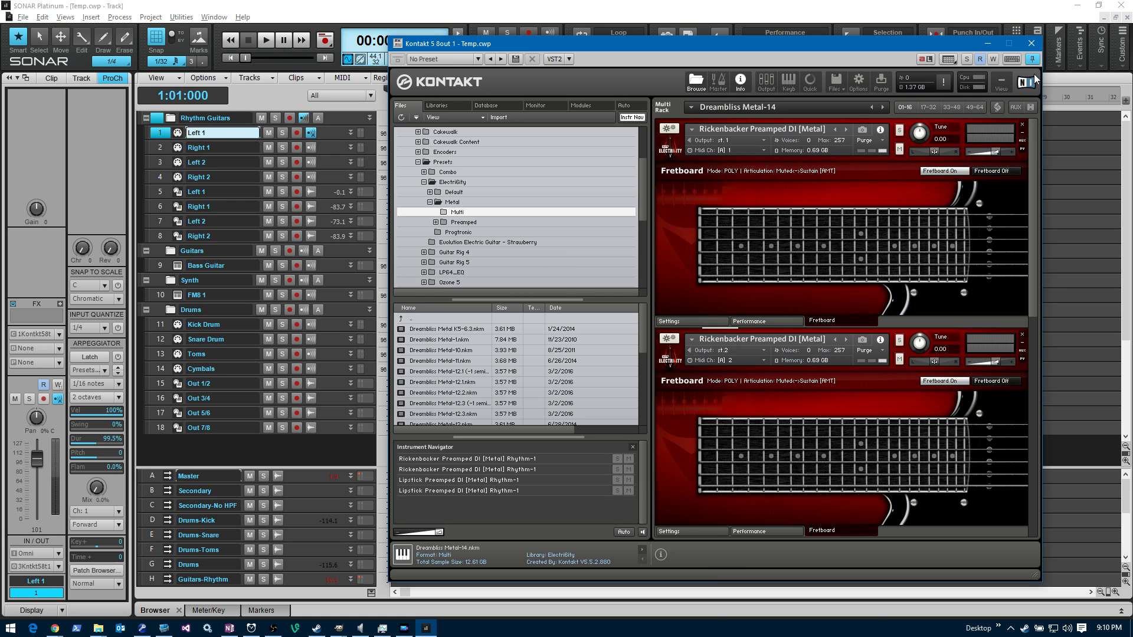
pyautogui.click(1030, 43)
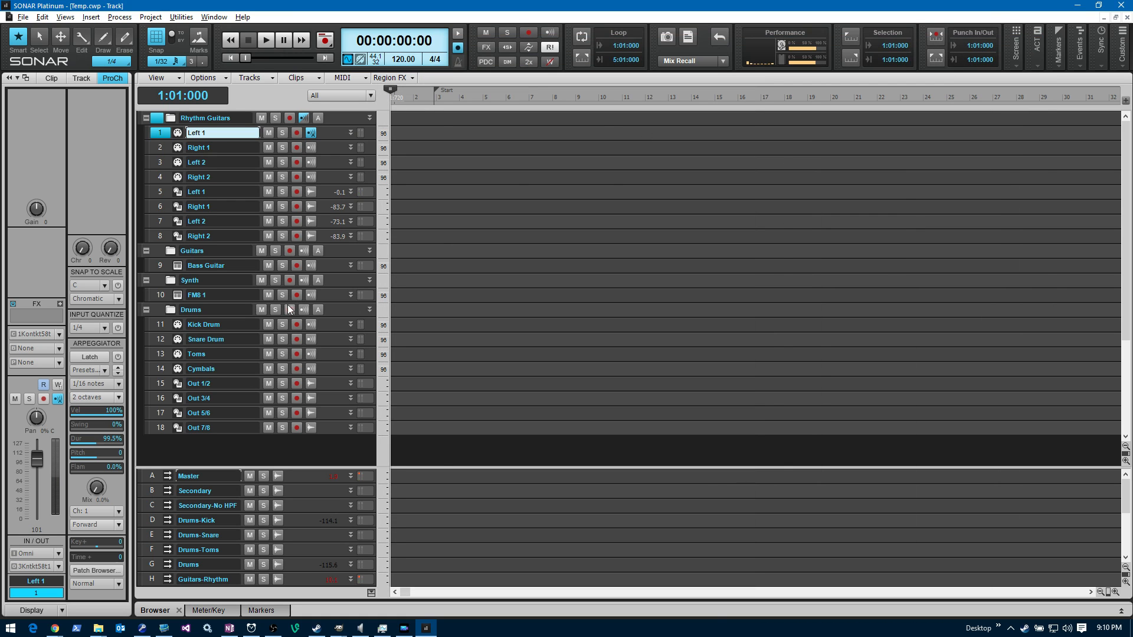
# Open the Bass Guitar track's Kontakt instrument, check its available pages, select the track to audition it, and close the instrument.
pyautogui.click(178, 266)
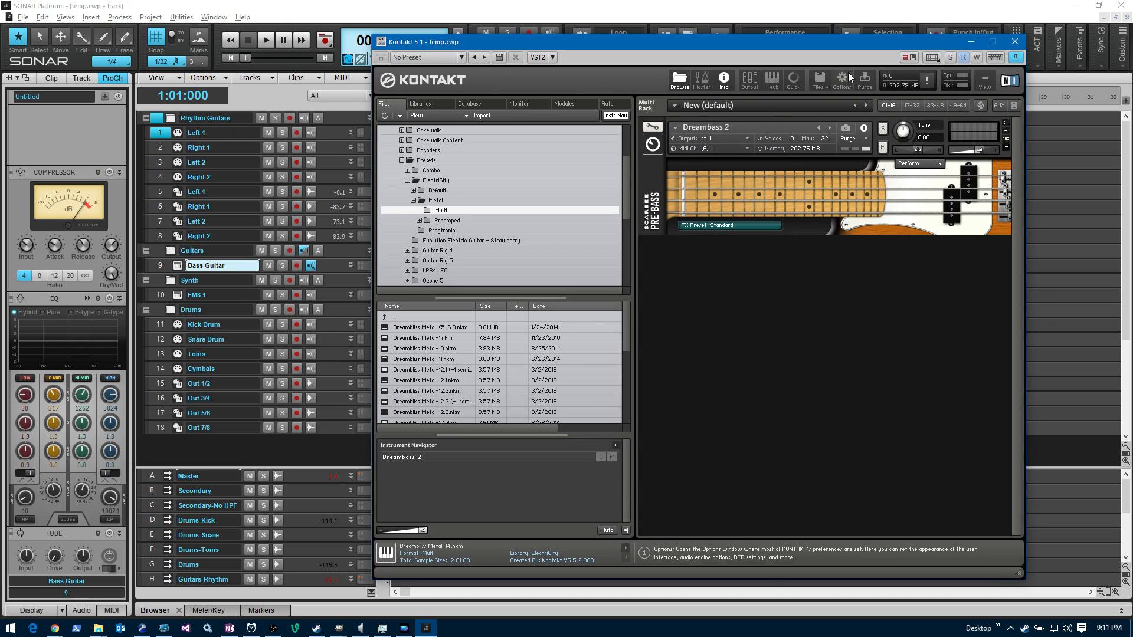
pyautogui.click(918, 164)
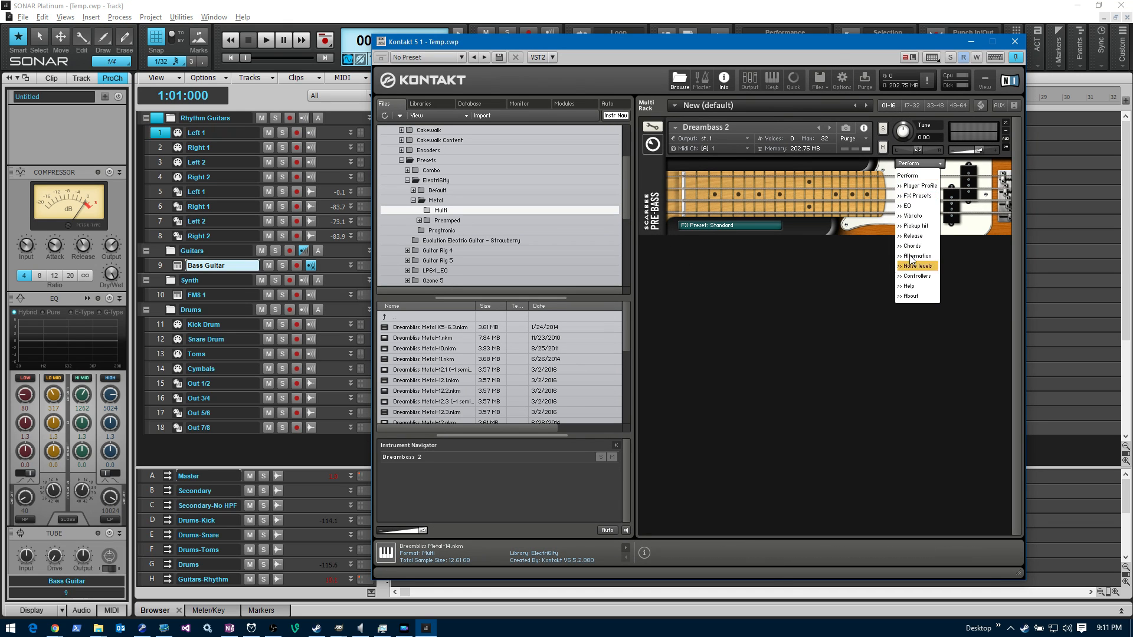
pyautogui.click(826, 340)
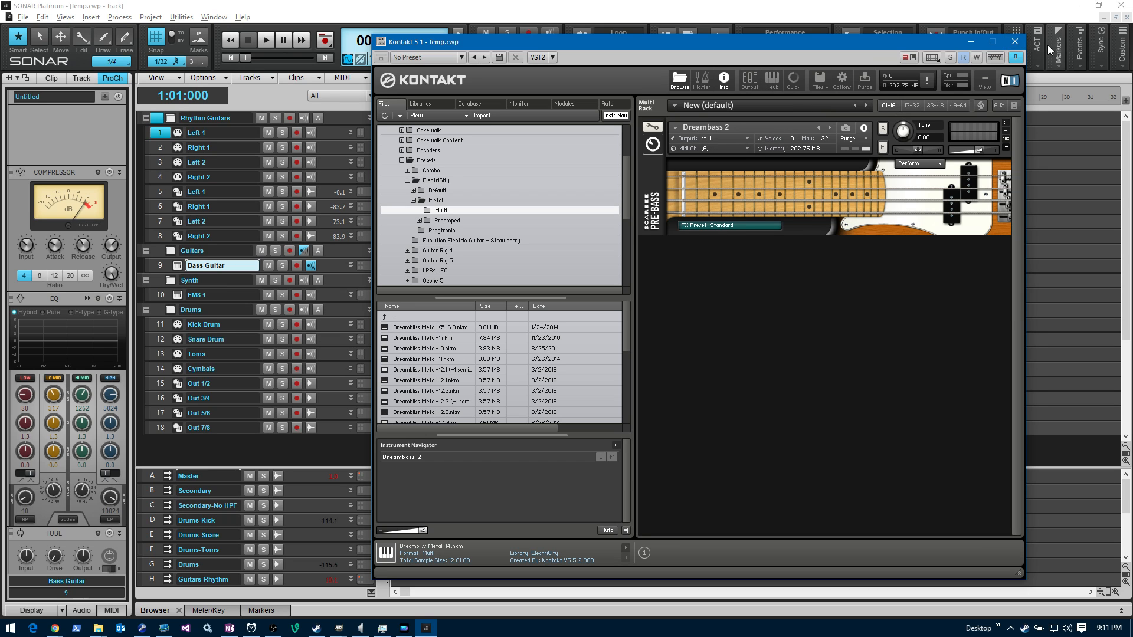
pyautogui.click(166, 270)
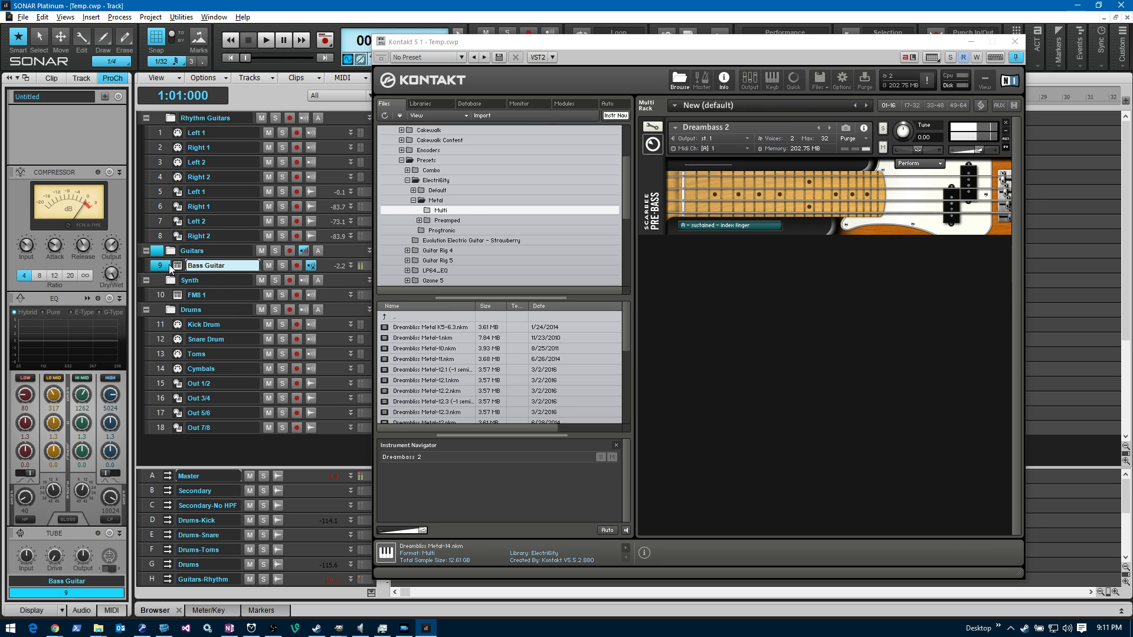
pyautogui.click(1014, 42)
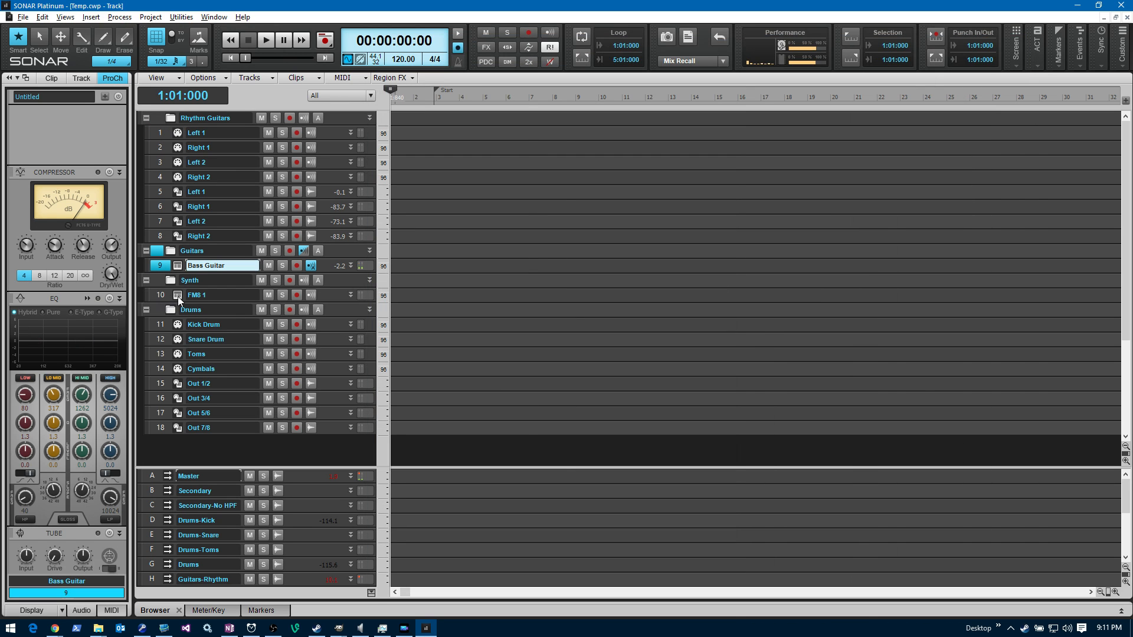
# Open the FM8 1 track's synth, load the 08-15 sound, and close the synth window.
pyautogui.click(473, 291)
pyautogui.moveTo(710, 45); pyautogui.dragTo(748, 82)
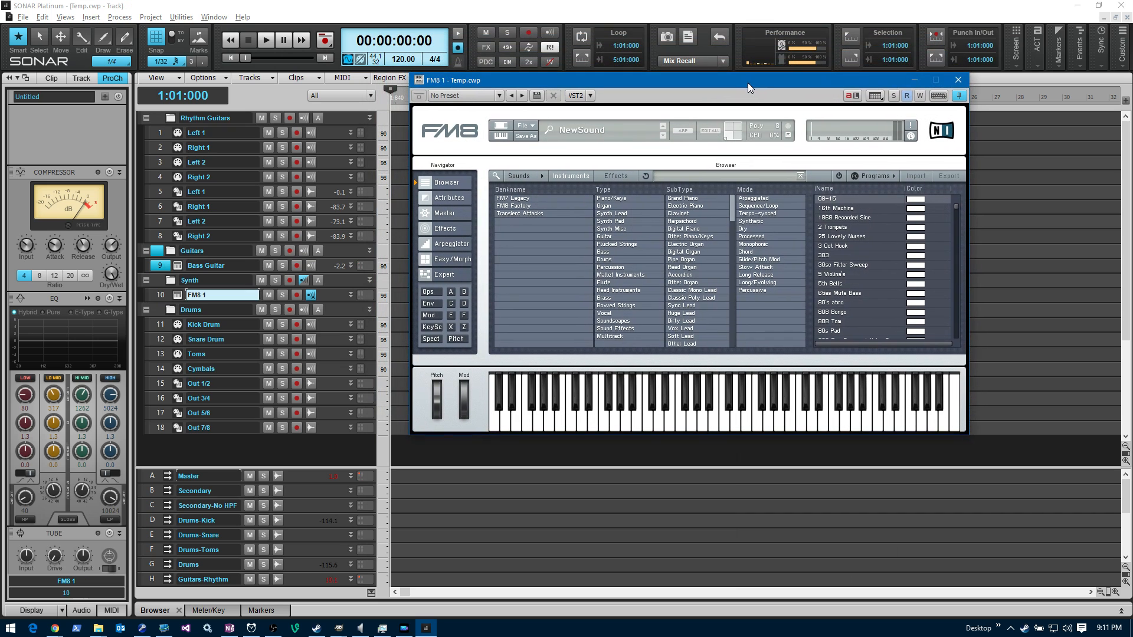
pyautogui.click(958, 80)
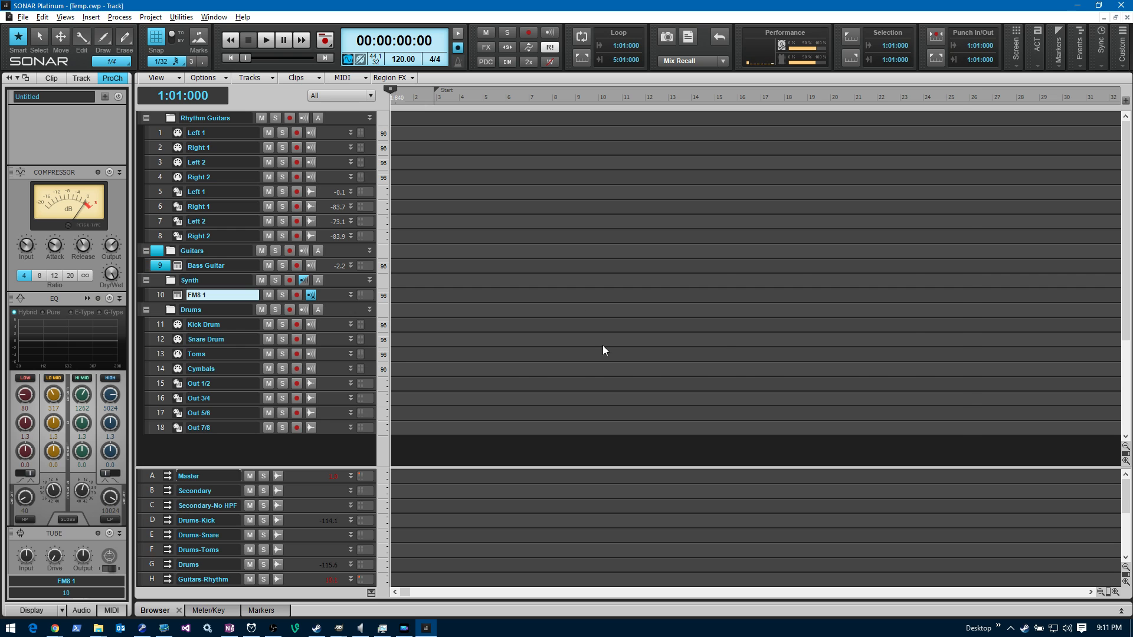
pyautogui.click(861, 199)
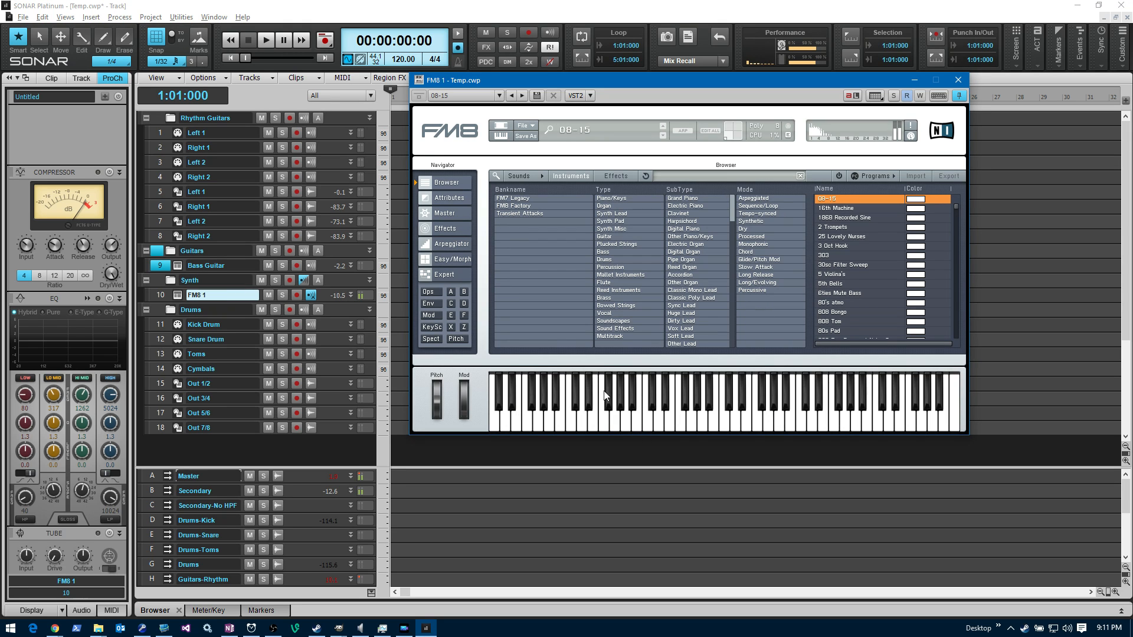
pyautogui.click(957, 79)
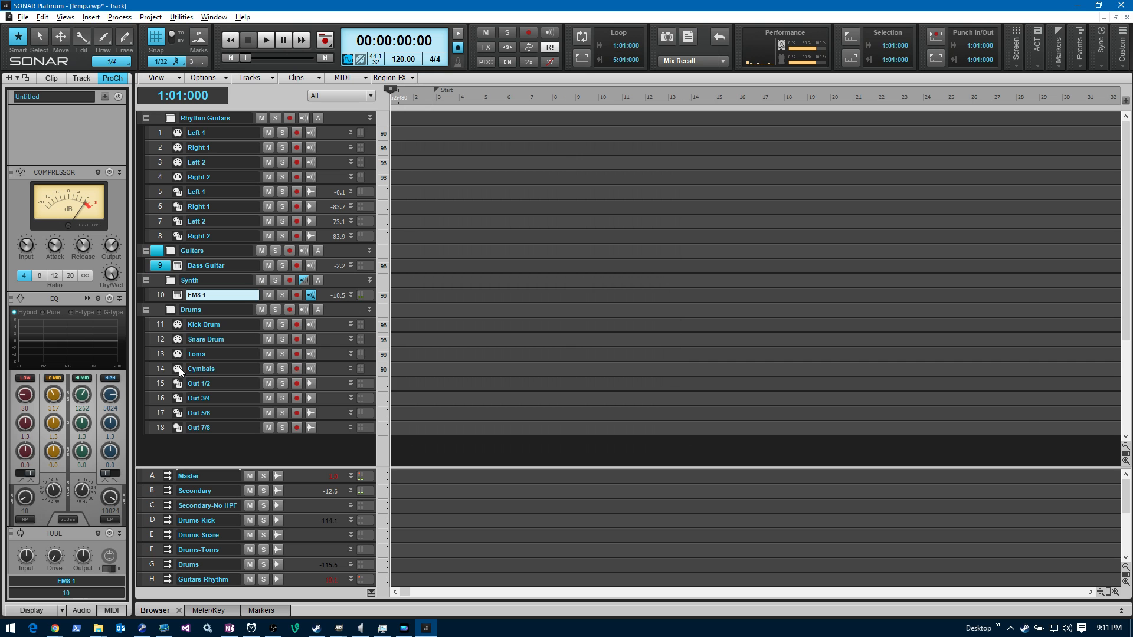
# Open Superior Drummer from the Out 1/2 track and select the Kick Drum MIDI track to audition the kit.
pyautogui.click(179, 383)
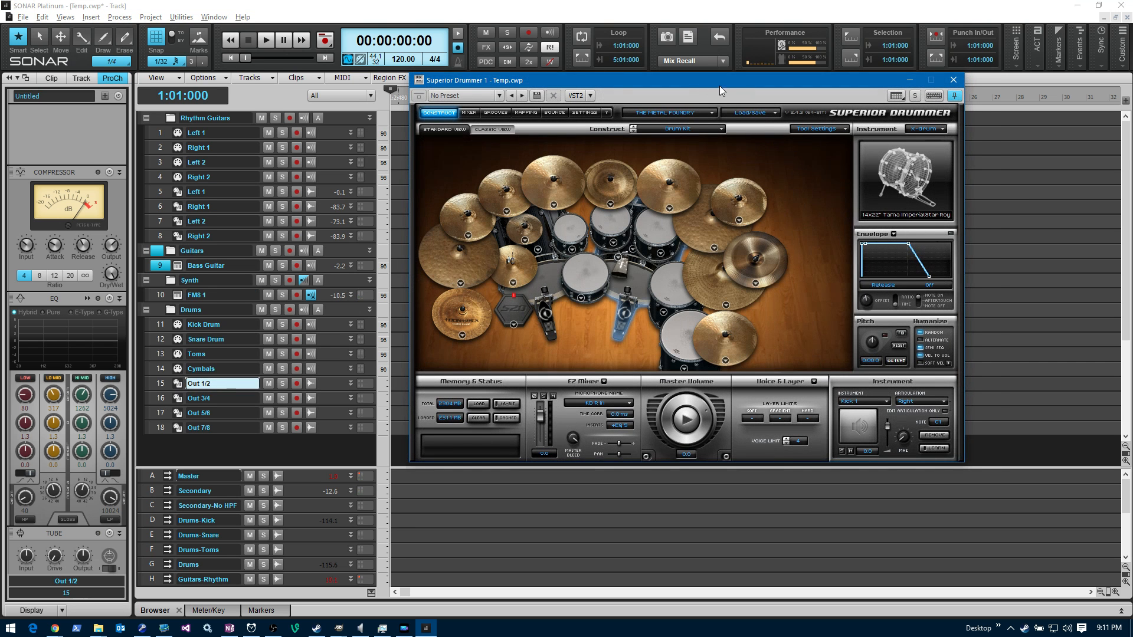
pyautogui.moveTo(720, 87); pyautogui.dragTo(748, 85)
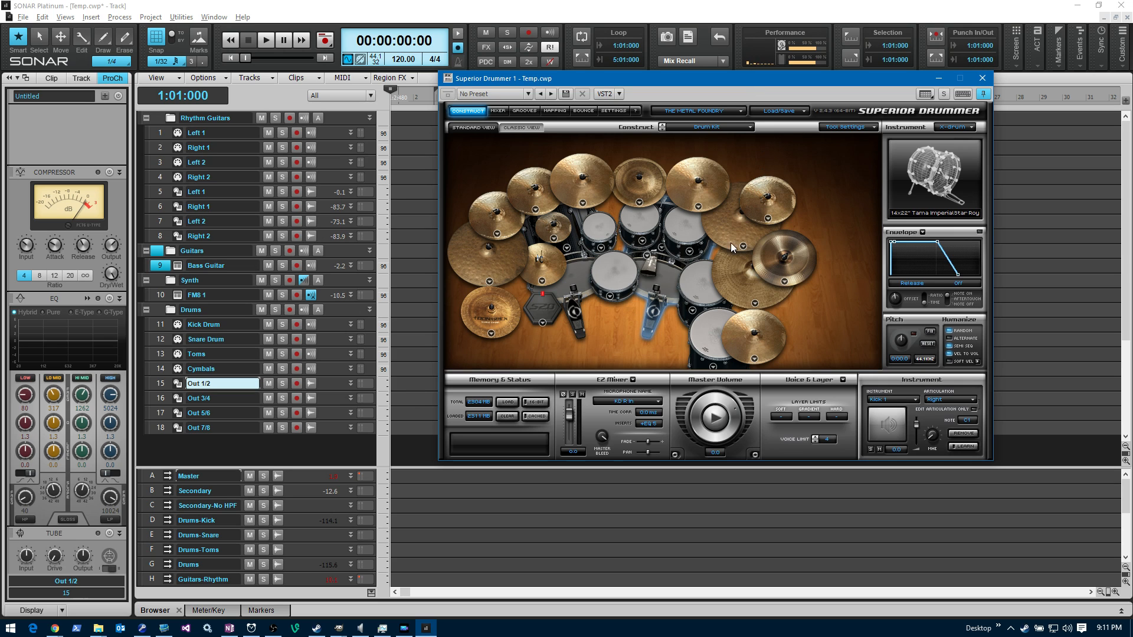
pyautogui.click(160, 328)
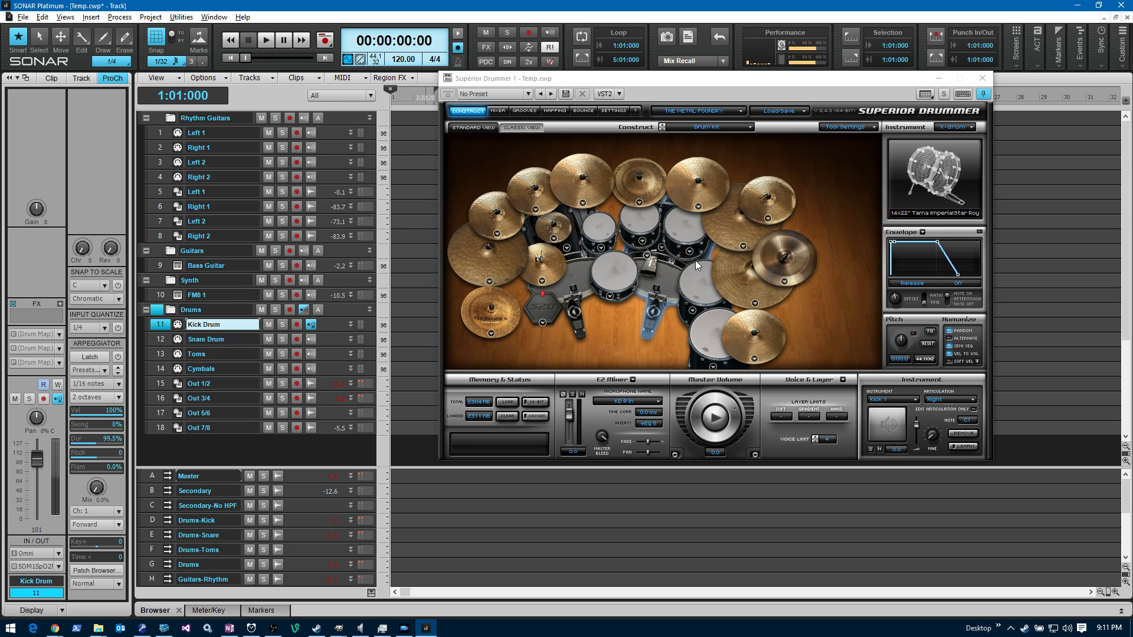
# Close Superior Drummer, and open the Left 1 MIDI track in the Piano Roll.
pyautogui.click(981, 78)
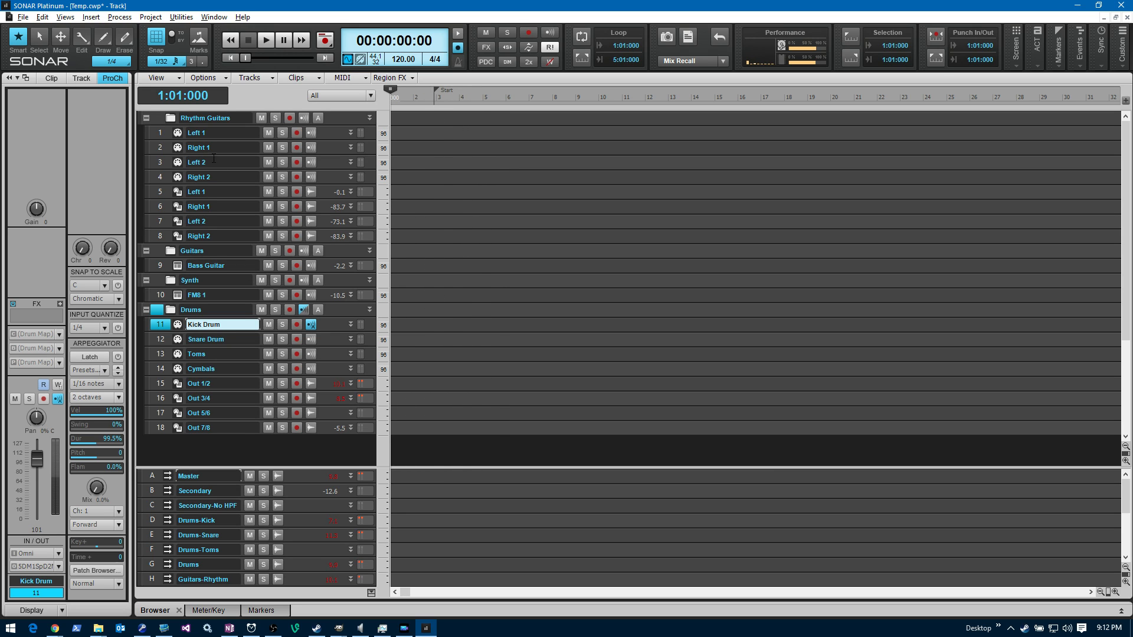
pyautogui.click(156, 133)
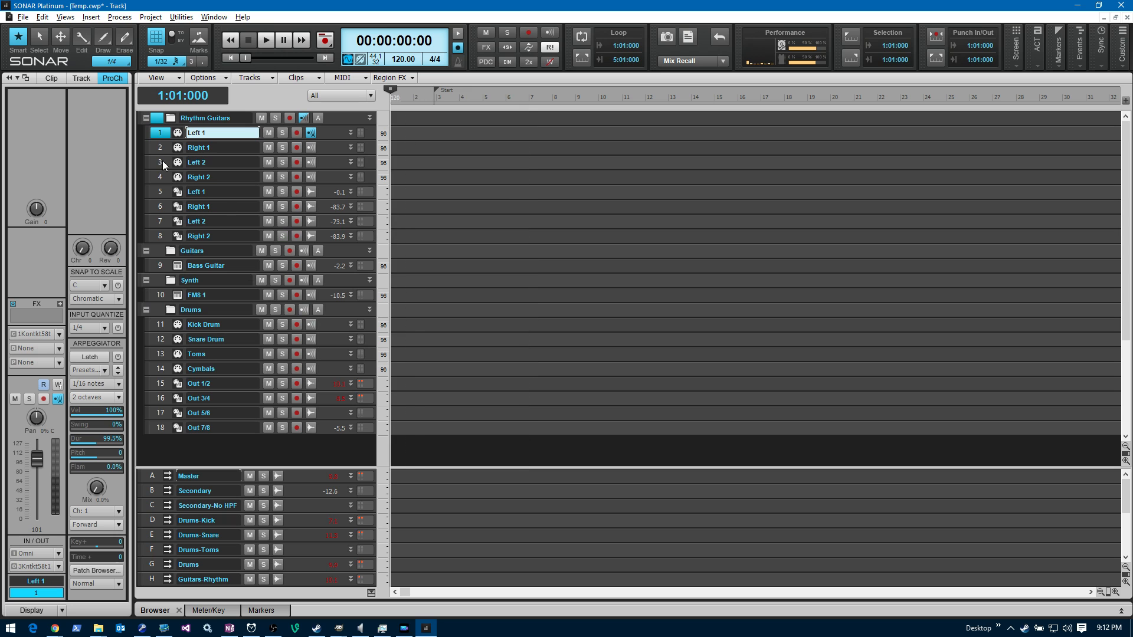
pyautogui.click(433, 151)
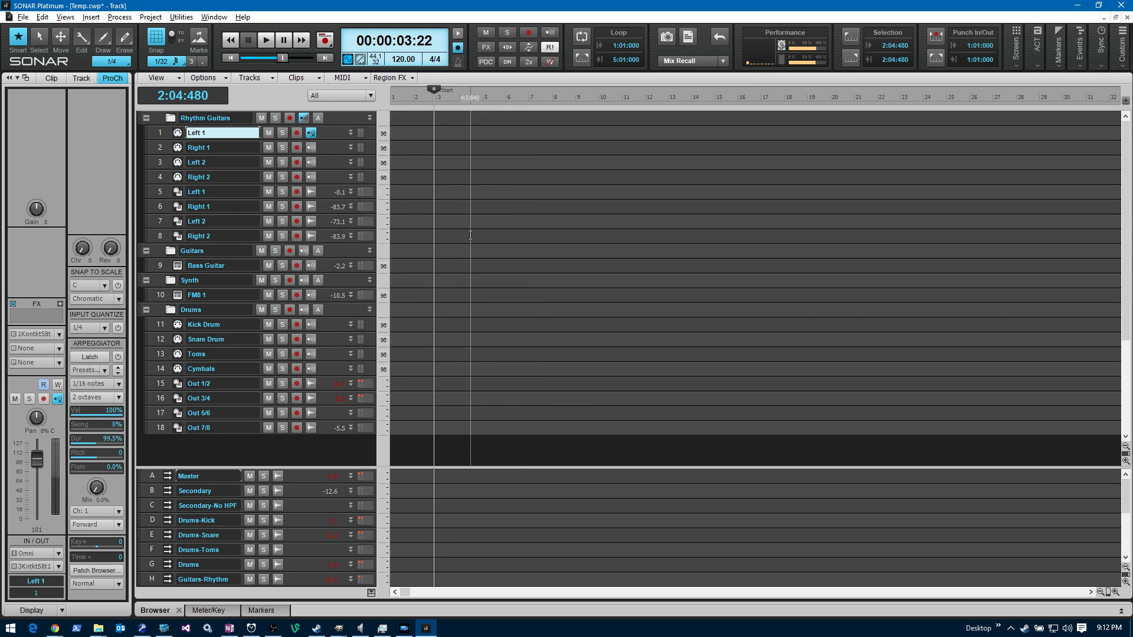
pyautogui.click(164, 134)
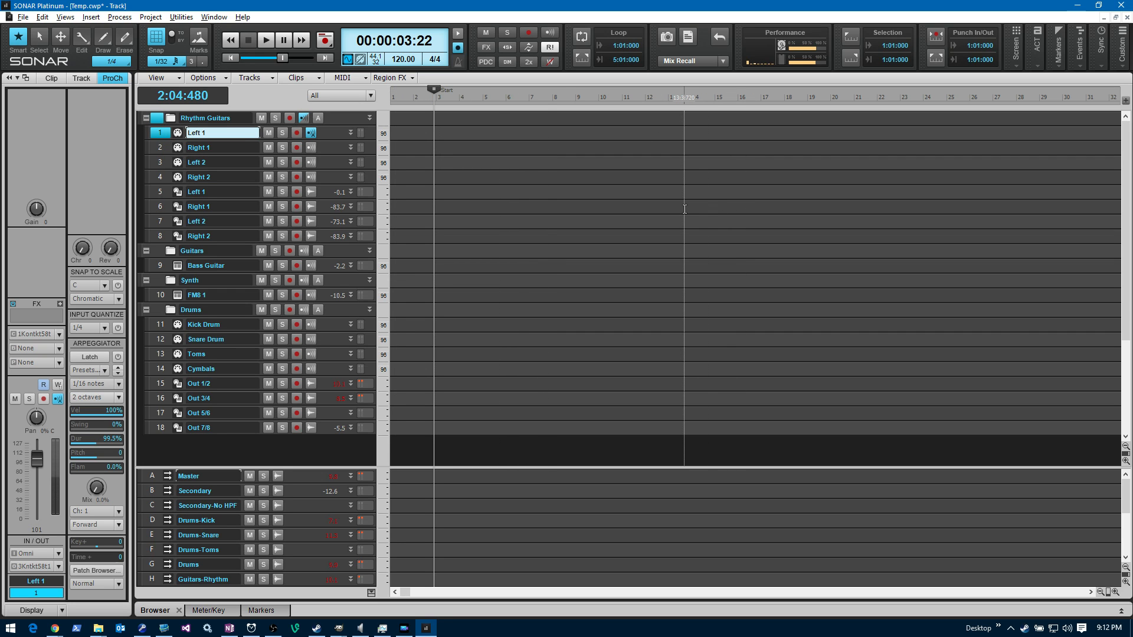
pyautogui.hotkey('alt', '3')
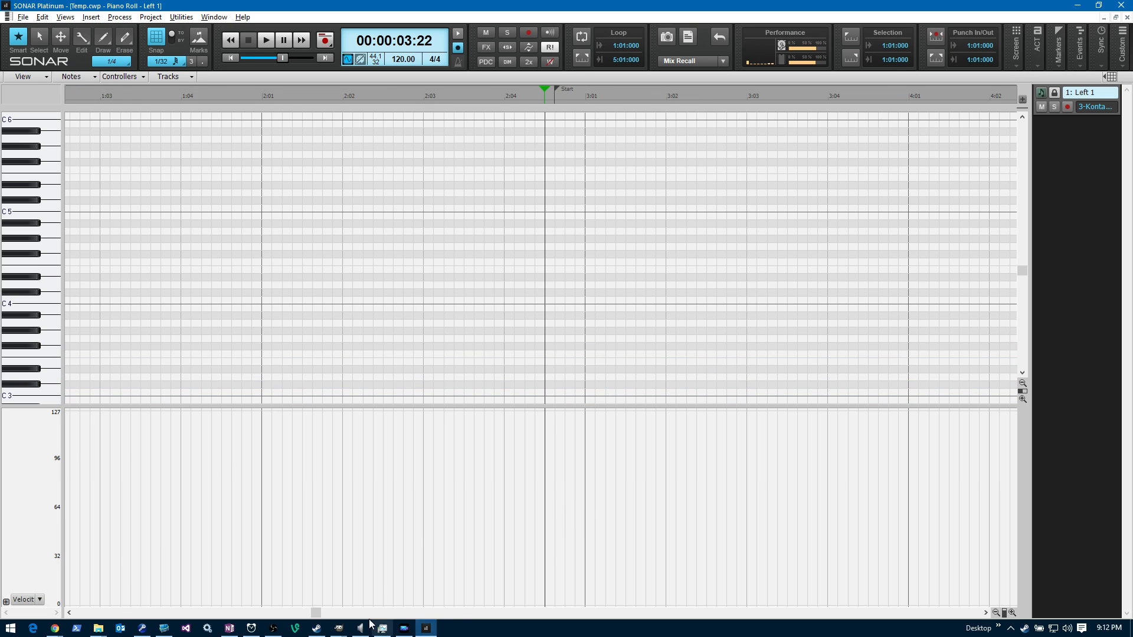
# Add a quarter note on C 3 at 3:01:000 in the Piano Roll.
pyautogui.moveTo(316, 613); pyautogui.dragTo(385, 613)
pyautogui.click(37, 599)
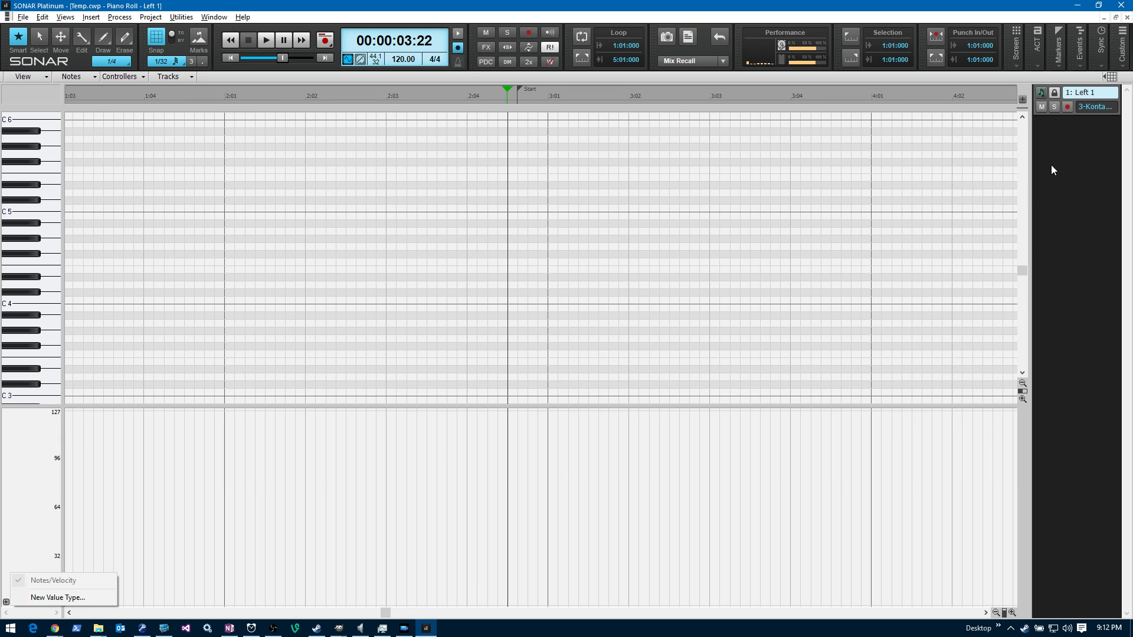
pyautogui.moveTo(1023, 270); pyautogui.dragTo(1022, 286)
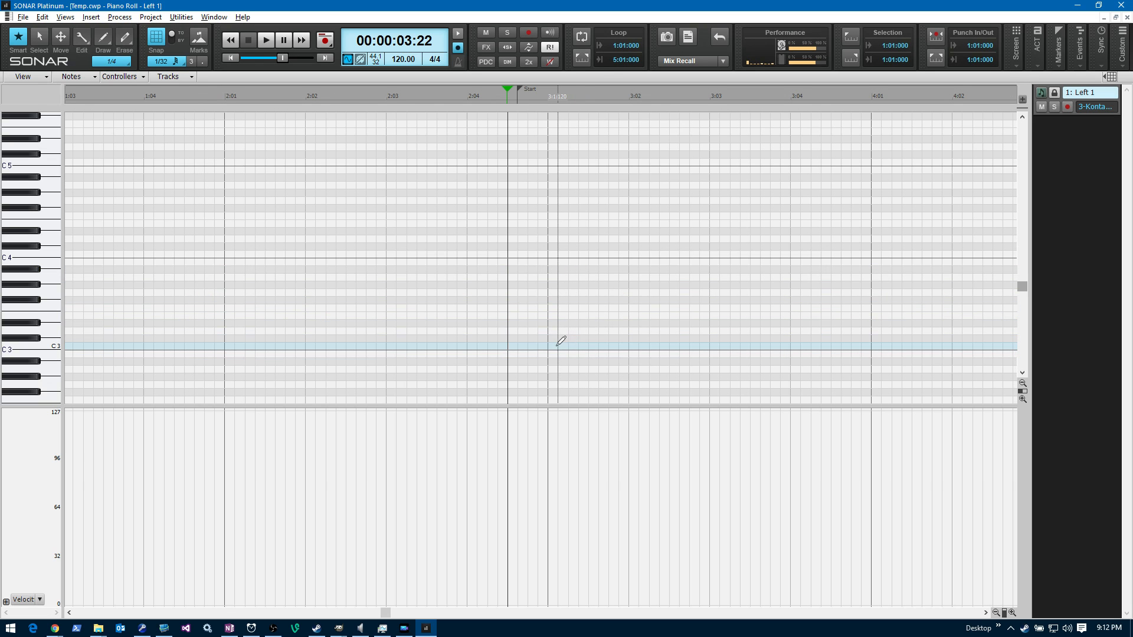
pyautogui.click(556, 338)
pyautogui.click(555, 346)
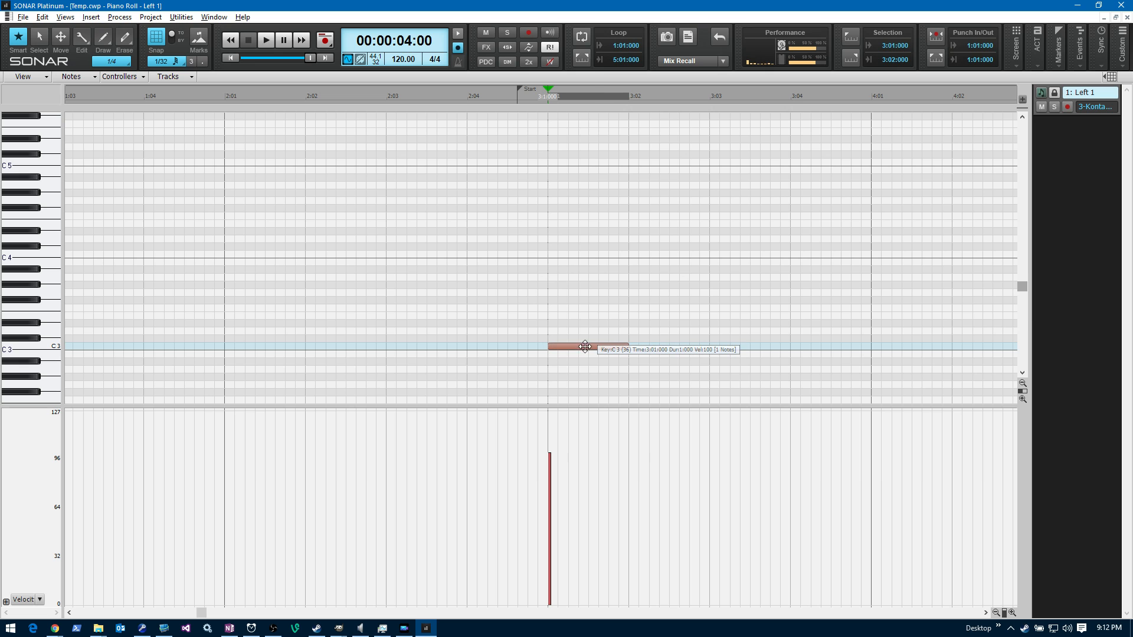
# Examine the note range above and below the C 3 note in the Piano Roll.
pyautogui.scroll(3, 576, 344)
pyautogui.scroll(3, 576, 321)
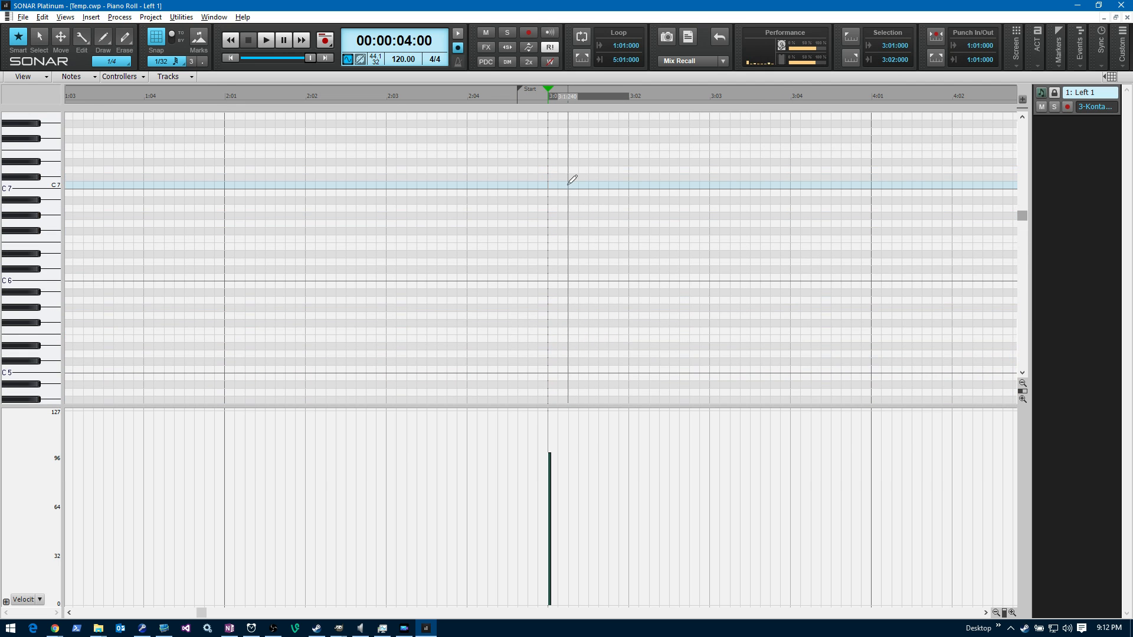
pyautogui.scroll(-3, 570, 236)
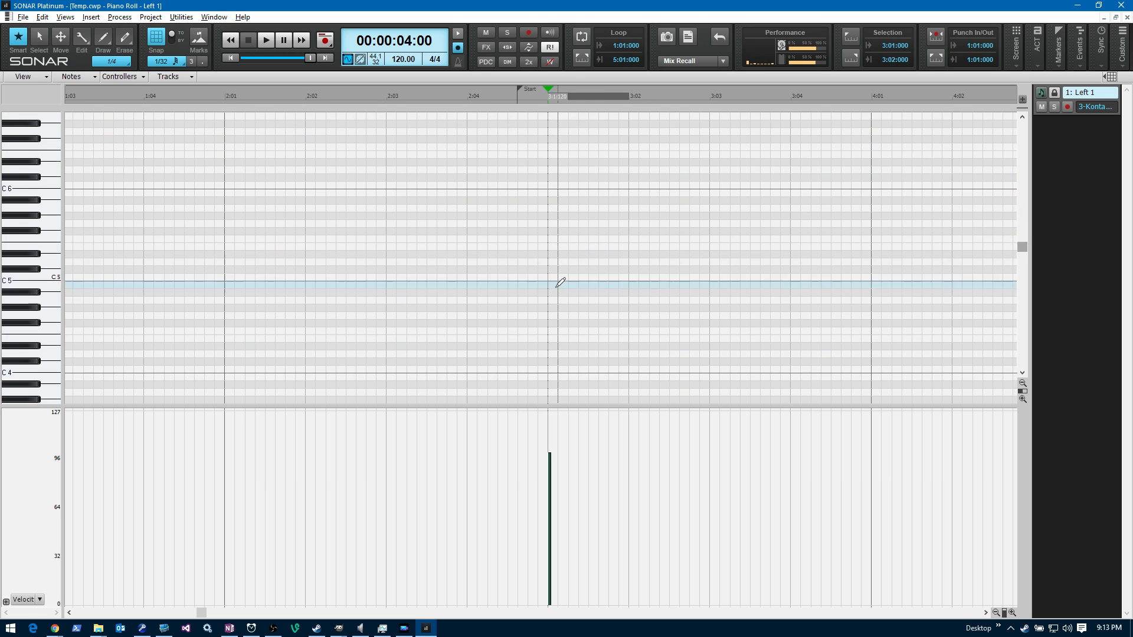
pyautogui.scroll(-5, 560, 282)
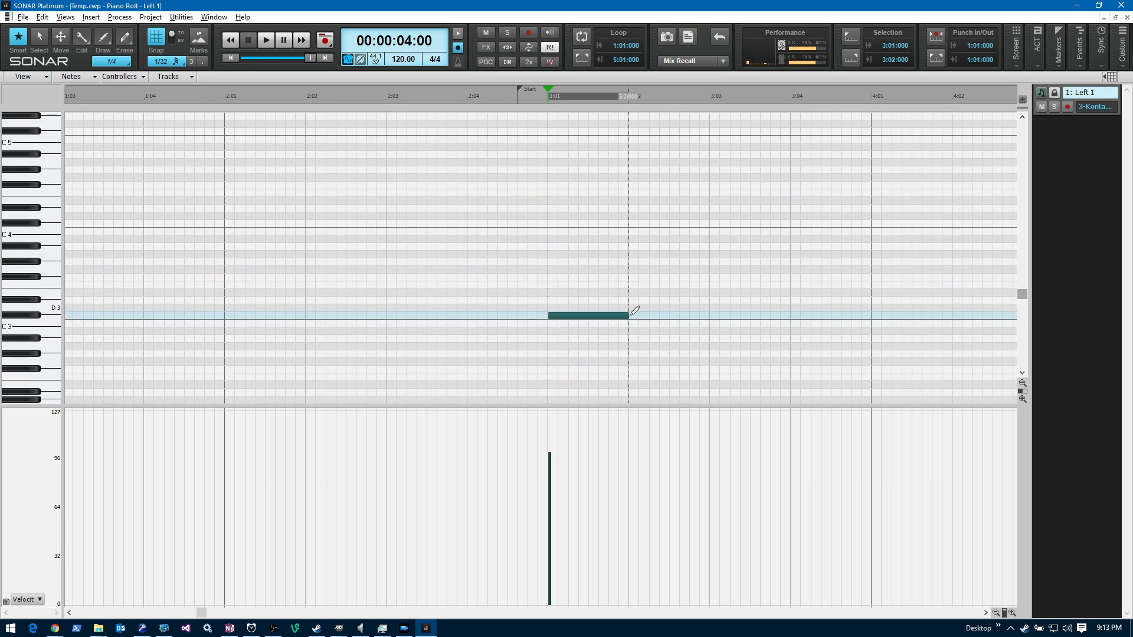
pyautogui.scroll(-2, 631, 312)
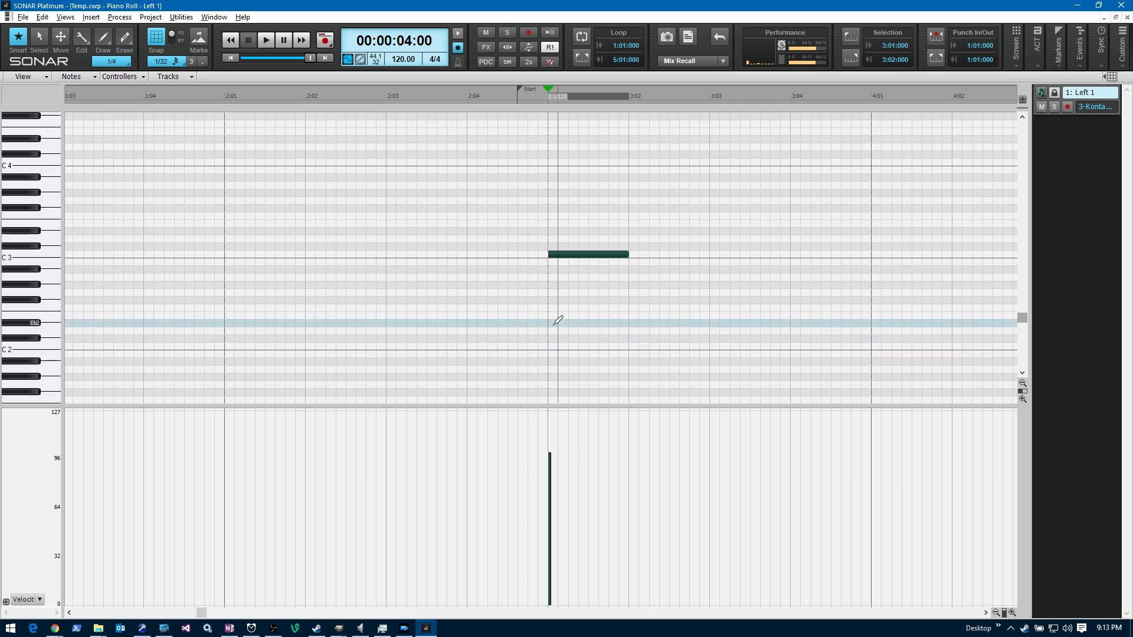
pyautogui.click(569, 254)
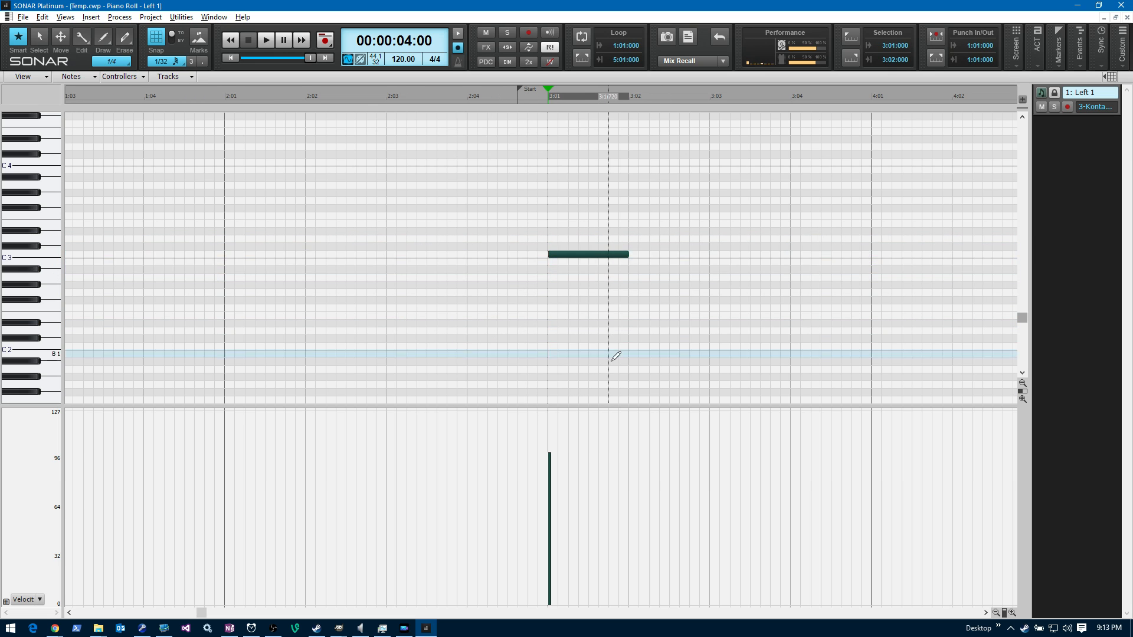
pyautogui.scroll(1, 756, 349)
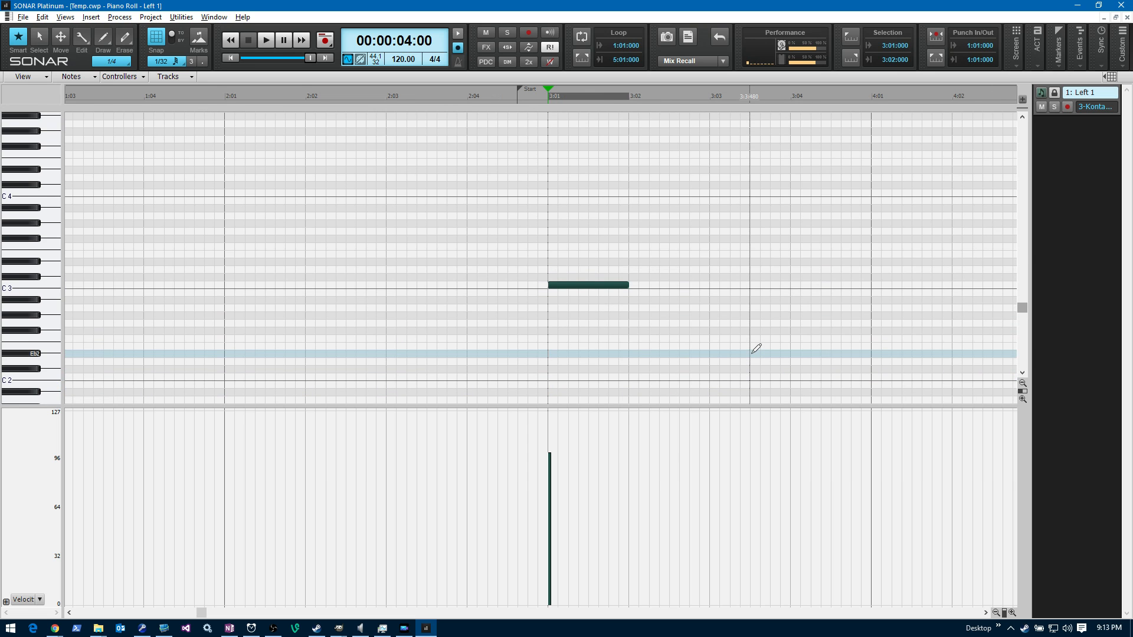
# Add a quarter note on G 3 at 3:01:000 above the C 3 note, and play the two notes.
pyautogui.click(548, 231)
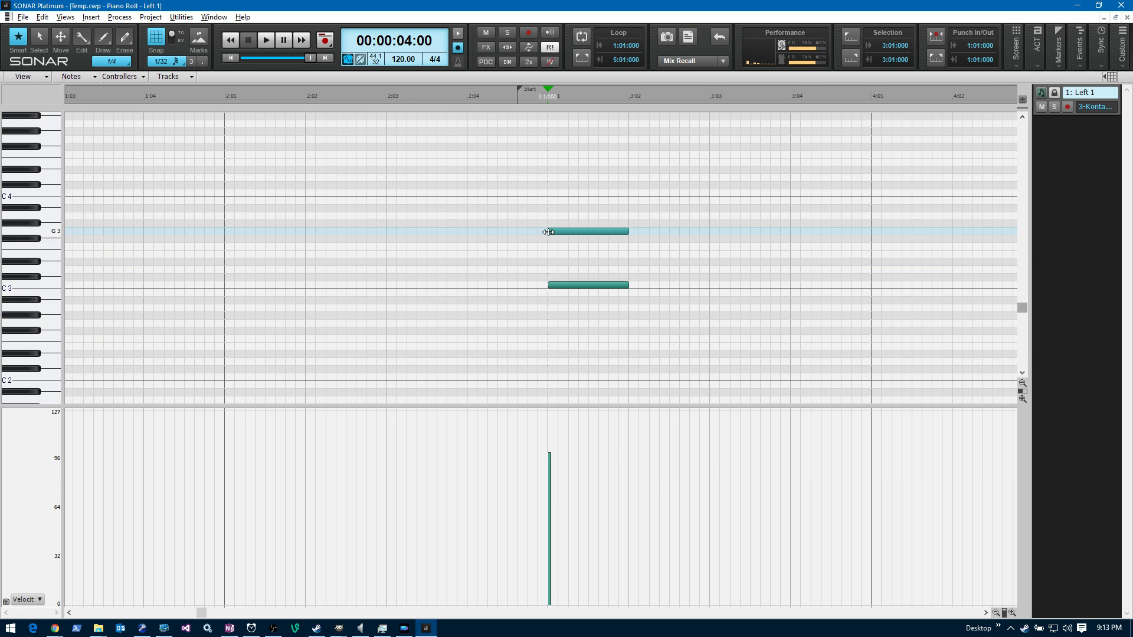
pyautogui.rightClick(529, 237)
pyautogui.press('space')
pyautogui.press('space')
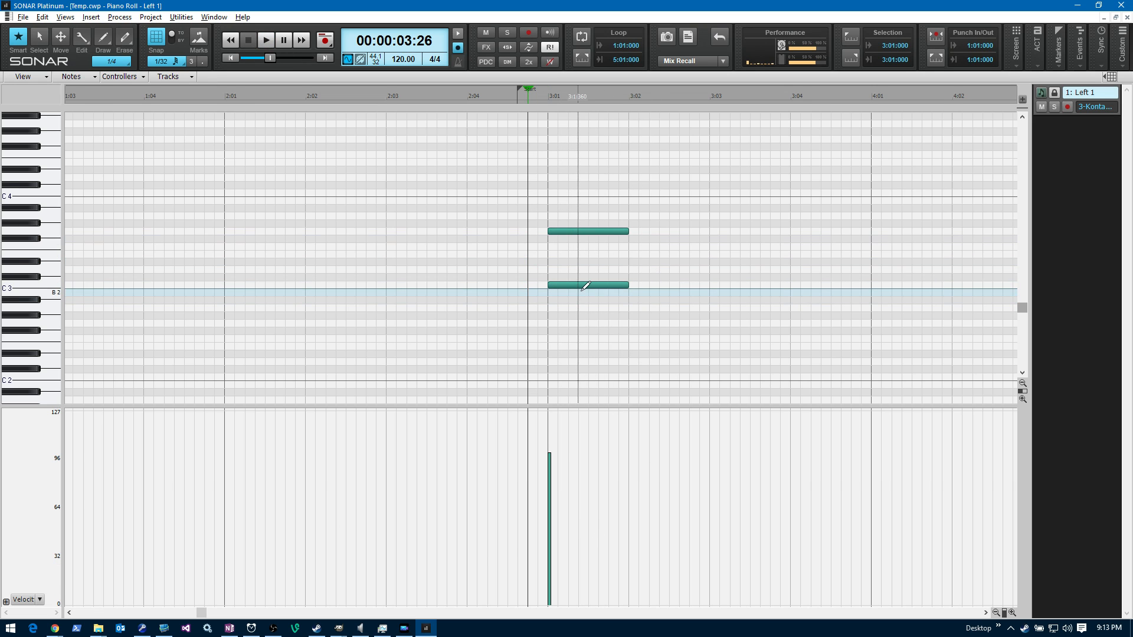
# Try shortening both the C 3 and G 3 notes to an eighth note, and play them.
pyautogui.click(40, 38)
pyautogui.moveTo(669, 294); pyautogui.dragTo(552, 225)
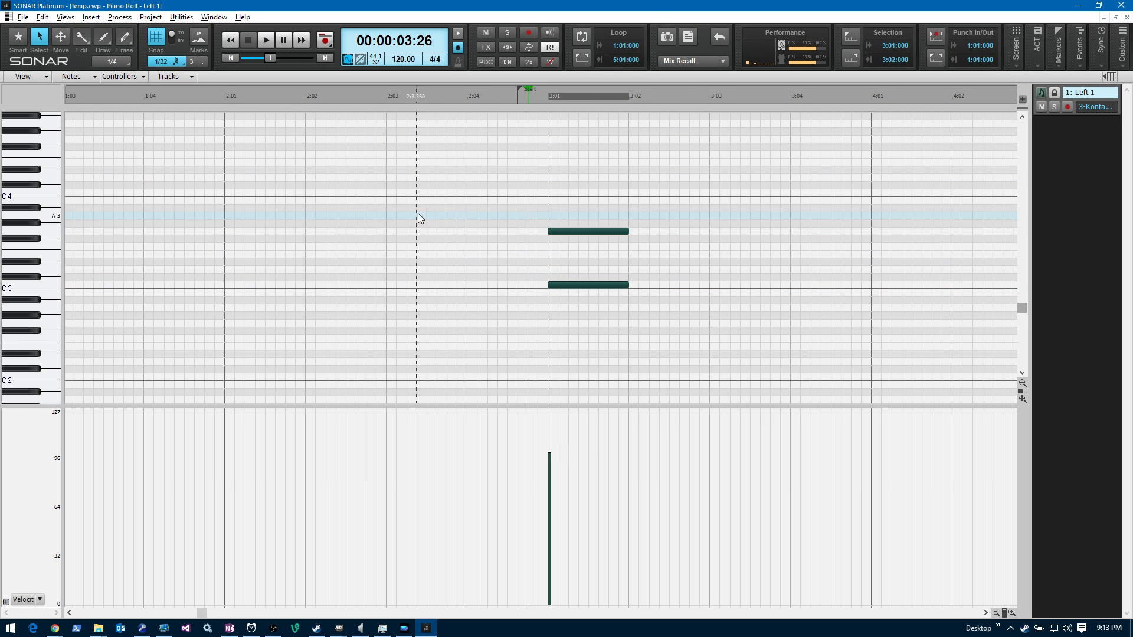
pyautogui.click(81, 37)
pyautogui.moveTo(626, 232); pyautogui.dragTo(590, 236)
pyautogui.click(536, 257)
pyautogui.press('space')
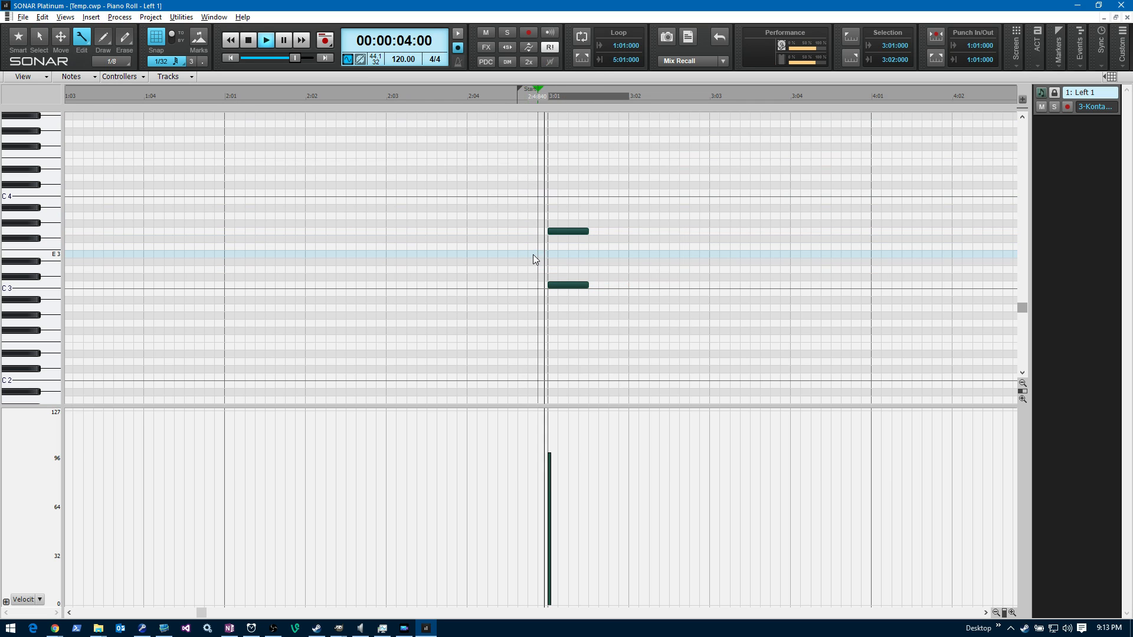
pyautogui.press('space')
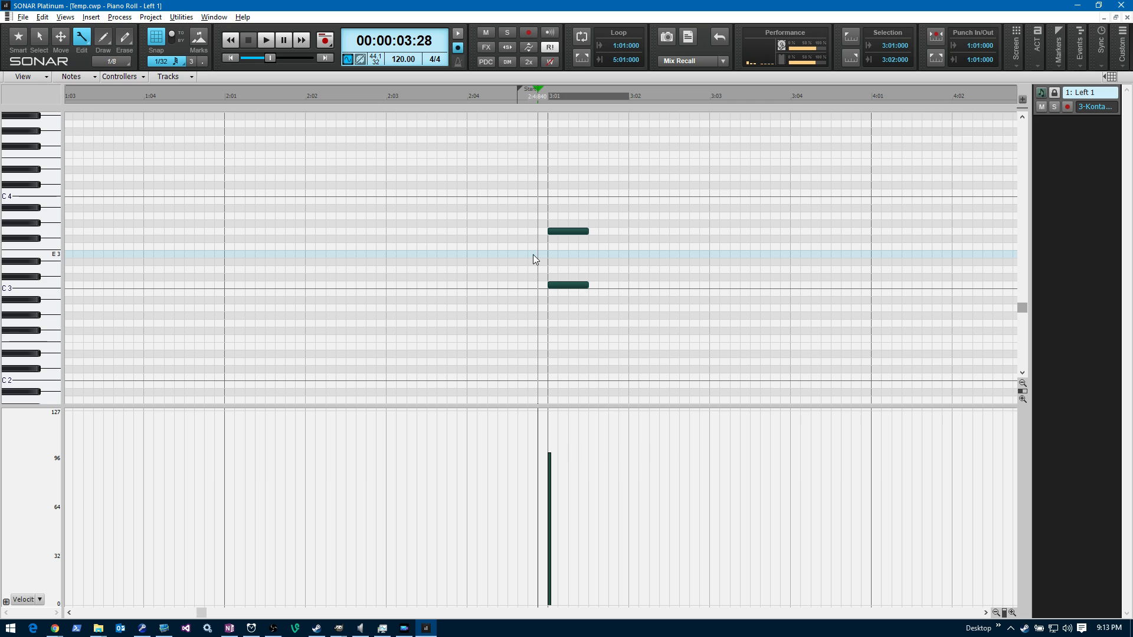
# Undo the shortening of the two notes and play them again.
pyautogui.hotkey('ctrl', 'z')
pyautogui.press('space')
pyautogui.press('space')
# Set the project tempo to 124.
pyautogui.doubleClick(401, 59)
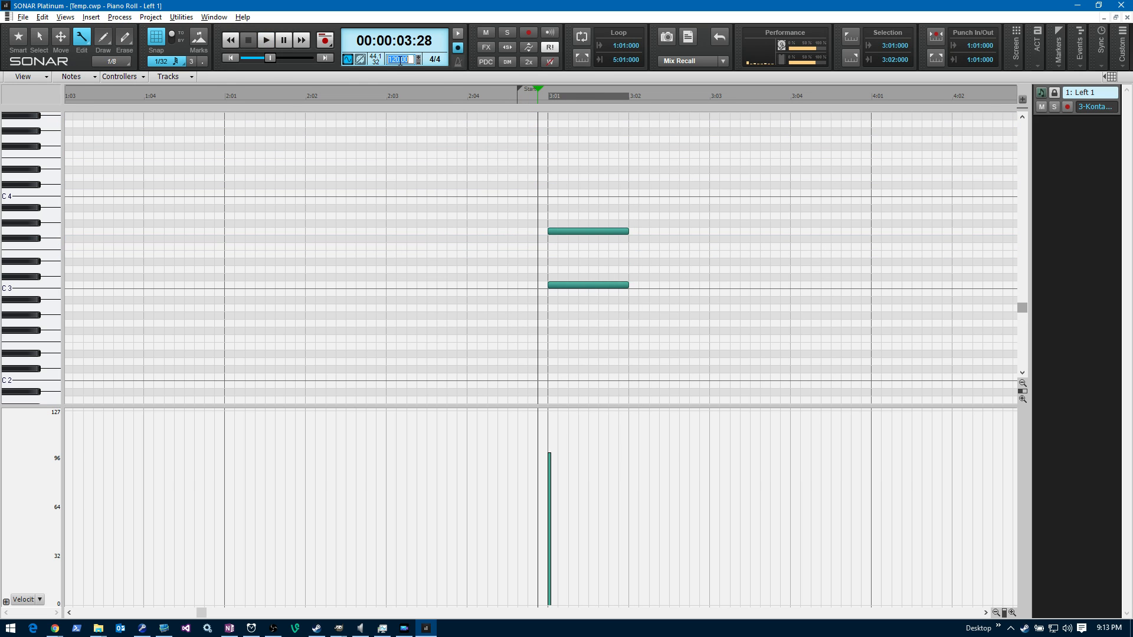
pyautogui.click(397, 60)
pyautogui.write('4')
pyautogui.press('Return')
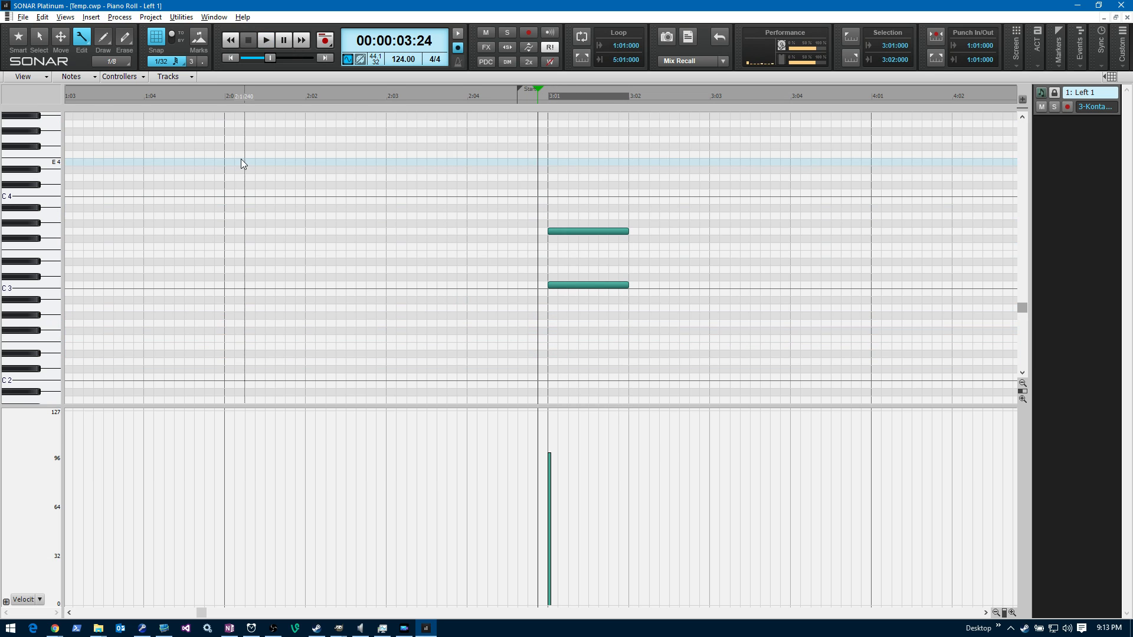
# Shorten the two notes to dotted eighths, and add sixteenths on C 3 and G 3 at 3:02, followed by A# 3 and C 4.
pyautogui.click(18, 40)
pyautogui.click(630, 285)
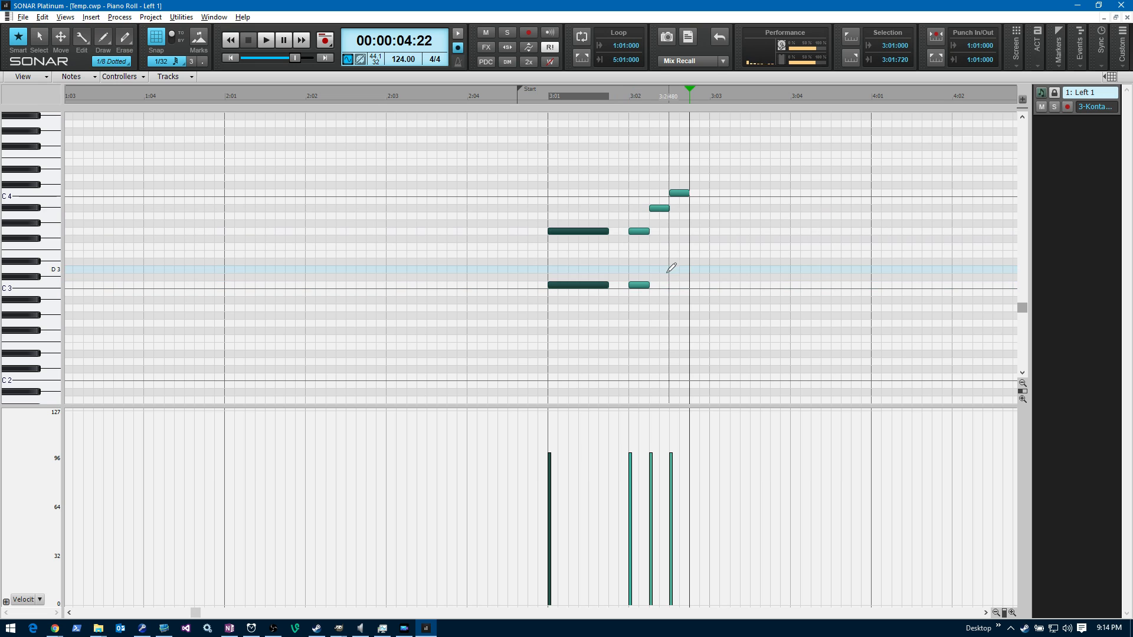
# Move the sixteenth notes one sixteenth earlier, with the C 3 and G 3 pair directly after the dotted eighths.
pyautogui.press('F8')
pyautogui.press('F7')
pyautogui.press('F6')
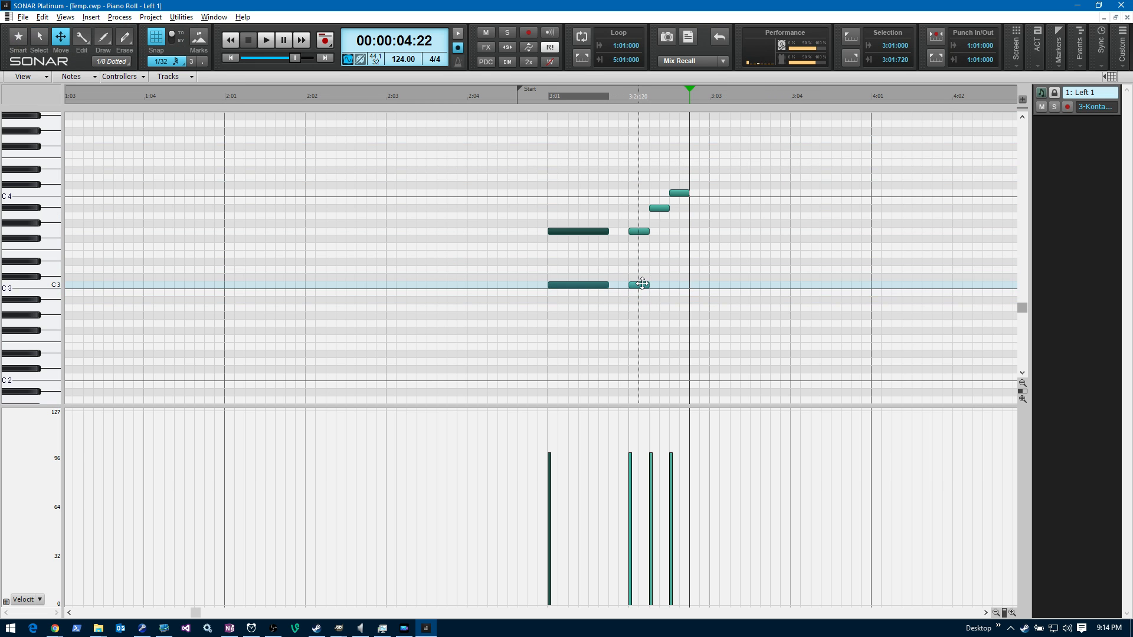
pyautogui.moveTo(662, 291); pyautogui.dragTo(626, 237)
pyautogui.press('F7')
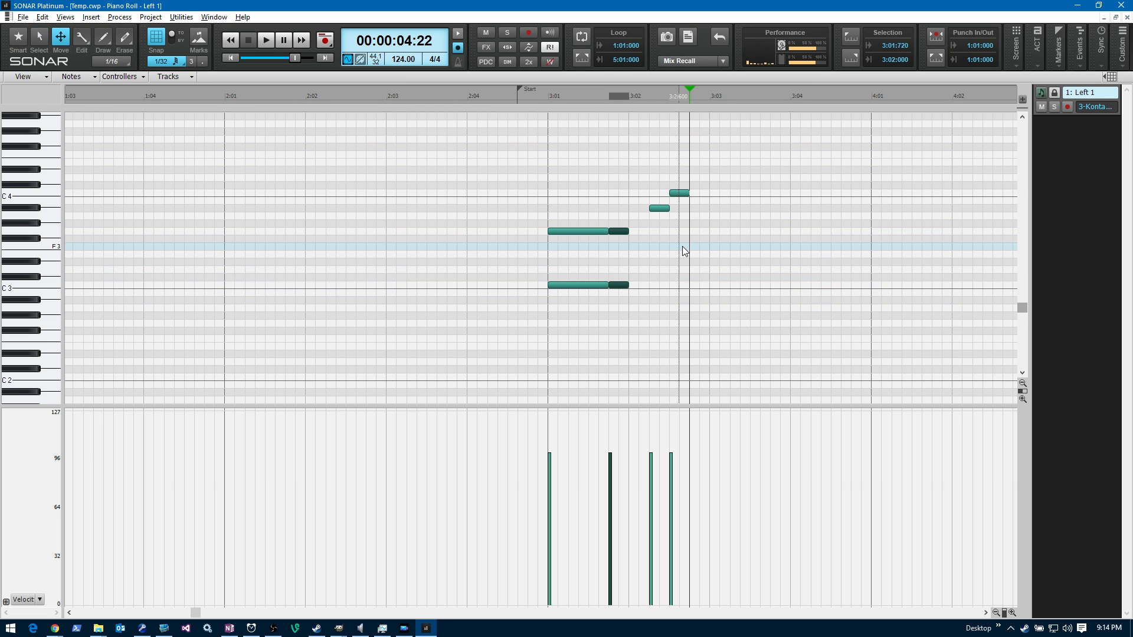
pyautogui.moveTo(659, 207)
pyautogui.mouseDown()
pyautogui.moveTo(638, 208)
pyautogui.moveTo(659, 192)
pyautogui.mouseUp()
# Add sixteenth notes on C# 4 and C 4 at the end of the riff, and play it.
pyautogui.click(669, 185)
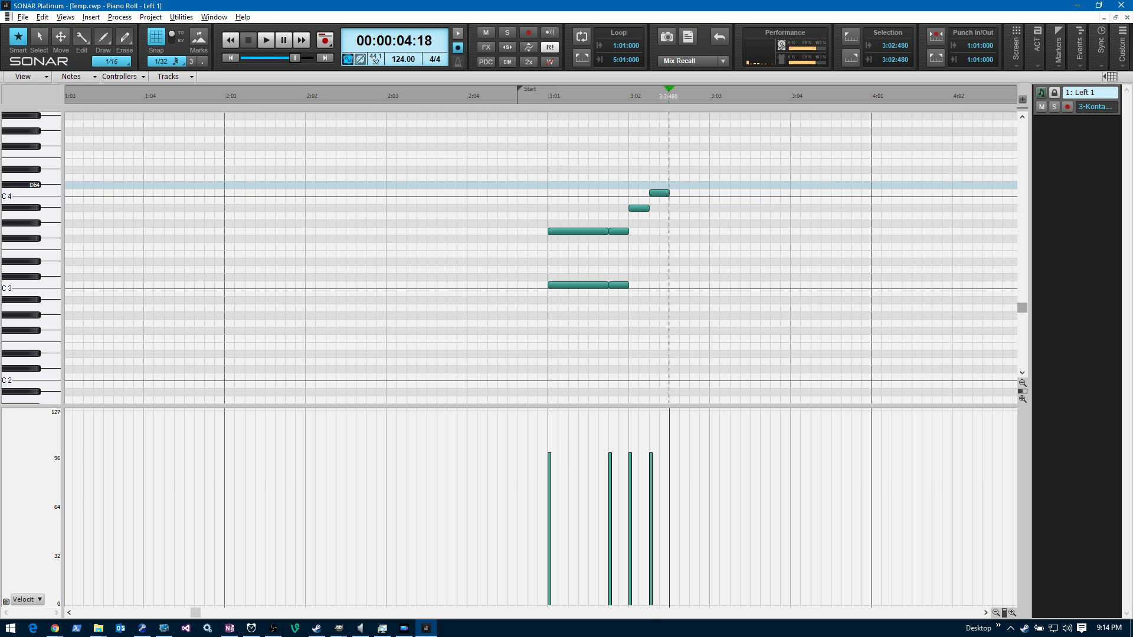
pyautogui.click(693, 193)
pyautogui.press('space')
pyautogui.press('space')
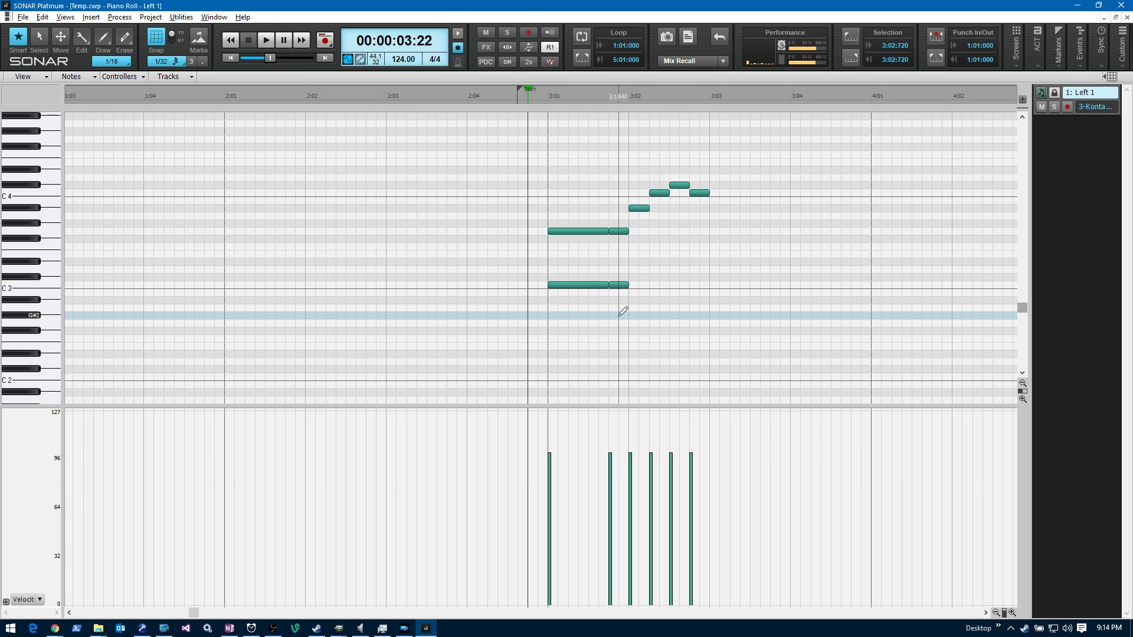
pyautogui.press('space')
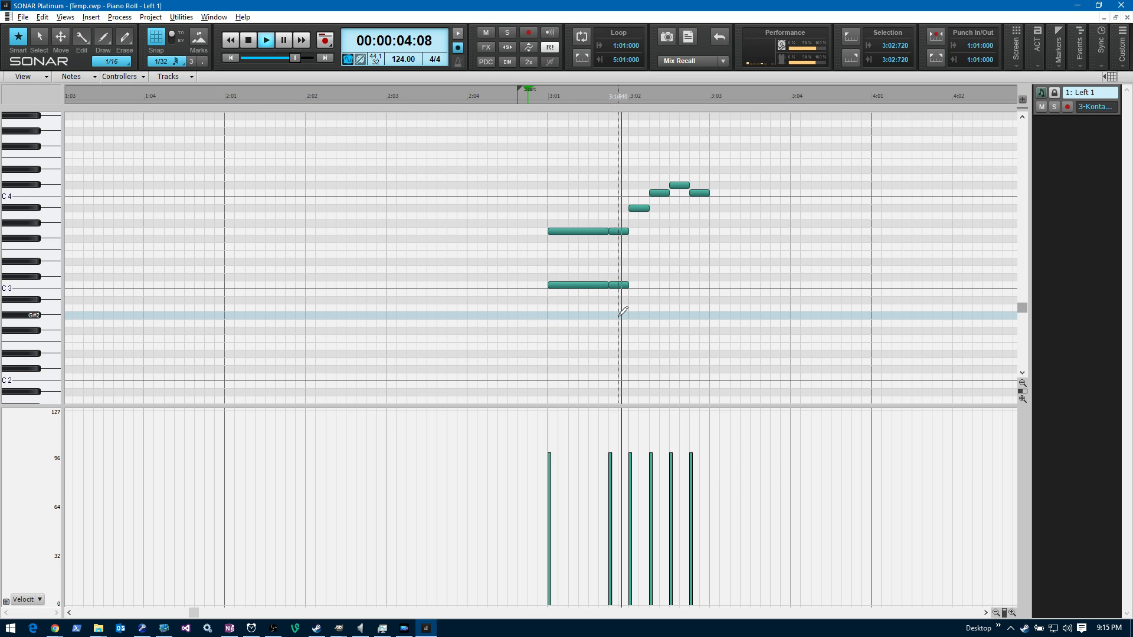
pyautogui.press('space')
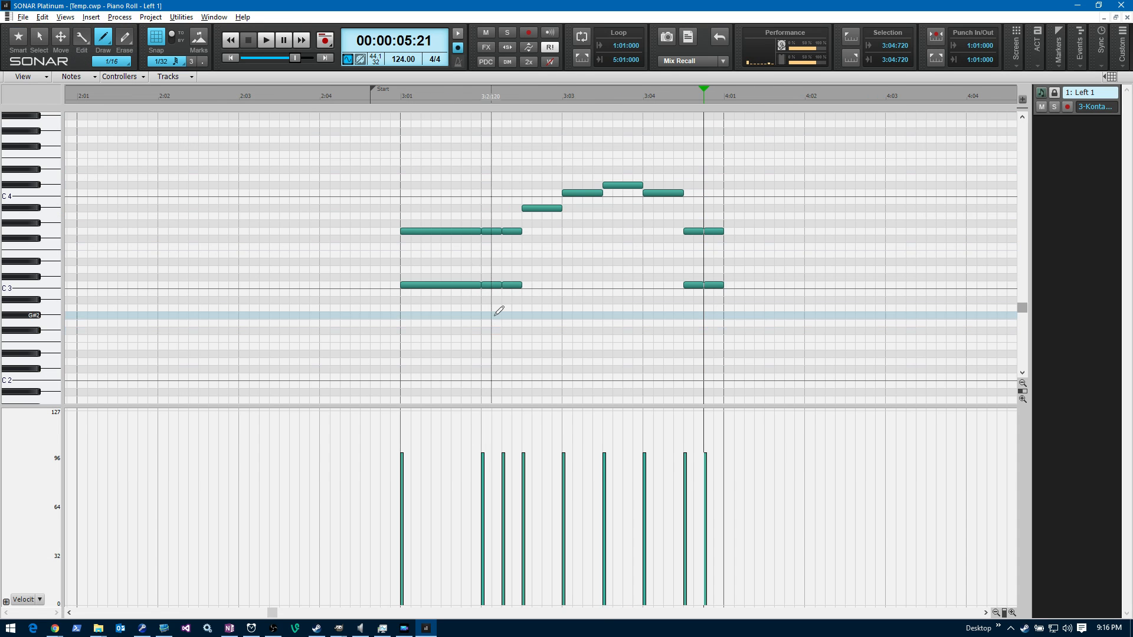
# Vary the velocities of the riff's notes between about 105 and 122.
pyautogui.moveTo(482, 461)
pyautogui.mouseDown()
pyautogui.moveTo(514, 439)
pyautogui.moveTo(494, 440)
pyautogui.moveTo(514, 426)
pyautogui.moveTo(638, 437)
pyautogui.moveTo(705, 420)
pyautogui.mouseUp()
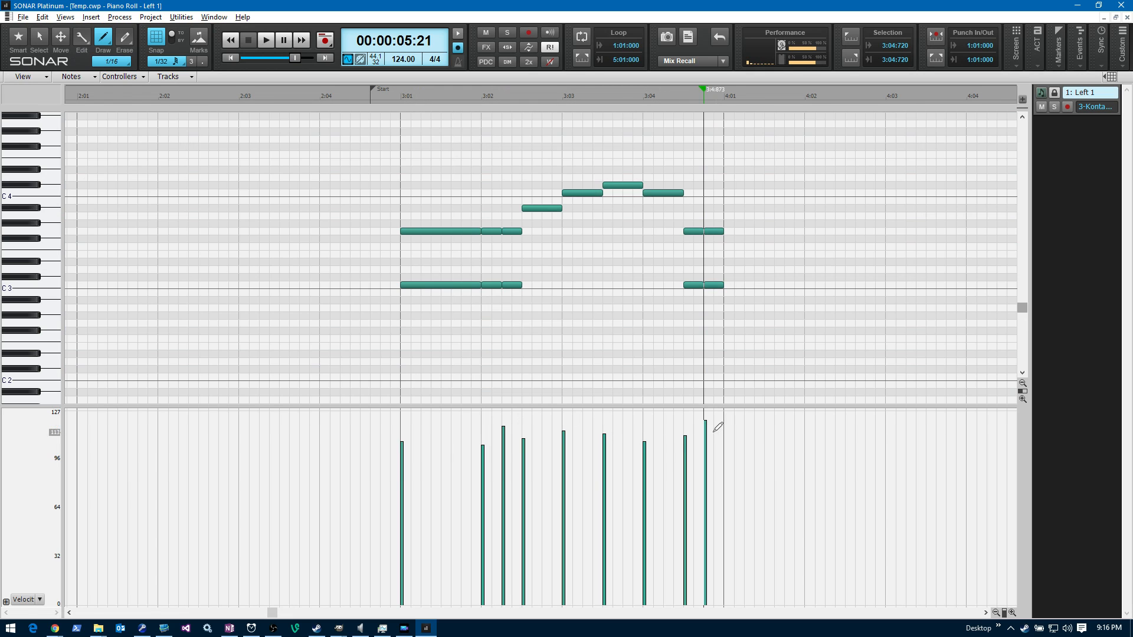
# Add a controller lane of type Control with value 2 on Channel 1 below the velocity lane.
pyautogui.click(47, 78)
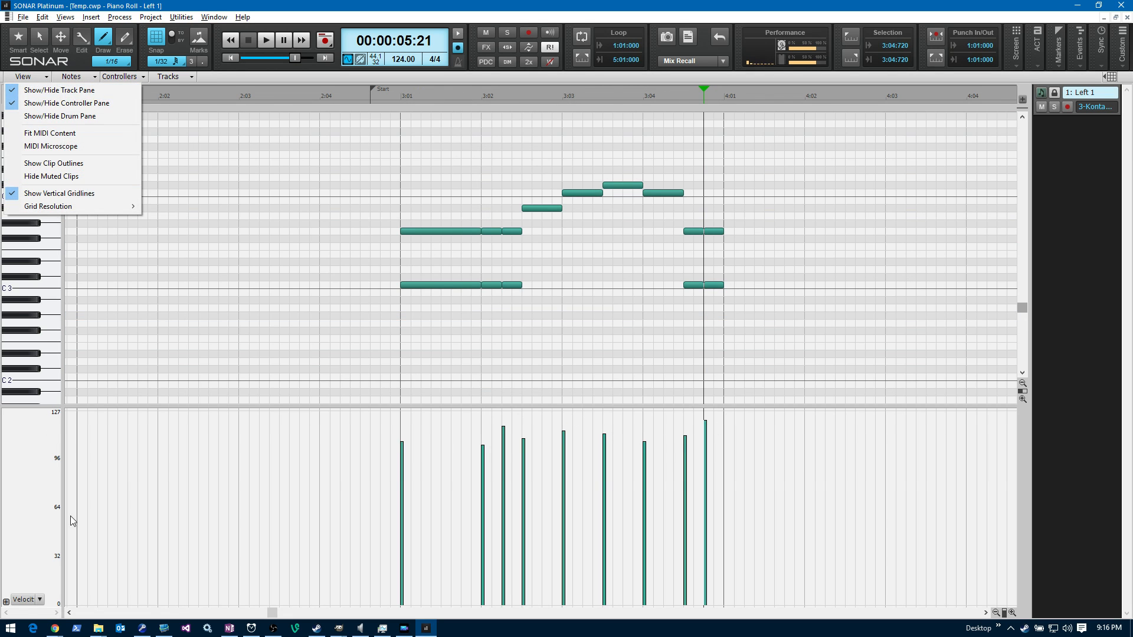
pyautogui.click(37, 587)
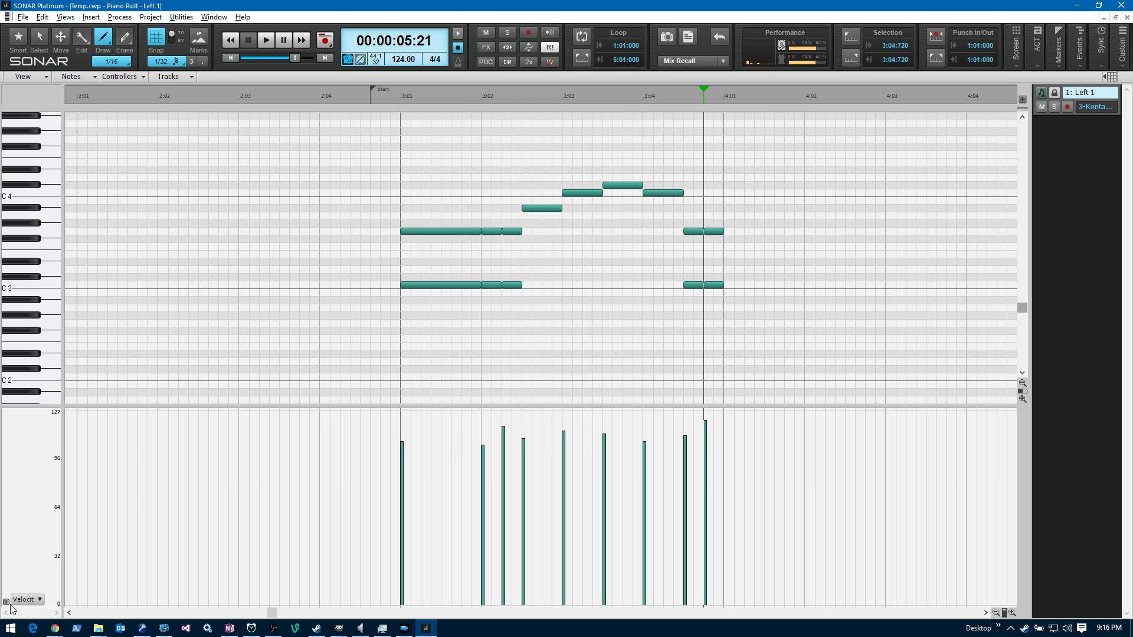
pyautogui.click(9, 604)
pyautogui.click(566, 309)
pyautogui.write('2')
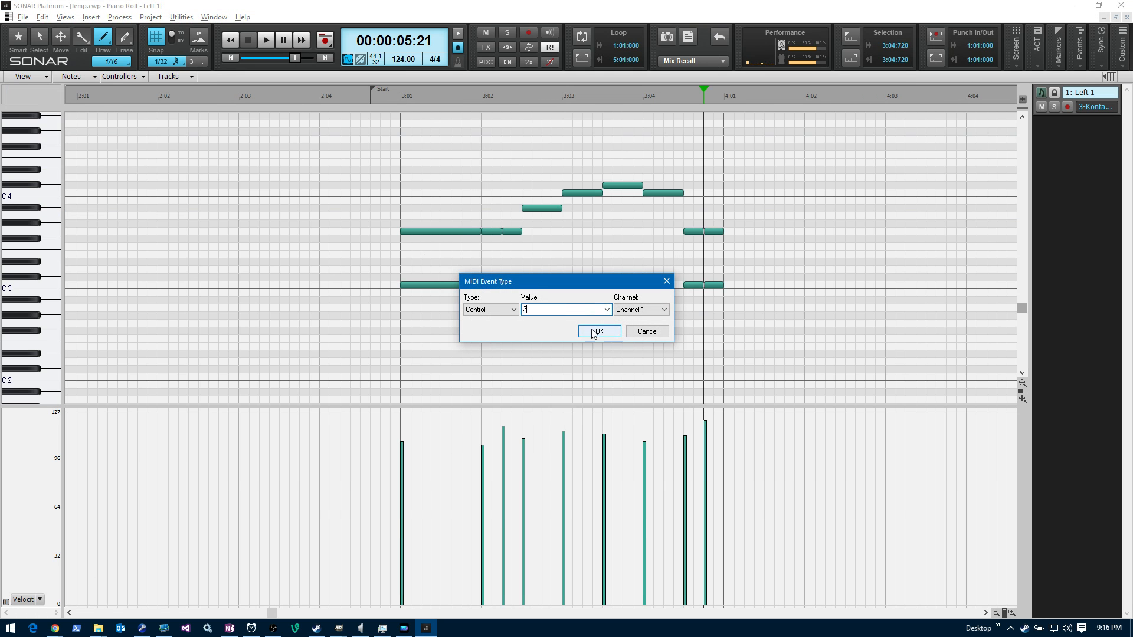
pyautogui.click(599, 331)
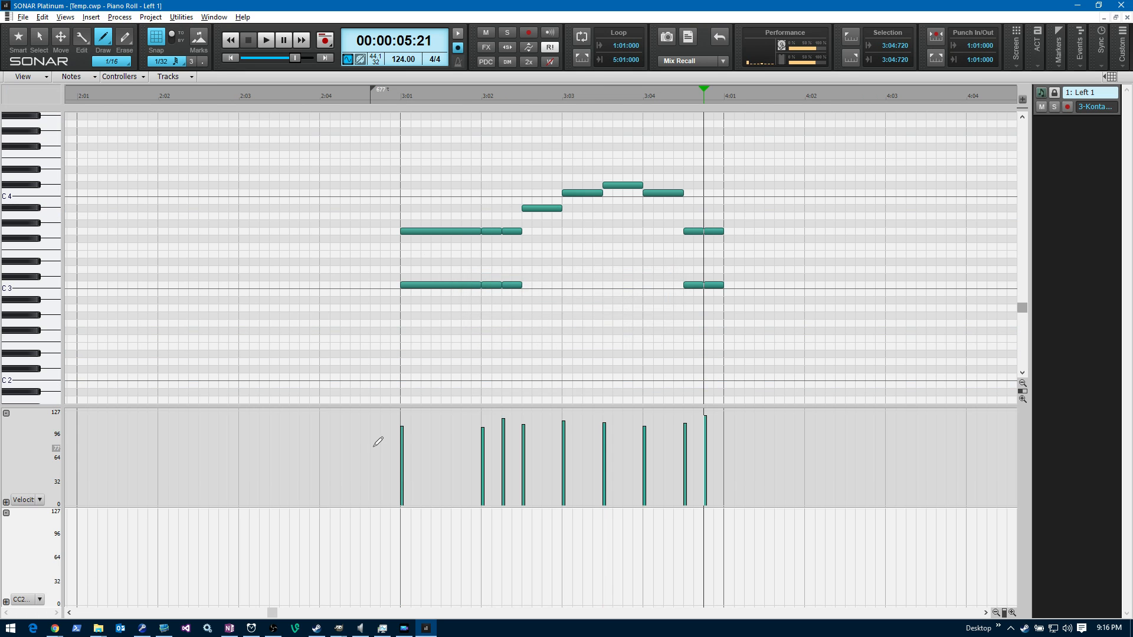
# Show only the CC2 lane, and insert a controller value of about 97 at 3:01.
pyautogui.click(6, 414)
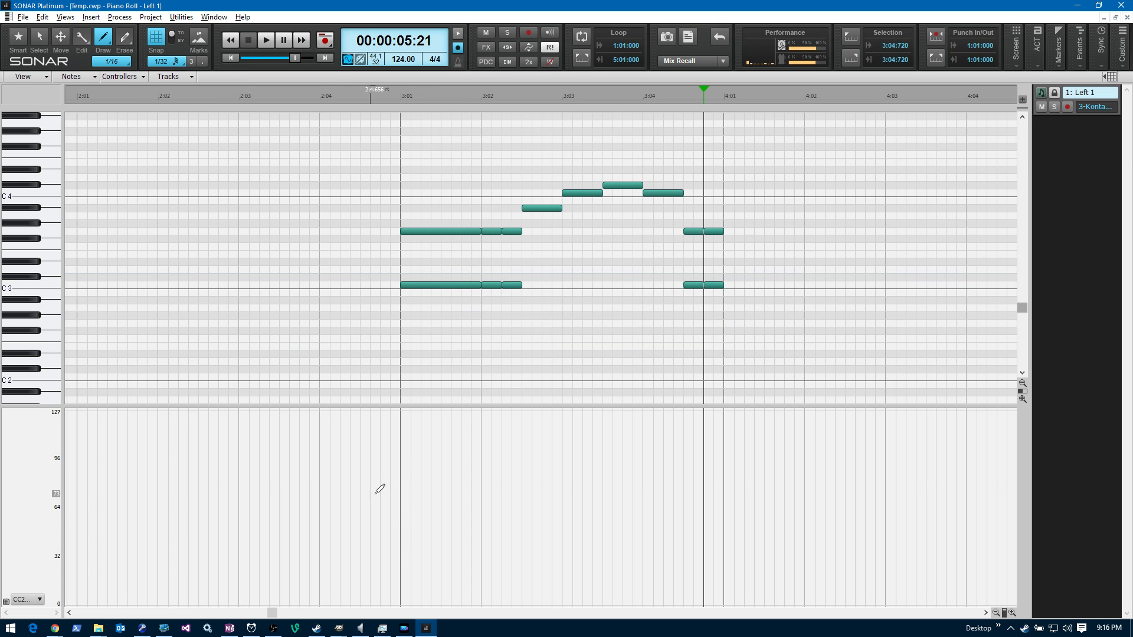
pyautogui.click(407, 450)
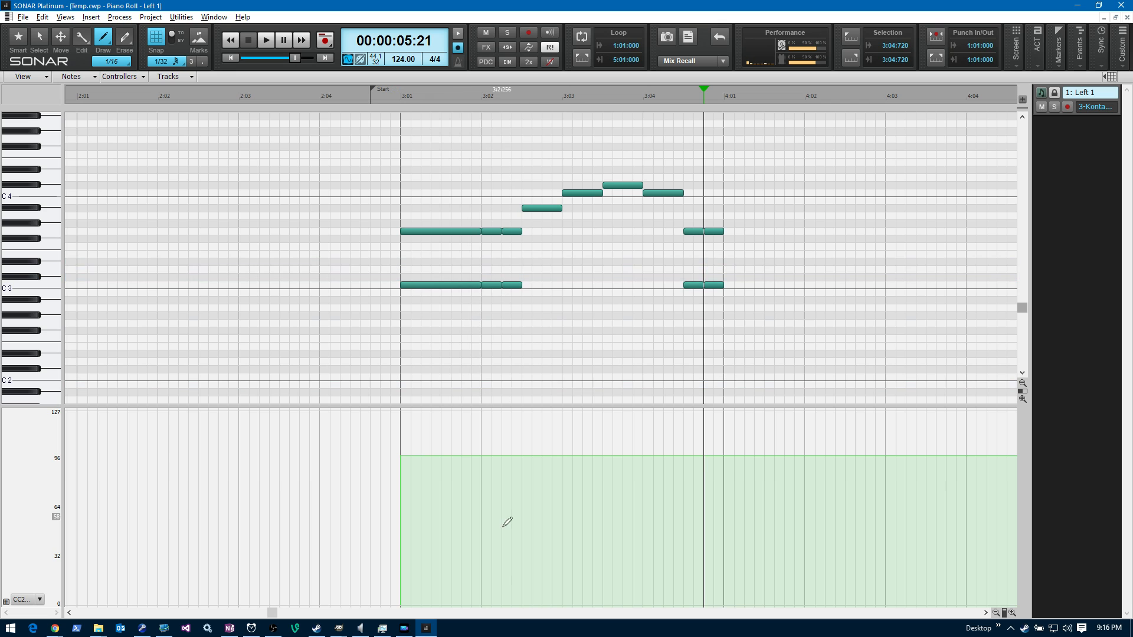
# Insert CC2 values for the remaining notes: about 18 and 23 from 3:02, 72, 91, 104 and 97 through the melody, 19 and 24 at the end.
pyautogui.click(484, 577)
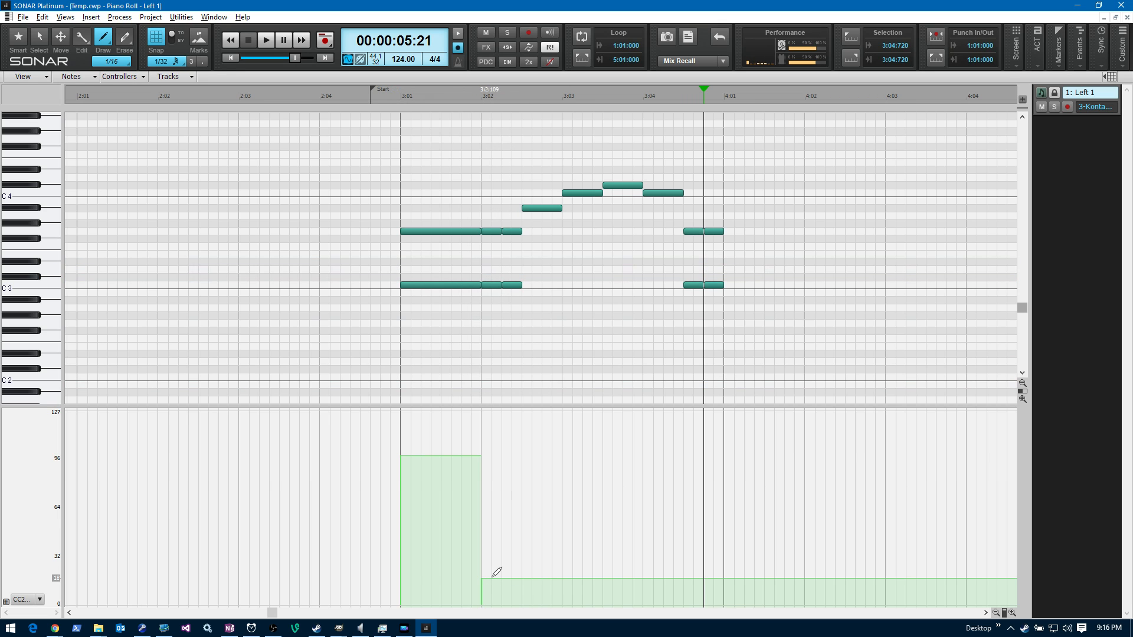
pyautogui.click(500, 569)
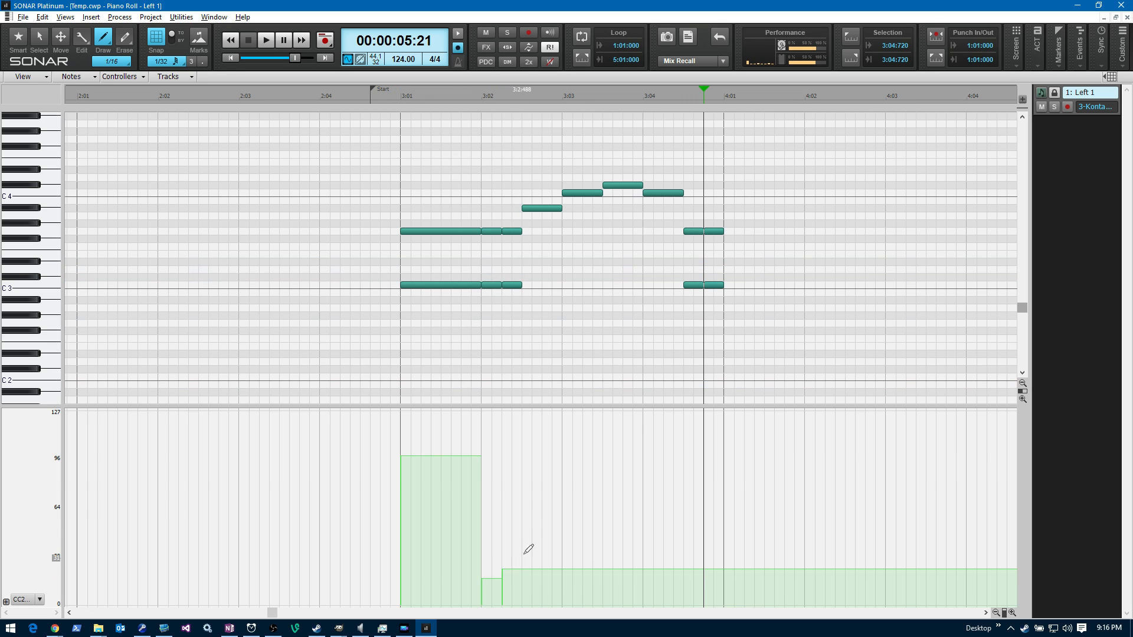
pyautogui.click(524, 494)
pyautogui.click(562, 466)
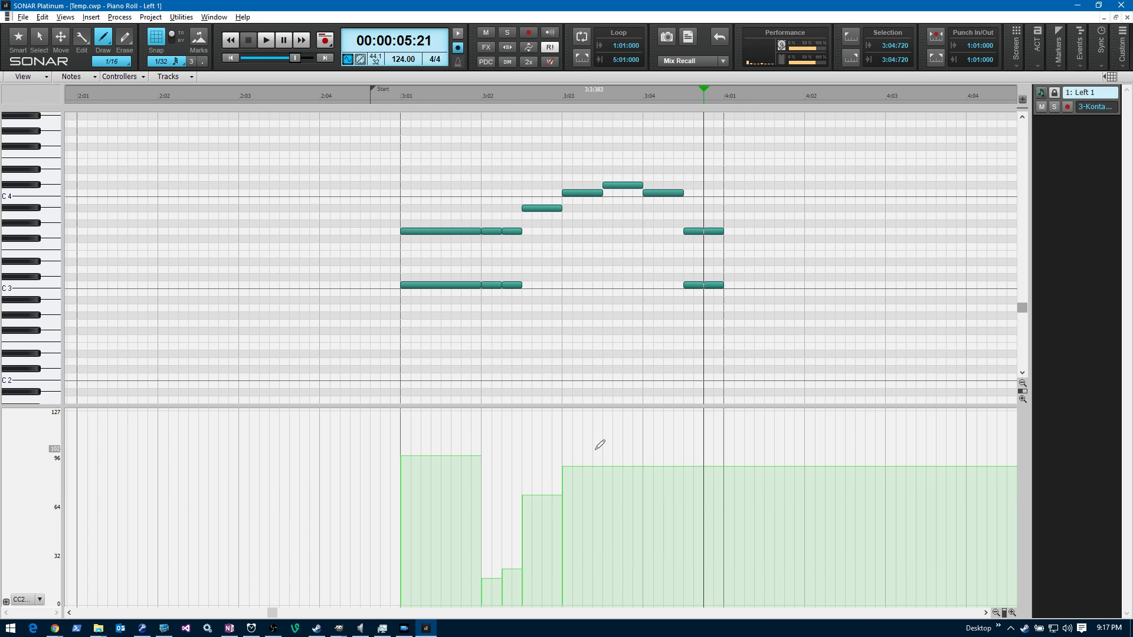
pyautogui.click(603, 447)
pyautogui.click(643, 456)
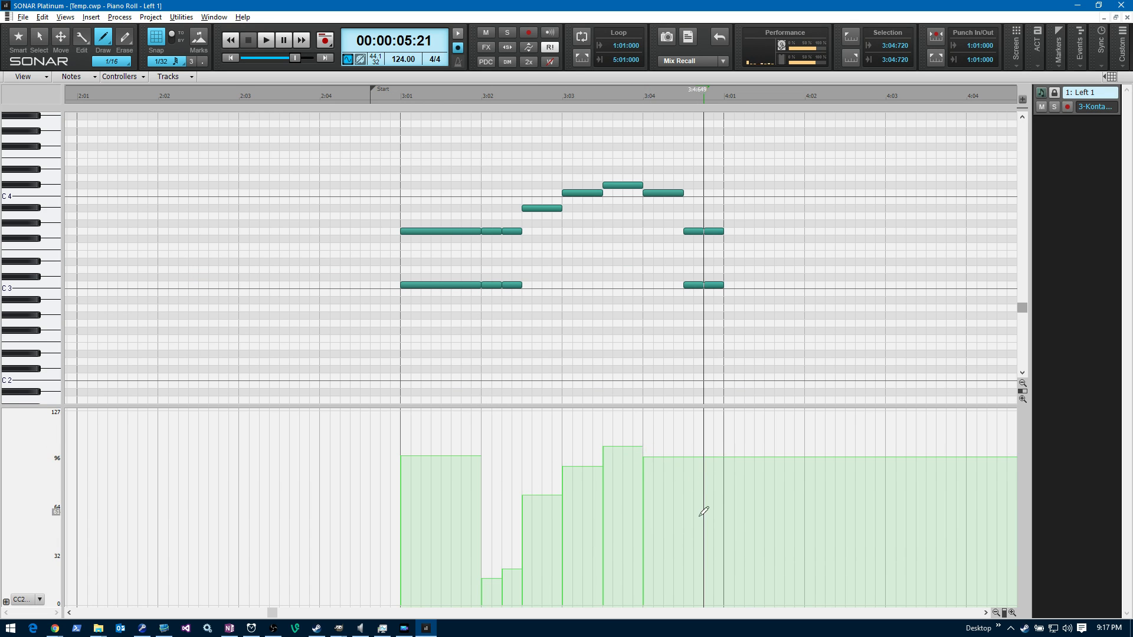
pyautogui.click(687, 575)
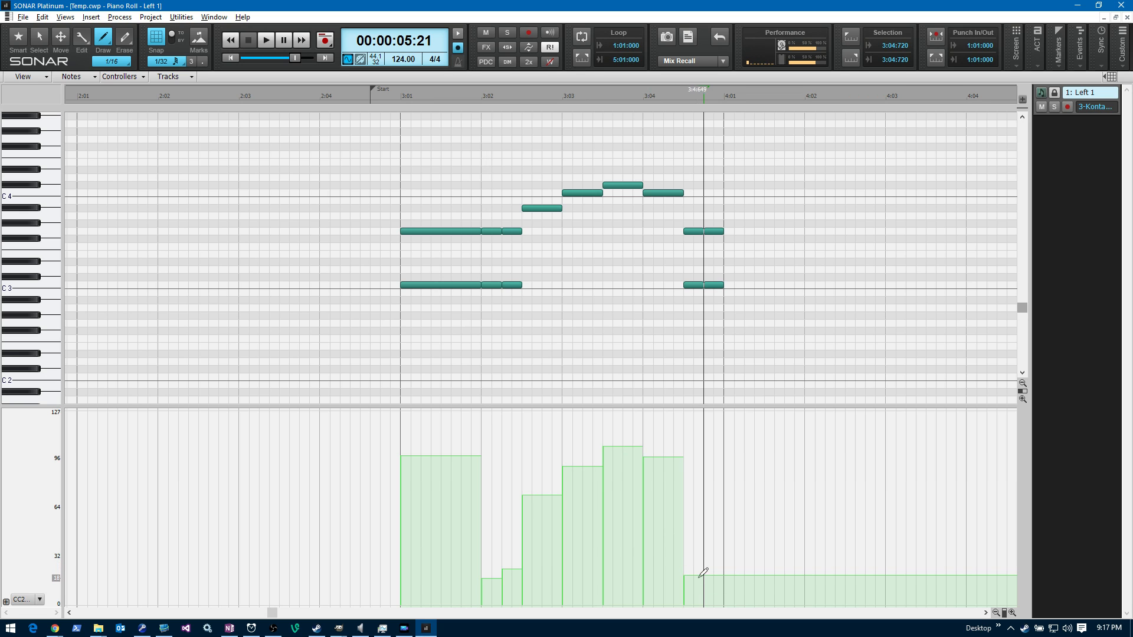
pyautogui.click(705, 567)
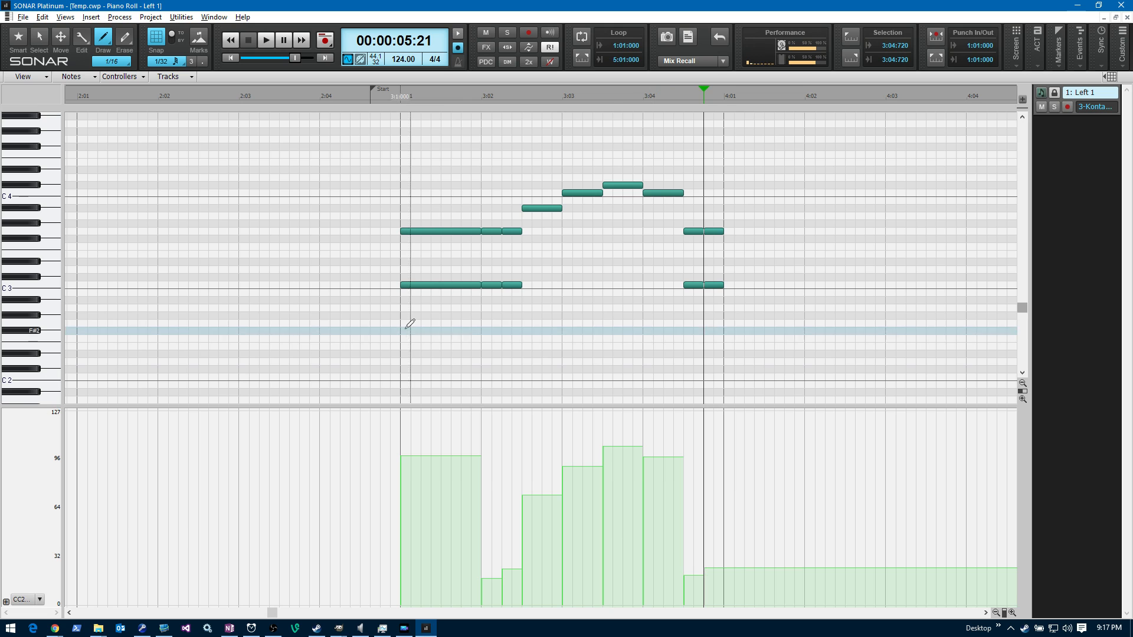
# Play the riff repeatedly from just before measure 3 to hear the effect of the CC2 values.
pyautogui.press('space')
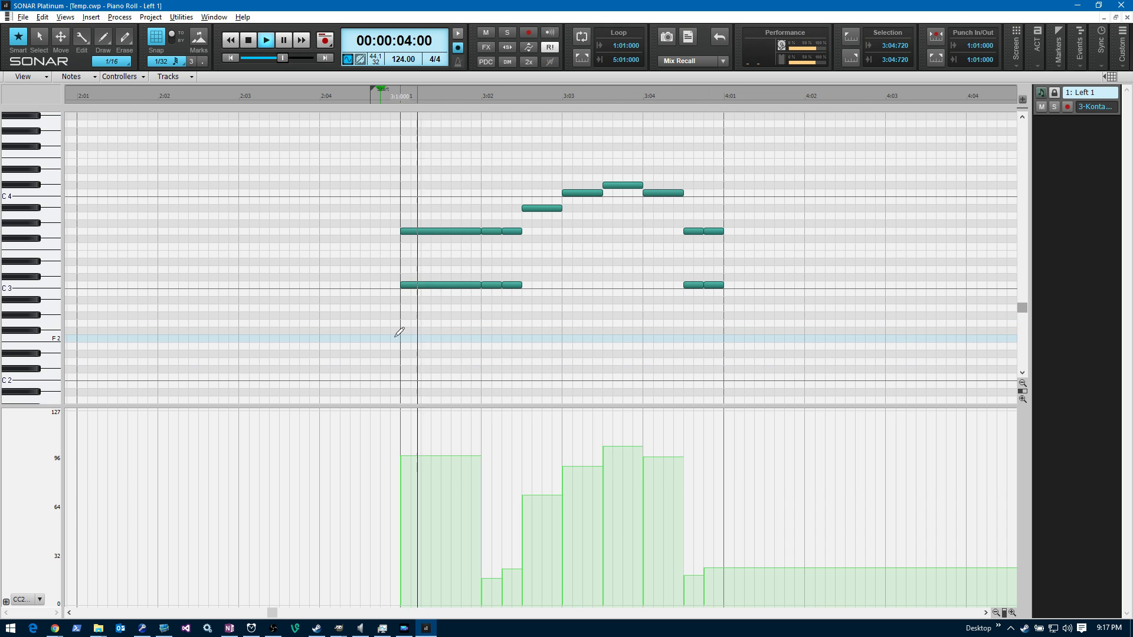
pyautogui.press('space')
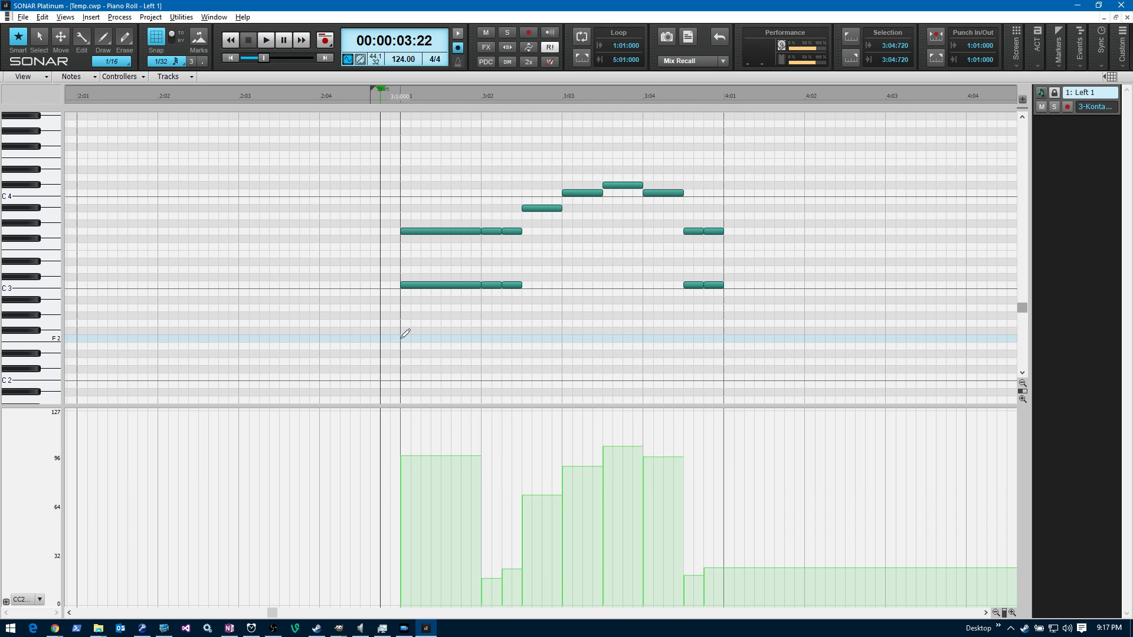
pyautogui.press('space')
pyautogui.press('space')
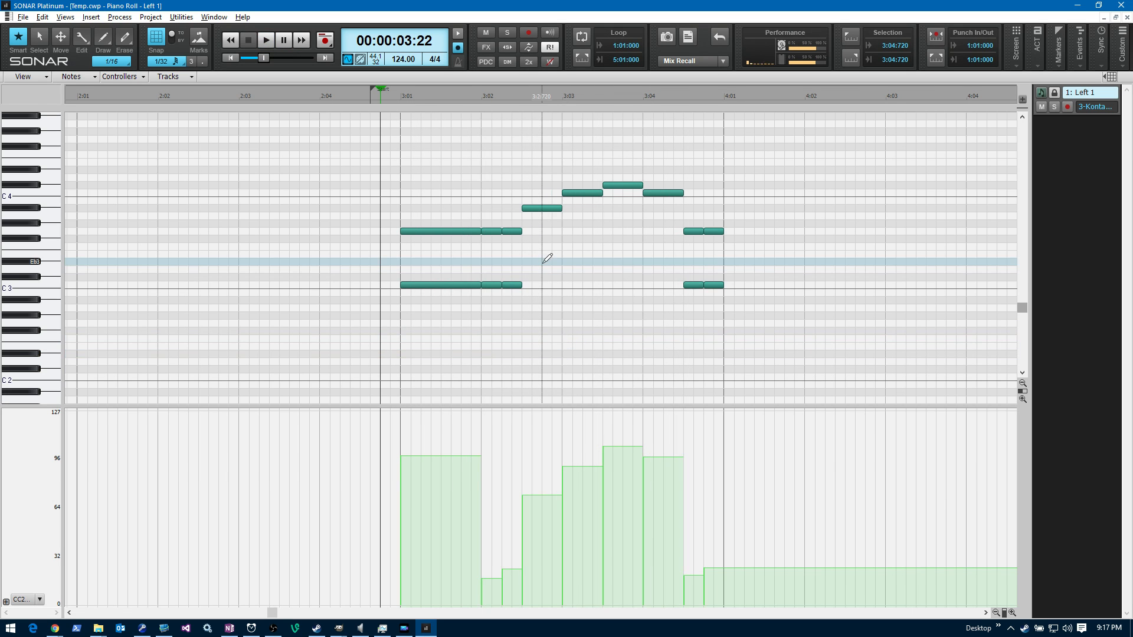
pyautogui.press('space')
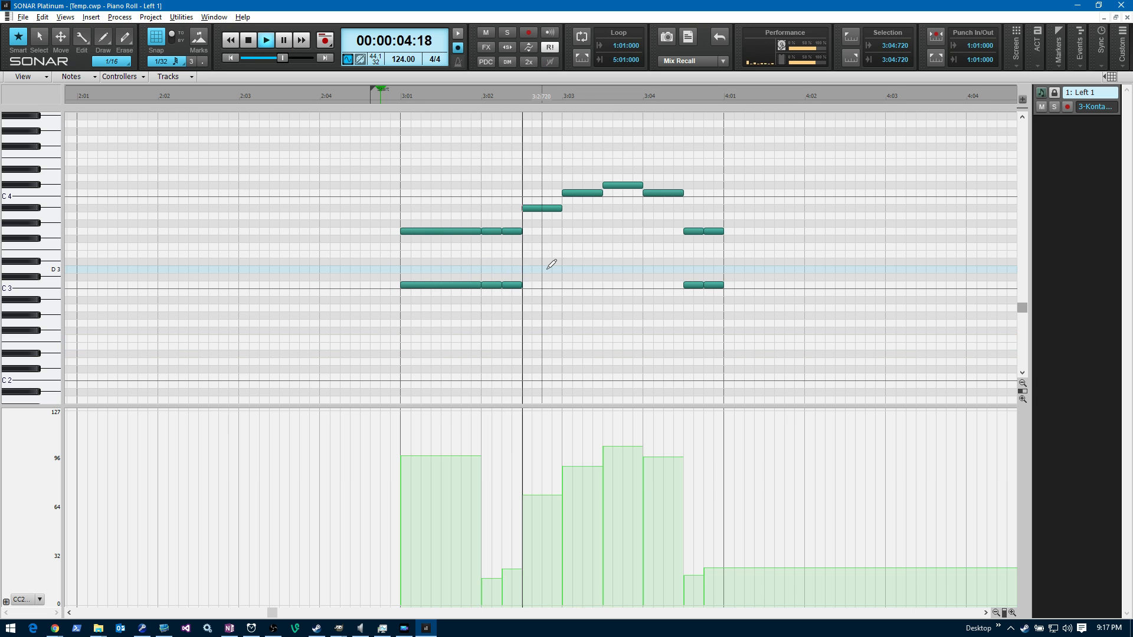
pyautogui.press('space')
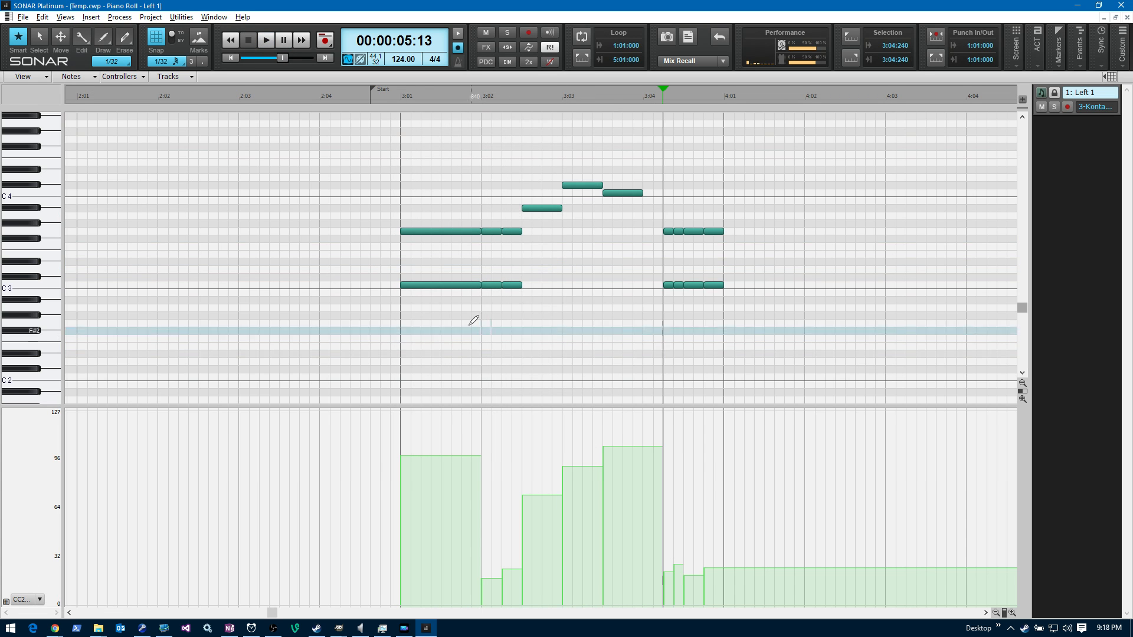
# Play the revised riff with the short thirty-second-note chords near its end.
pyautogui.press('space')
pyautogui.press('space')
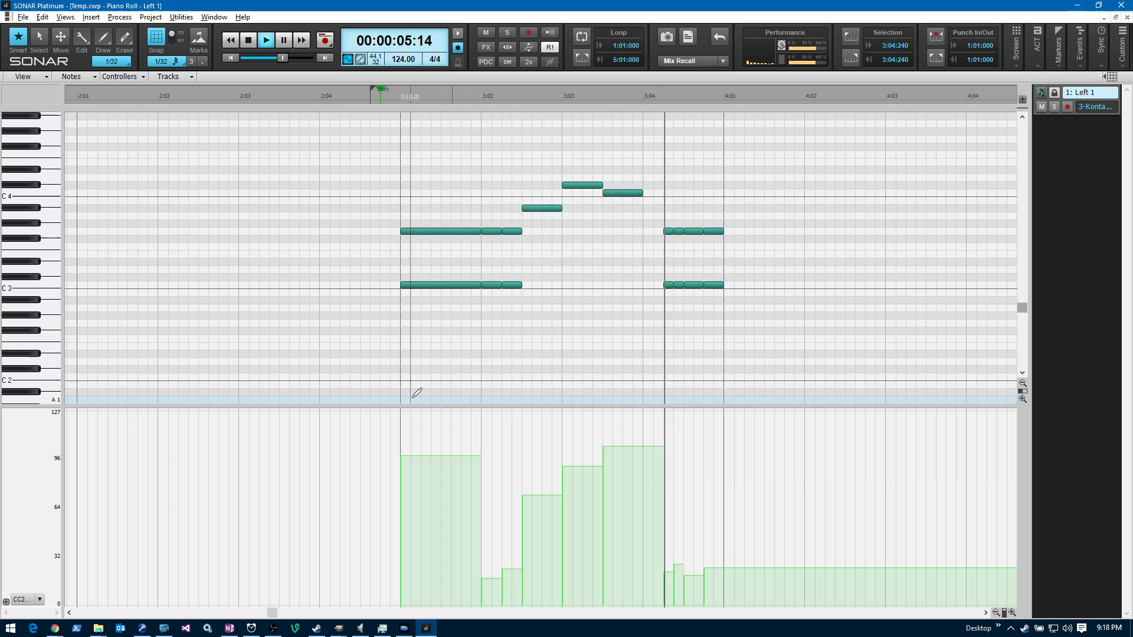
pyautogui.press('space')
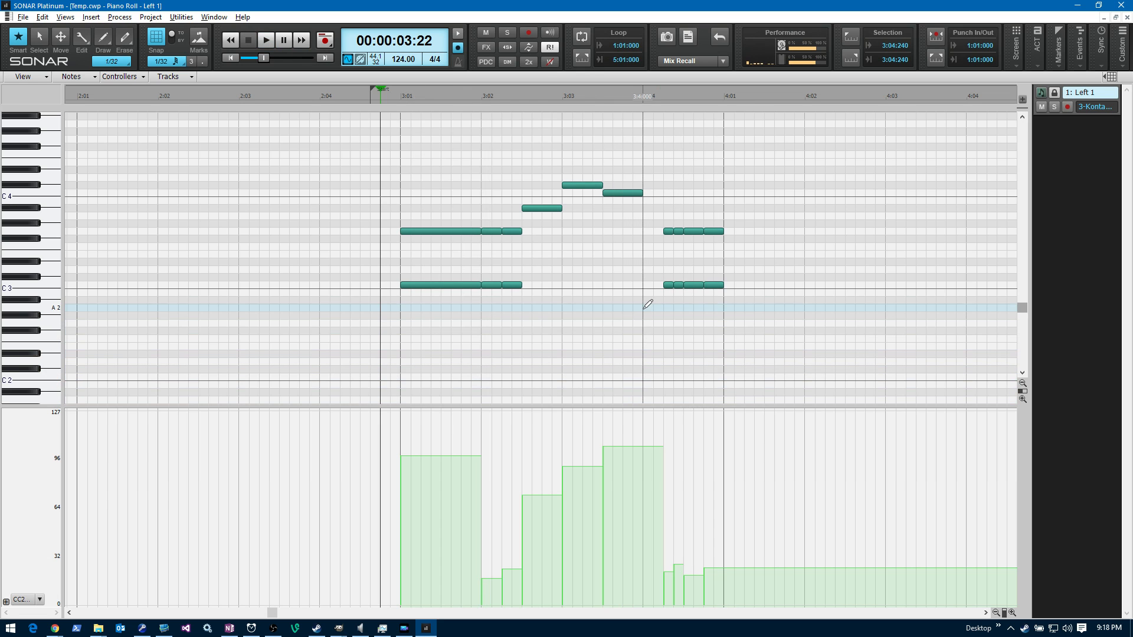
# Move the two thirty-second-note chords from 3:04:240 back to 3:04:000.
pyautogui.press('F6')
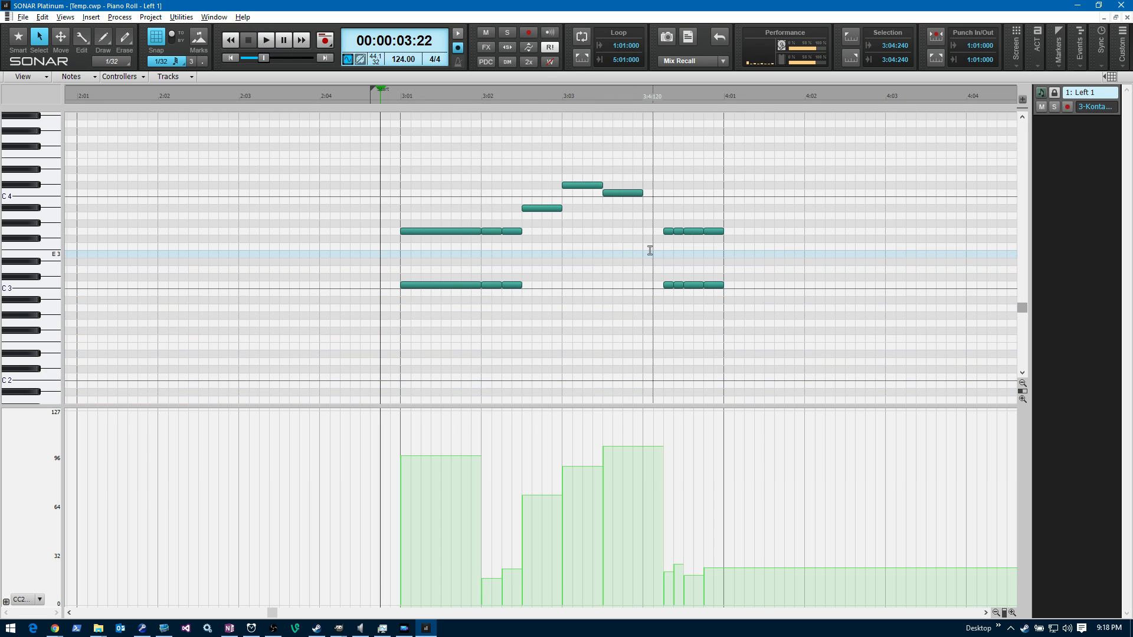
pyautogui.moveTo(654, 222); pyautogui.dragTo(680, 299)
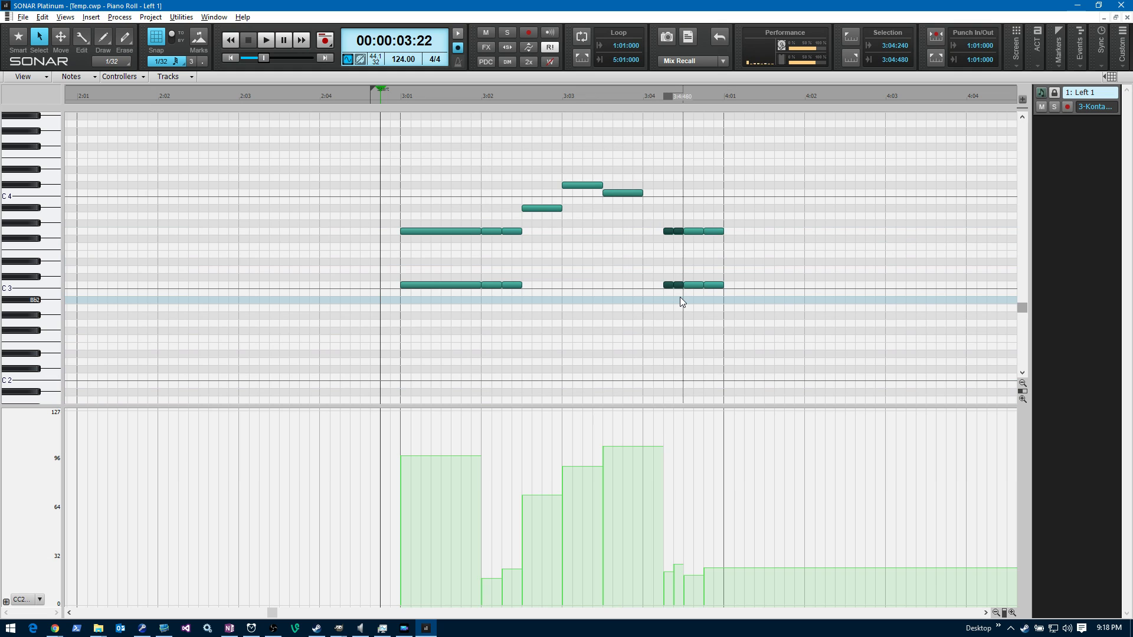
pyautogui.press('F7')
pyautogui.moveTo(671, 231); pyautogui.dragTo(650, 231)
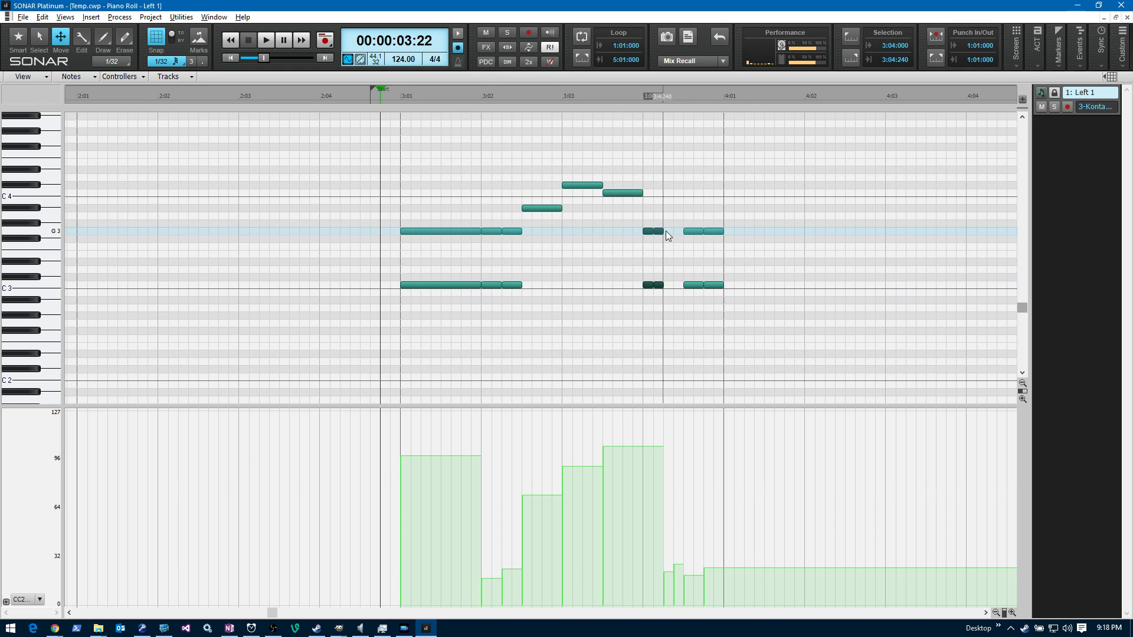
# Lengthen the second moved chord to a dotted sixteenth so it fills the gap, and play the riff.
pyautogui.press('F6')
pyautogui.press('F5')
pyautogui.click(518, 347)
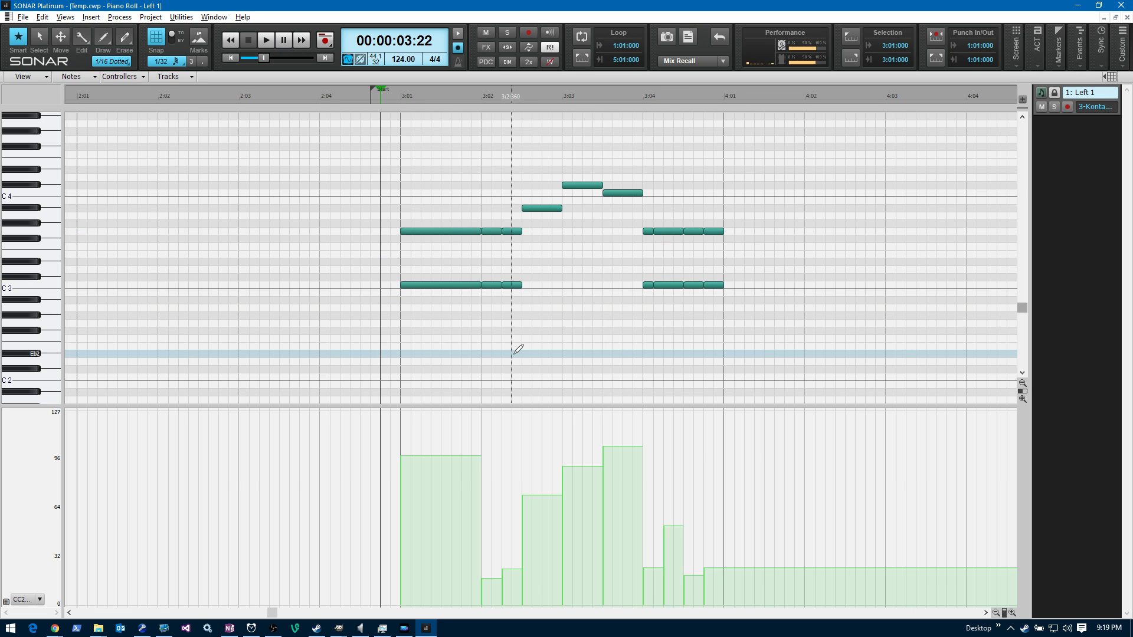
pyautogui.press('space')
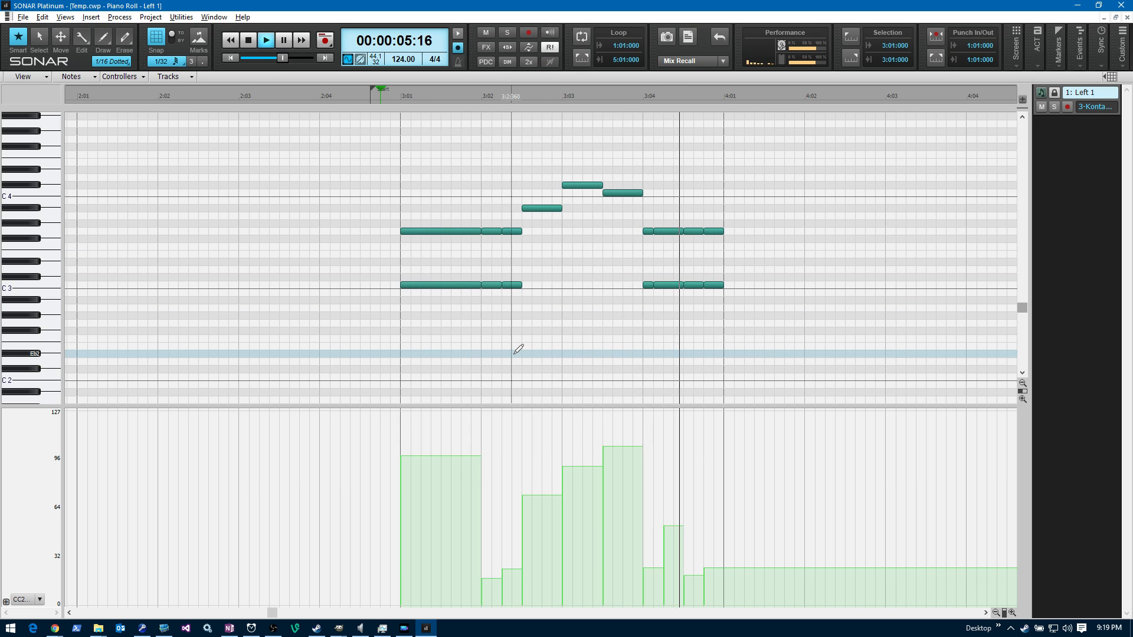
pyautogui.press('space')
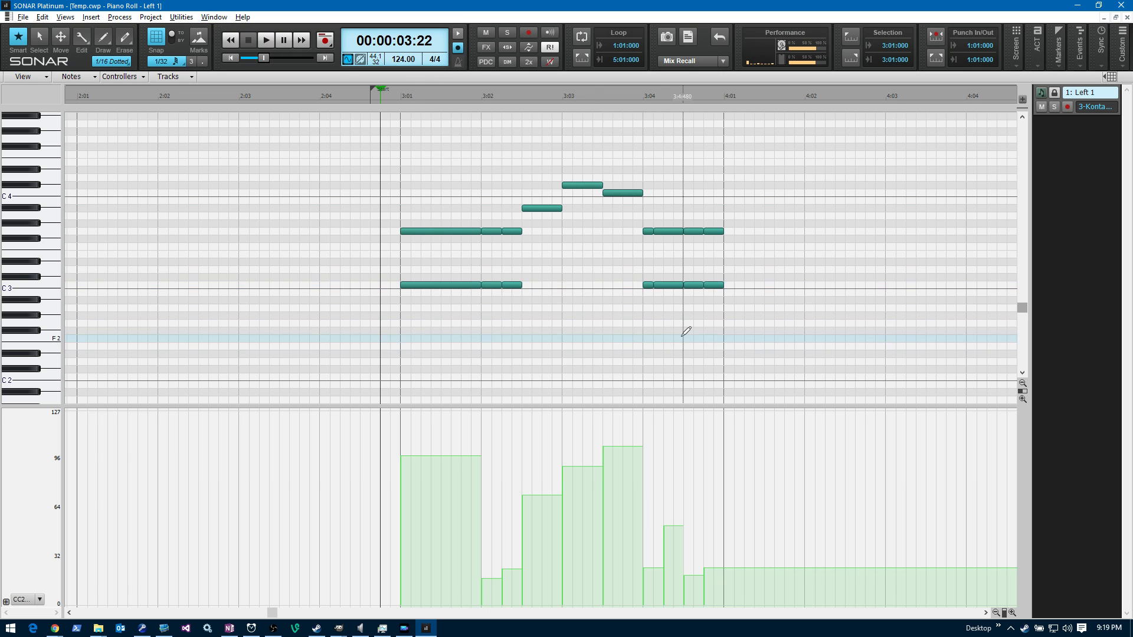
# Switch to the Track view, copy the riff clip on the first Left 1 track, and paste it at 4:01:000.
pyautogui.click(213, 16)
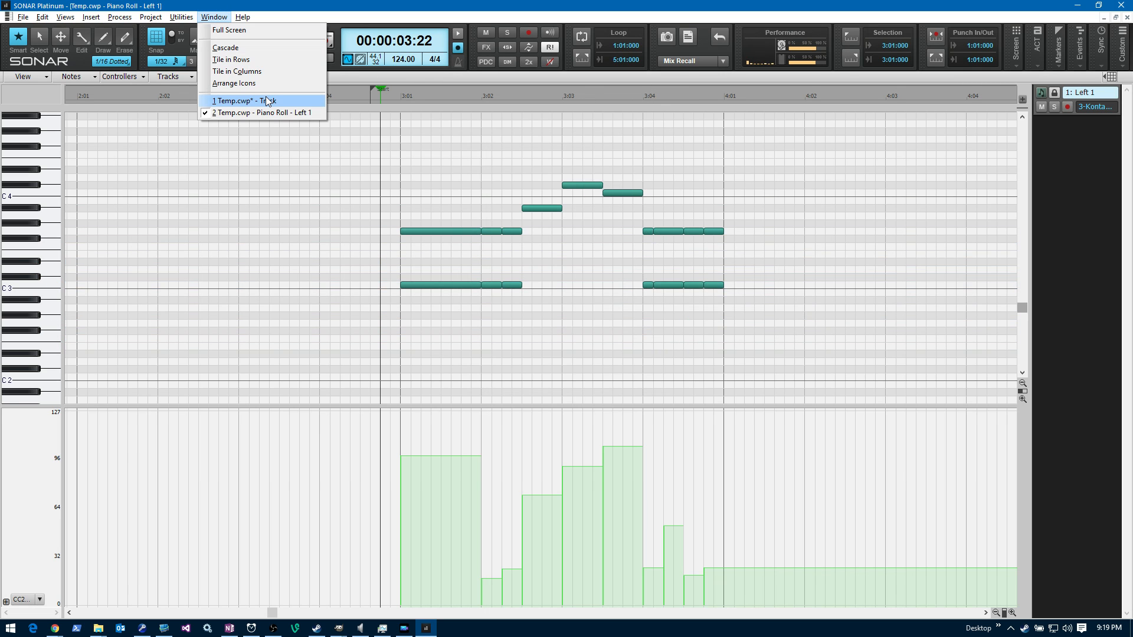
pyautogui.click(267, 102)
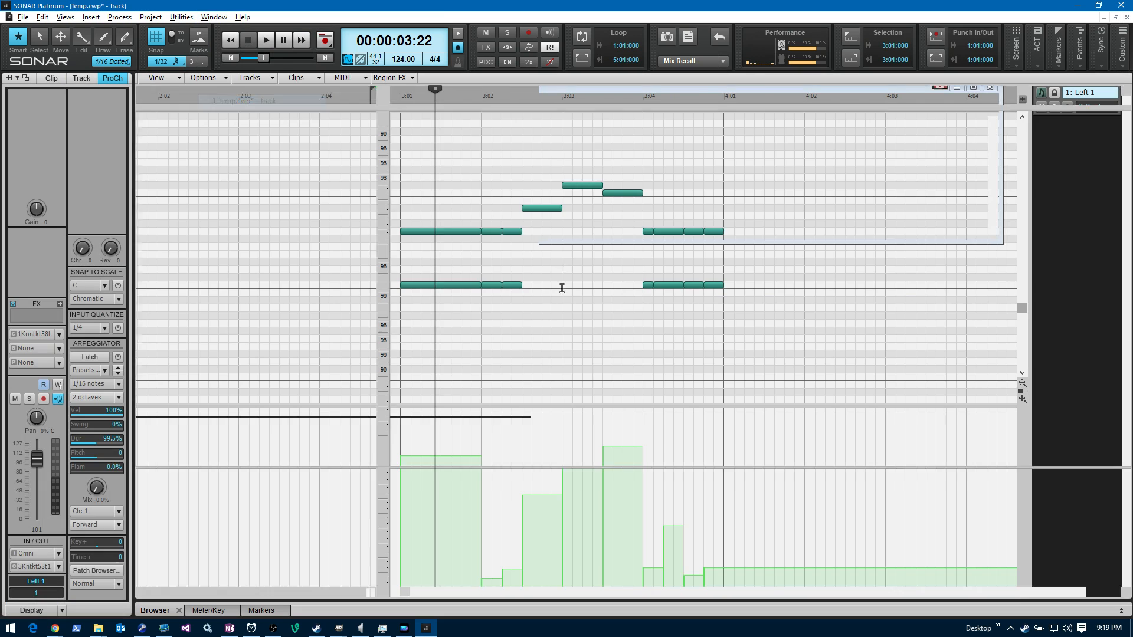
pyautogui.press('F7')
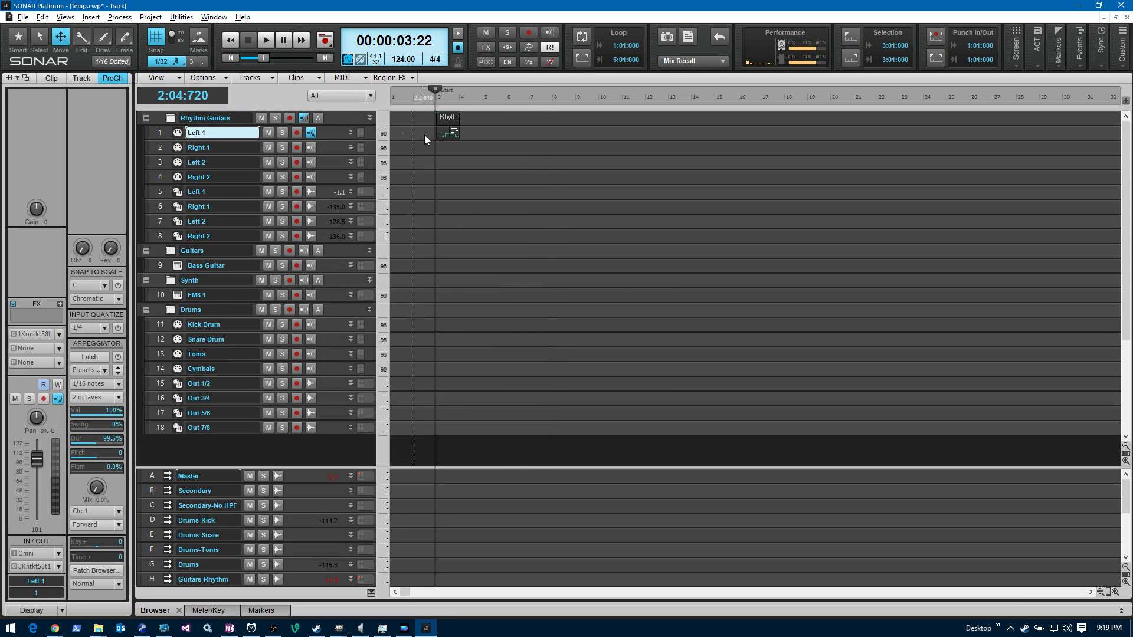
pyautogui.click(448, 132)
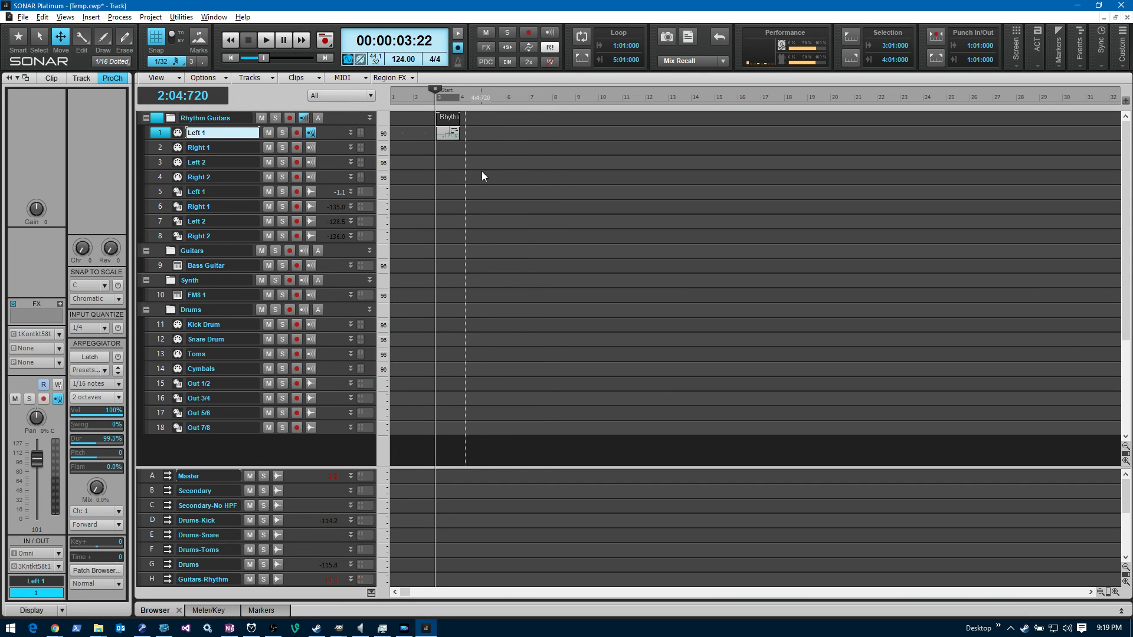
pyautogui.press('F5')
pyautogui.click(460, 151)
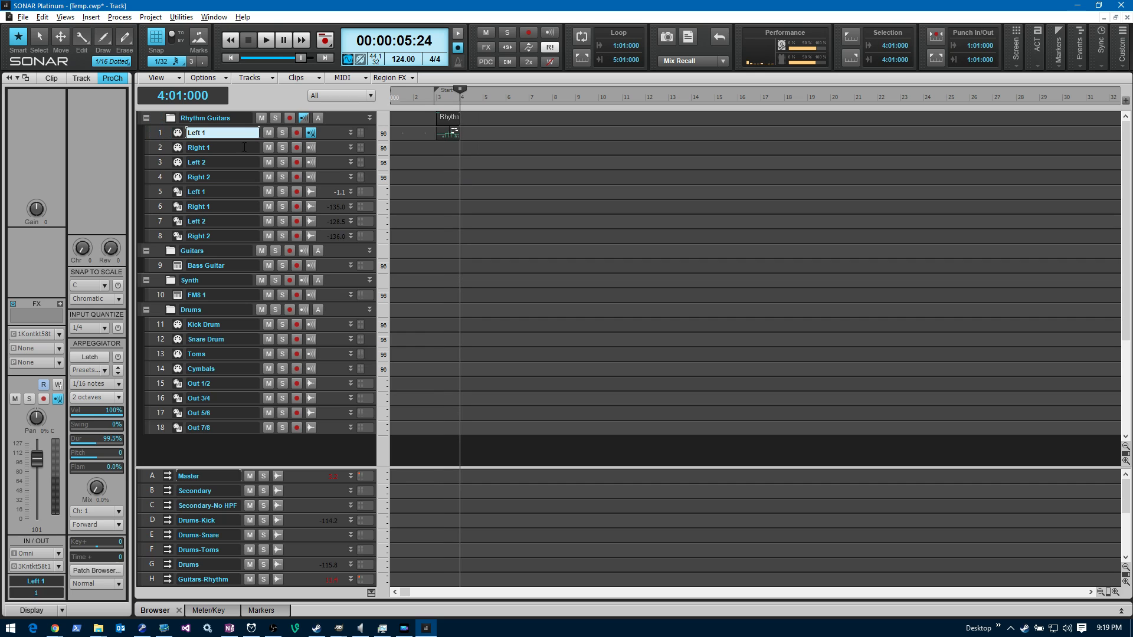
pyautogui.click(159, 133)
pyautogui.hotkey('ctrl', 'v')
# Copy both riff clips on the Left 1 track and paste the pair at 5:01:000.
pyautogui.press('F7')
pyautogui.click(457, 134)
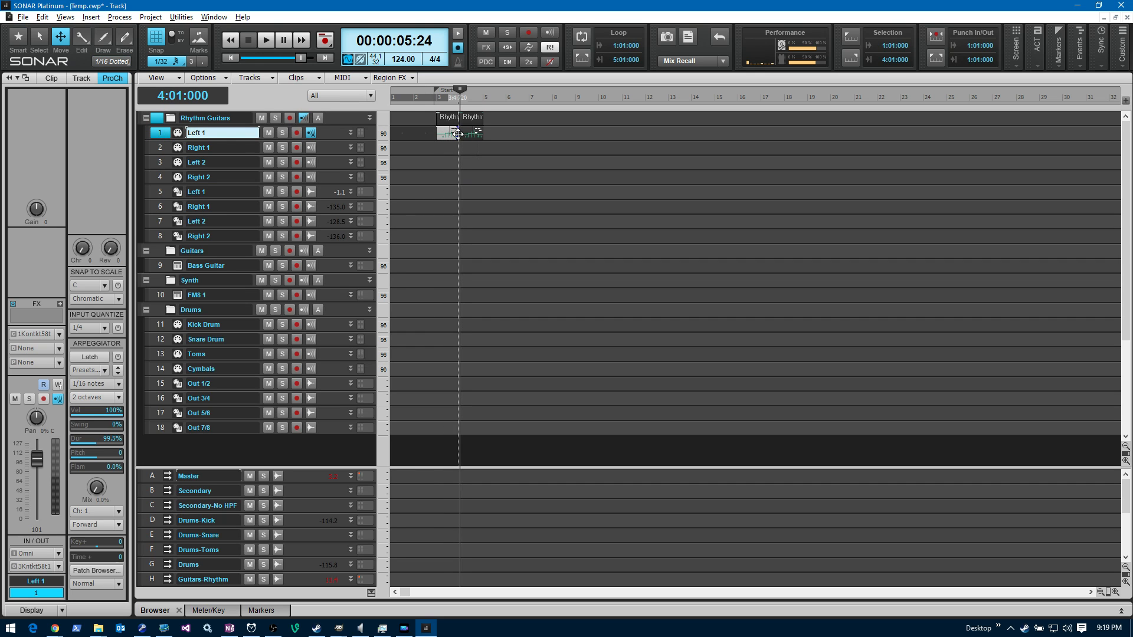
pyautogui.press('F5')
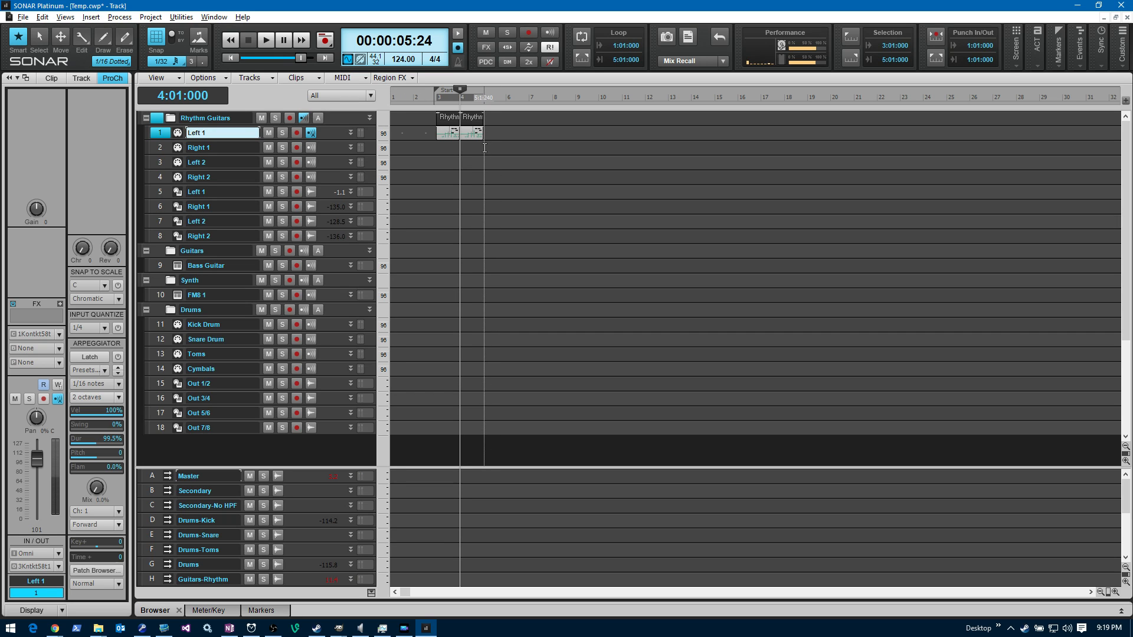
pyautogui.click(483, 148)
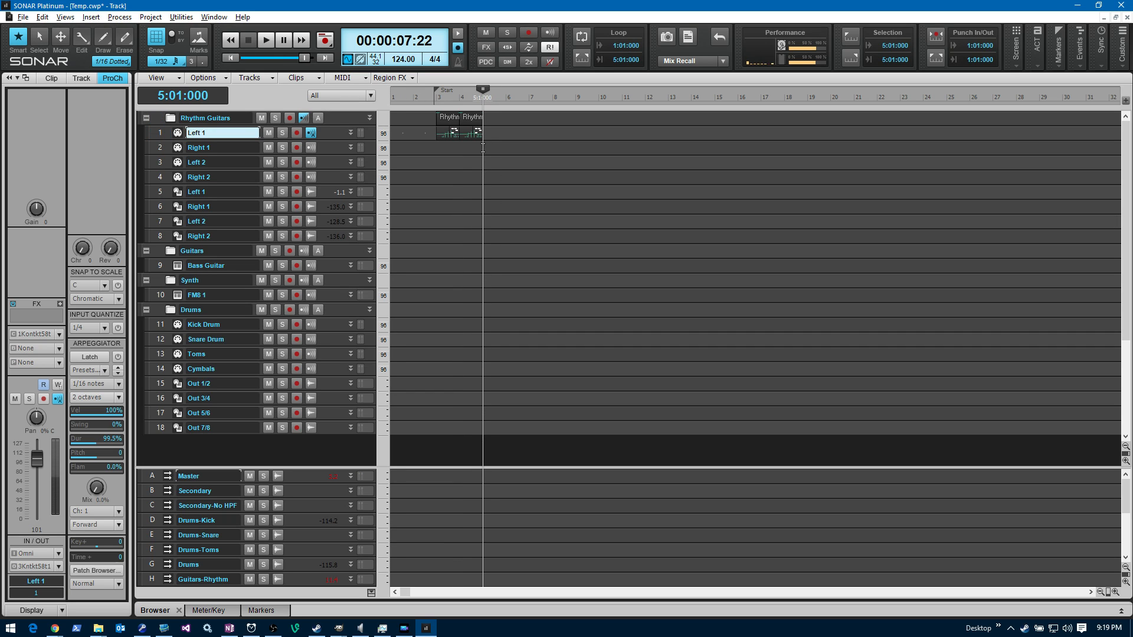
pyautogui.click(164, 135)
pyautogui.hotkey('ctrl', 'v')
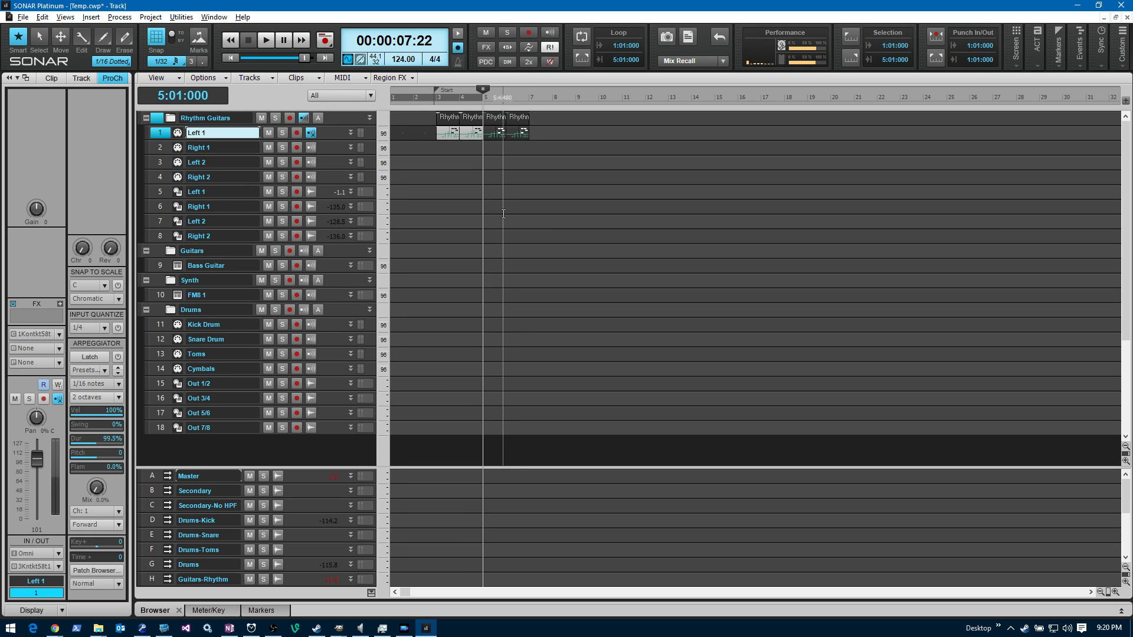
# Select all four riff clips on the Left 1 track and bounce them to a single clip.
pyautogui.press('F7')
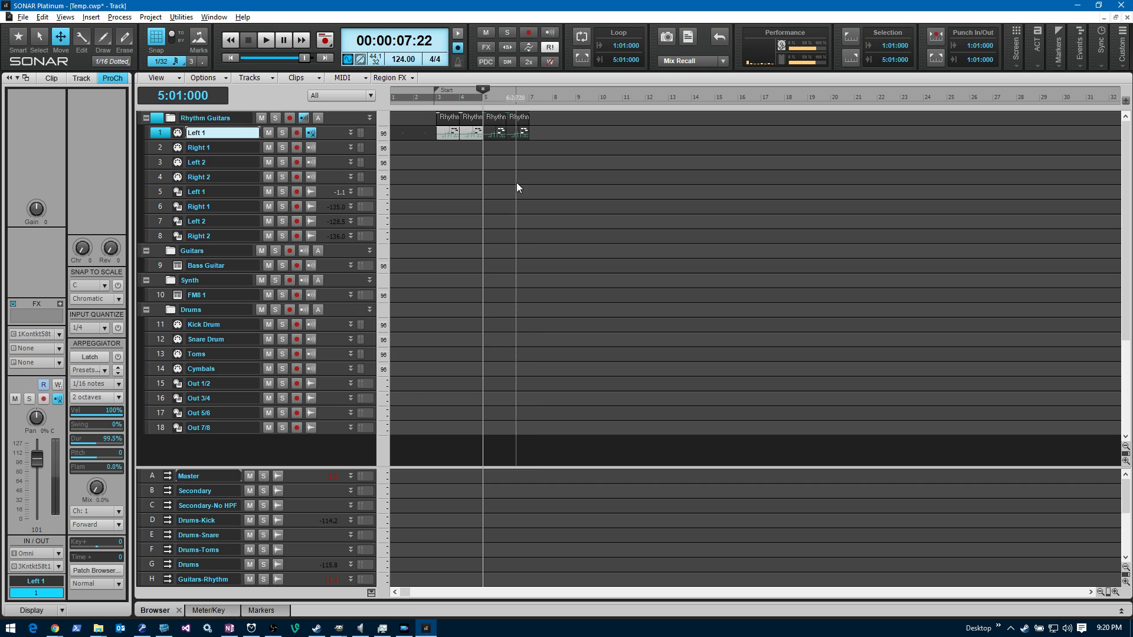
pyautogui.click(447, 135)
pyautogui.keyDown('shift'); pyautogui.click(519, 135); pyautogui.keyUp('shift')
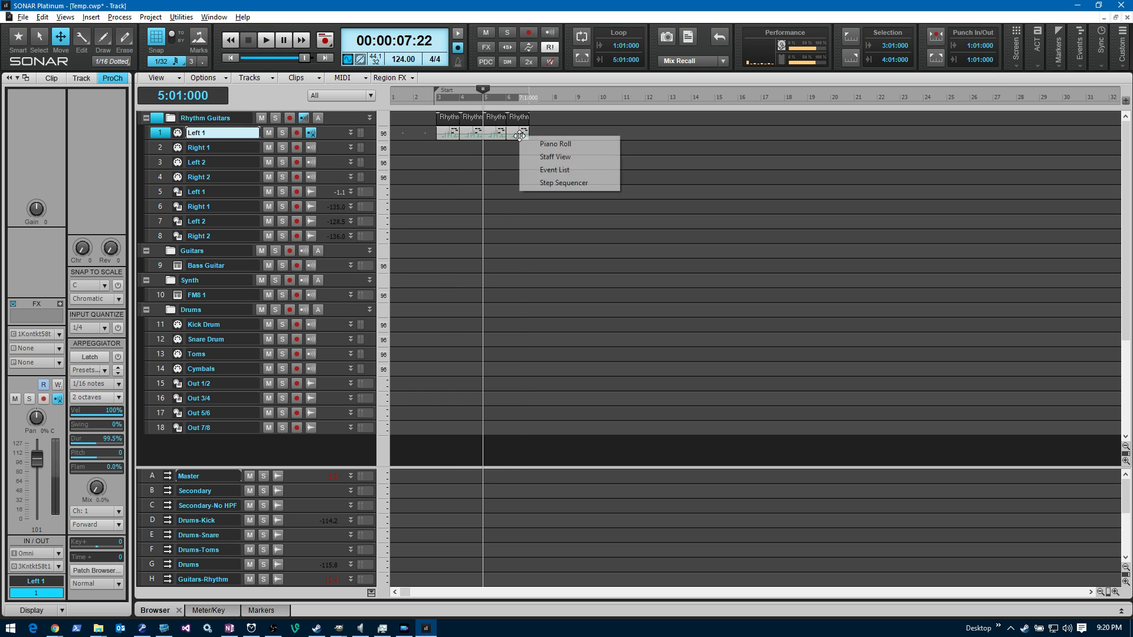
pyautogui.rightClick(517, 136)
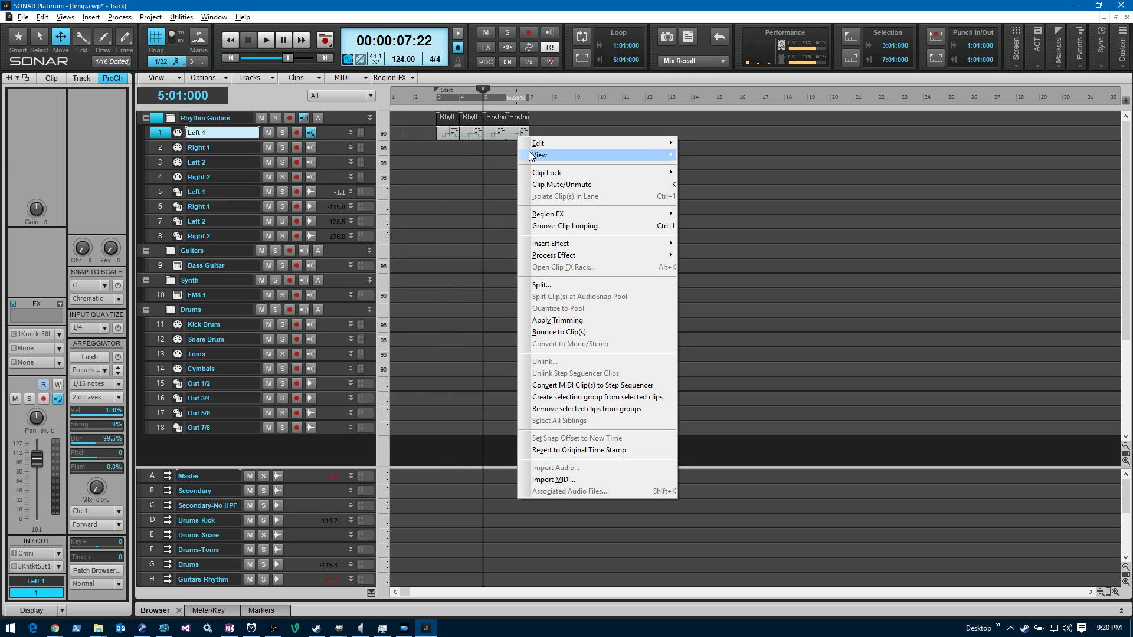
pyautogui.click(584, 332)
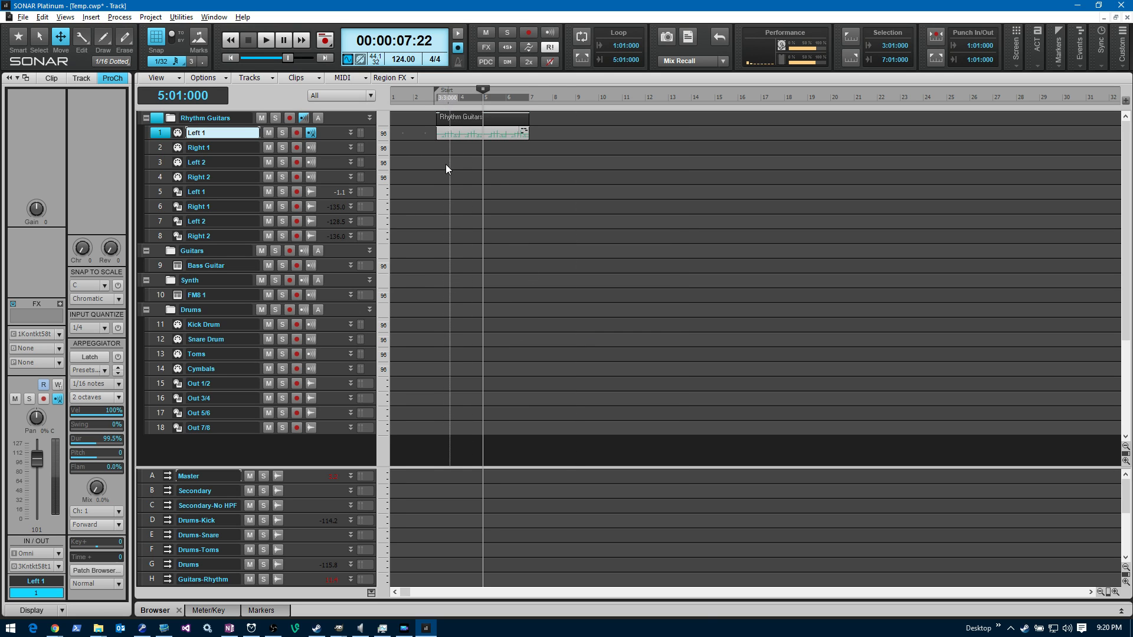
# Copy the bounced Left 1 clip to the Right 1, Left 2 and Right 2 MIDI tracks at 3:01:000.
pyautogui.click(437, 162)
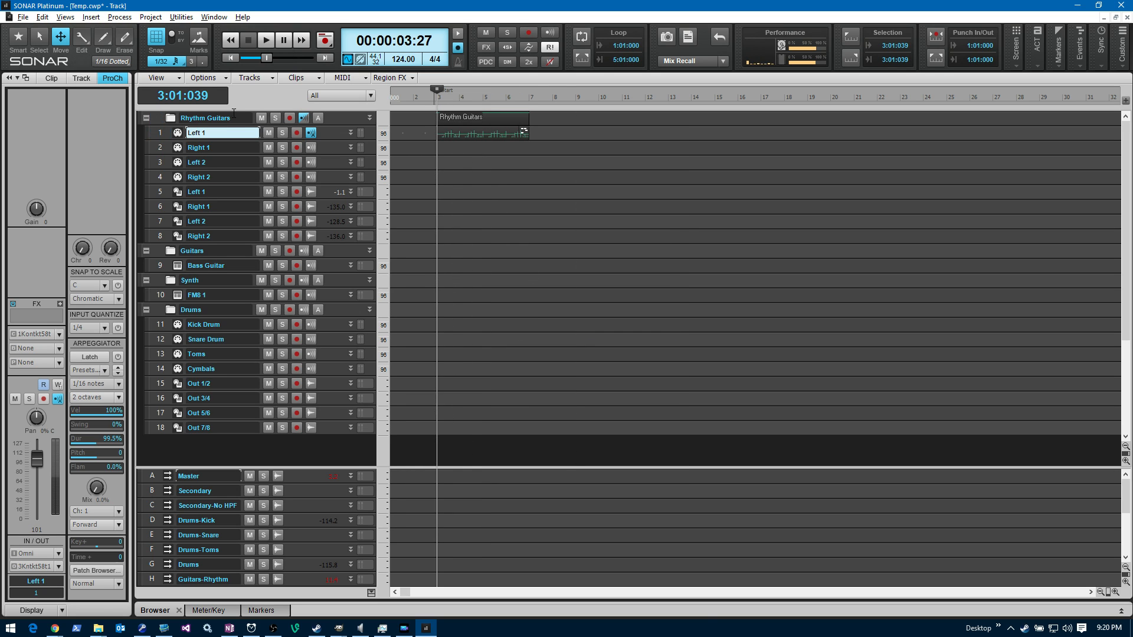
pyautogui.press('F6')
pyautogui.click(437, 173)
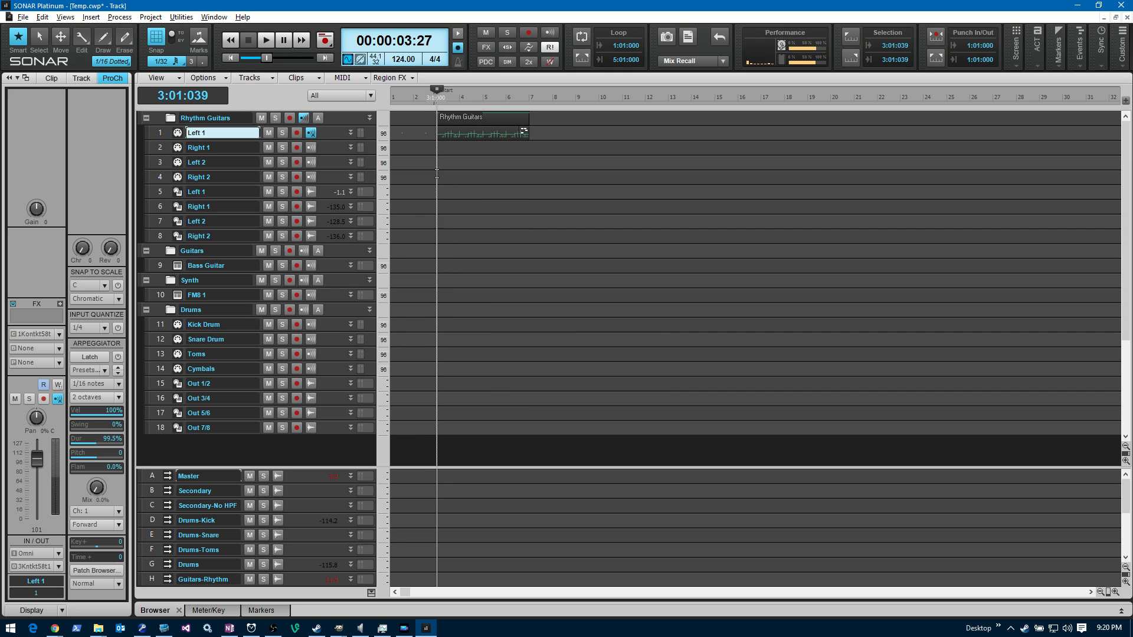
pyautogui.moveTo(159, 151); pyautogui.dragTo(163, 177)
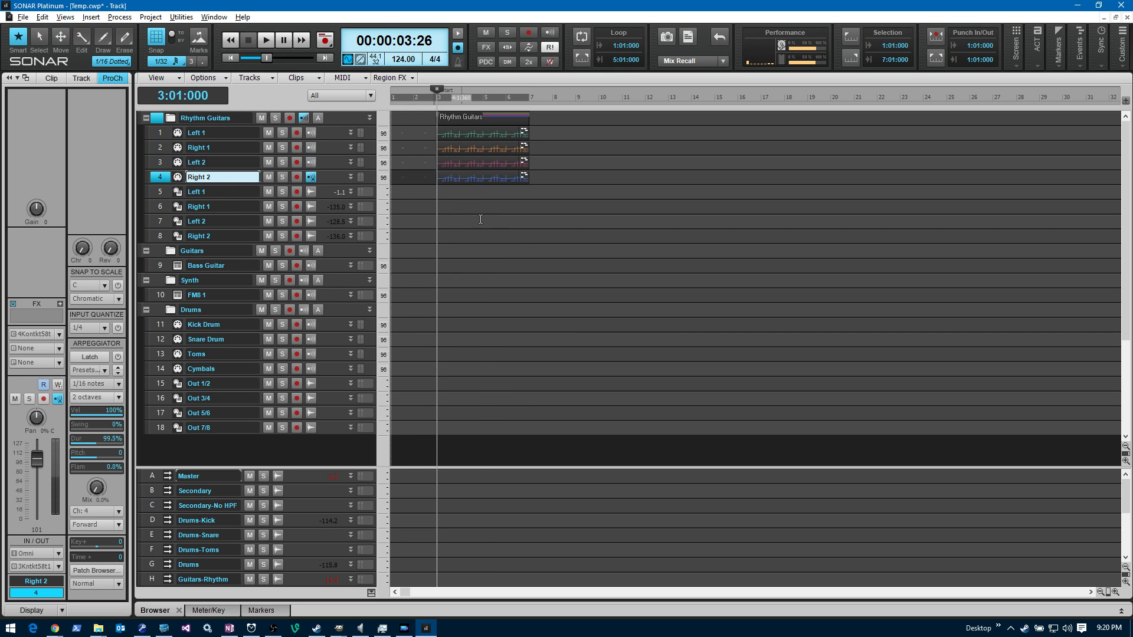
# Play back the copied riff on all four rhythm guitar tracks from 2:04:000, twice.
pyautogui.click(436, 202)
pyautogui.click(431, 199)
pyautogui.press('space')
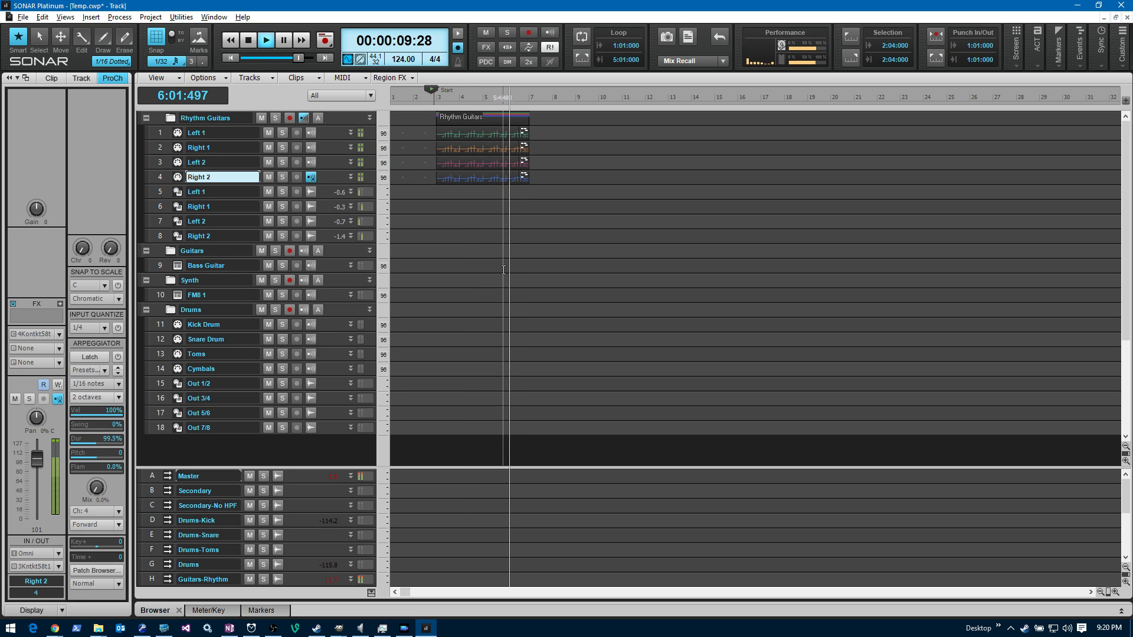
pyautogui.press('space')
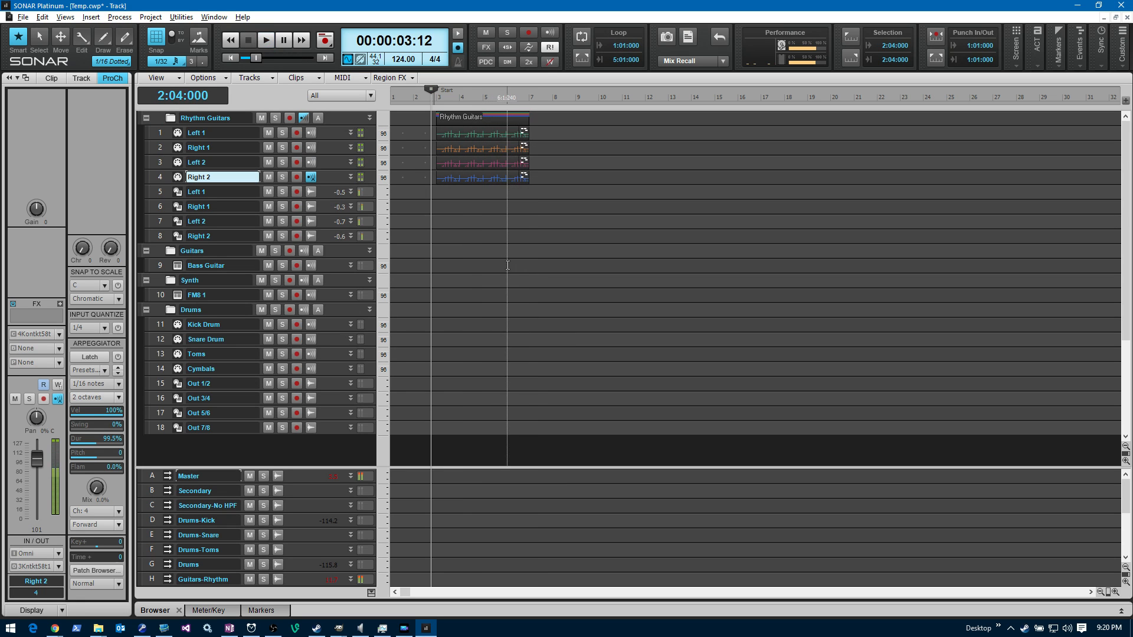
pyautogui.press('space')
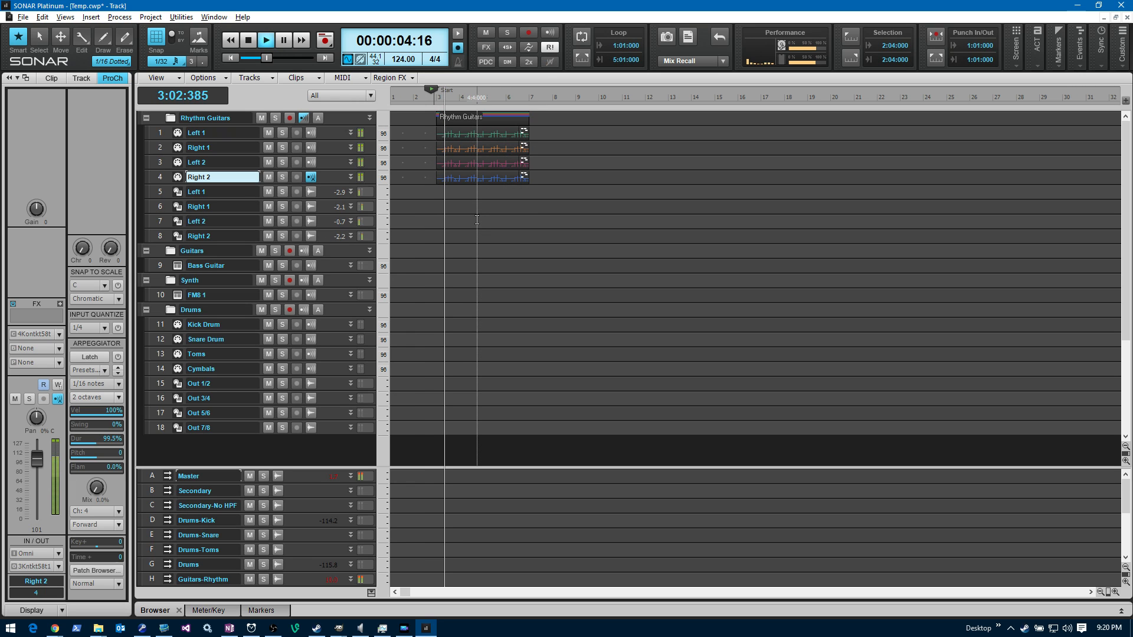
pyautogui.press('space')
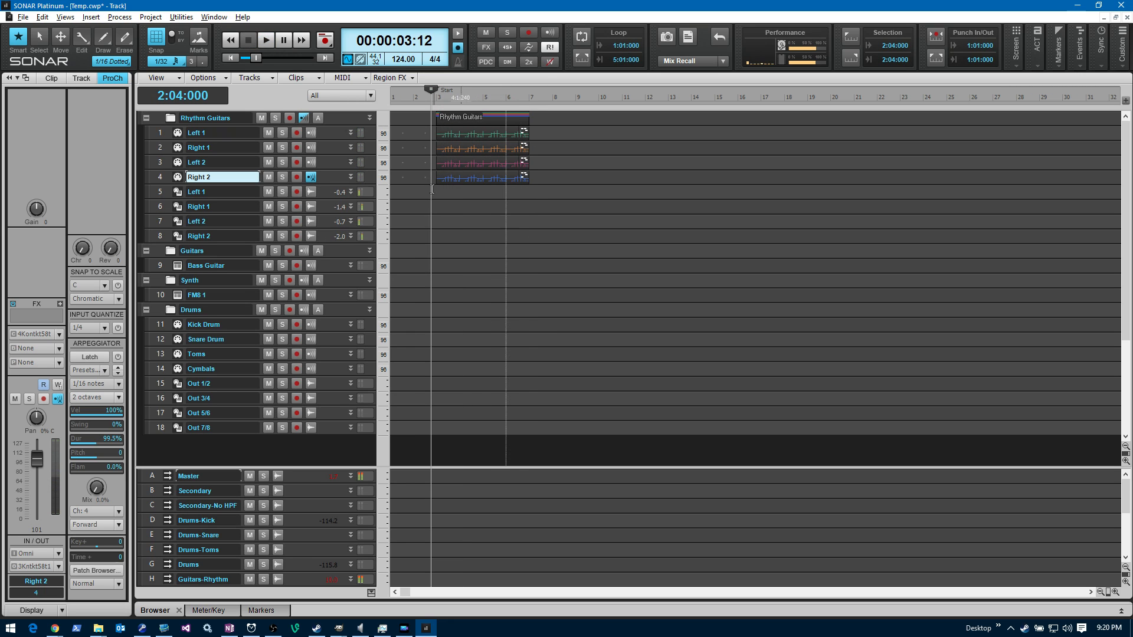
# Delete the riff clips from the Right 1, Left 2 and Right 2 MIDI tracks.
pyautogui.moveTo(169, 150); pyautogui.dragTo(163, 176)
pyautogui.press('Delete')
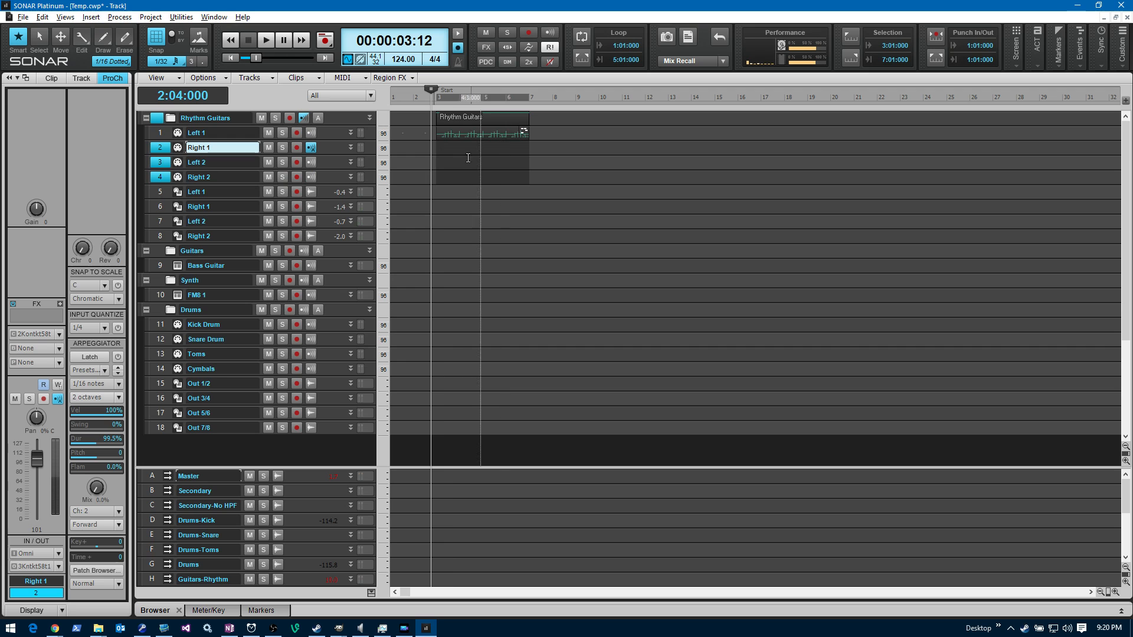
pyautogui.click(453, 158)
# Check the Left 1 clip in the Piano Roll, close it, and undo the edits back to the single one-bar riff.
pyautogui.click(164, 133)
pyautogui.hotkey('alt', '3')
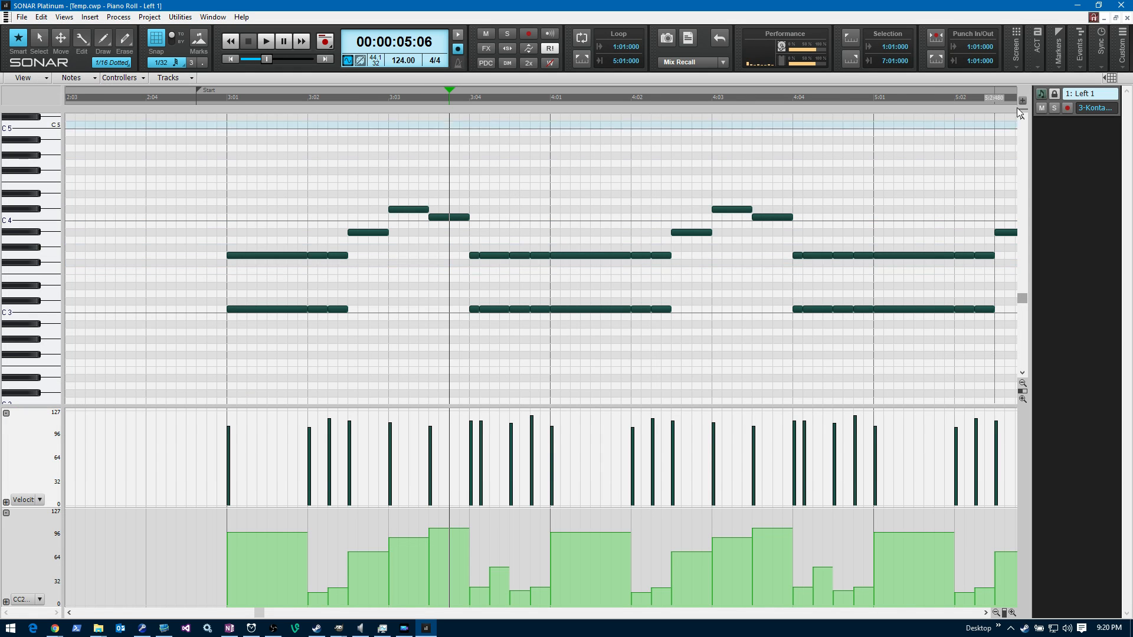
pyautogui.click(1127, 18)
pyautogui.hotkey('ctrl', 'z')
pyautogui.hotkey('ctrl', 'z')
pyautogui.hotkey('ctrl', 'z')
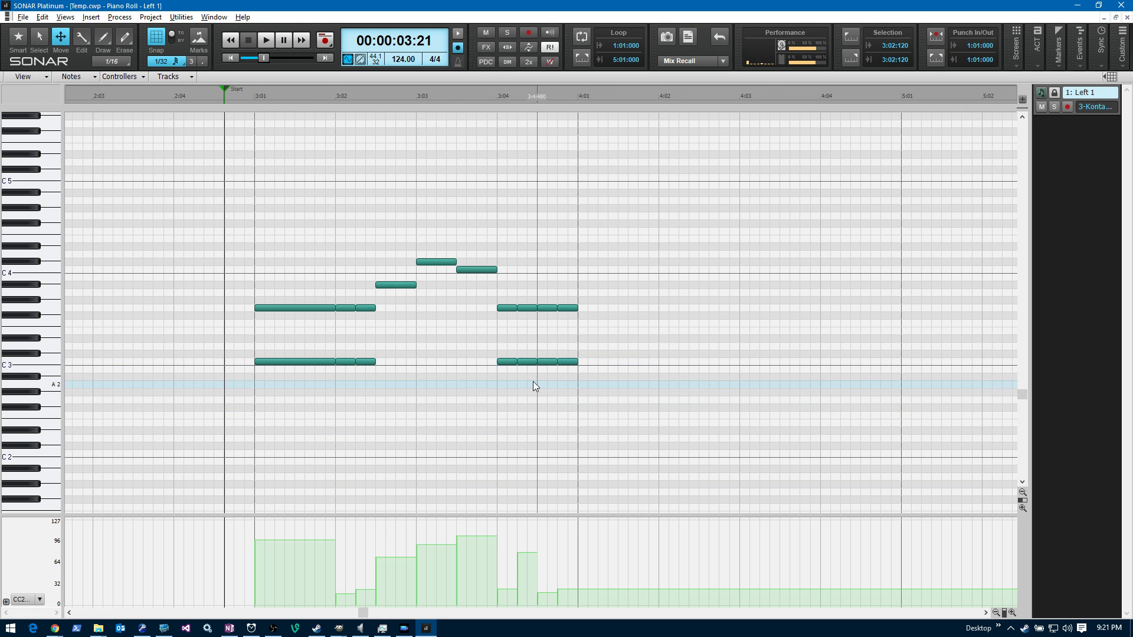
# Move the second C3/G3 note pair after 3:04 to 3:04:120 and shorten both notes to a 32nd.
pyautogui.moveTo(532, 381); pyautogui.dragTo(519, 283)
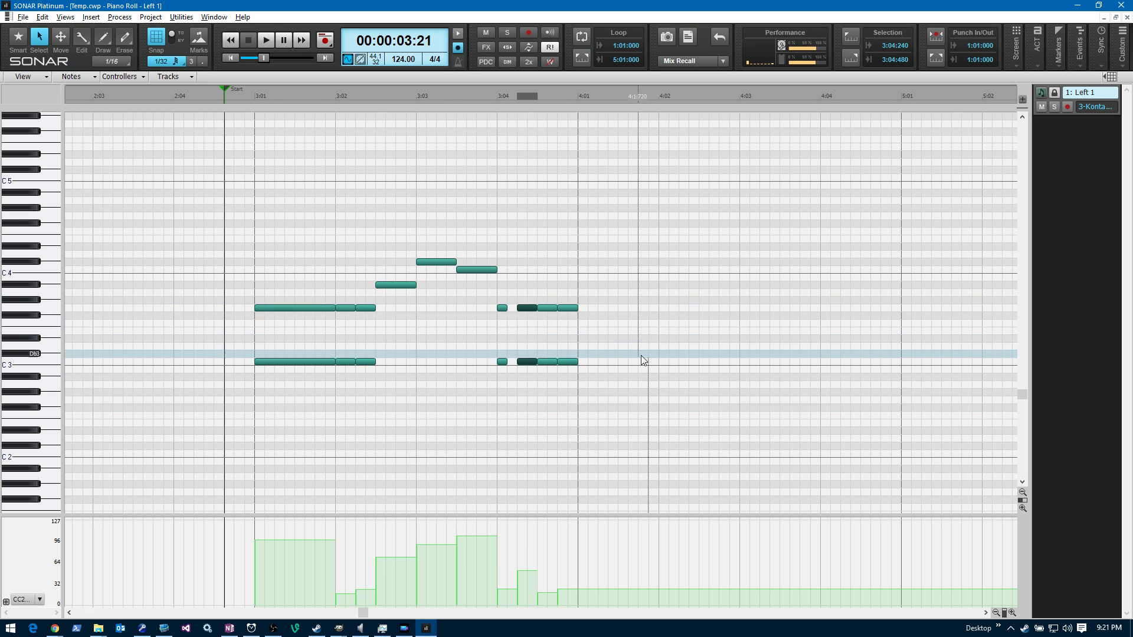
pyautogui.click(528, 374)
pyautogui.hotkey('ctrl', 'z')
pyautogui.moveTo(530, 366); pyautogui.dragTo(527, 313)
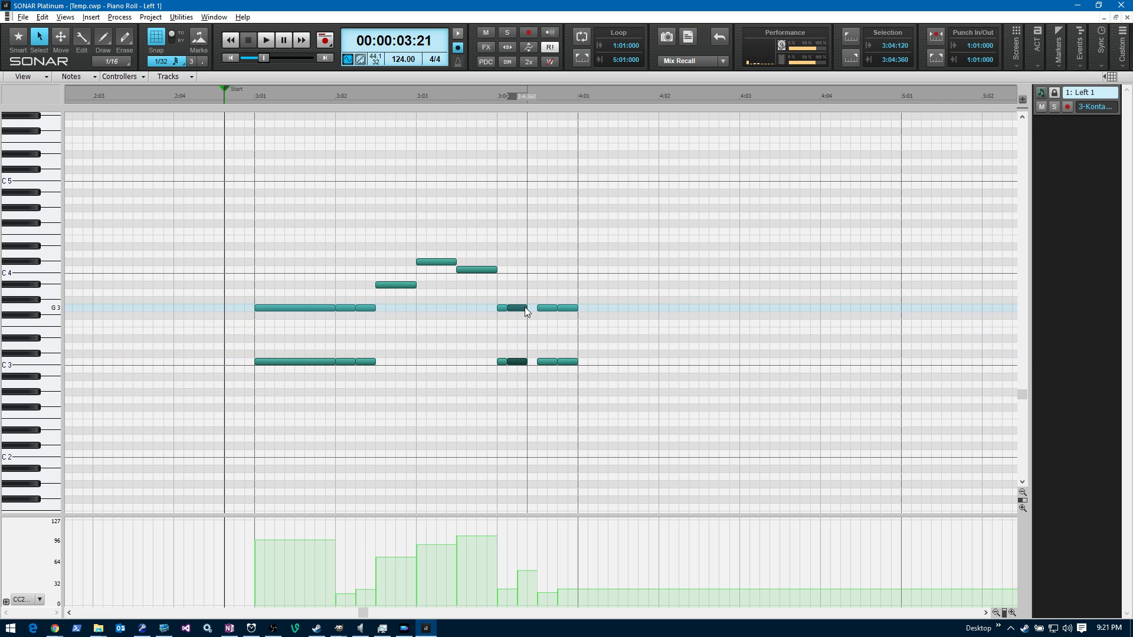
pyautogui.moveTo(525, 307); pyautogui.dragTo(517, 308)
pyautogui.press('F5')
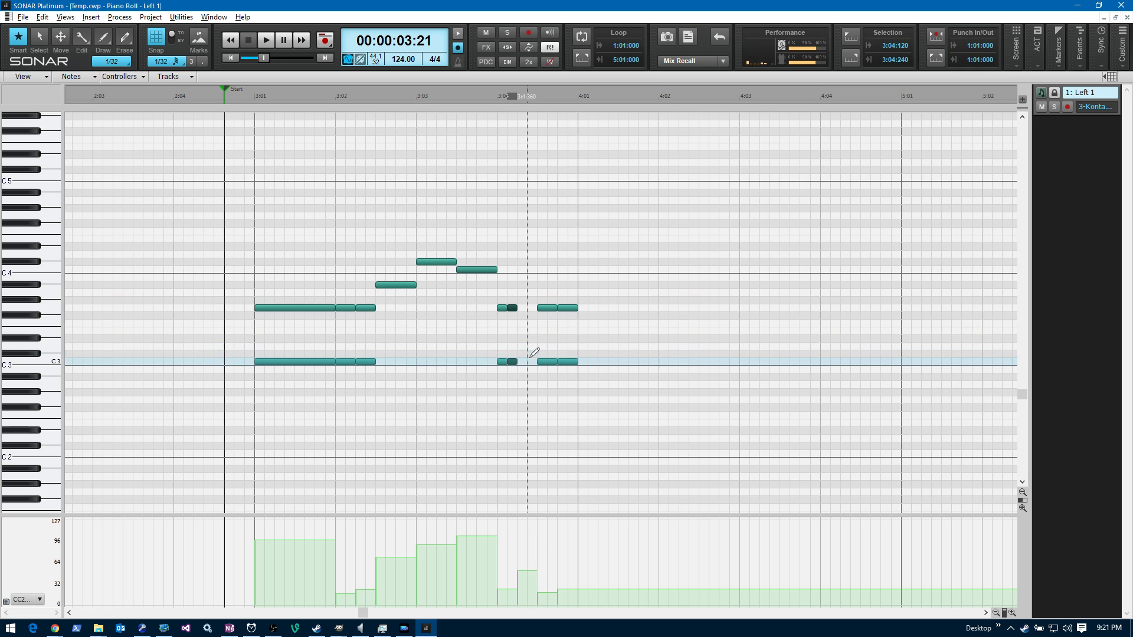
# Add 32nd notes on C3 and G3 at 3:04:240 and 3:04:360 to fill the gap in the riff.
pyautogui.click(523, 361)
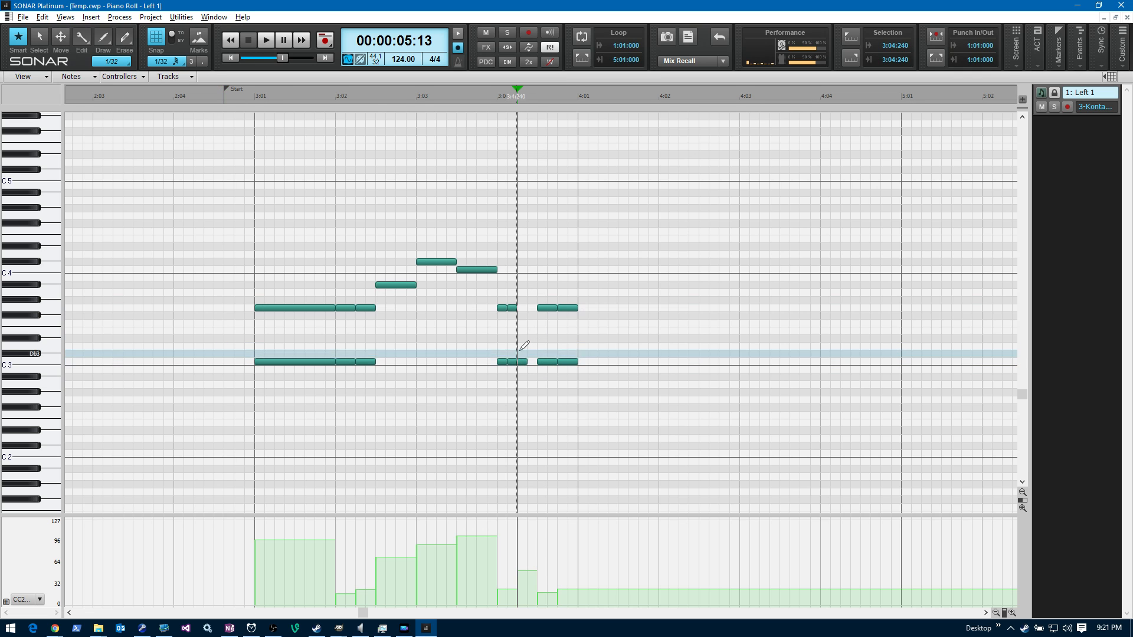
pyautogui.click(528, 361)
pyautogui.click(530, 307)
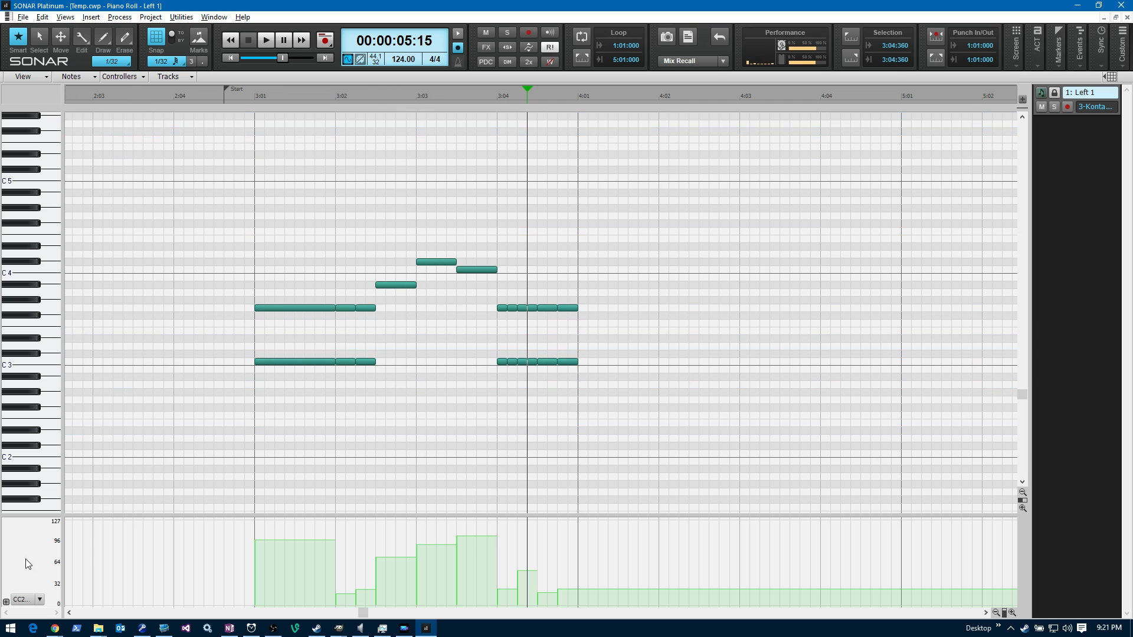
# Show the note velocities and vary them across the 32nd-note pairs after 3:04.
pyautogui.click(36, 600)
pyautogui.click(37, 568)
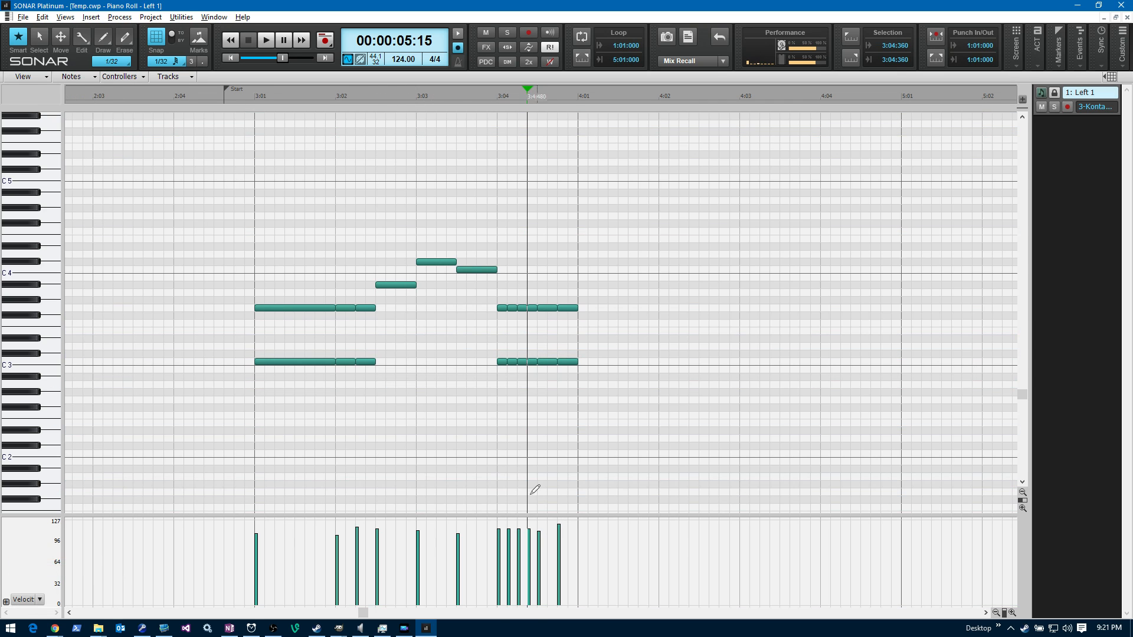
pyautogui.click(435, 414)
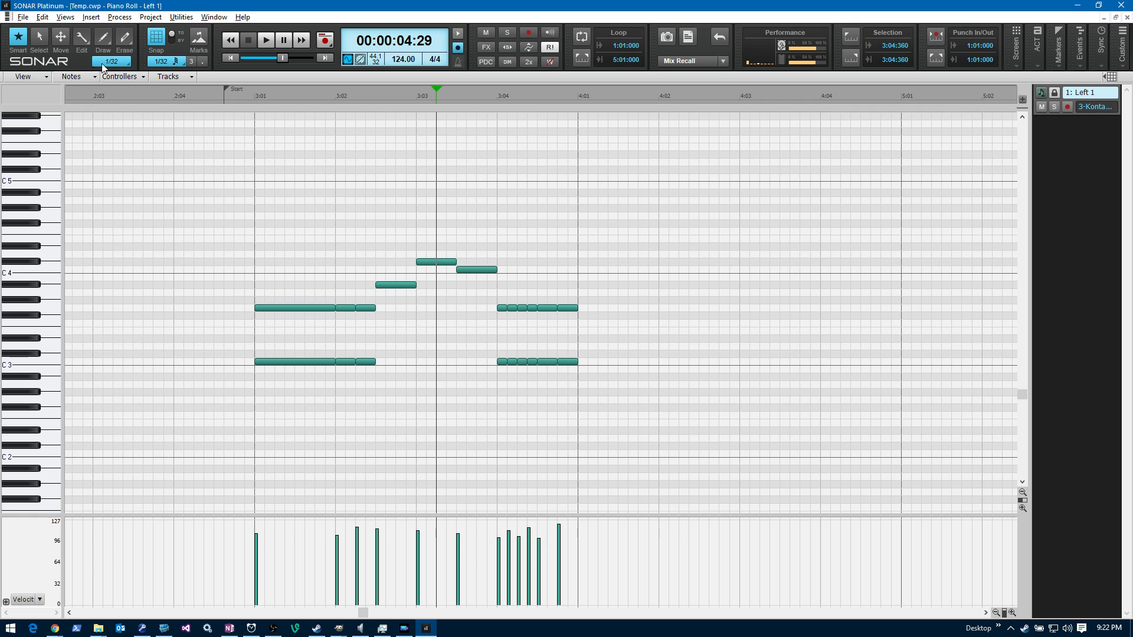
# Show the CC2 data, lower the value under the third 32nd-note pair to about 32, and play the riff back.
pyautogui.click(39, 600)
pyautogui.click(35, 580)
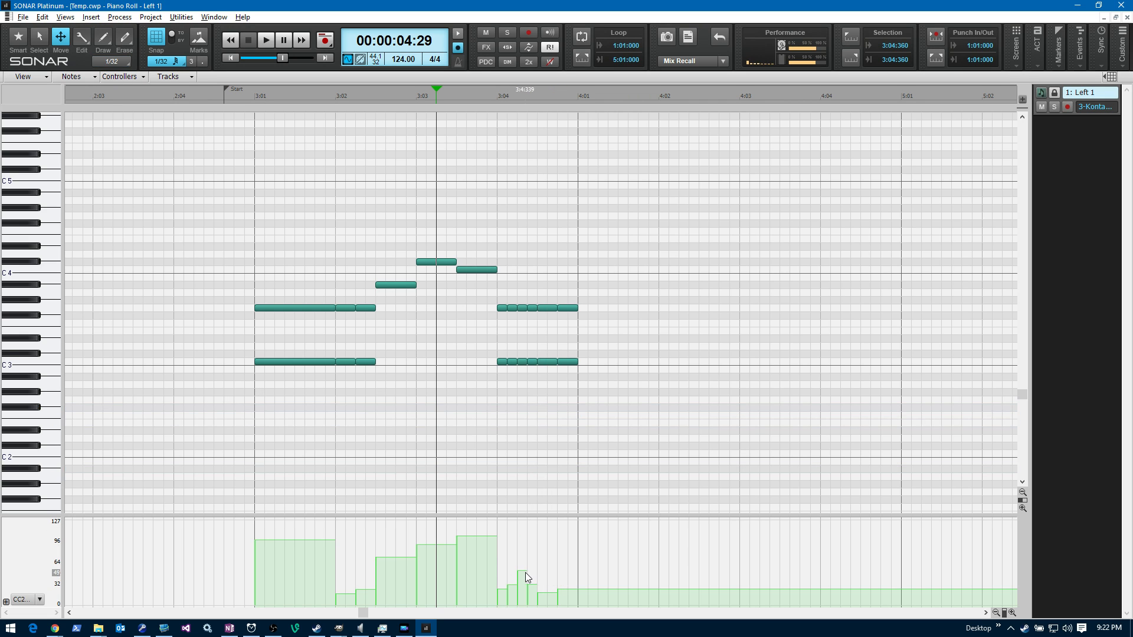
pyautogui.moveTo(522, 574); pyautogui.dragTo(522, 583)
pyautogui.press('space')
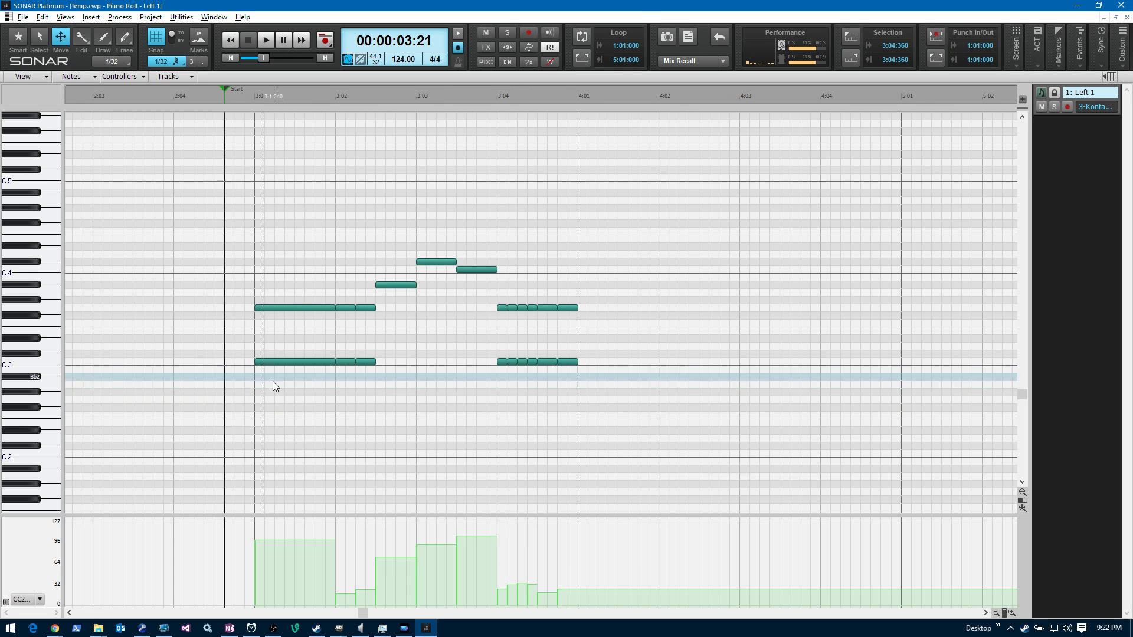
pyautogui.press('space')
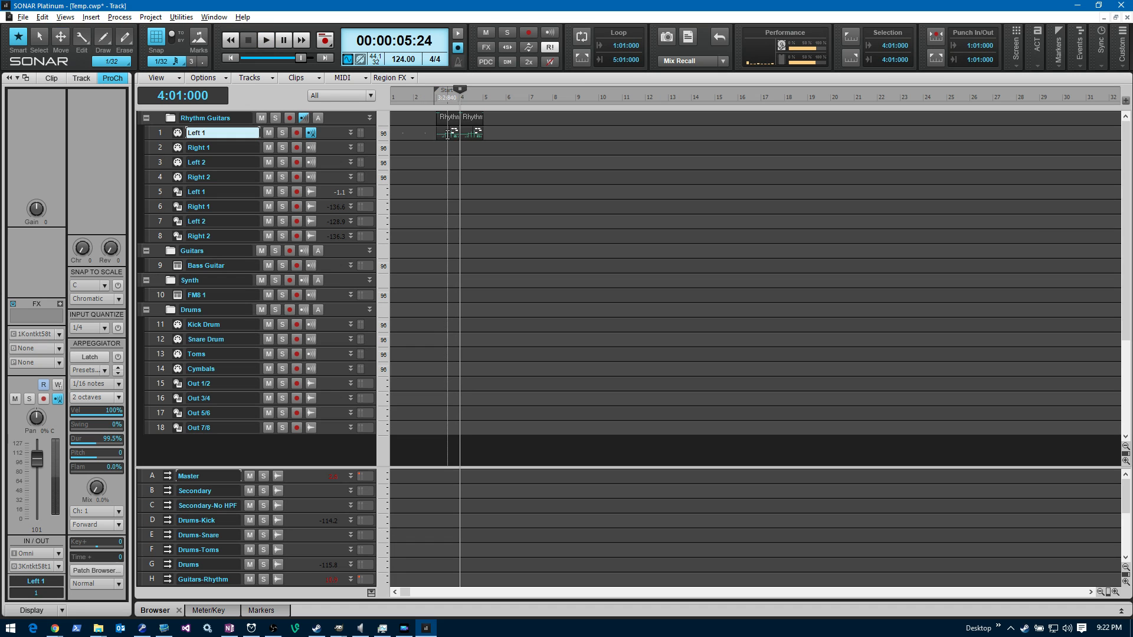
# Copy both Left 1 riff clips to 5:01:000 and duplicate all four clips onto the Right 1, Left 2 and Right 2 tracks.
pyautogui.press('F7')
pyautogui.click(448, 135)
pyautogui.keyDown('ctrl'); pyautogui.click(465, 137); pyautogui.keyUp('ctrl')
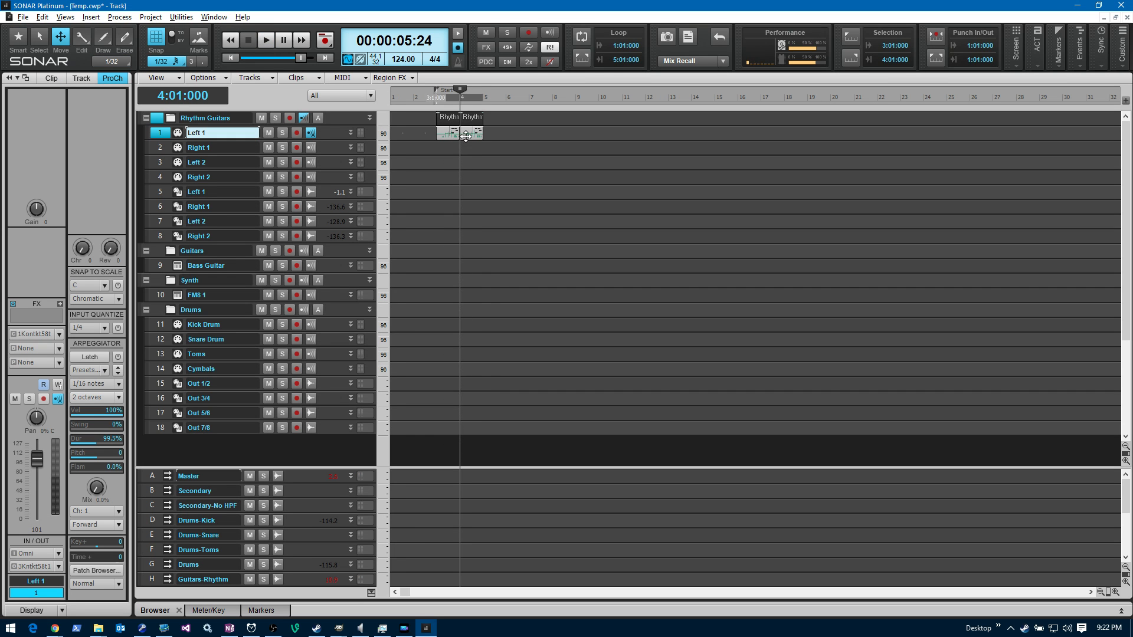
pyautogui.press('F5')
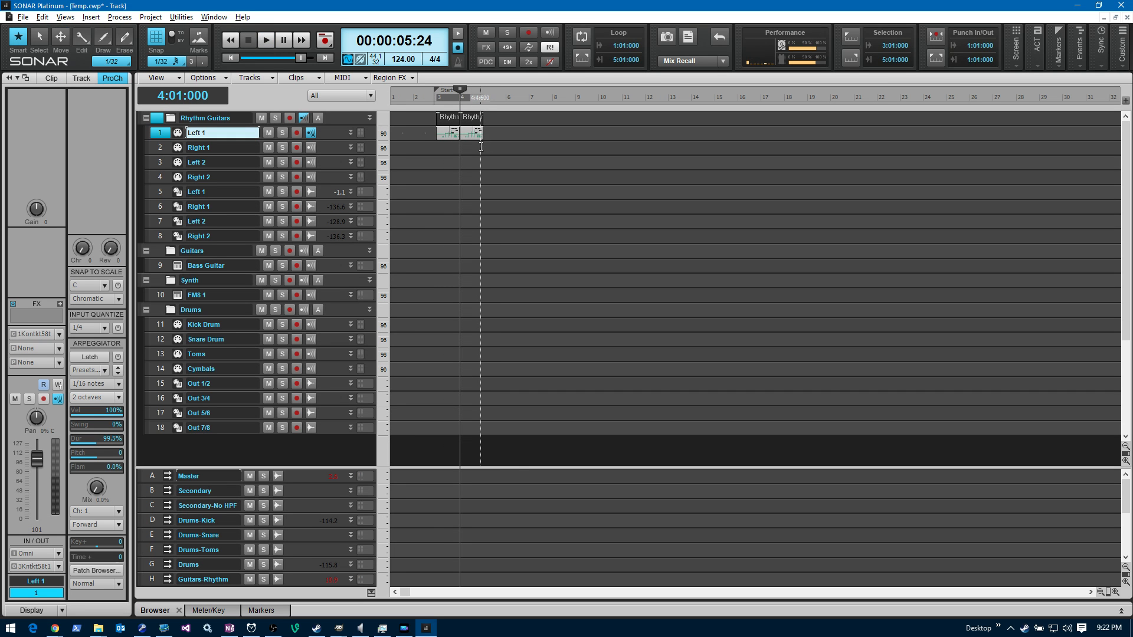
pyautogui.click(483, 147)
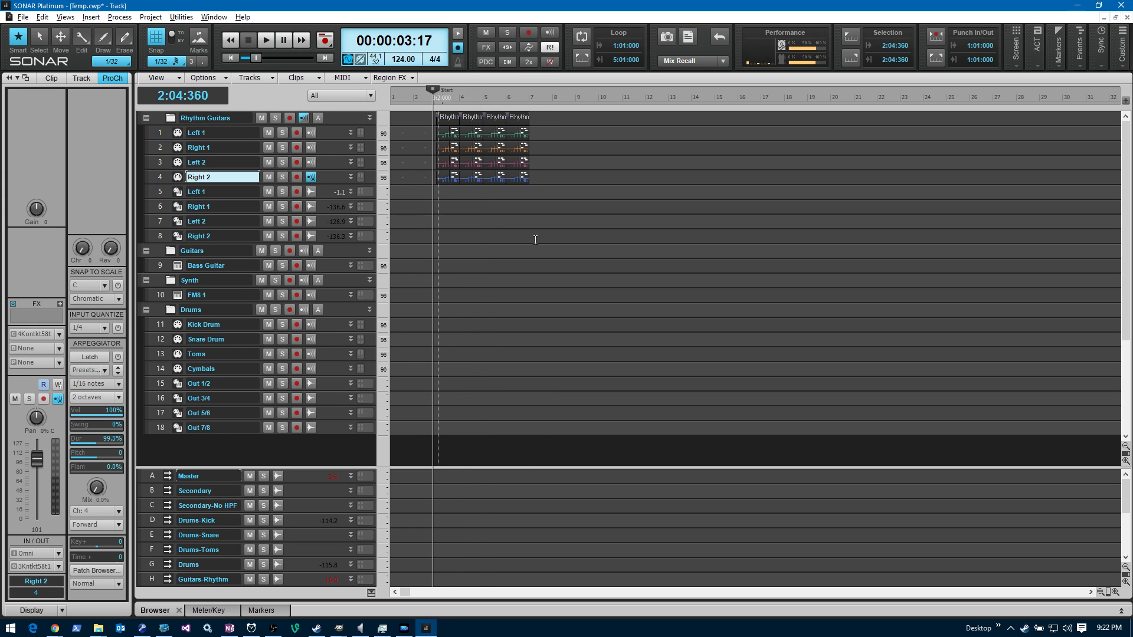
# Play back the repeated riff on the four rhythm guitar tracks from 2:04:360.
pyautogui.press('space')
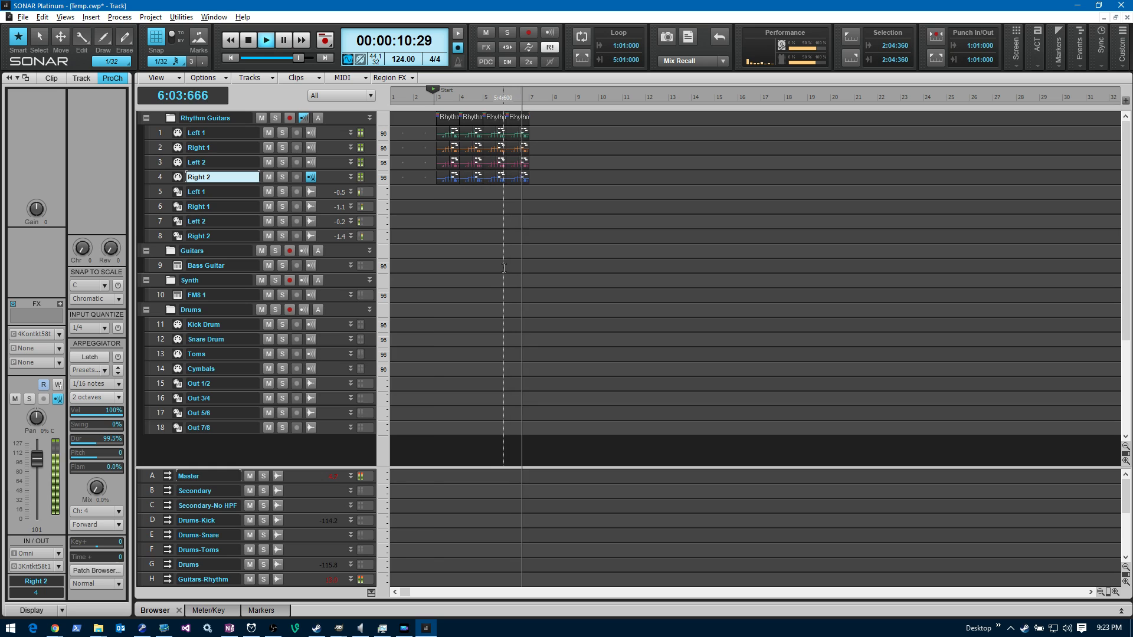
pyautogui.press('space')
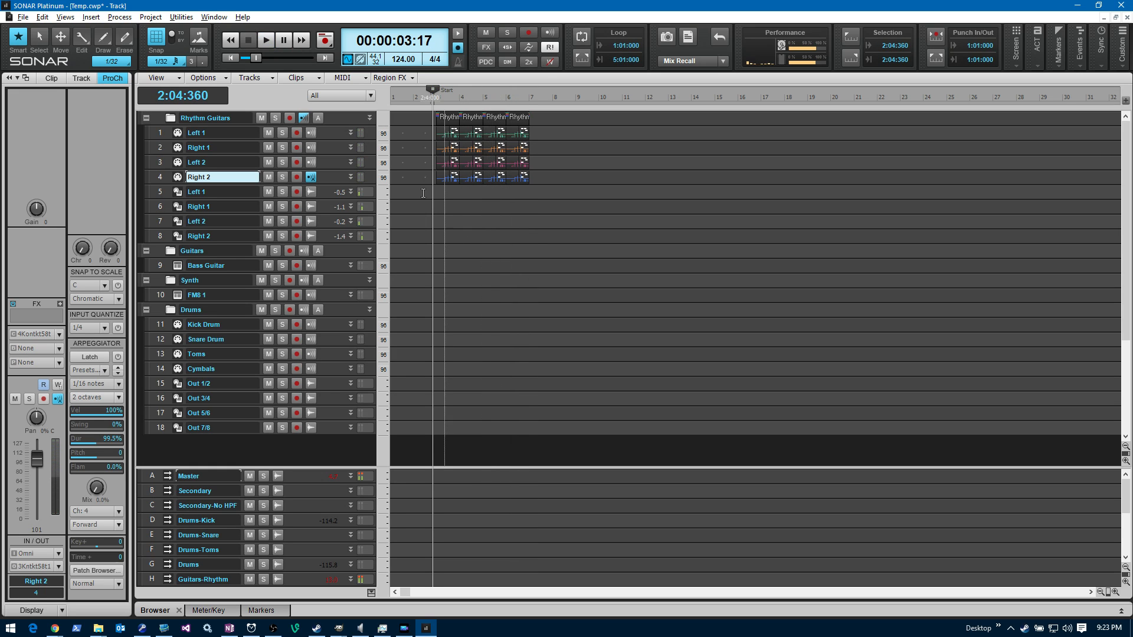
pyautogui.click(159, 135)
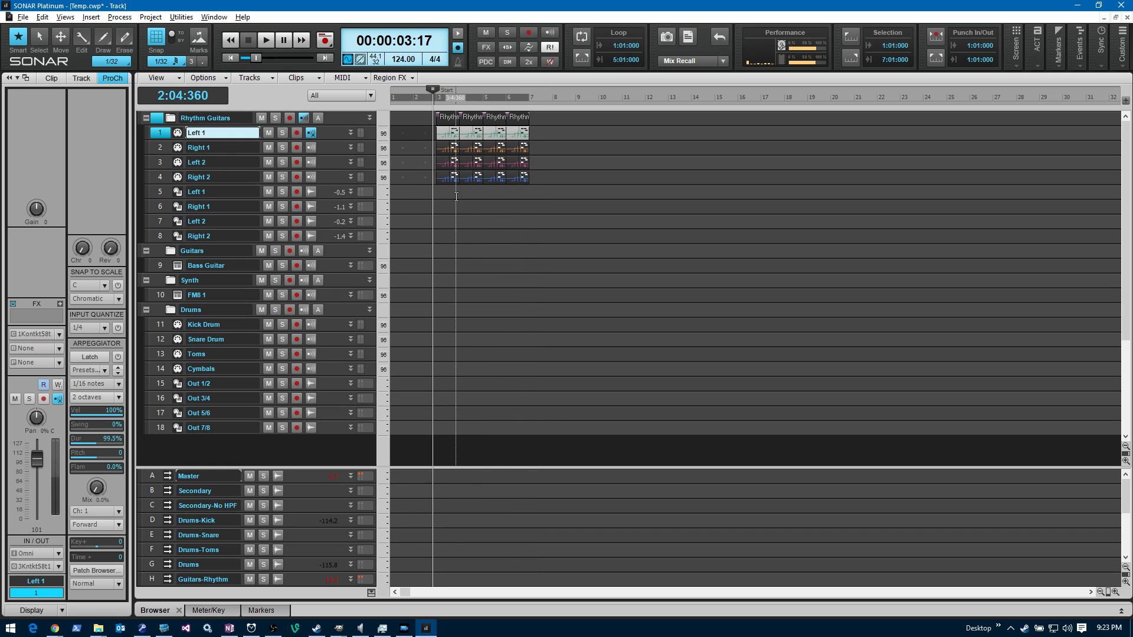
pyautogui.click(456, 197)
pyautogui.click(162, 133)
pyautogui.click(478, 233)
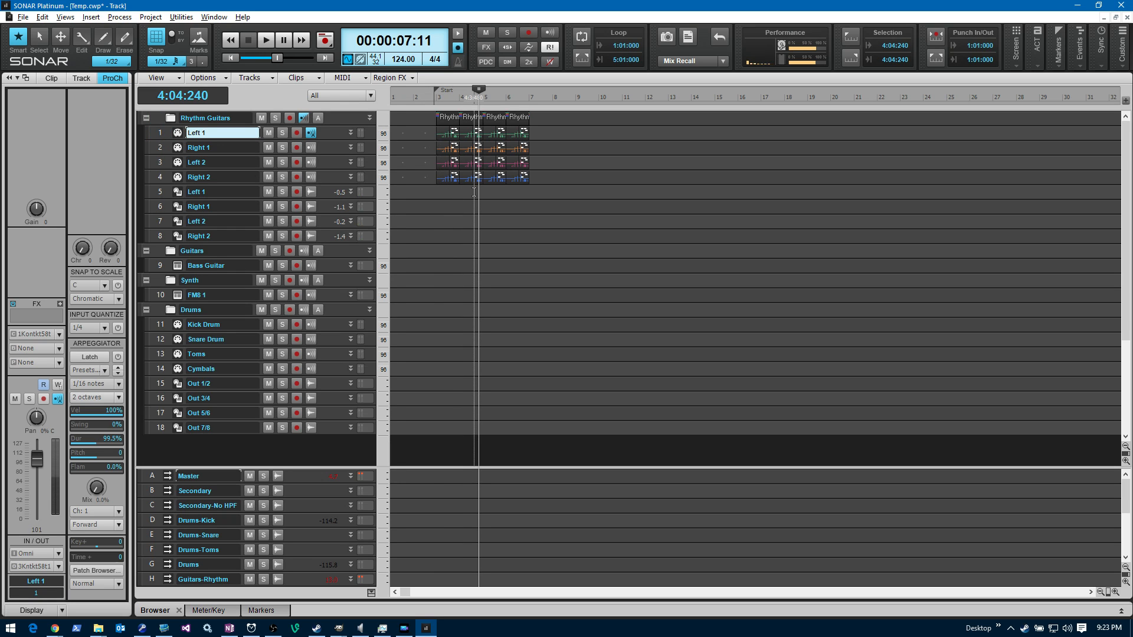
# Undo the copies on the Right 1, Left 2 and Right 2 tracks and open the Left 1 clips in the Piano Roll.
pyautogui.hotkey('ctrl', 'z')
pyautogui.hotkey('ctrl', 'z')
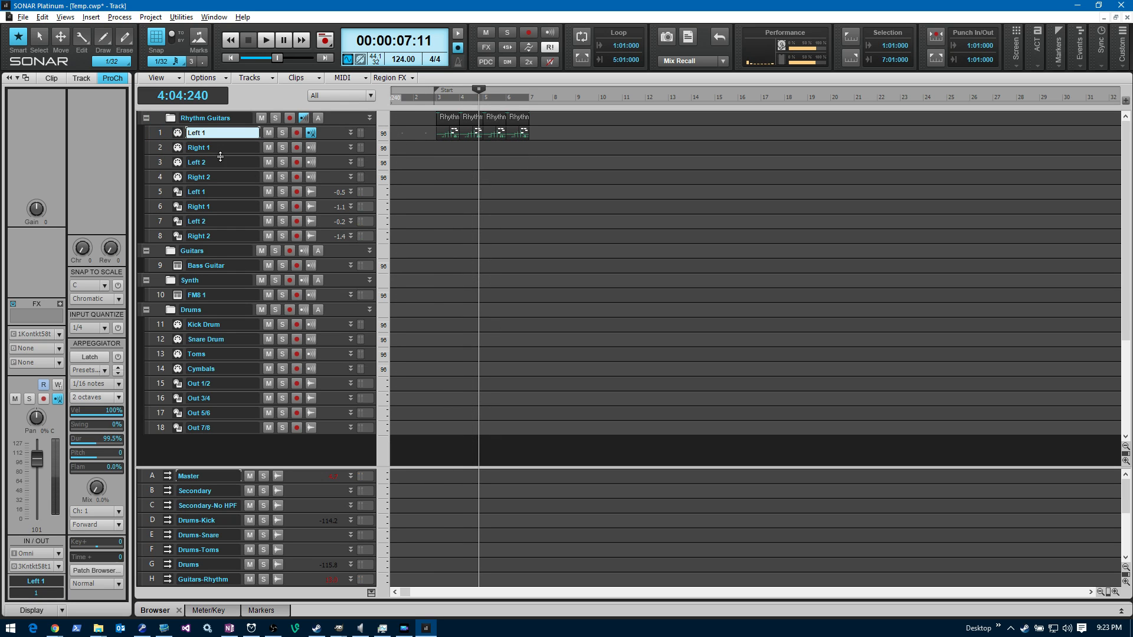
pyautogui.click(162, 135)
pyautogui.hotkey('alt', '3')
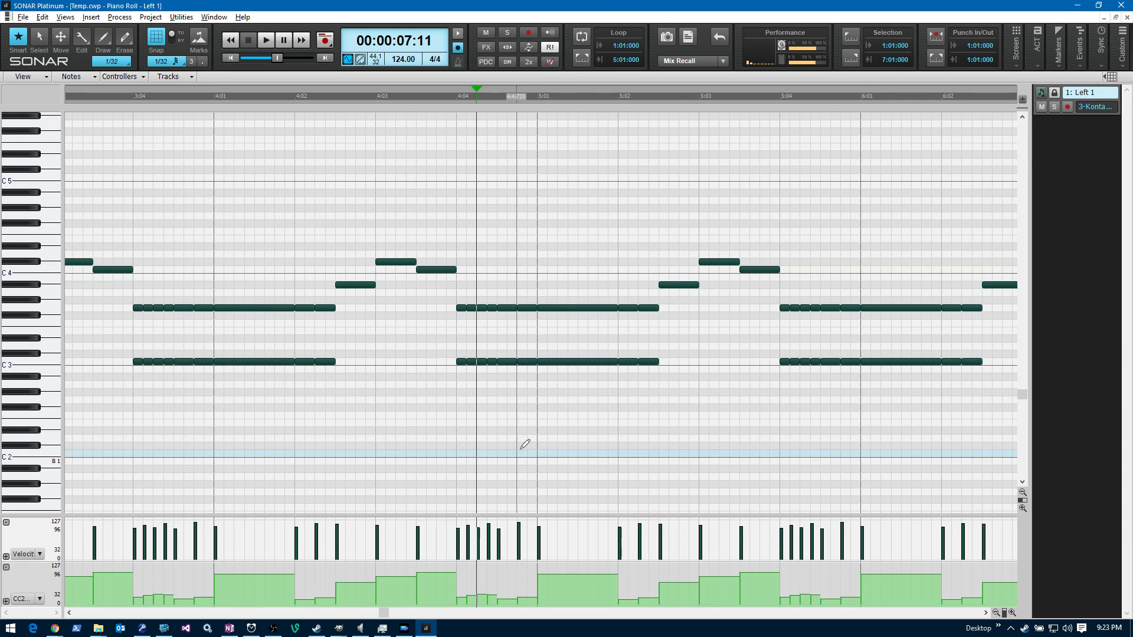
pyautogui.click(1127, 18)
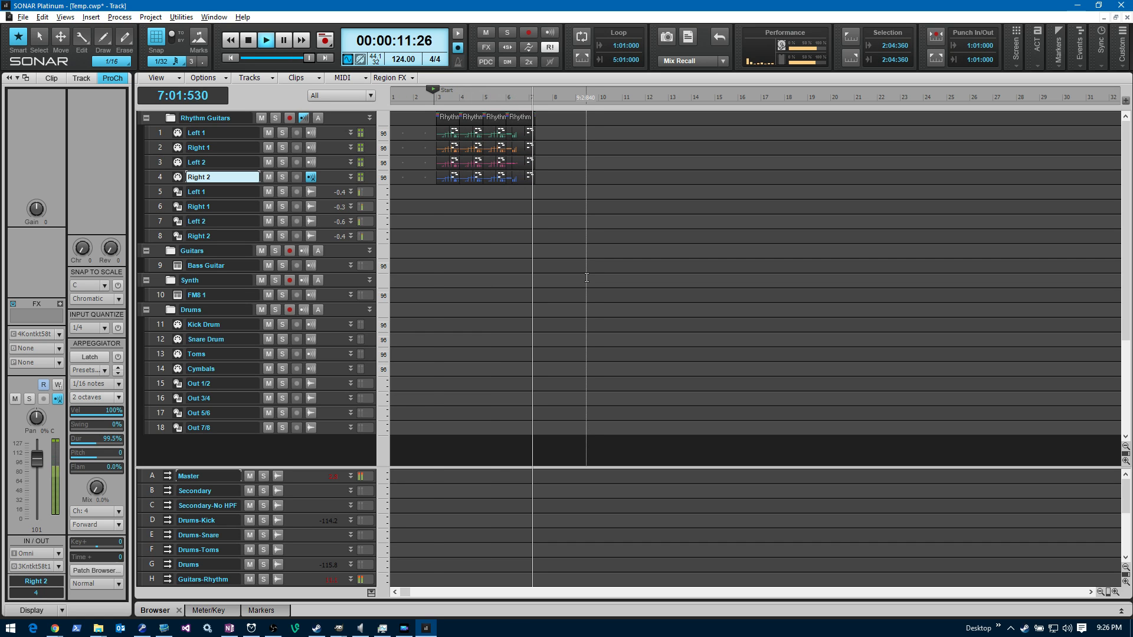
# Play back the rhythm guitar tracks from bar 5 through the fourth clip's new ending.
pyautogui.press('space')
pyautogui.click(494, 218)
pyautogui.press('space')
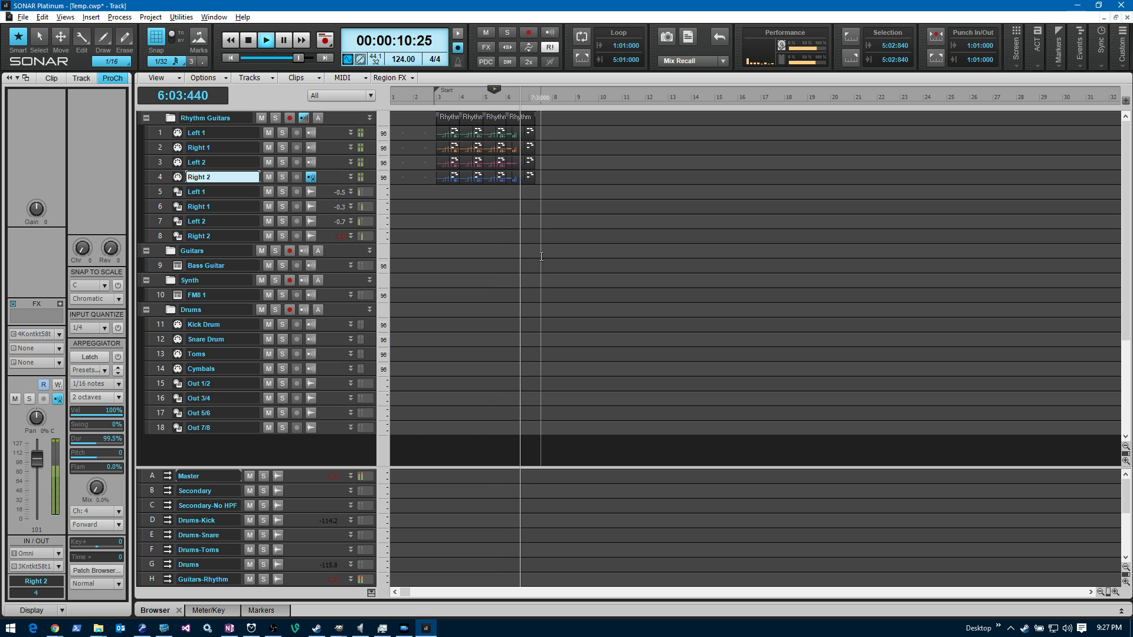
pyautogui.press('space')
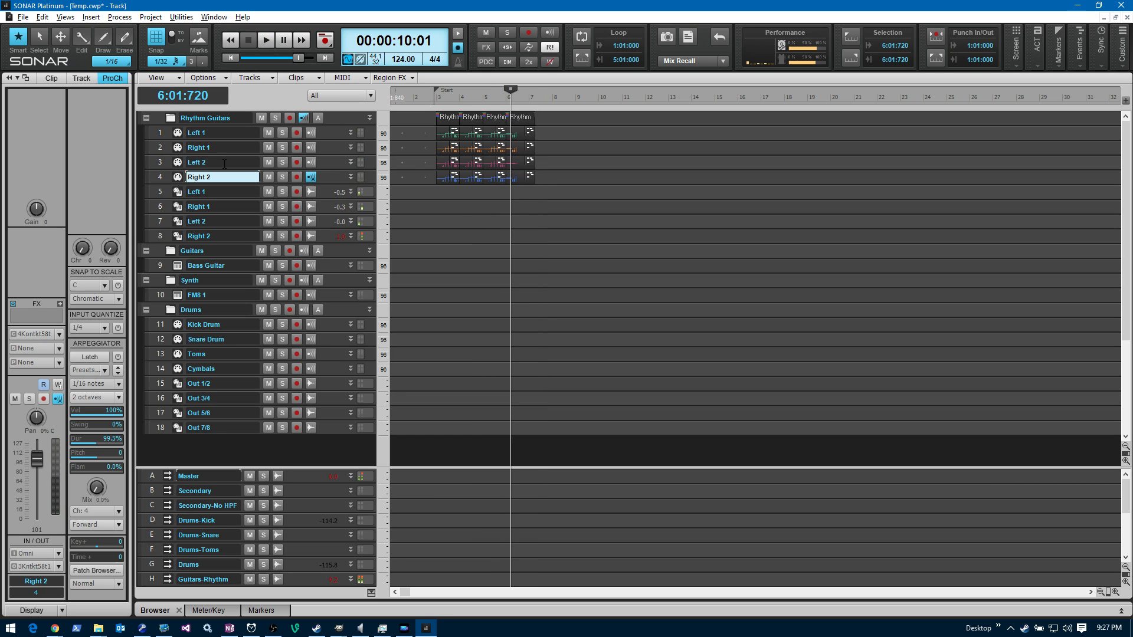
# Open all four rhythm guitar MIDI tracks together in the Piano Roll and hide the velocity lane.
pyautogui.click(160, 132)
pyautogui.keyDown('shift'); pyautogui.click(164, 175); pyautogui.keyUp('shift')
pyautogui.hotkey('alt', '3')
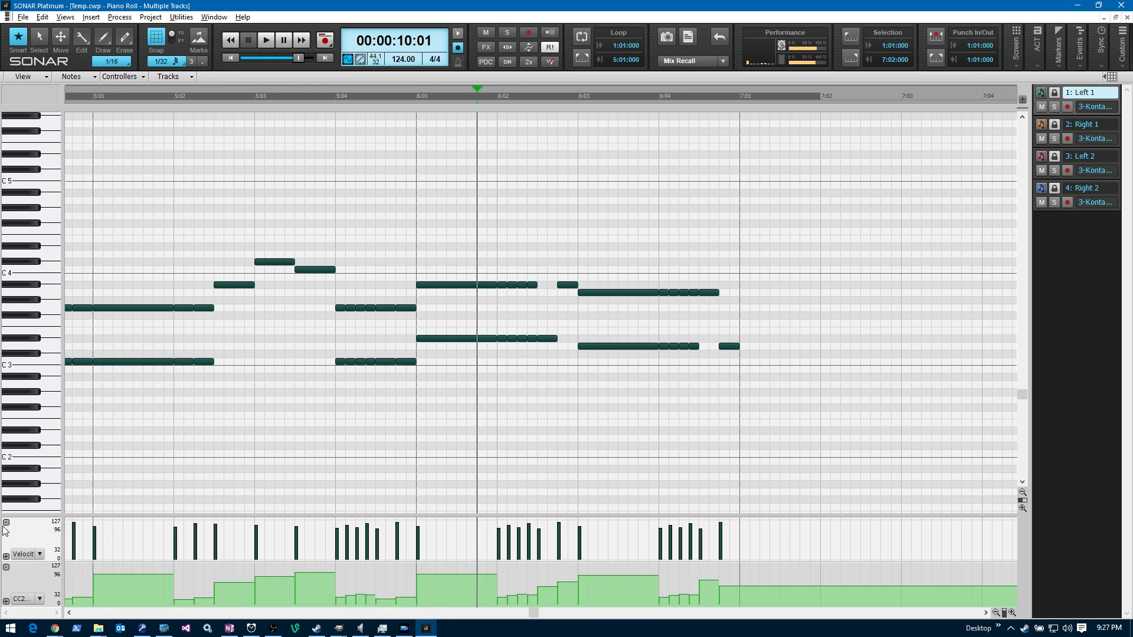
pyautogui.click(6, 523)
pyautogui.click(508, 385)
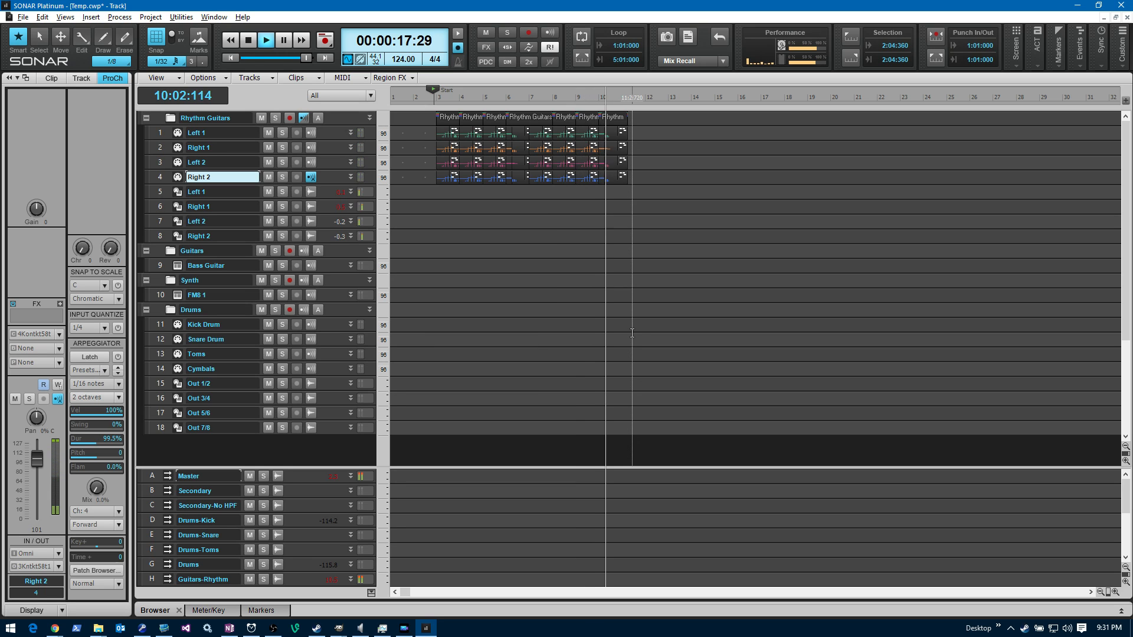
# Stop playback, open only the Left 1 track in the Piano Roll, and hide its velocity lane so CC2 remains.
pyautogui.press('space')
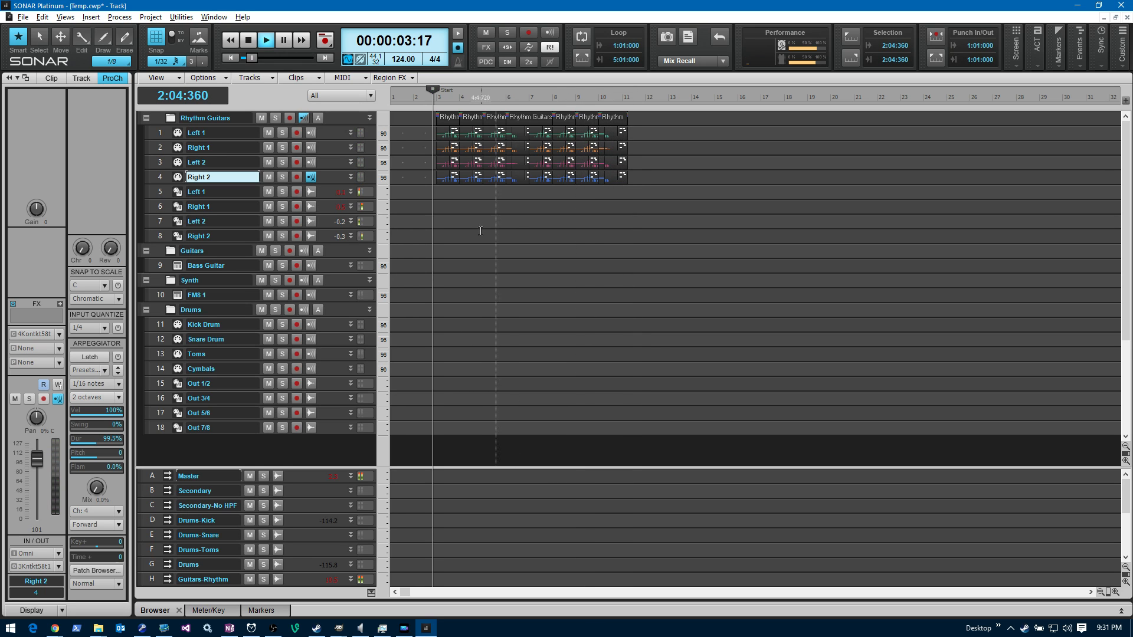
pyautogui.click(155, 132)
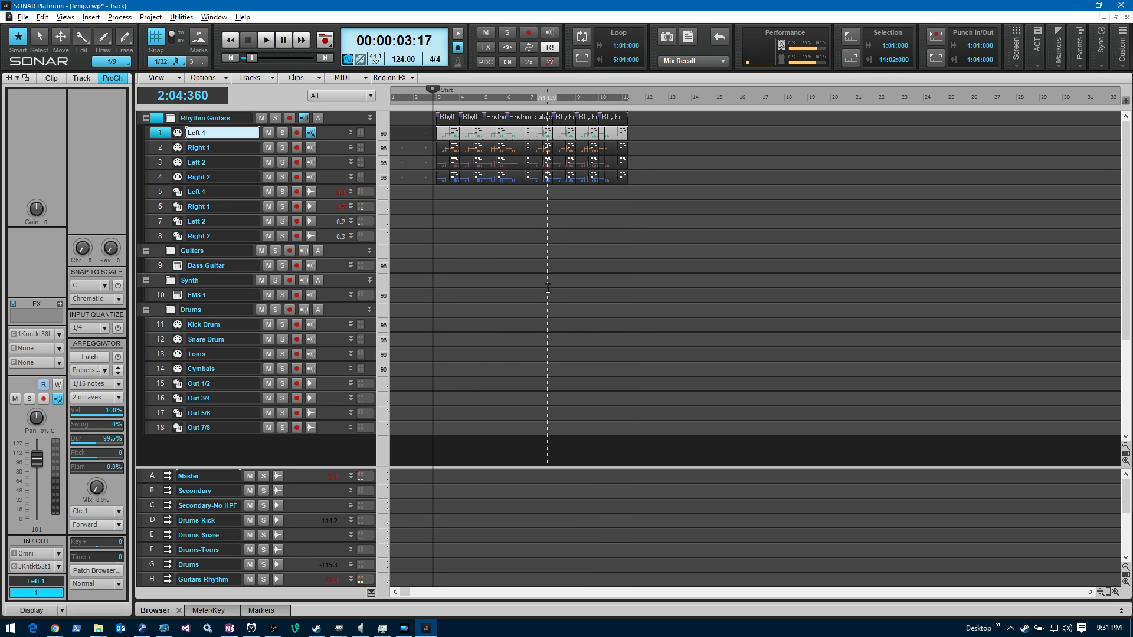
pyautogui.hotkey('alt', '3')
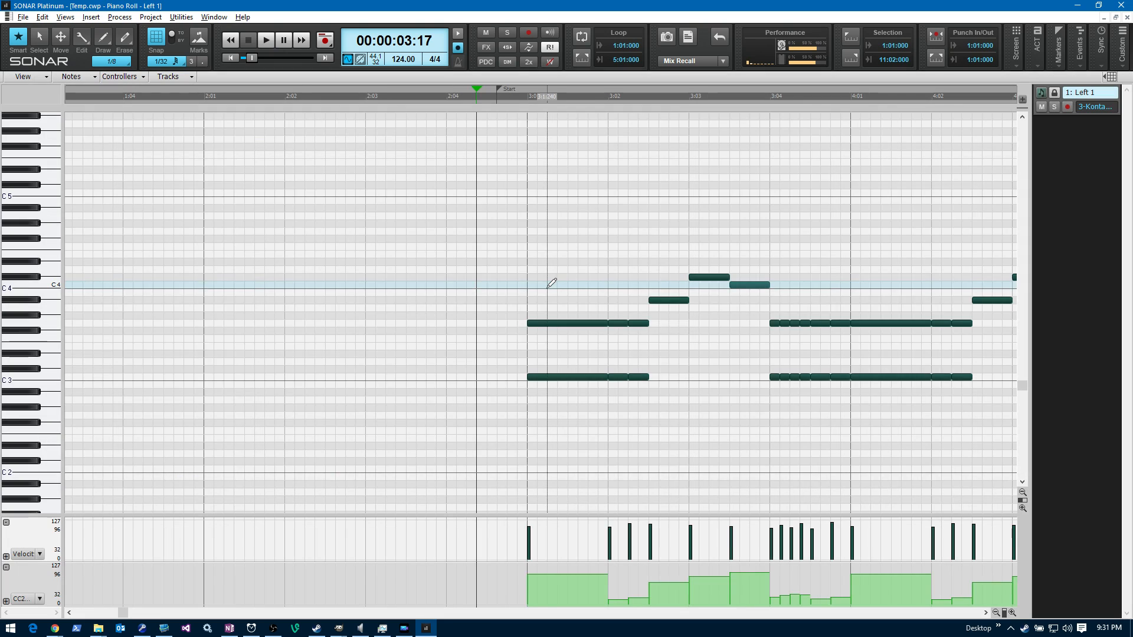
pyautogui.click(6, 523)
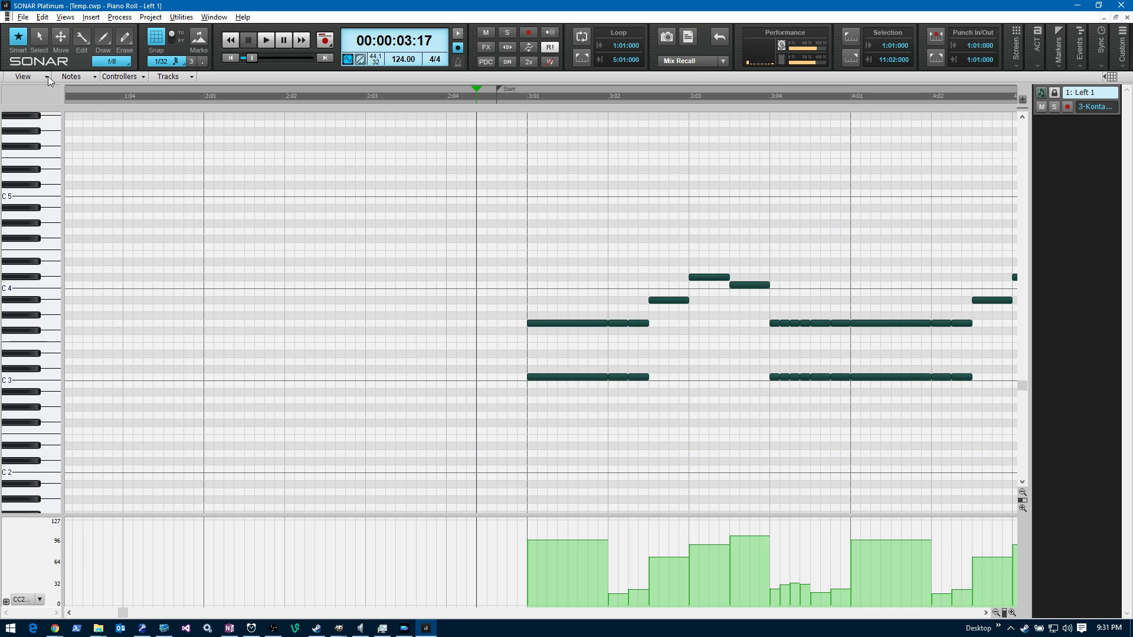
# Copy all notes from the Left 1 track and paste them onto the Bass Guitar track at 3:01:000.
pyautogui.click(57, 380)
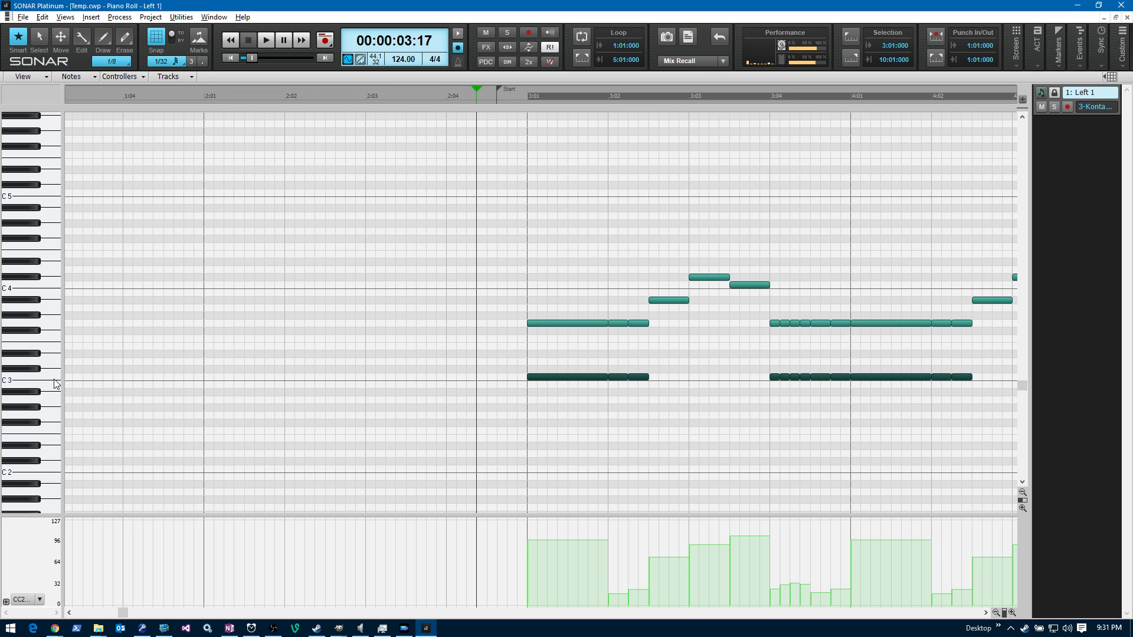
pyautogui.hotkey('ctrl', 'a')
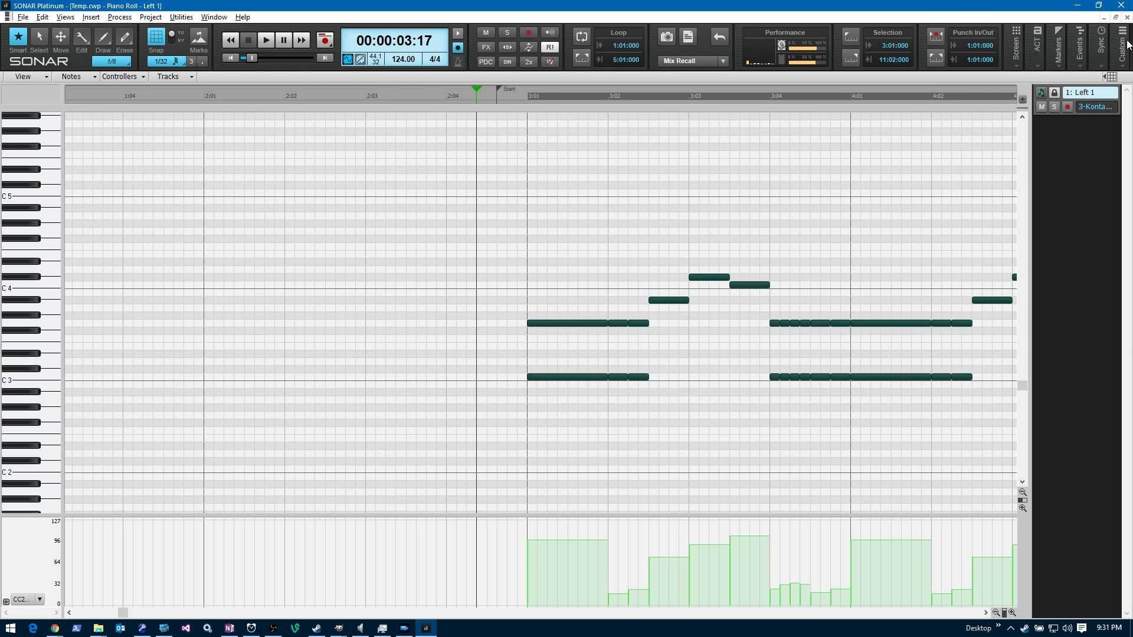
pyautogui.click(1127, 18)
pyautogui.click(160, 267)
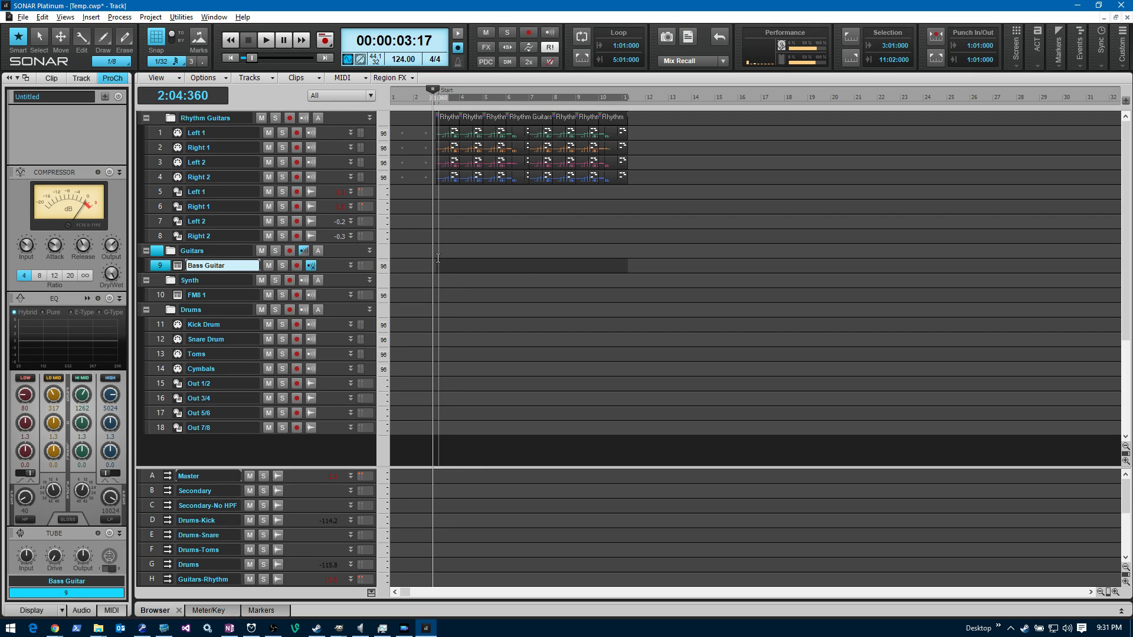
pyautogui.click(437, 260)
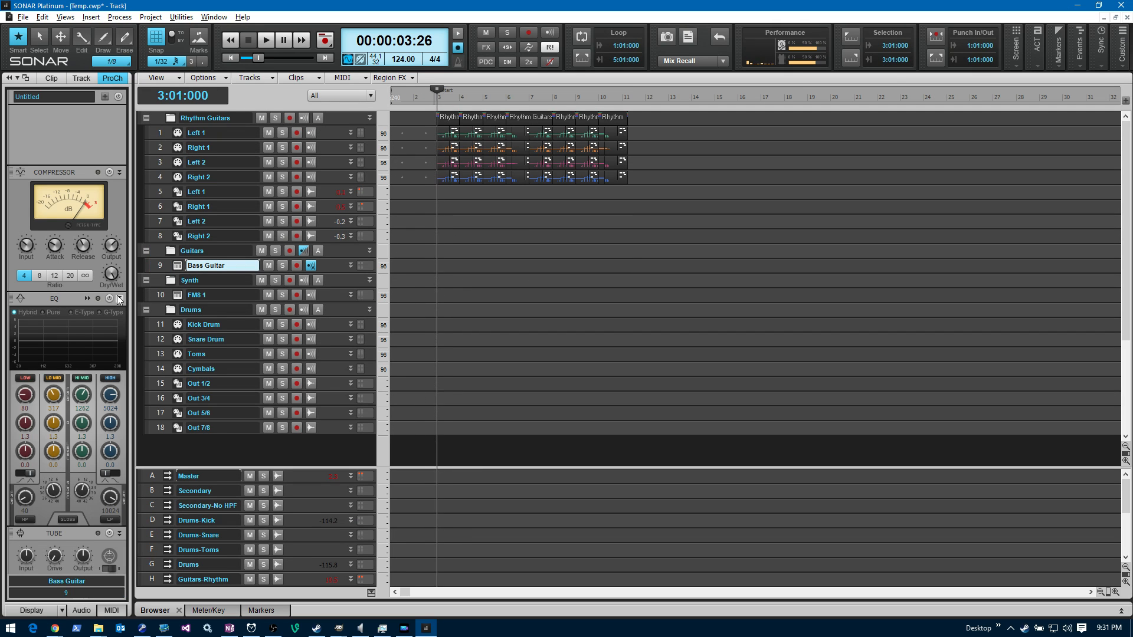
pyautogui.click(151, 268)
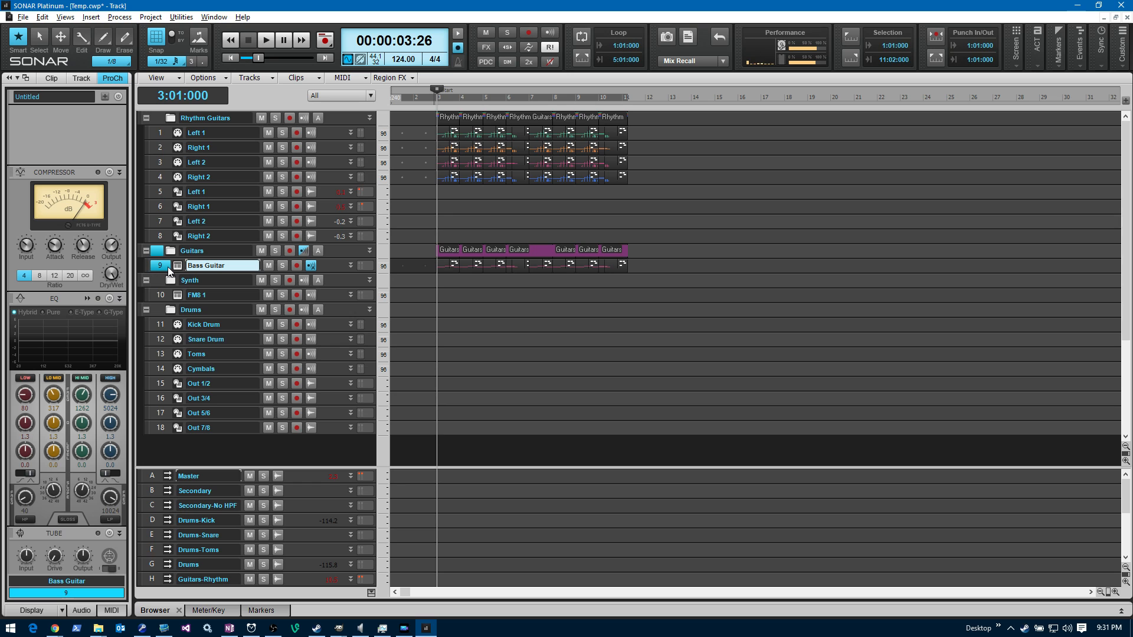
# Open the Bass Guitar clips in the Piano Roll and delete the upper octave notes of the first two doubled passages in bars 3 and 4.
pyautogui.click(165, 269)
pyautogui.click(166, 266)
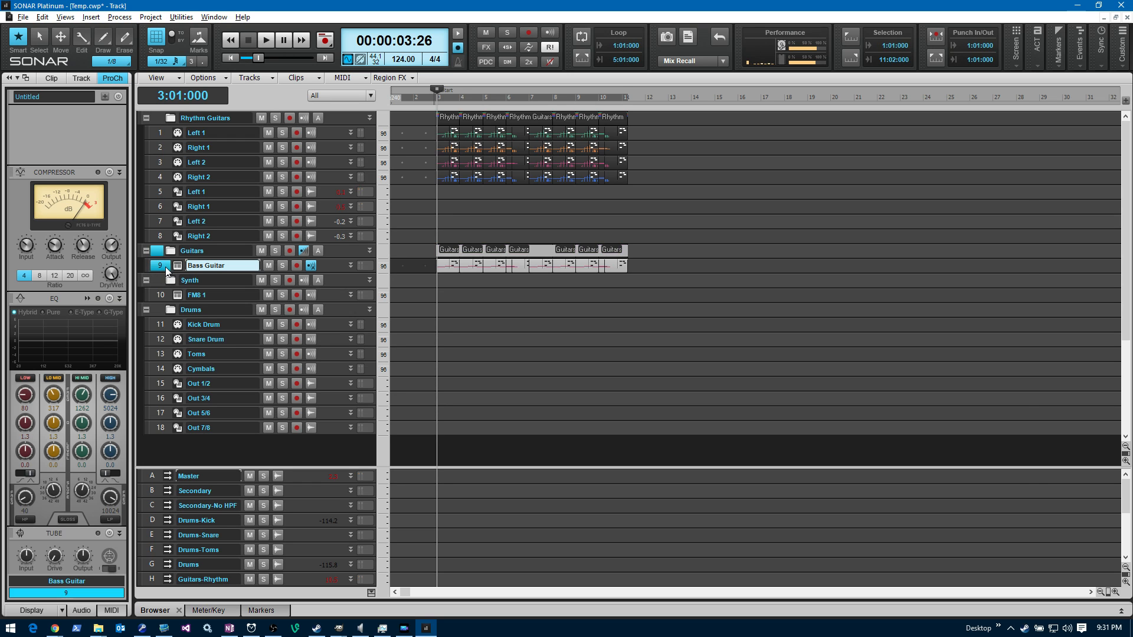
pyautogui.hotkey('alt', '3')
pyautogui.click(39, 39)
pyautogui.moveTo(386, 281); pyautogui.dragTo(600, 354)
pyautogui.press('Delete')
pyautogui.moveTo(710, 309); pyautogui.dragTo(922, 347)
pyautogui.press('Delete')
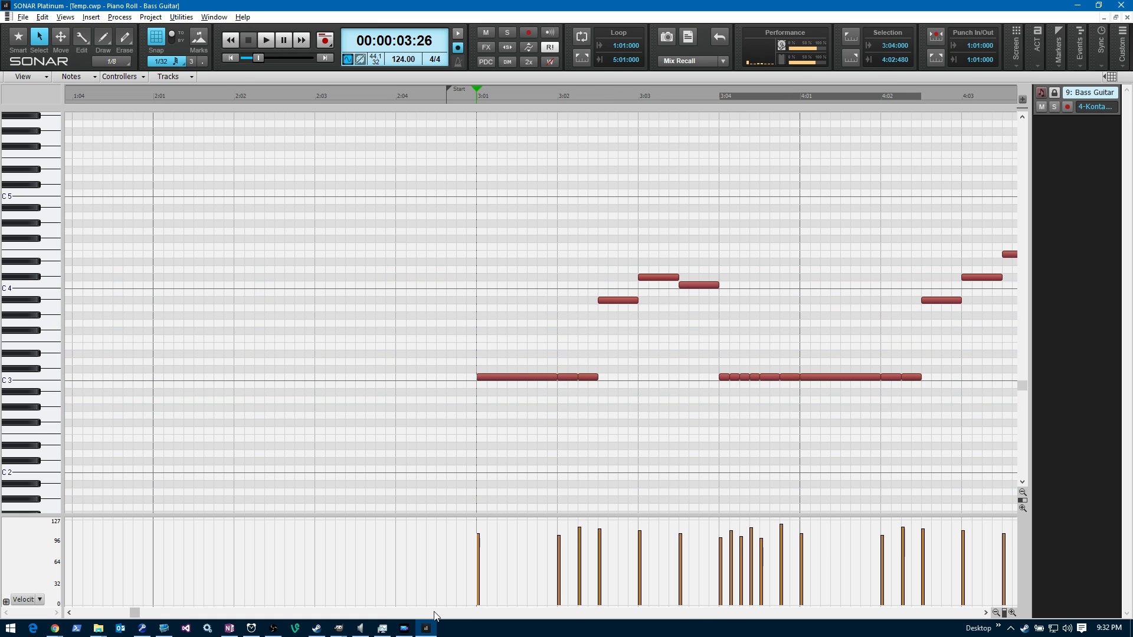
# Delete the bass part's upper octave notes in the doubled passages from 4:04 through the end of bar 6.
pyautogui.moveTo(146, 613); pyautogui.dragTo(257, 613)
pyautogui.moveTo(562, 311); pyautogui.dragTo(779, 338)
pyautogui.press('Delete')
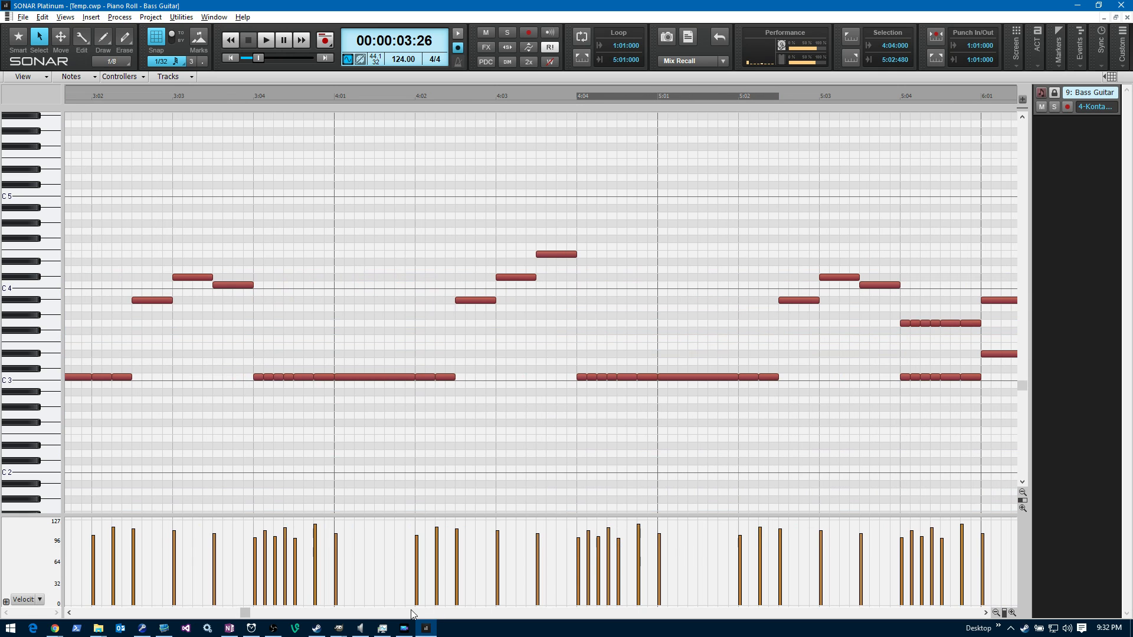
pyautogui.moveTo(247, 613); pyautogui.dragTo(367, 613)
pyautogui.moveTo(393, 313); pyautogui.dragTo(463, 330)
pyautogui.press('Delete')
pyautogui.moveTo(457, 285); pyautogui.dragTo(774, 323)
pyautogui.press('Delete')
# Delete the bass notes above the lowest line from 7:01 to 7:04, plus the doubled upper notes from 7:04 to 8:02.
pyautogui.moveTo(364, 613); pyautogui.dragTo(451, 614)
pyautogui.moveTo(396, 242); pyautogui.dragTo(651, 339)
pyautogui.press('Delete')
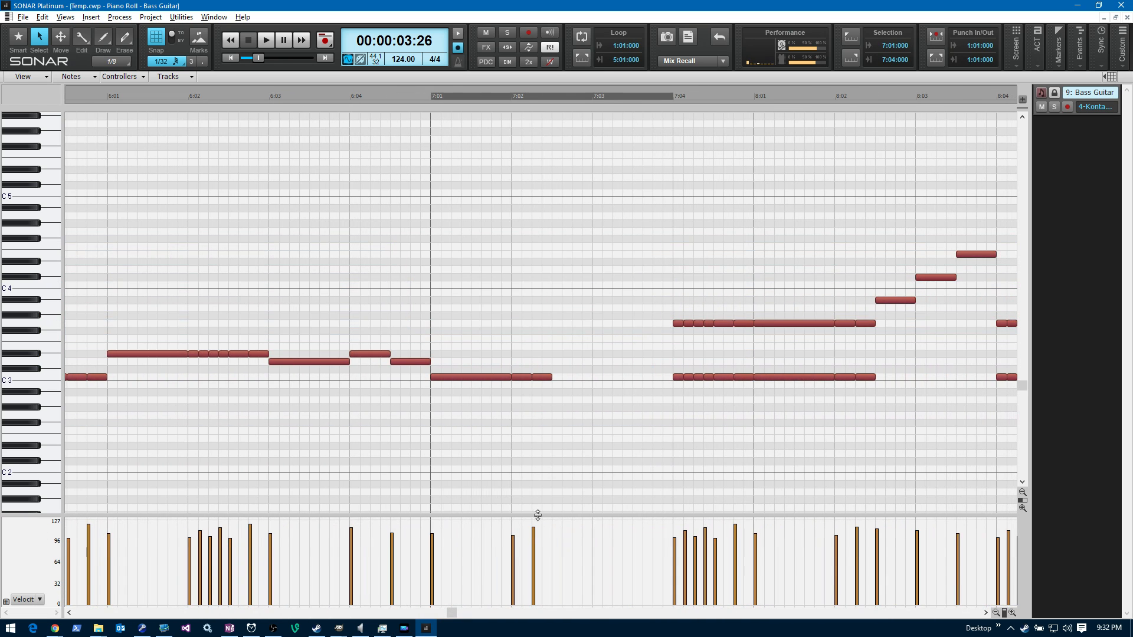
pyautogui.moveTo(456, 617); pyautogui.dragTo(522, 617)
pyautogui.moveTo(297, 189); pyautogui.dragTo(561, 331)
pyautogui.press('Delete')
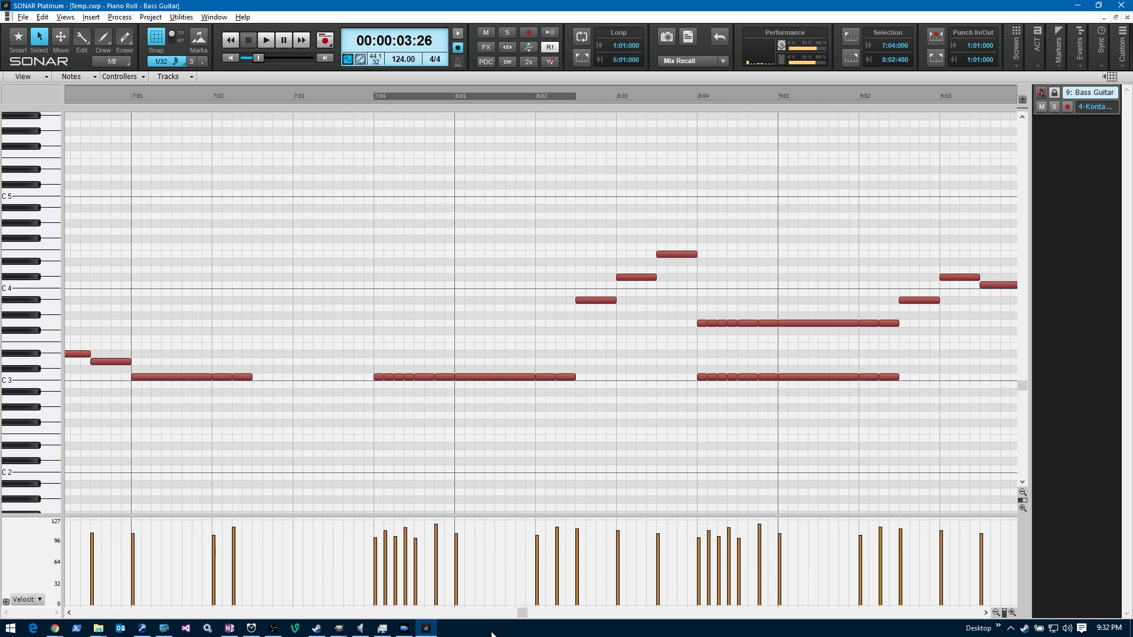
# Delete the remaining upper octave bass notes from 8:04 through the end of bar 10 and return to the Track view.
pyautogui.click(528, 616)
pyautogui.moveTo(748, 612); pyautogui.dragTo(587, 612)
pyautogui.moveTo(398, 297); pyautogui.dragTo(614, 336)
pyautogui.press('Delete')
pyautogui.click(747, 323)
pyautogui.press('Delete')
pyautogui.moveTo(588, 614); pyautogui.dragTo(649, 613)
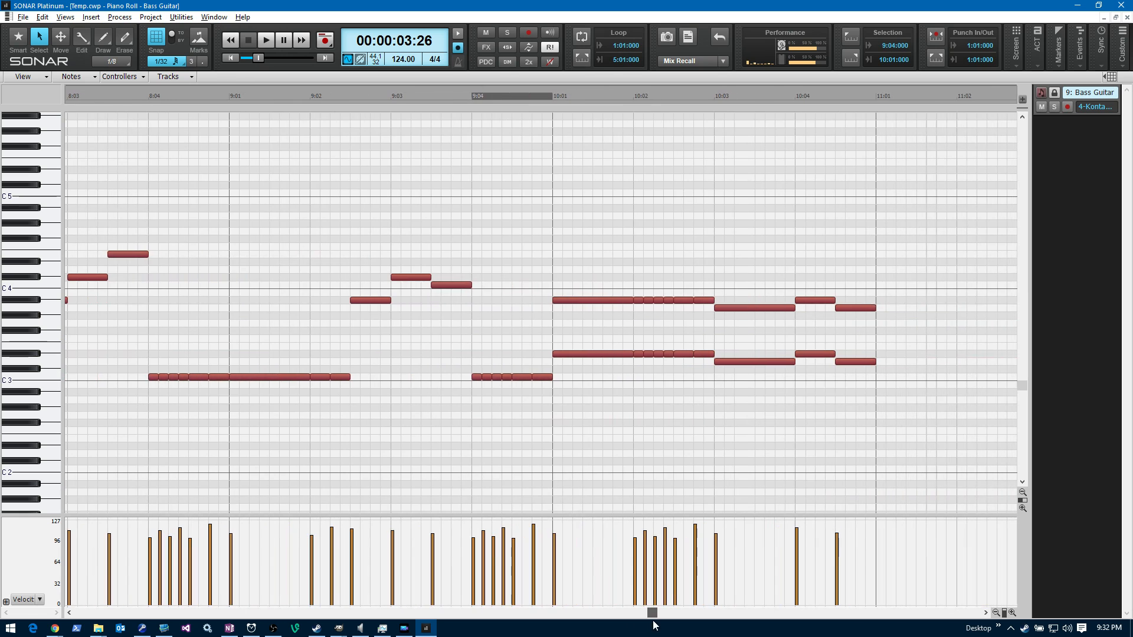
pyautogui.moveTo(519, 274); pyautogui.dragTo(869, 324)
pyautogui.press('Delete')
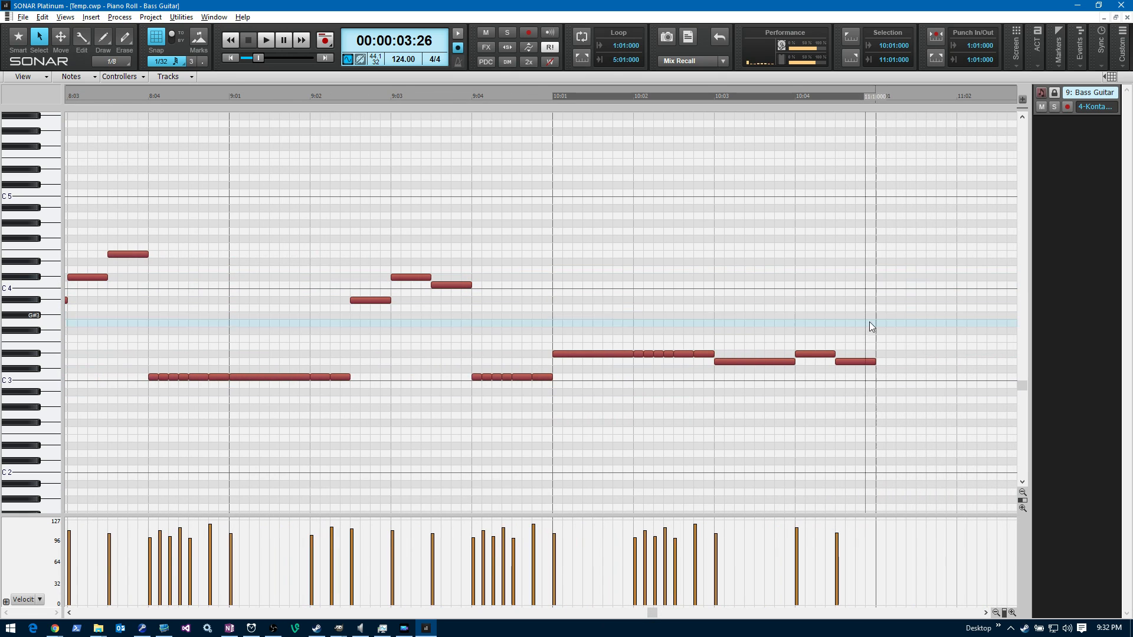
pyautogui.click(1127, 18)
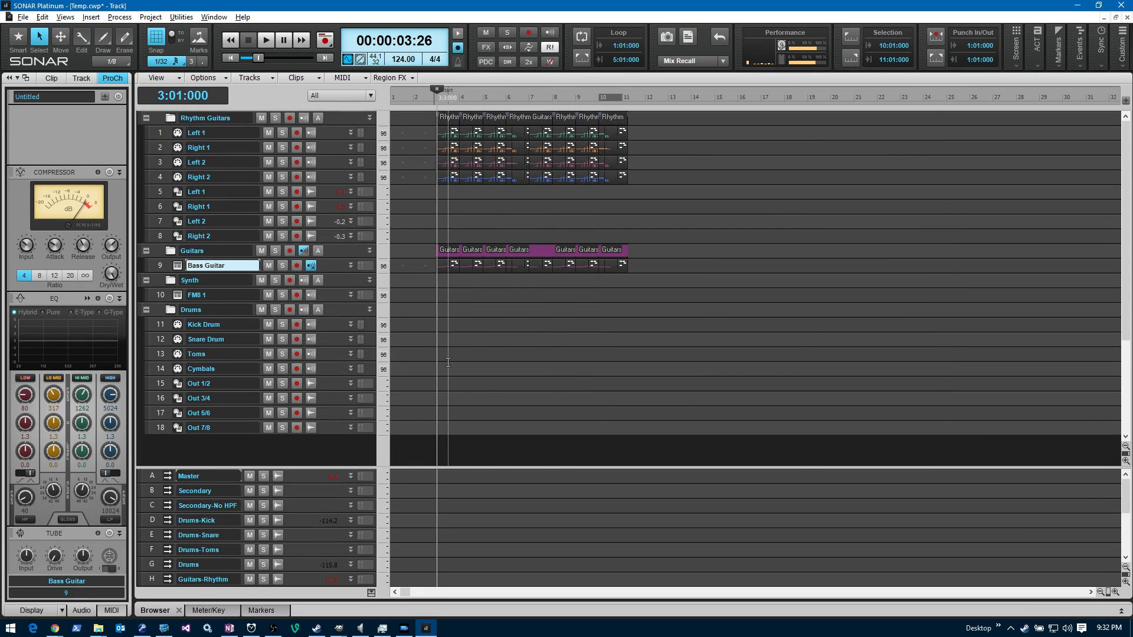
# Play back the Bass Guitar track soloed from 3:01:000, and again unsoloed together with the rhythm guitars.
pyautogui.click(284, 263)
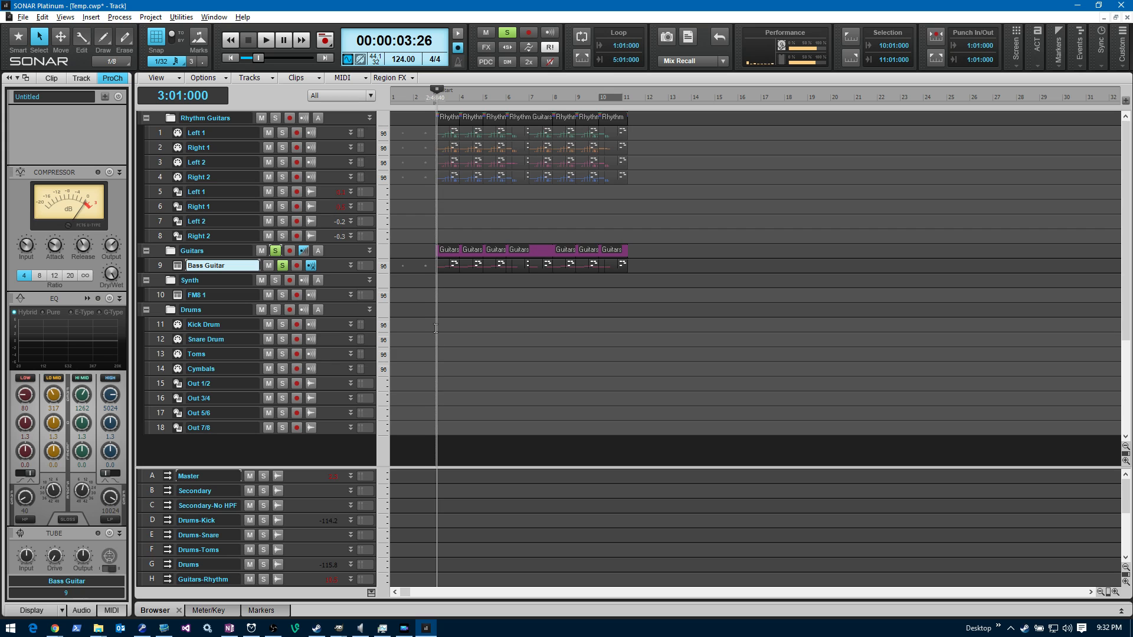
pyautogui.press('space')
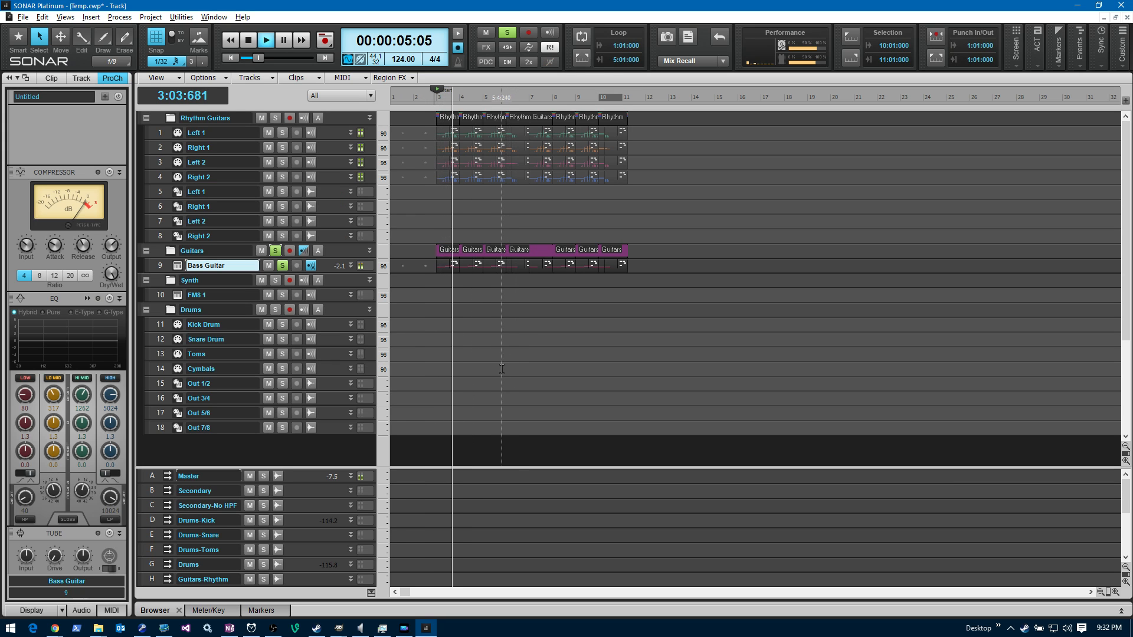
pyautogui.press('space')
pyautogui.click(277, 251)
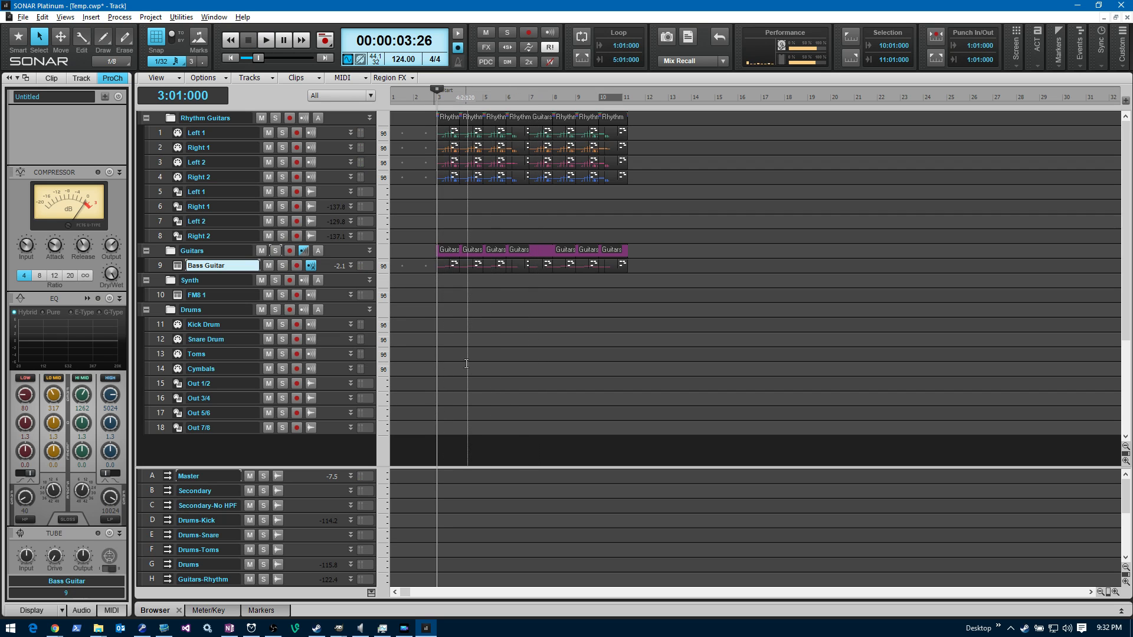
pyautogui.press('space')
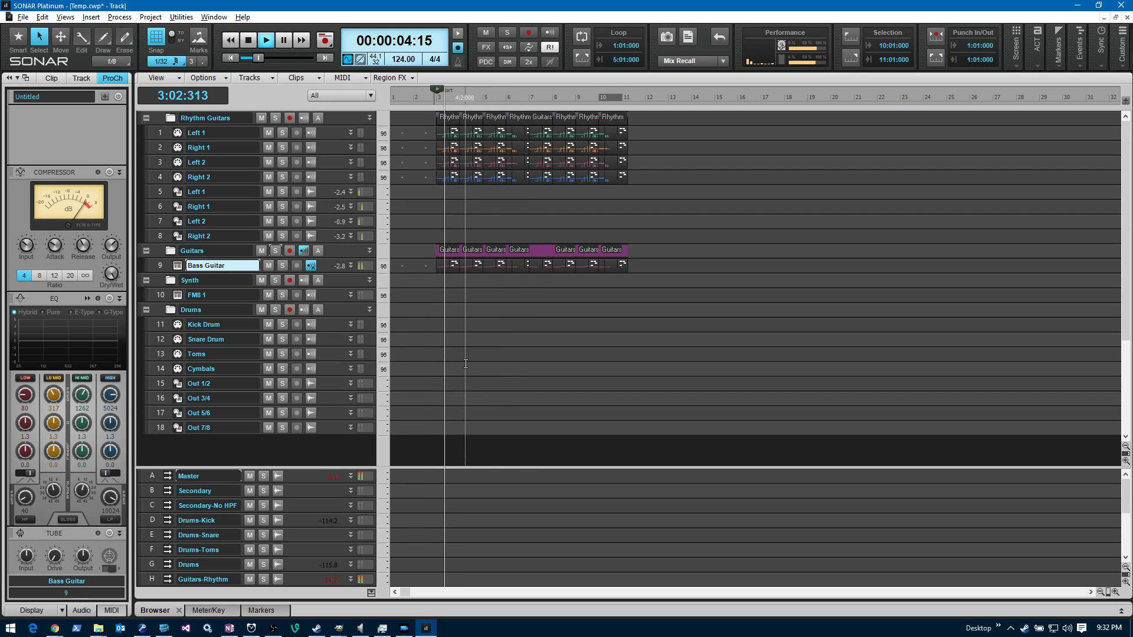
pyautogui.press('space')
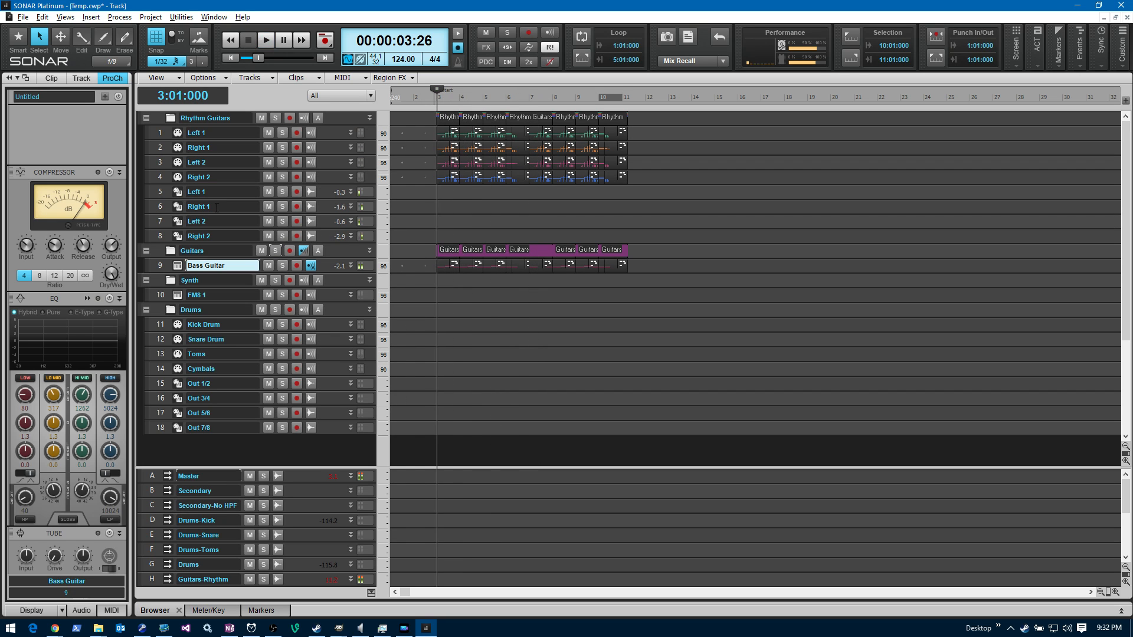
# Set the Time+ offset of the Left 1 rhythm guitar MIDI track to -99.
pyautogui.click(162, 133)
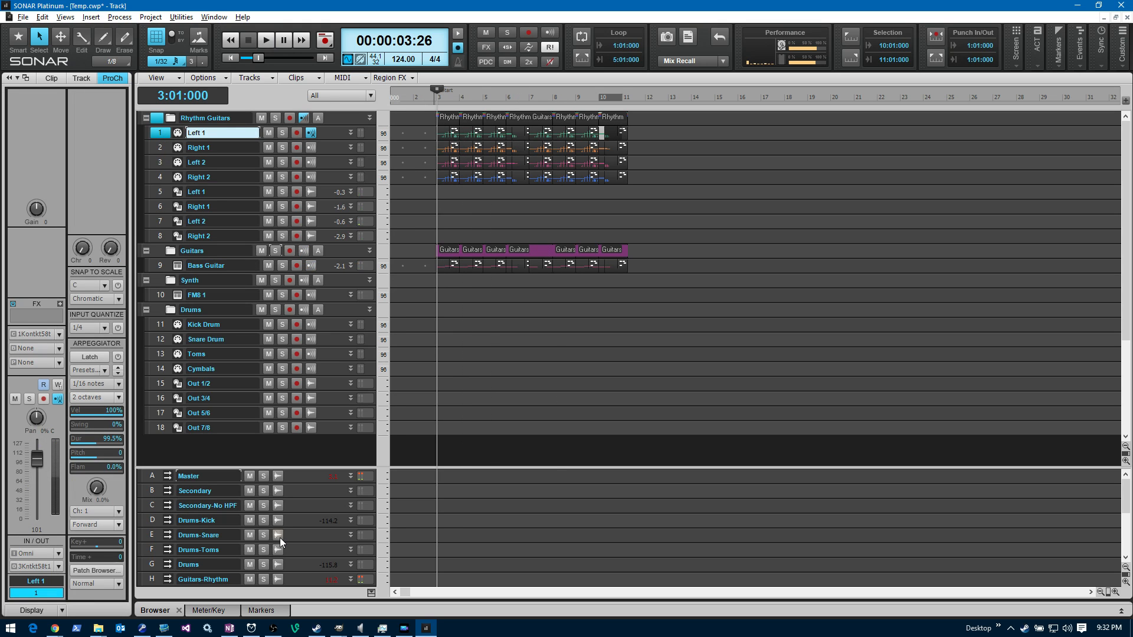
pyautogui.doubleClick(105, 558)
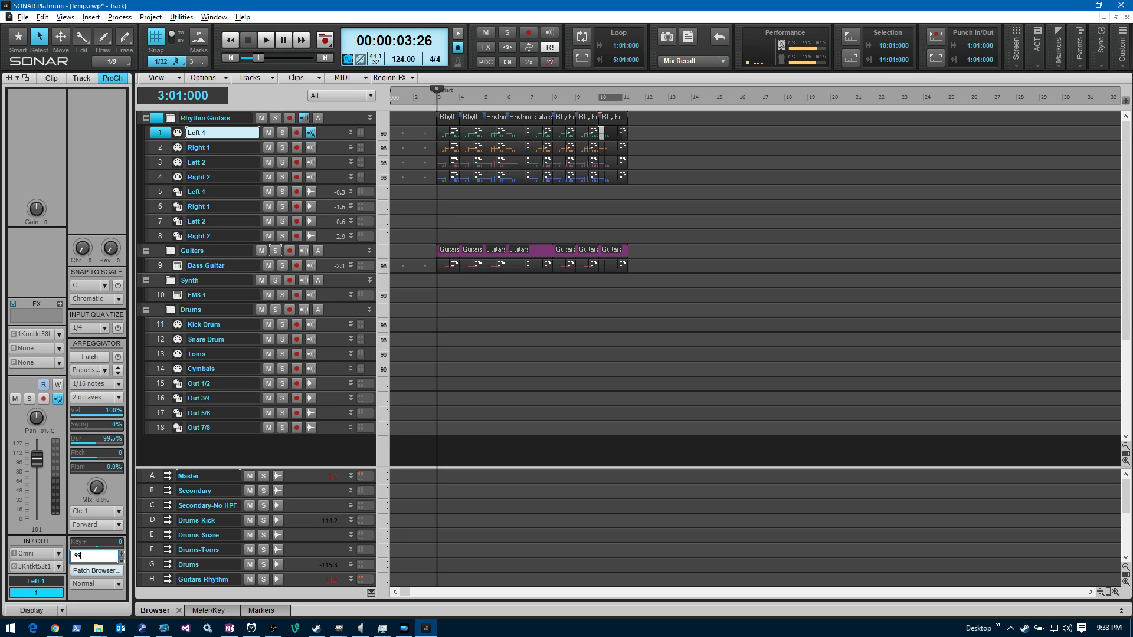
pyautogui.doubleClick(108, 556)
pyautogui.press('Return')
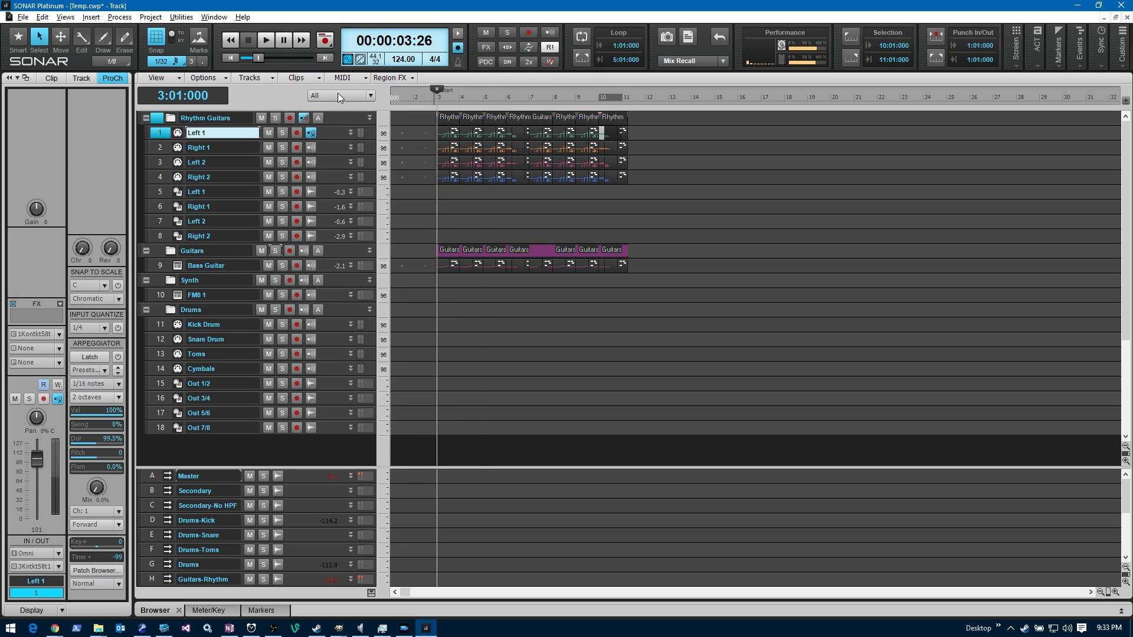
# Set the Time+ offset to -99 on the Right 1, Left 2 and Right 2 rhythm guitar MIDI tracks.
pyautogui.click(161, 148)
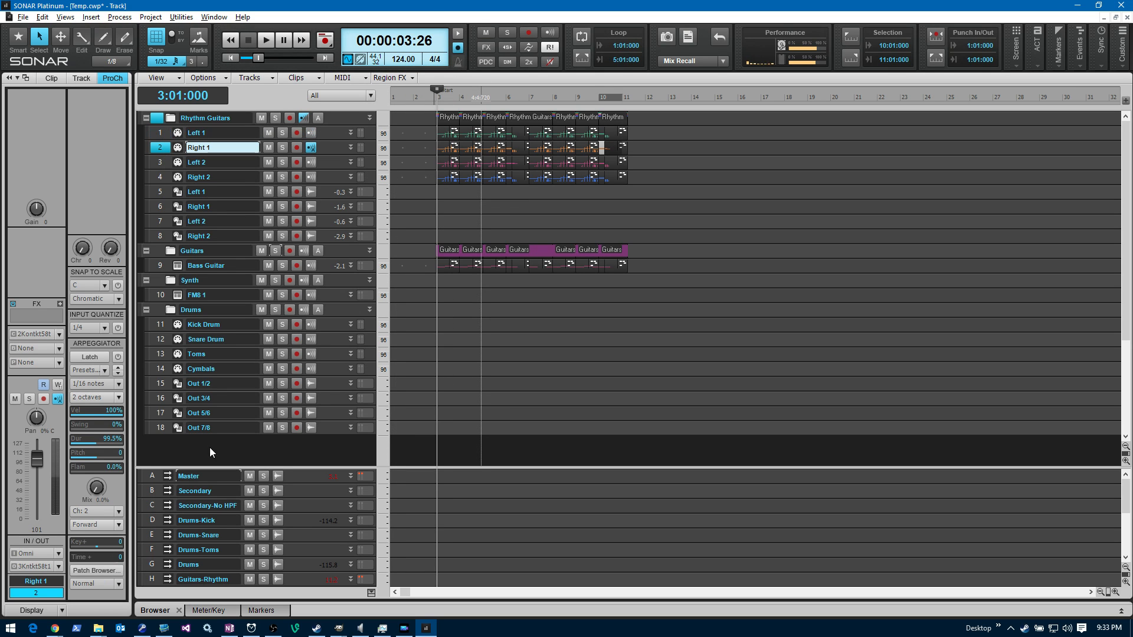
pyautogui.doubleClick(106, 556)
pyautogui.write('-99')
pyautogui.press('Return')
pyautogui.click(163, 163)
pyautogui.doubleClick(105, 555)
pyautogui.write('-99')
pyautogui.press('Return')
pyautogui.click(161, 177)
pyautogui.doubleClick(101, 554)
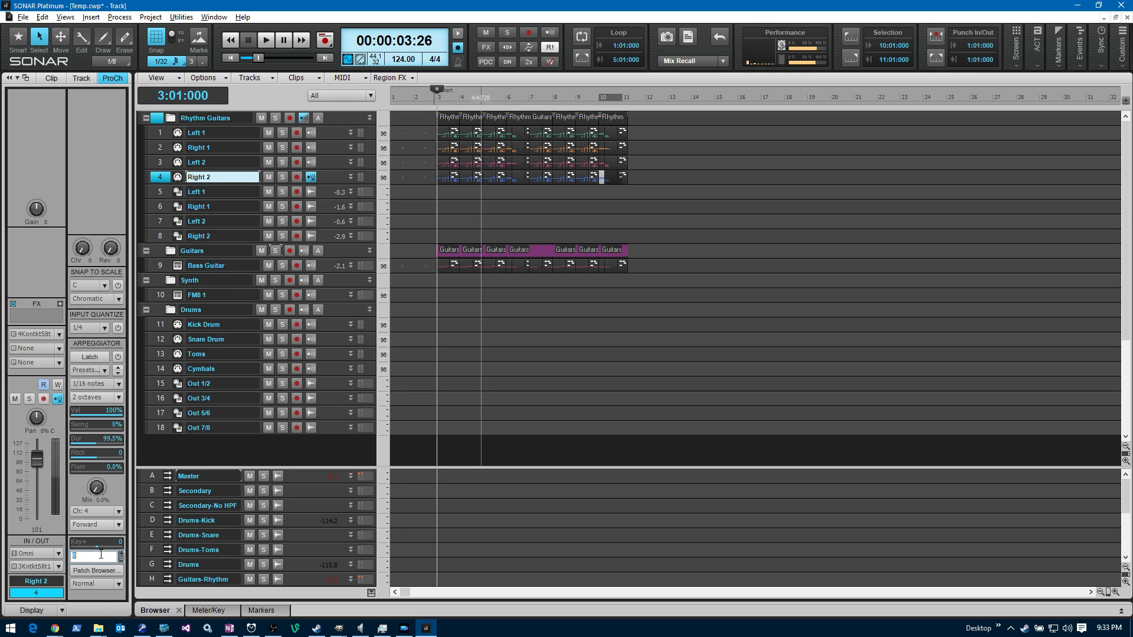
pyautogui.write('-99')
pyautogui.press('Return')
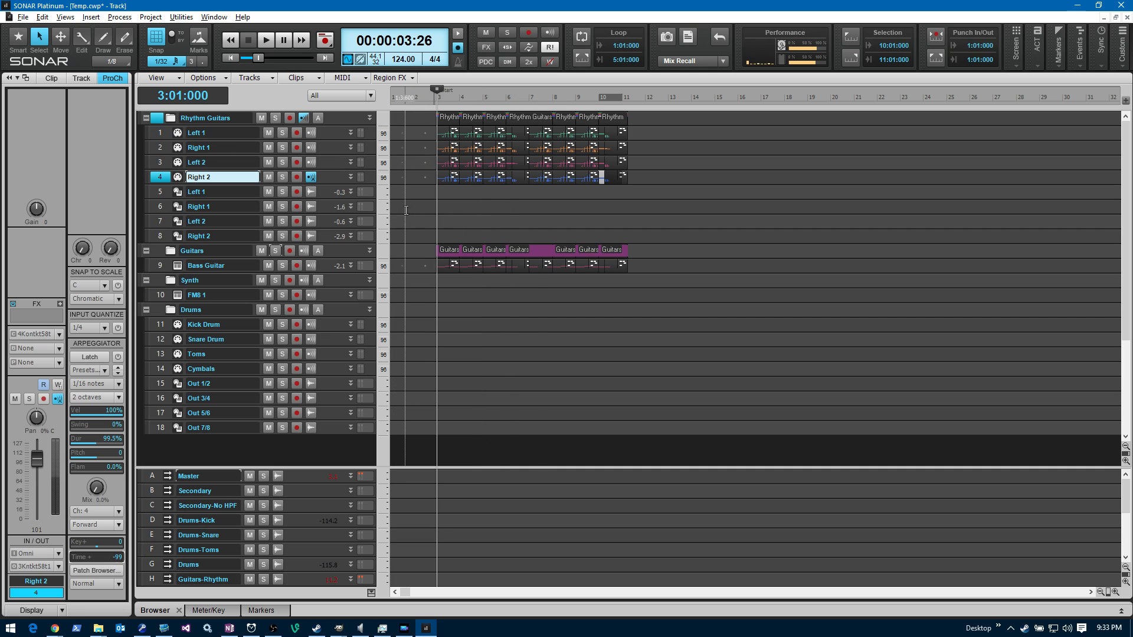
# Play back the guitars and bass from just before bar 3 into bar 7.
pyautogui.click(436, 201)
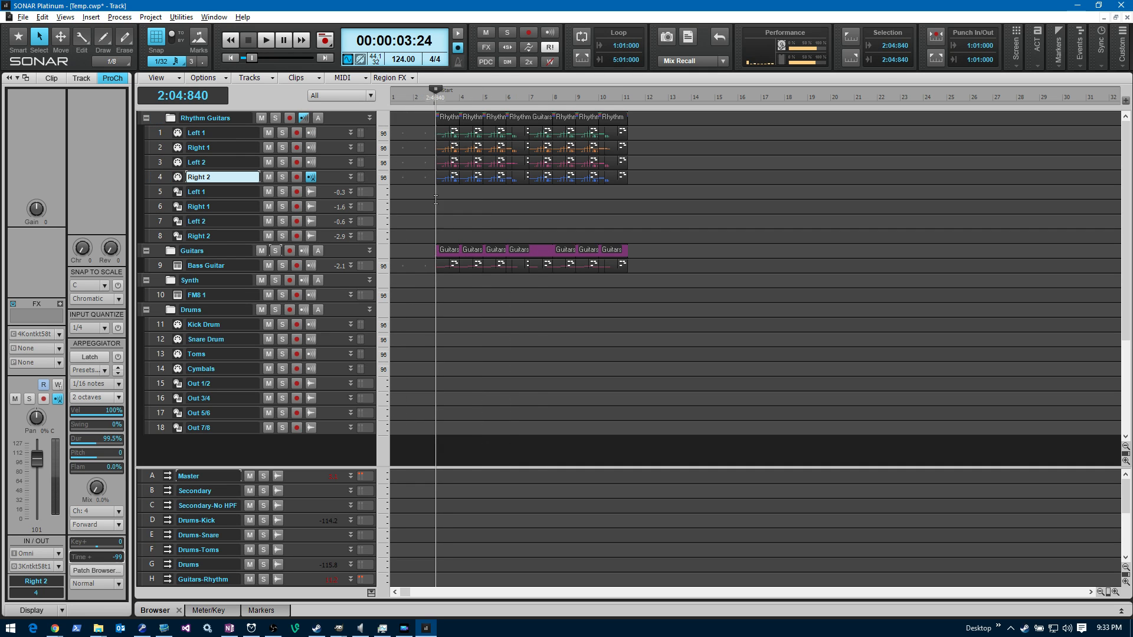
pyautogui.click(435, 201)
pyautogui.press('space')
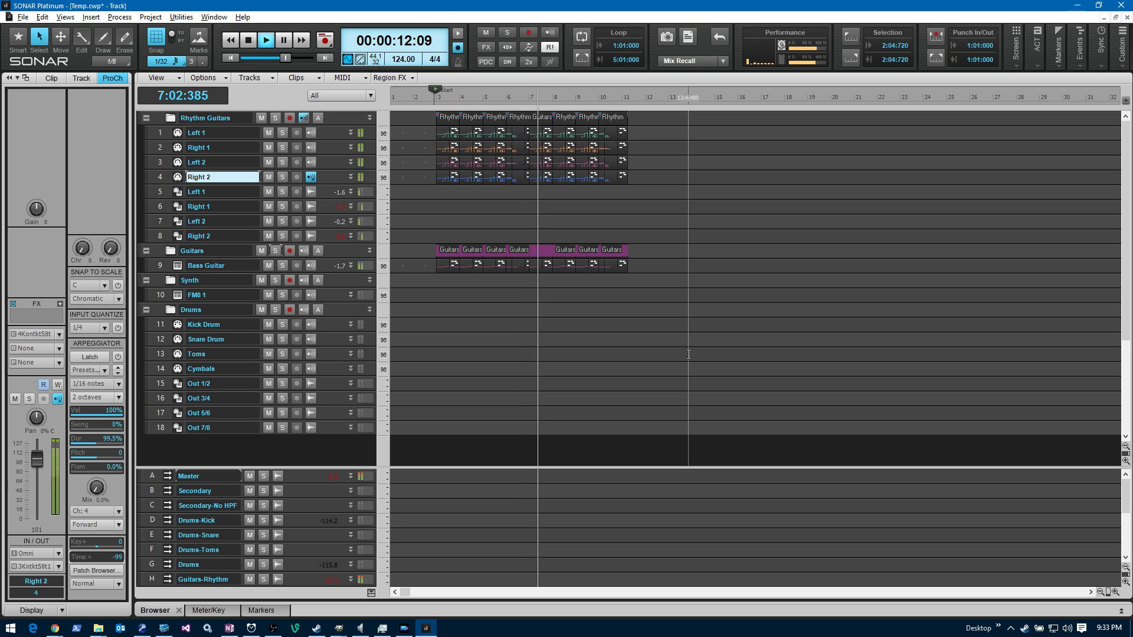
pyautogui.press('space')
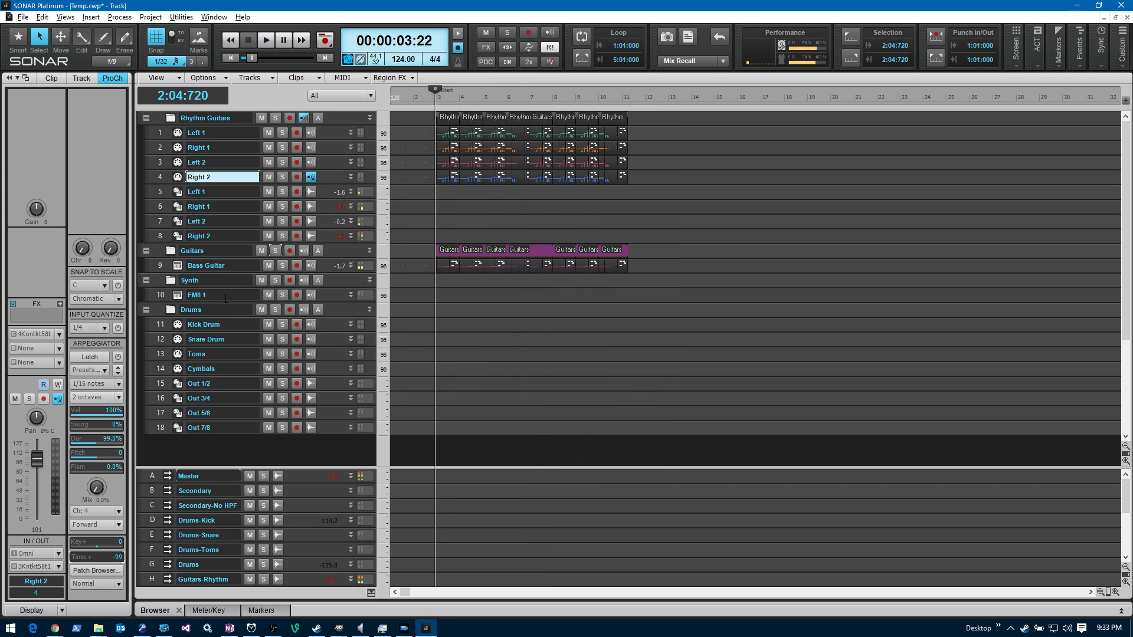
# Play back the guitars and bass from 6:02:600 to check the transition into bar 7.
pyautogui.click(529, 306)
pyautogui.click(515, 330)
pyautogui.press('space')
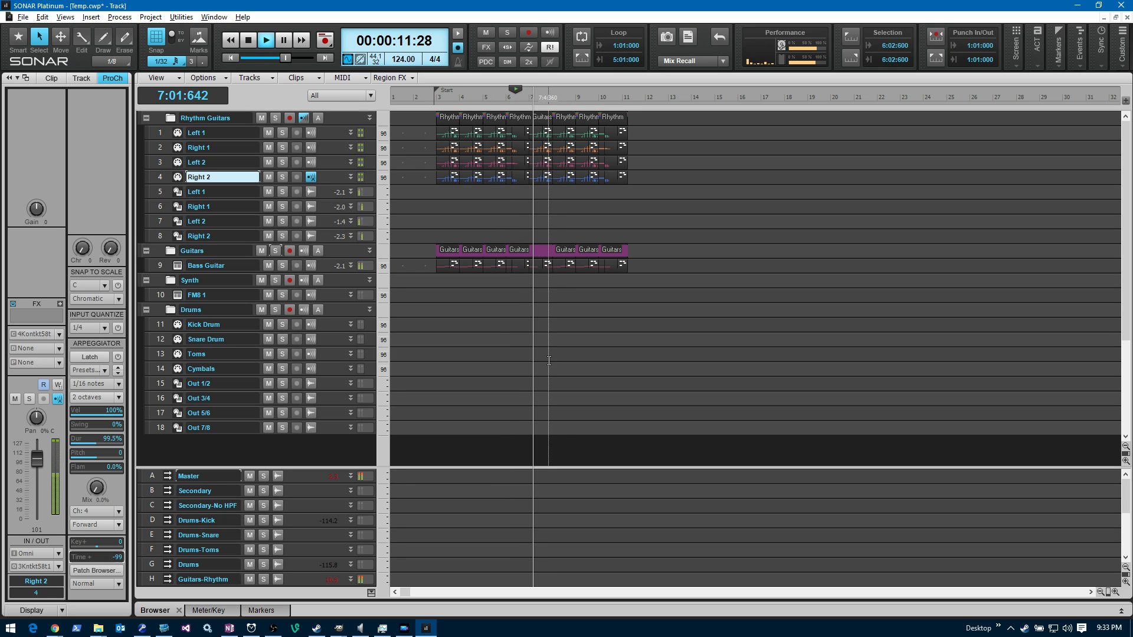
pyautogui.press('space')
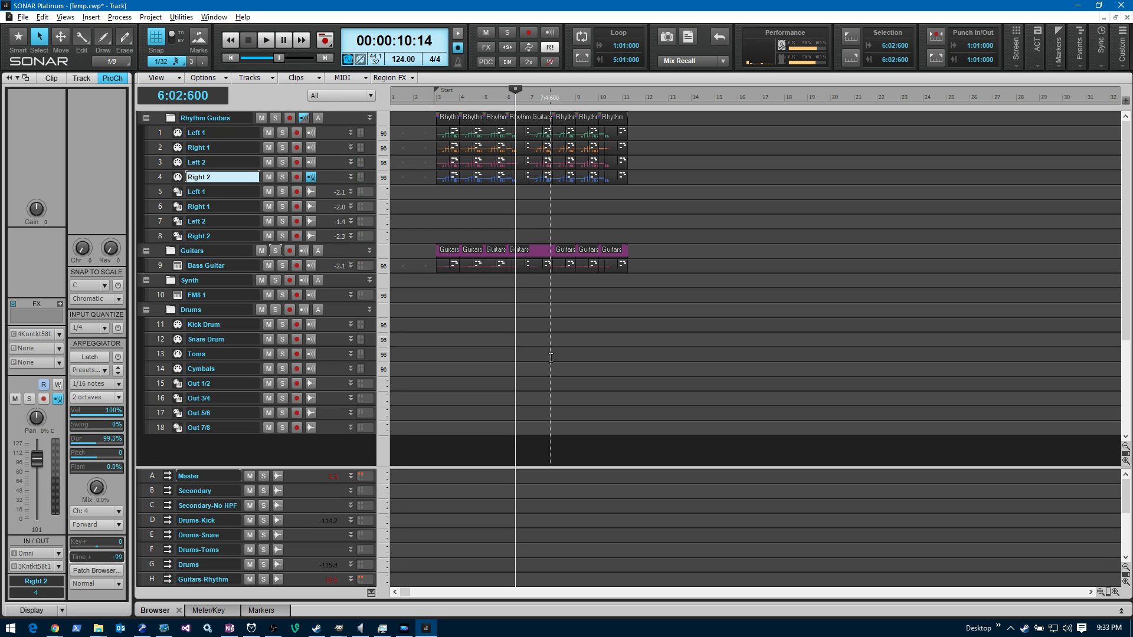
# Move the playback position to just before bar 3 and open the Kick Drum track in the Piano Roll.
pyautogui.click(159, 326)
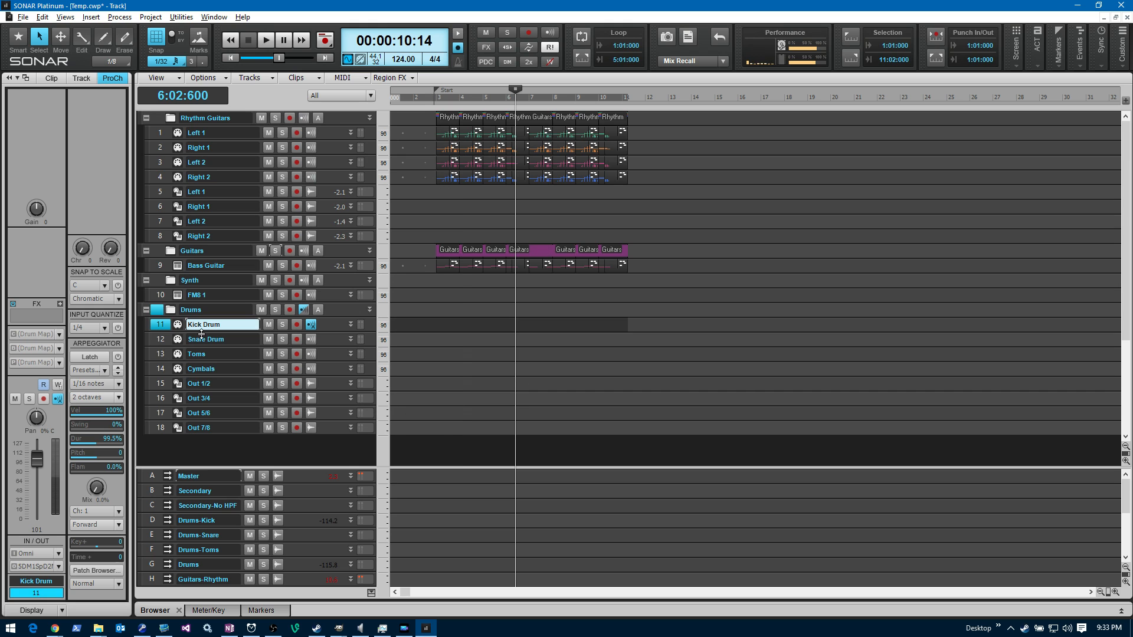
pyautogui.click(436, 357)
pyautogui.click(155, 327)
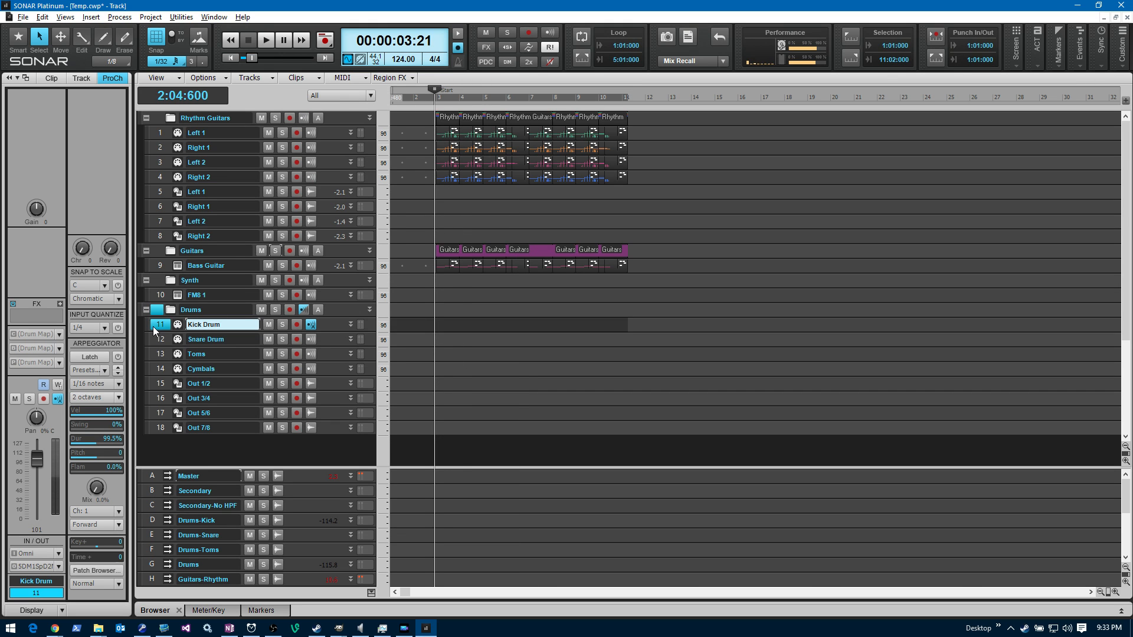
pyautogui.hotkey('alt', '3')
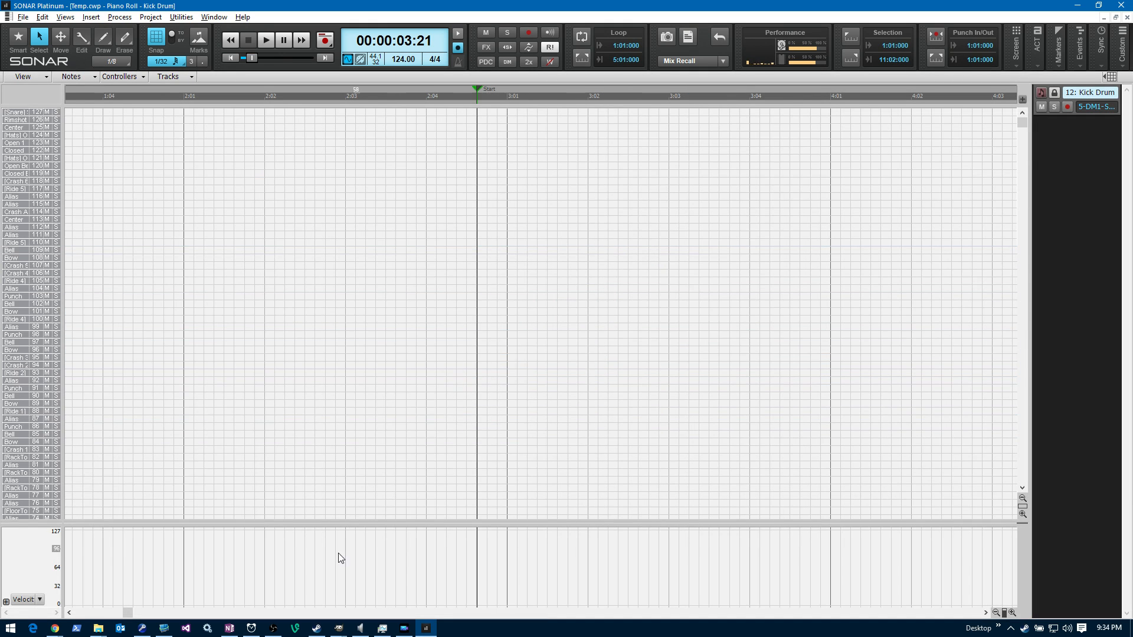
# Draw a right kick note at 3:01:000 and shorten its duration in the note properties.
pyautogui.press('F9')
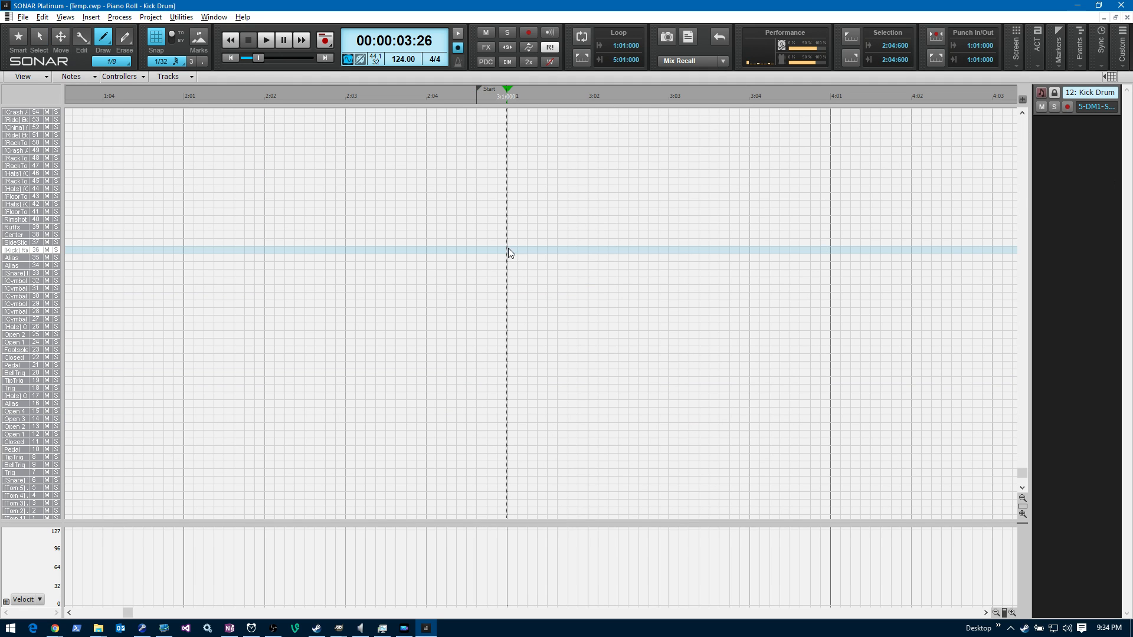
pyautogui.click(508, 250)
pyautogui.press('F5')
pyautogui.click(510, 250)
pyautogui.doubleClick(511, 253)
pyautogui.doubleClick(564, 313)
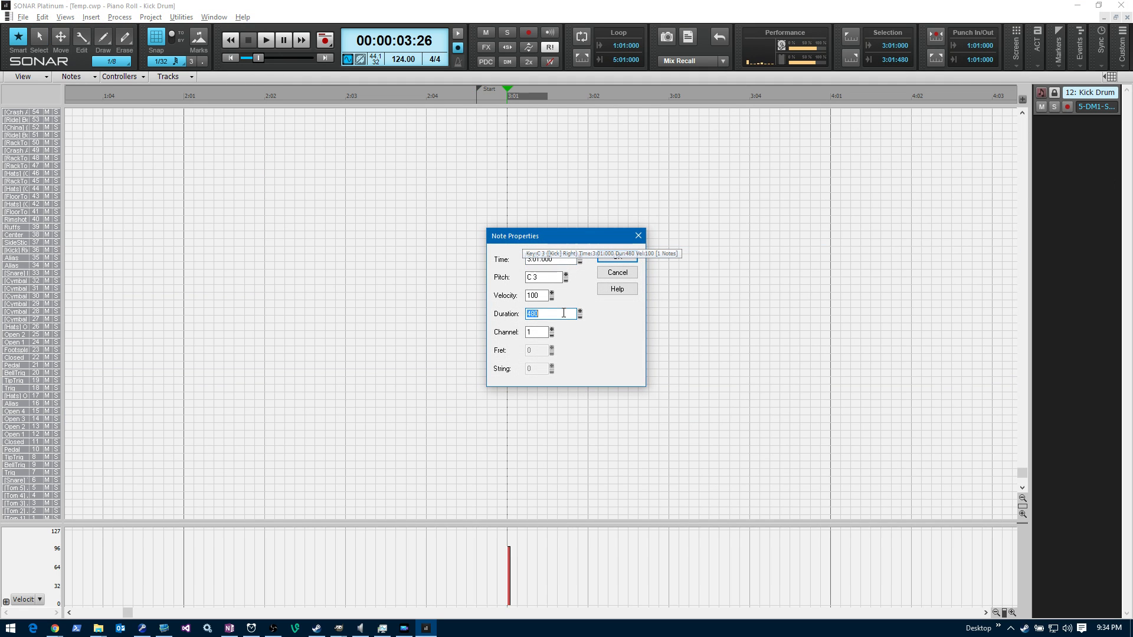
pyautogui.click(613, 257)
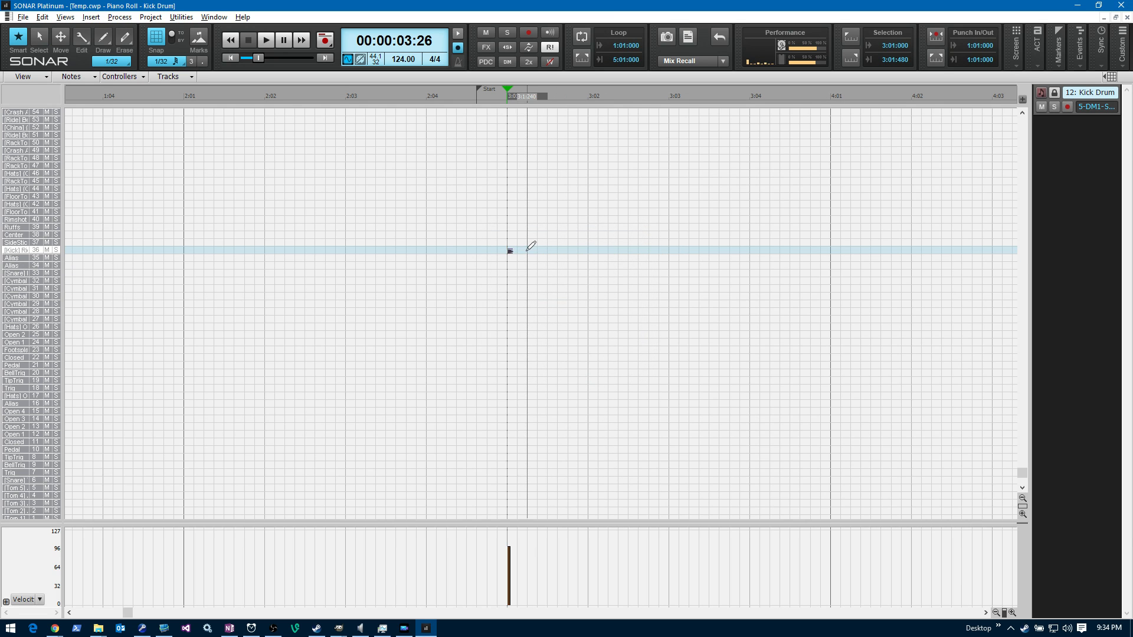
# Play back from just before bar 3 and add a right kick note at 3:02:000.
pyautogui.click(489, 251)
pyautogui.press('space')
pyautogui.scroll(1, 566, 347)
pyautogui.press('space')
pyautogui.press('space')
pyautogui.press('space')
pyautogui.click(588, 281)
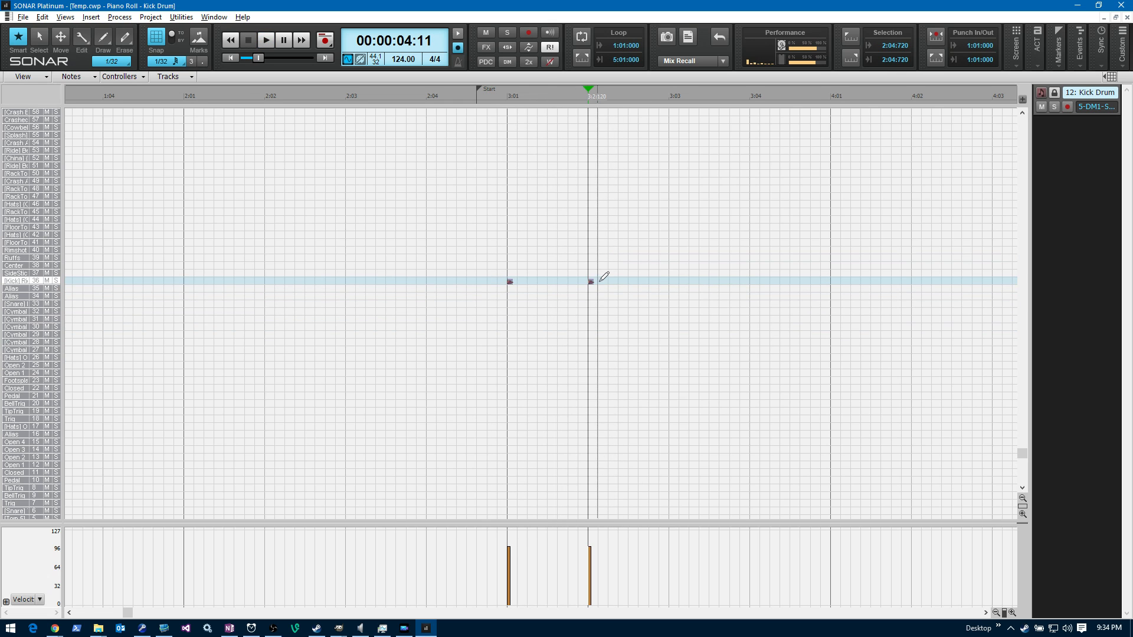
# Add a right kick note at 3:02:240 and play back the pattern.
pyautogui.click(609, 281)
pyautogui.press('space')
pyautogui.press('space')
pyautogui.press('space')
pyautogui.press('space')
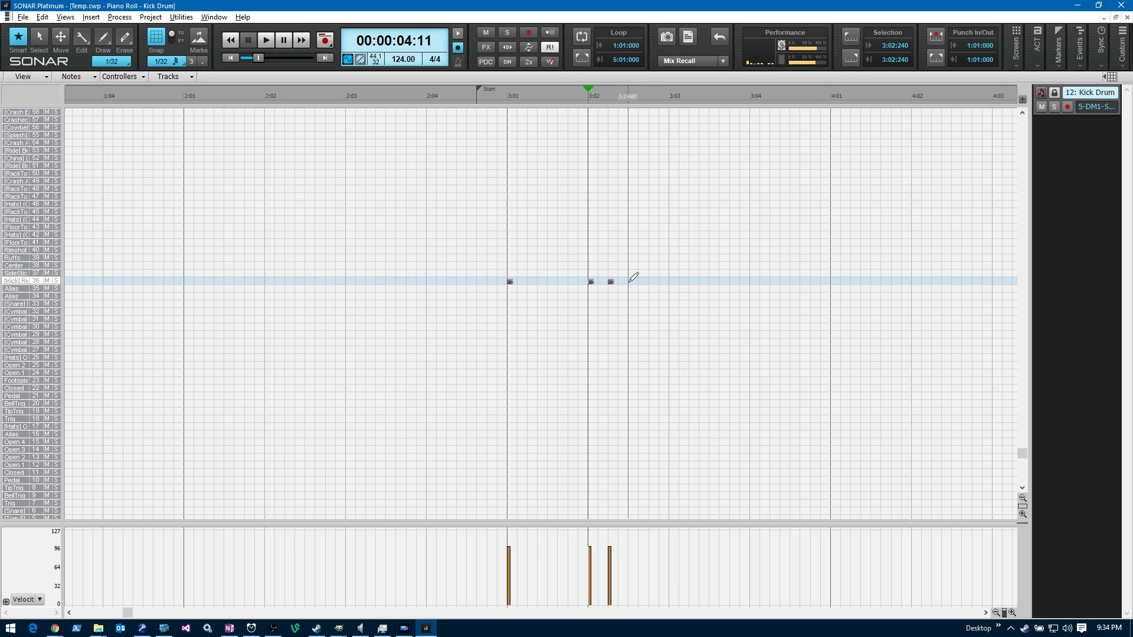
# Open the Kick Drum, Snare Drum, Toms and Cymbals tracks together in the Piano Roll and make Snare Drum the active track.
pyautogui.click(214, 17)
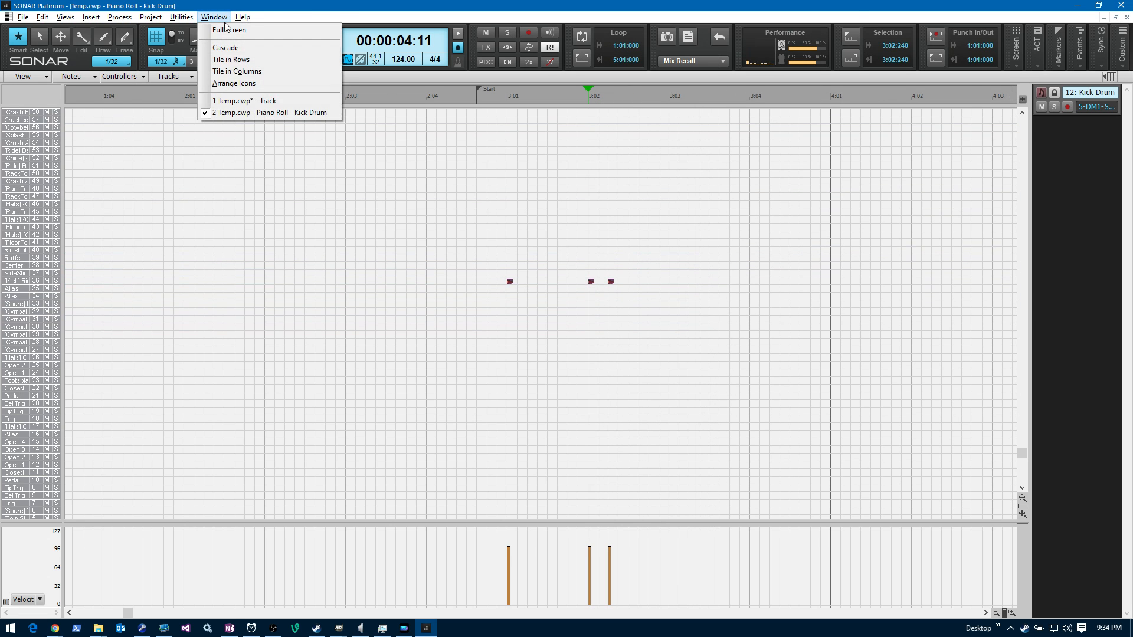
pyautogui.click(248, 96)
pyautogui.click(160, 325)
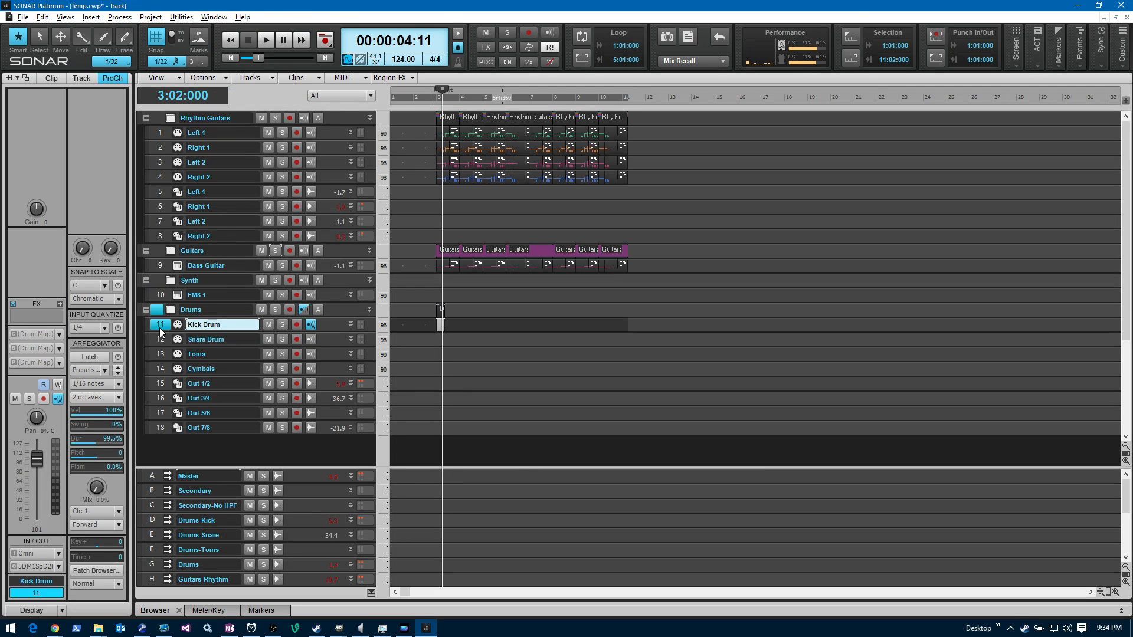
pyautogui.keyDown('shift'); pyautogui.click(161, 370); pyautogui.keyUp('shift')
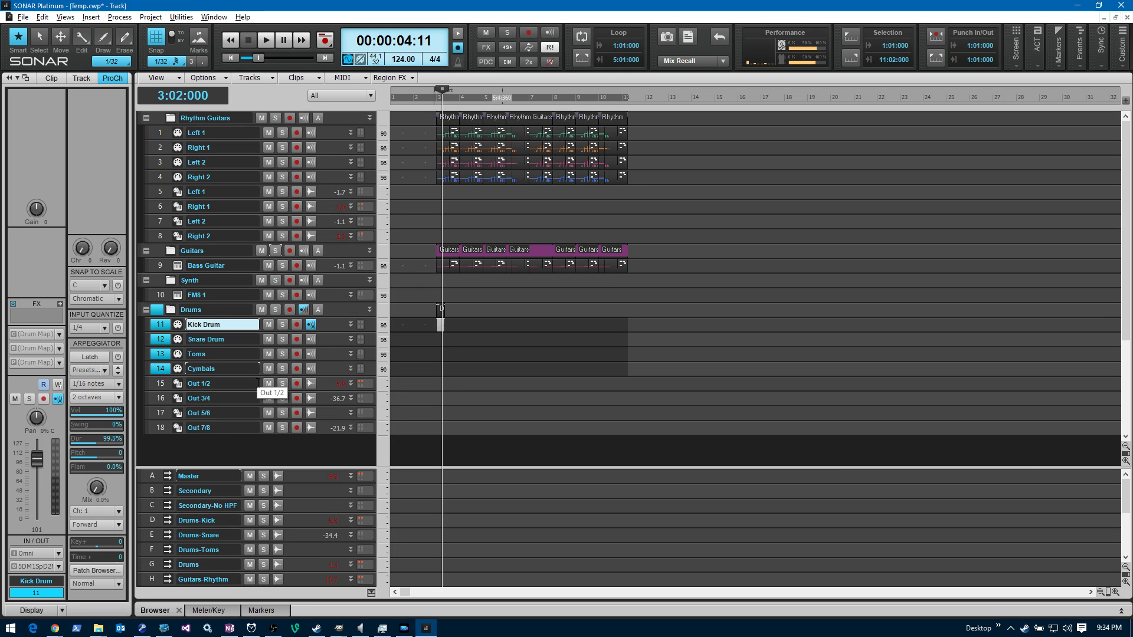
pyautogui.hotkey('alt', '3')
pyautogui.click(1091, 191)
pyautogui.click(1100, 97)
pyautogui.click(1089, 132)
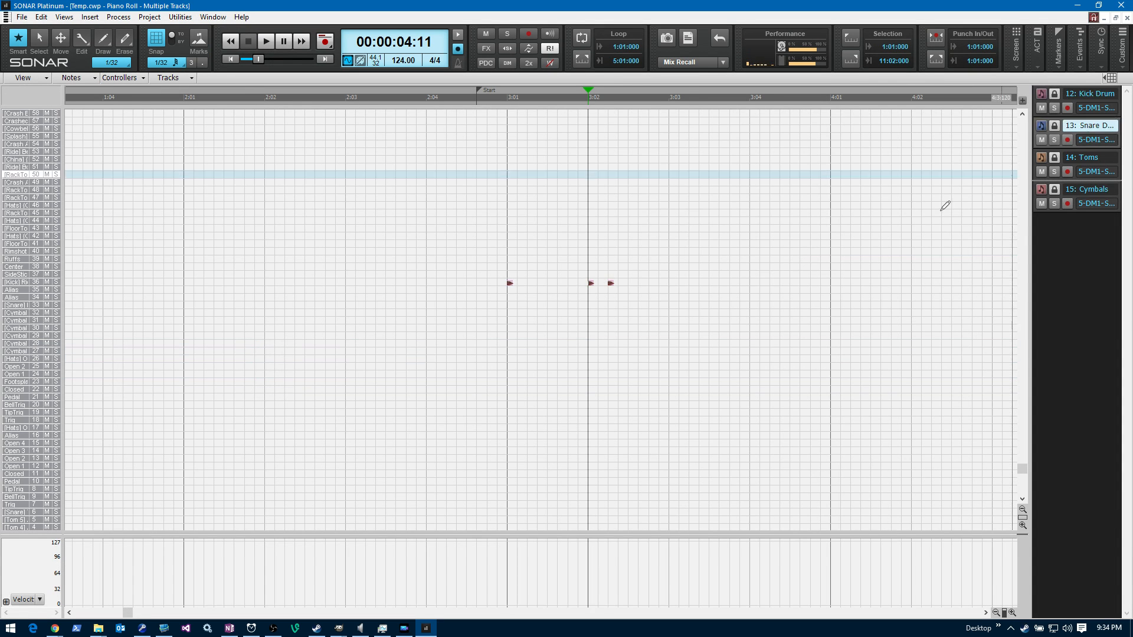
# Place a Center snare note at 3:02:000 and play it back from just before bar 3.
pyautogui.click(589, 261)
pyautogui.moveTo(589, 261); pyautogui.dragTo(589, 269)
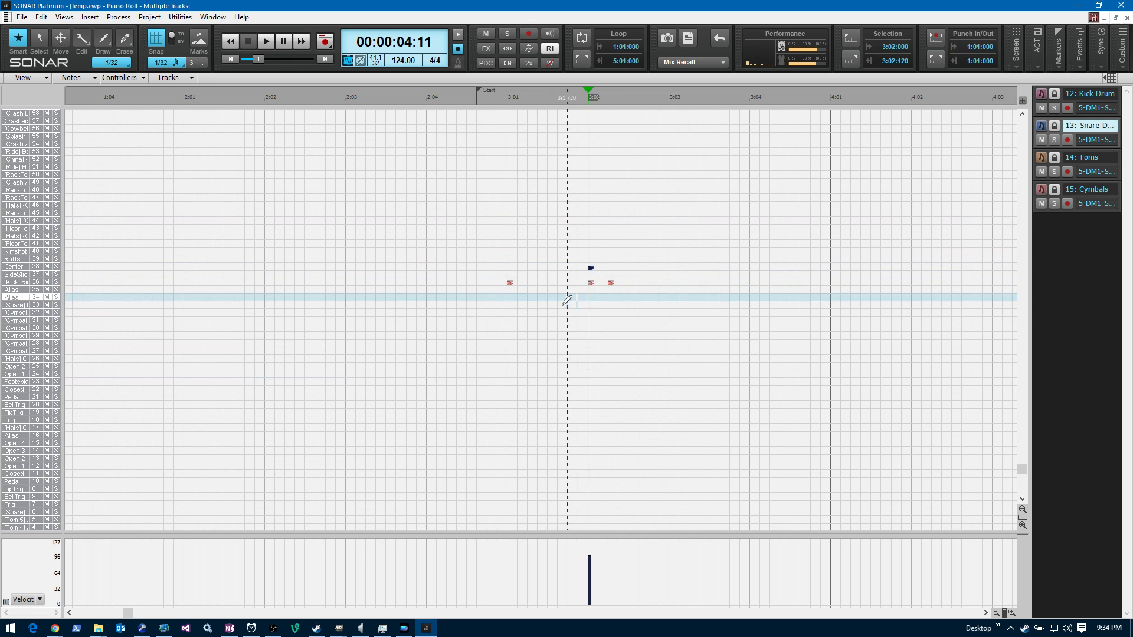
pyautogui.click(498, 297)
pyautogui.press('space')
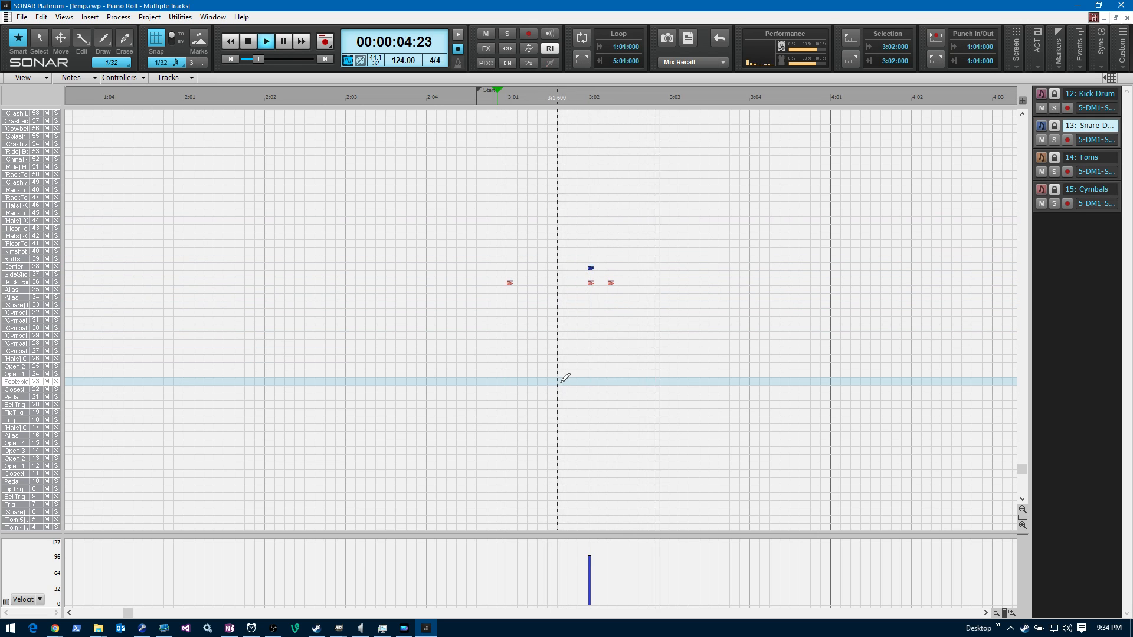
pyautogui.press('space')
# Add a second Center snare note, shift it to 3:03:000, and play back from just before bar 3.
pyautogui.click(641, 267)
pyautogui.doubleClick(650, 267)
pyautogui.moveTo(652, 267); pyautogui.dragTo(674, 268)
pyautogui.click(499, 293)
pyautogui.press('space')
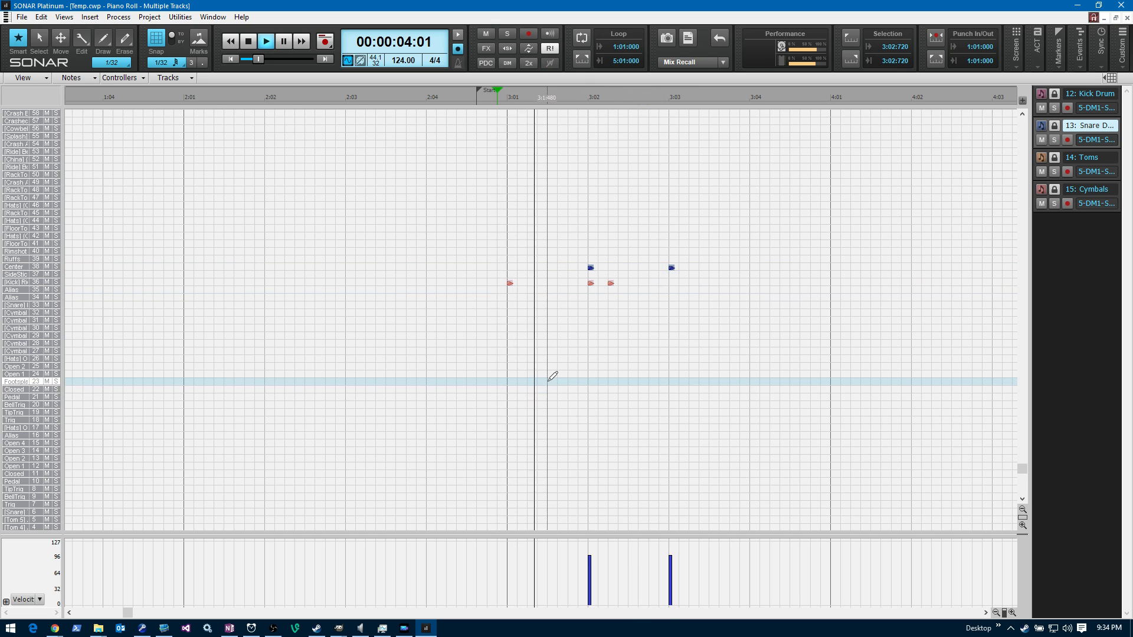
pyautogui.press('space')
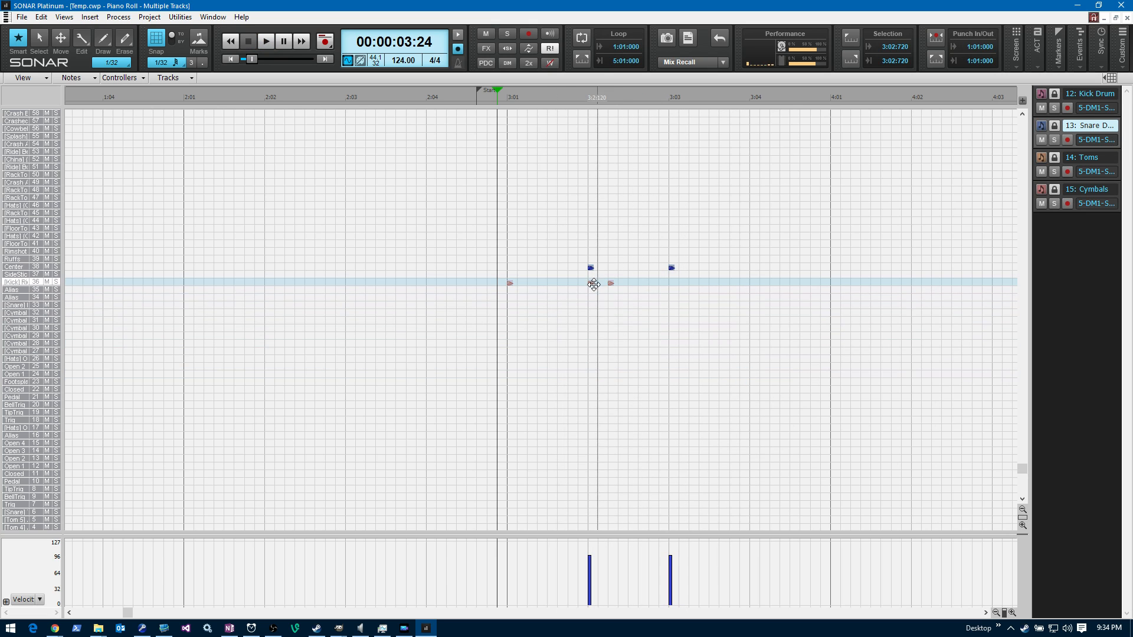
# Complete the bar 3 kick pattern from 3:02:480 with right kick and Alias notes, place the second snare at 3:04:000, and play it back.
pyautogui.click(590, 283)
pyautogui.click(650, 272)
pyautogui.press('space')
pyautogui.press('space')
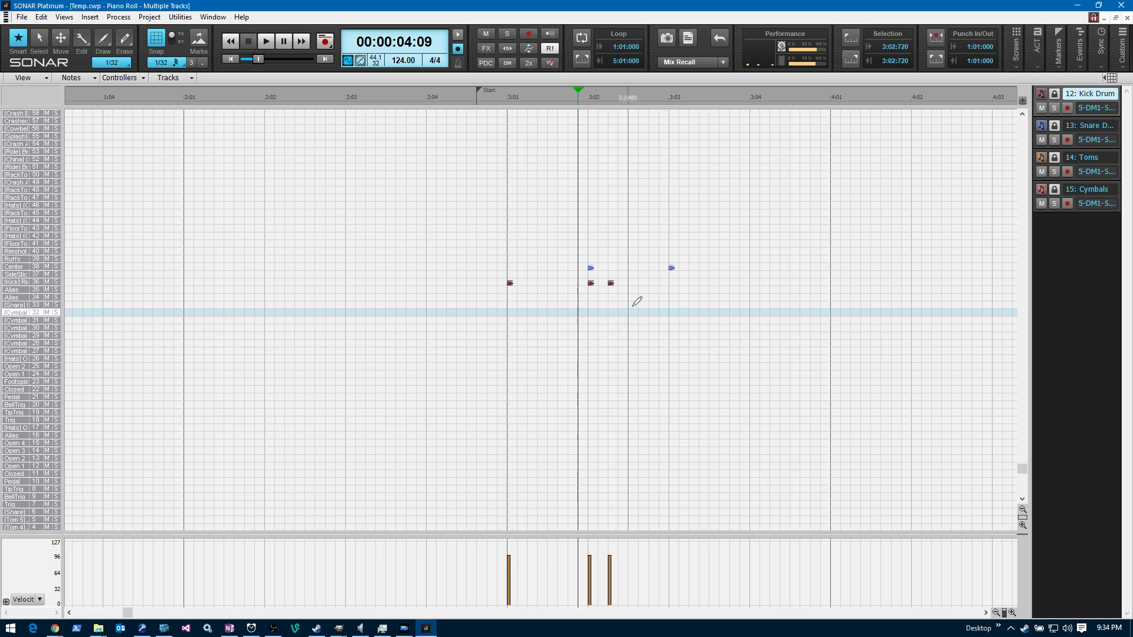
pyautogui.press('space')
pyautogui.press('space')
pyautogui.click(631, 282)
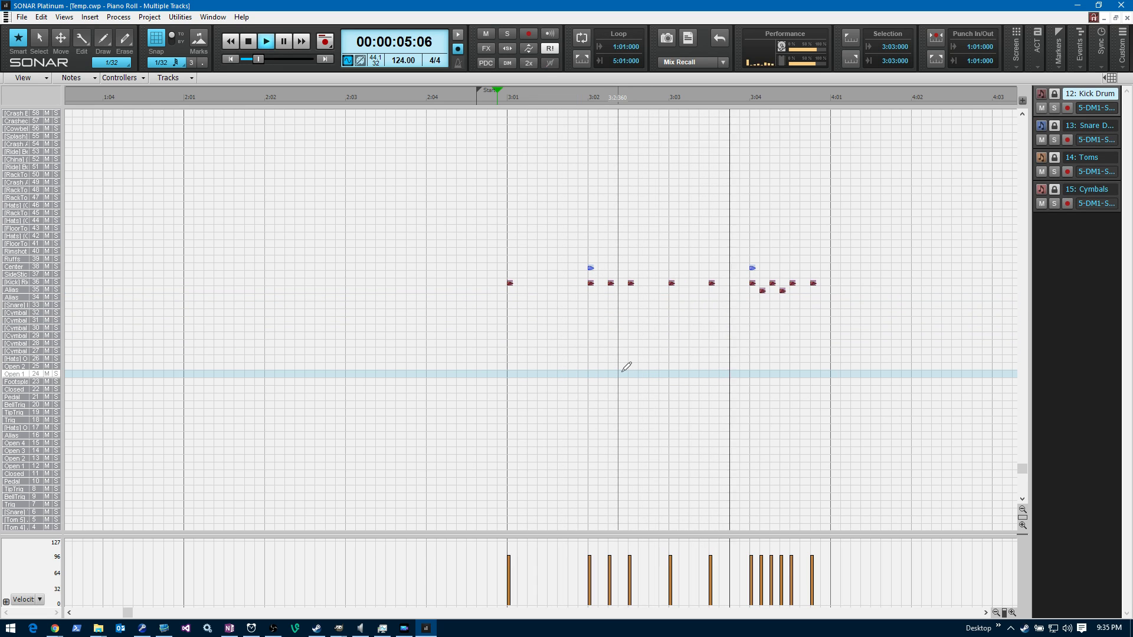
pyautogui.press('space')
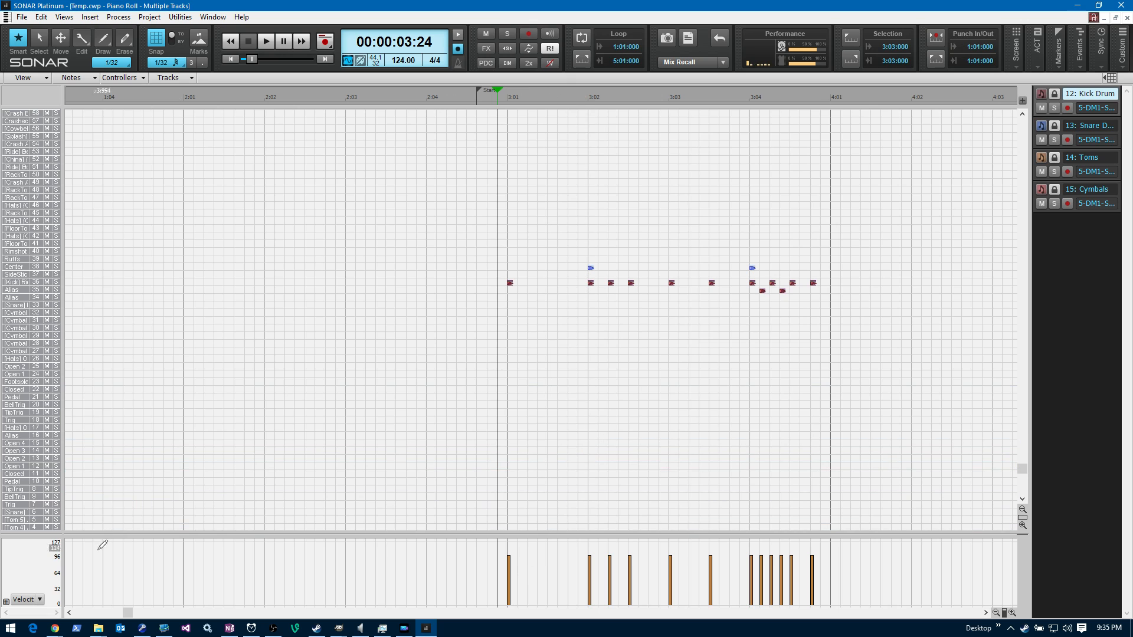
# Enlarge the velocity lane so it extends up to the drum note grid.
pyautogui.moveTo(84, 530); pyautogui.dragTo(102, 381)
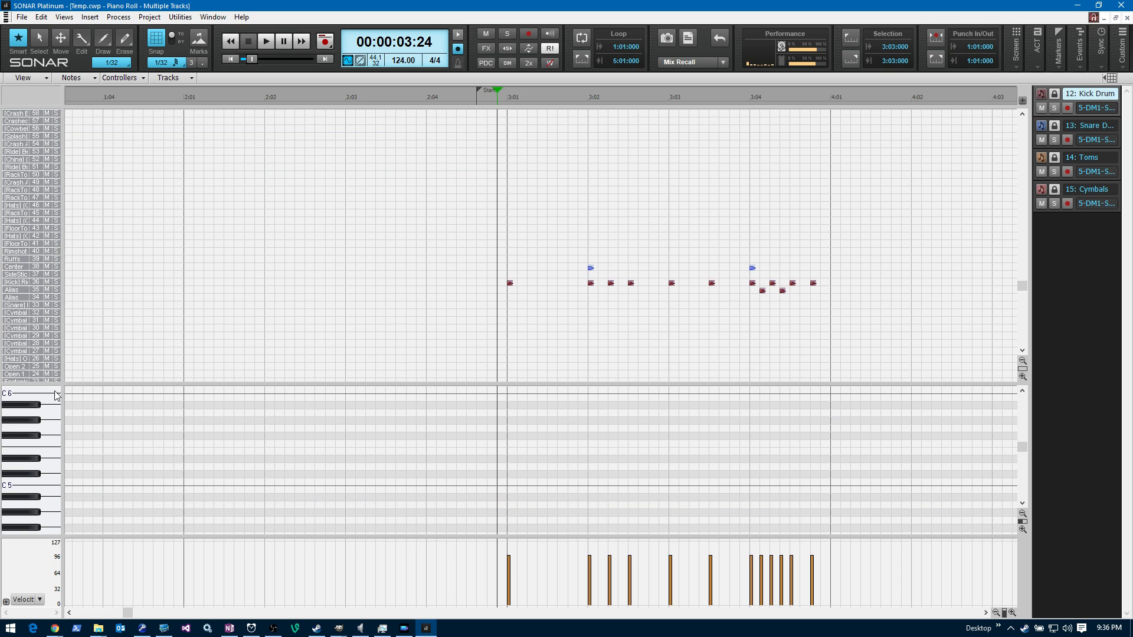
pyautogui.scroll(-15, 1026, 448)
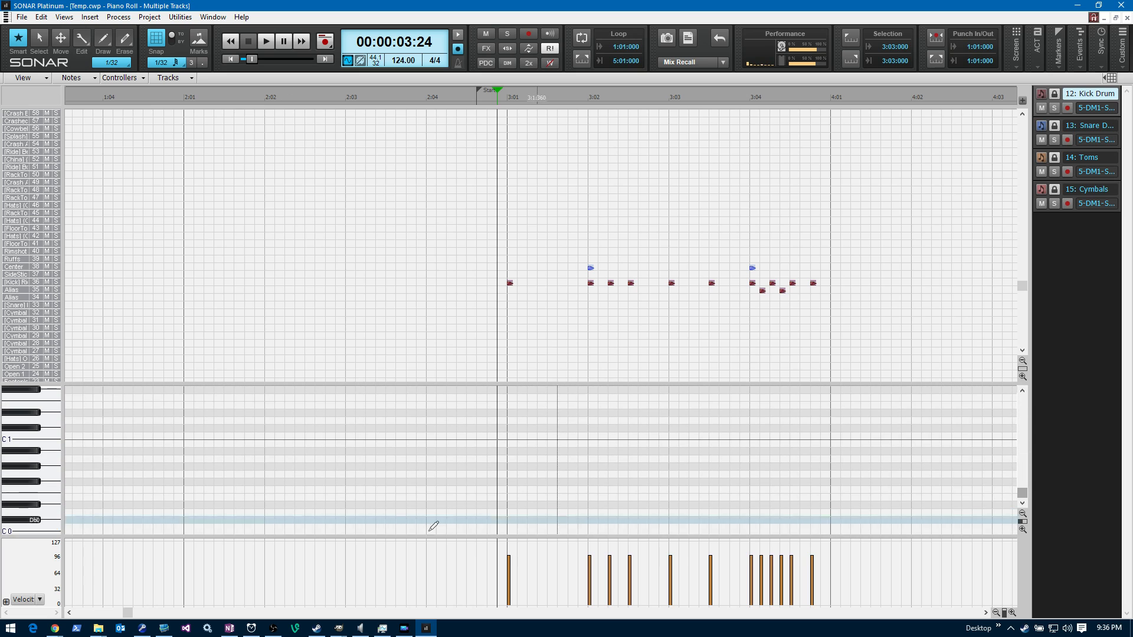
pyautogui.moveTo(50, 537); pyautogui.dragTo(46, 387)
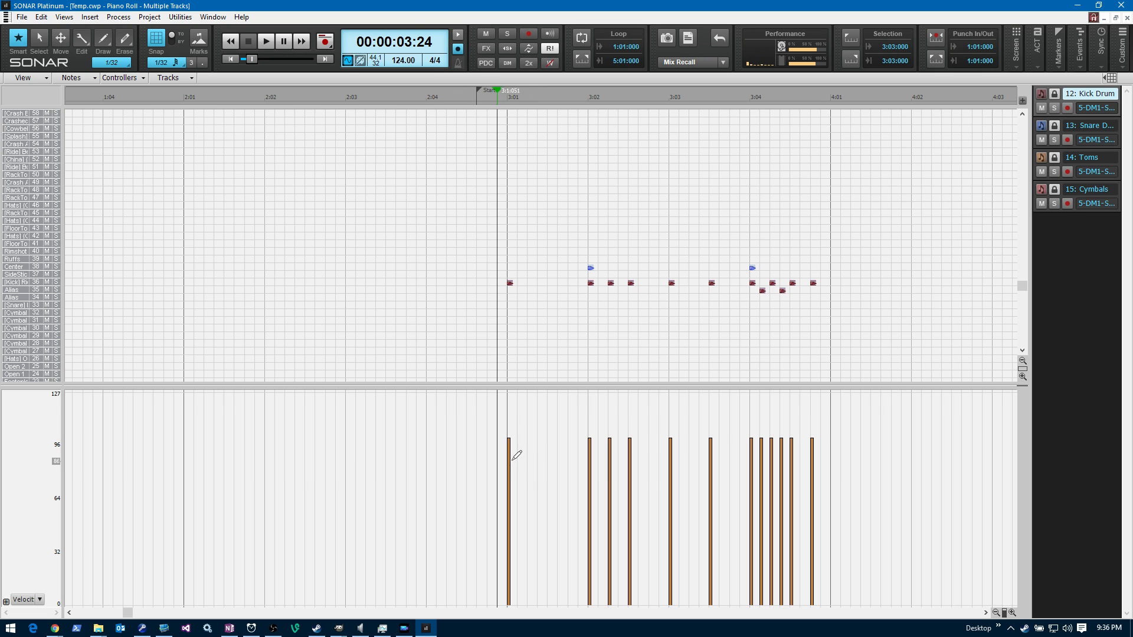
# Vary the kick velocities across bar 3, with 106 on the first hit, 88 on the second and the highest on the last.
pyautogui.click(510, 428)
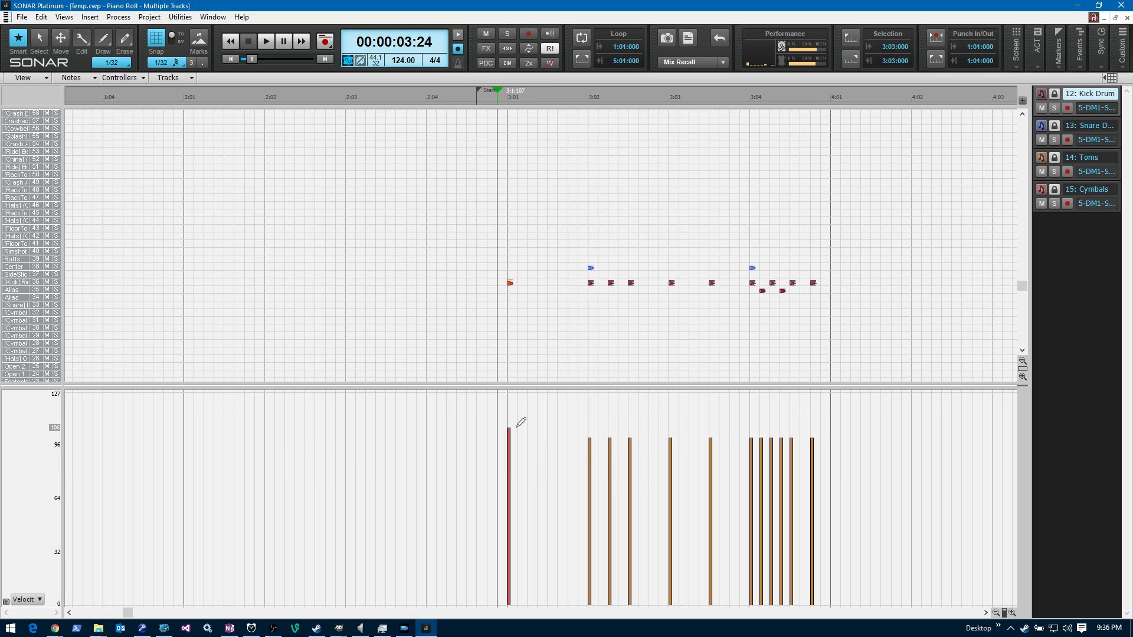
pyautogui.moveTo(585, 458)
pyautogui.mouseDown()
pyautogui.moveTo(622, 427)
pyautogui.moveTo(767, 436)
pyautogui.moveTo(832, 409)
pyautogui.mouseUp()
pyautogui.click(710, 435)
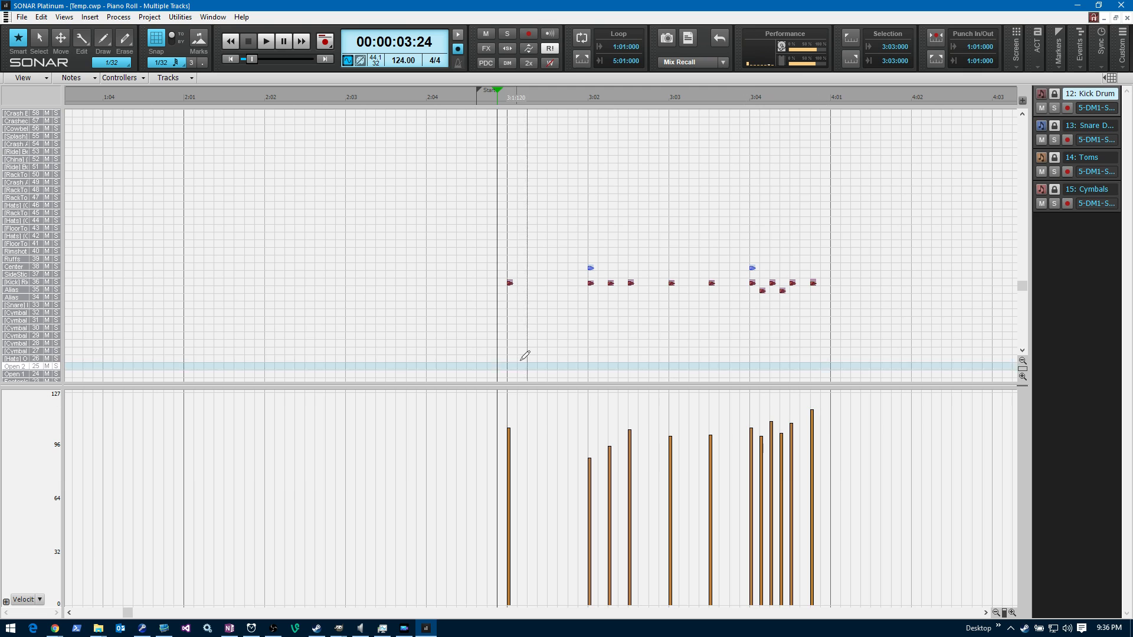
# Raise the snare velocities to about 102 at 3:02:000 and higher at 3:04:000, and play back bar 3.
pyautogui.click(1093, 138)
pyautogui.click(589, 435)
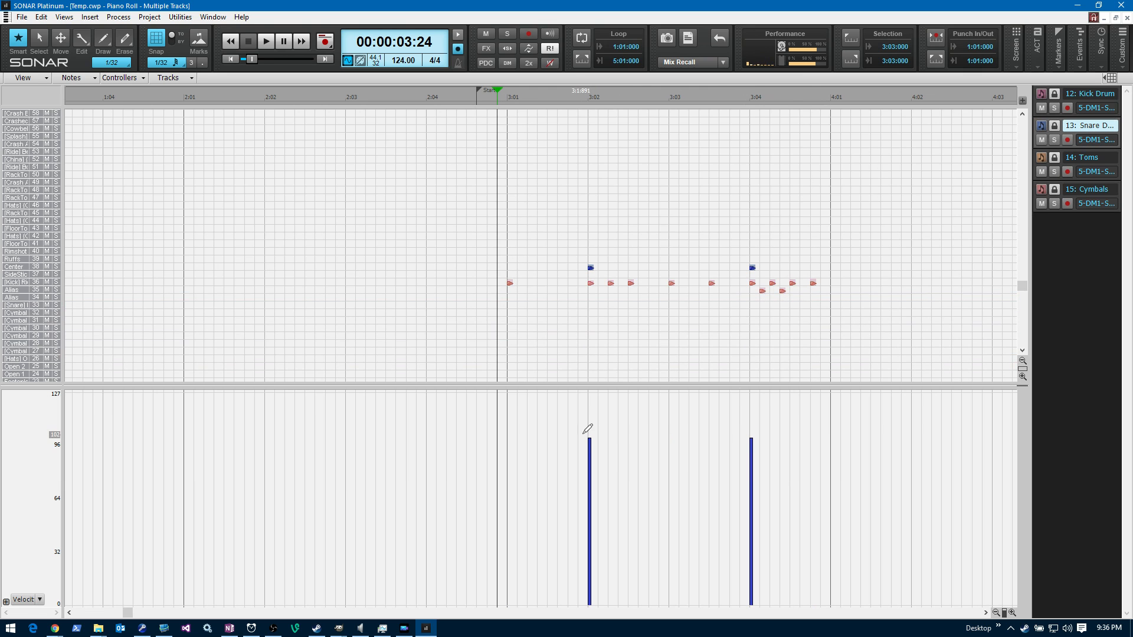
pyautogui.click(751, 418)
pyautogui.press('space')
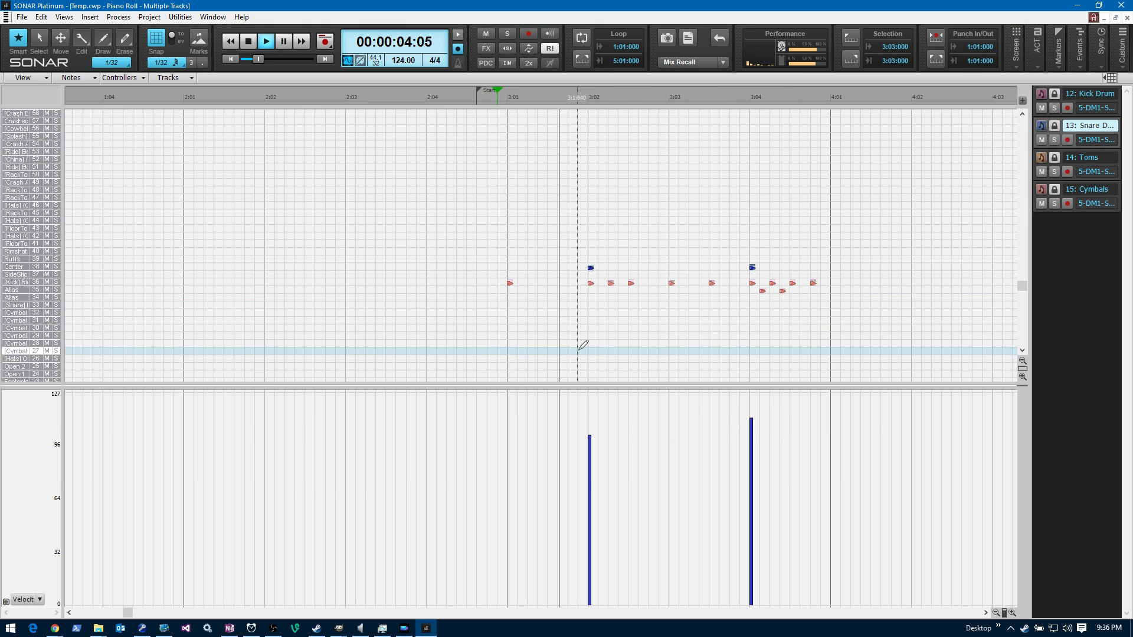
pyautogui.press('space')
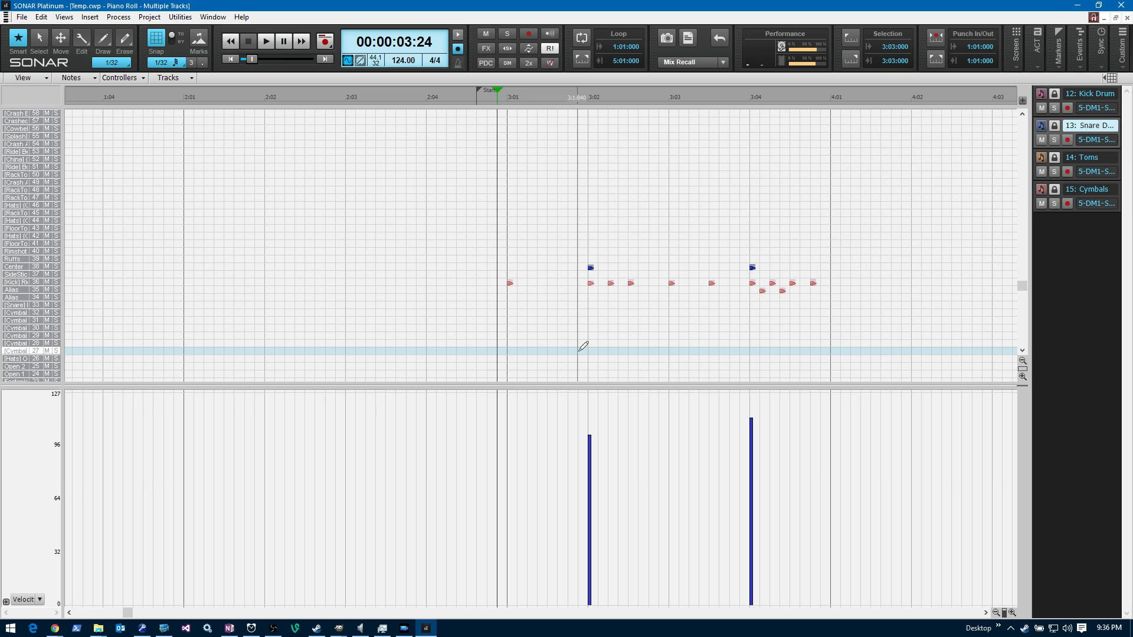
pyautogui.press('space')
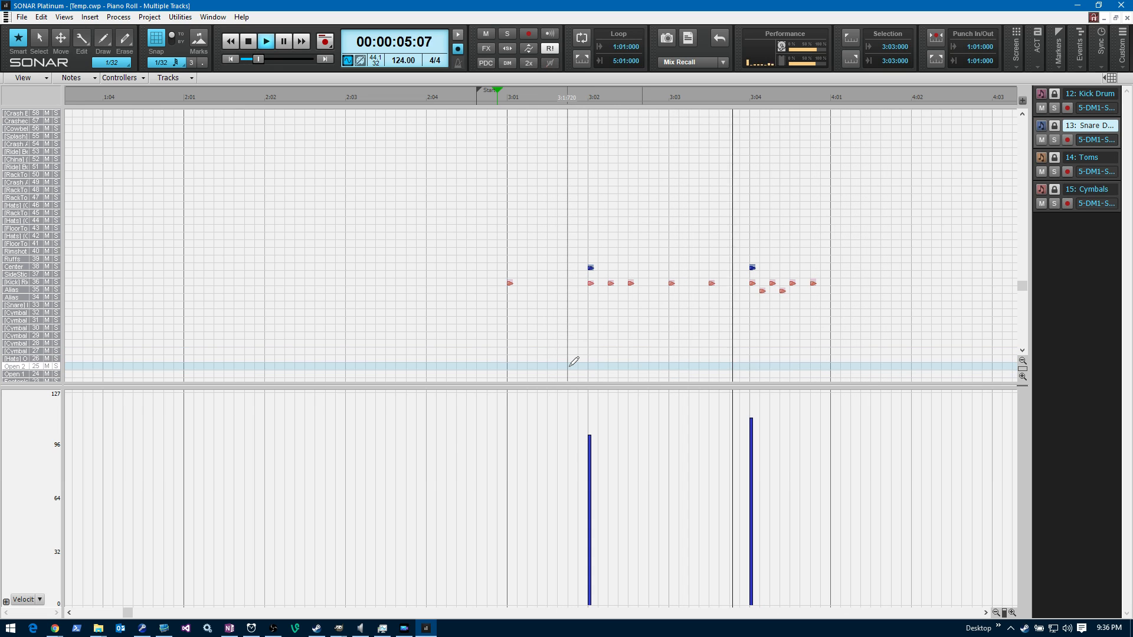
pyautogui.press('space')
# Try nudging the start time of the kick note at 3:01:000 in its note properties.
pyautogui.click(1087, 189)
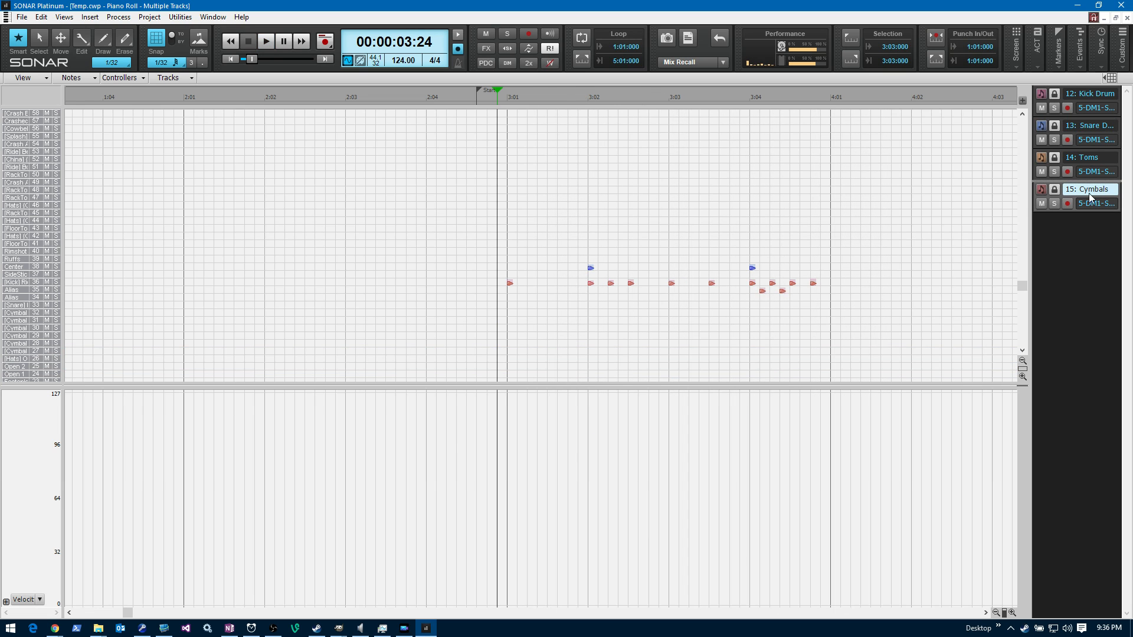
pyautogui.scroll(1, 537, 197)
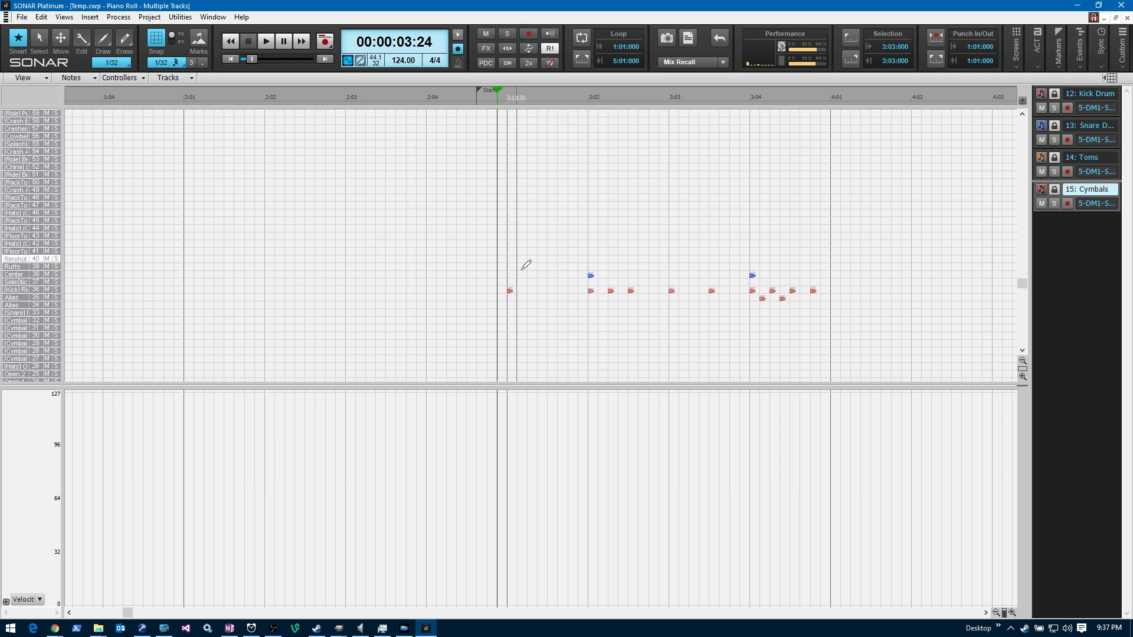
pyautogui.doubleClick(510, 291)
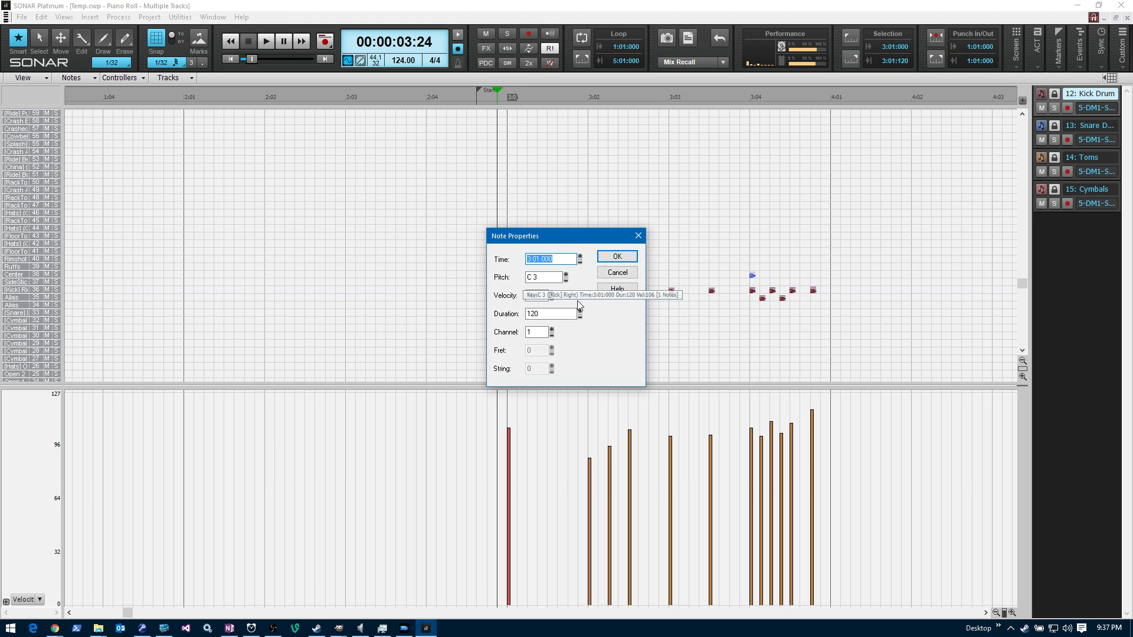
pyautogui.click(580, 258)
pyautogui.click(611, 255)
# Try shifting the snare and kick notes at 3:02:000 slightly off the beat in their note properties, moving the kick to 3:01:954.
pyautogui.click(594, 276)
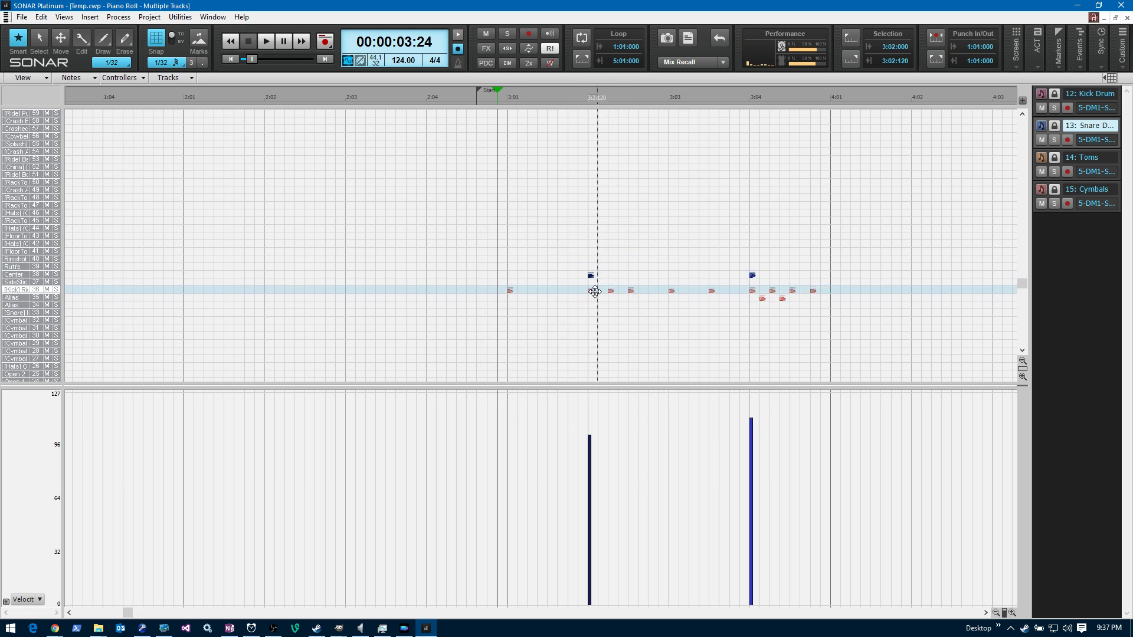
pyautogui.click(589, 291)
pyautogui.doubleClick(591, 276)
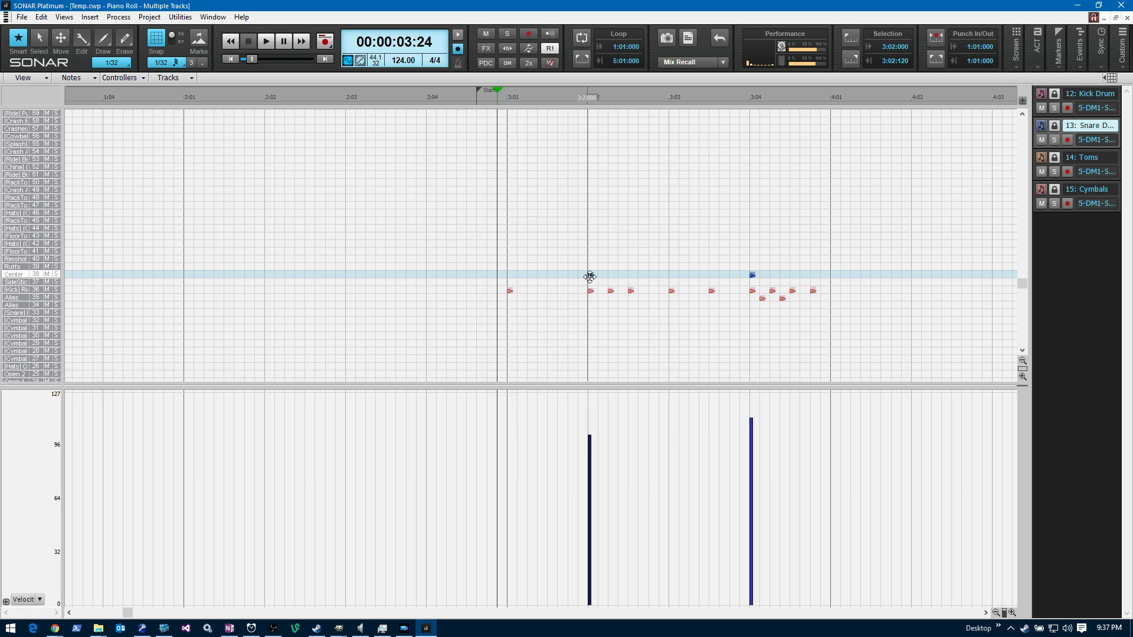
pyautogui.click(613, 254)
pyautogui.doubleClick(610, 290)
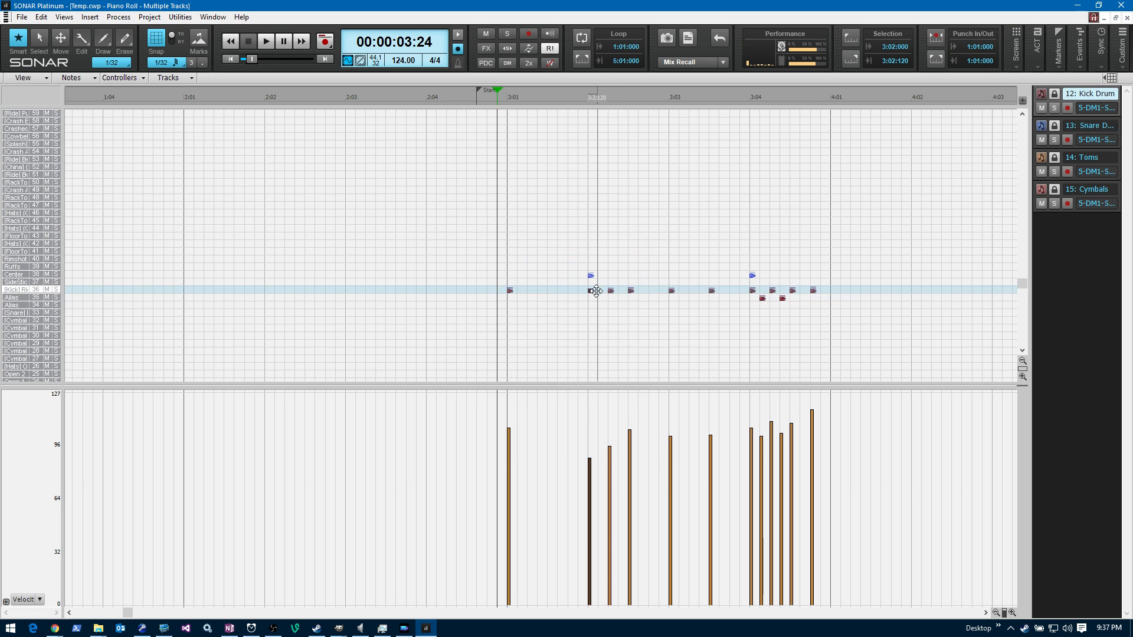
pyautogui.click(614, 255)
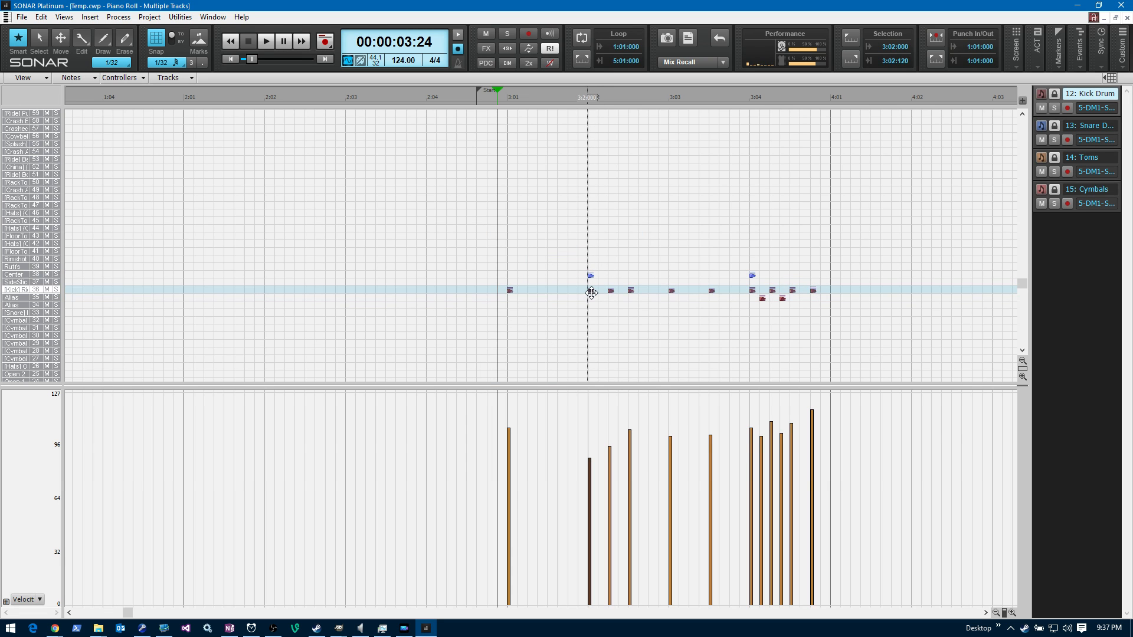
pyautogui.doubleClick(591, 290)
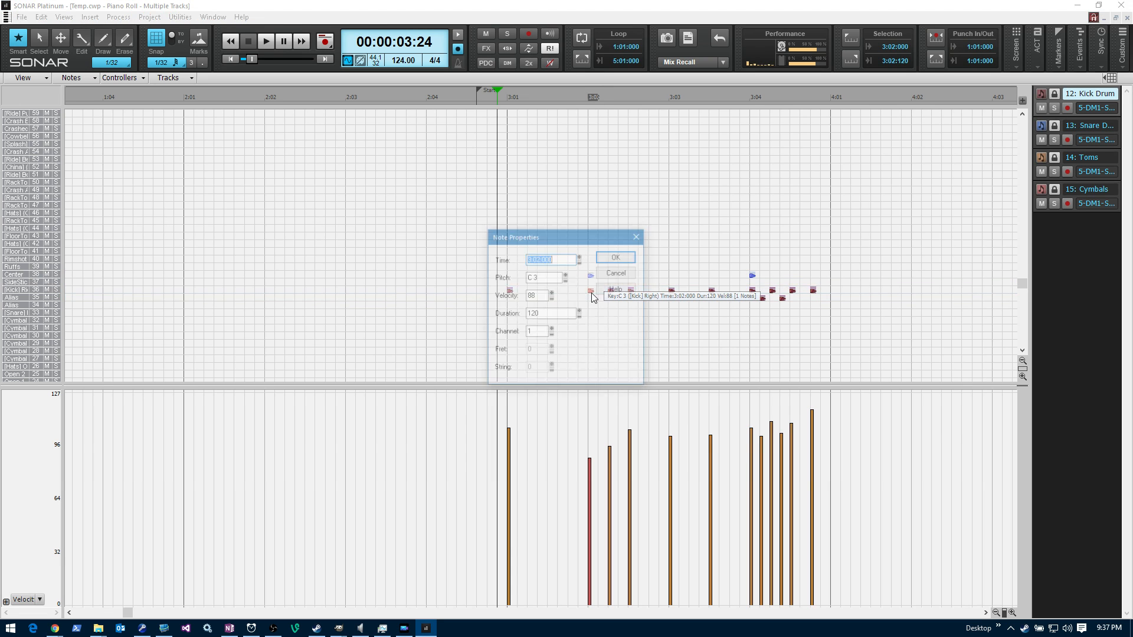
pyautogui.press('Down')
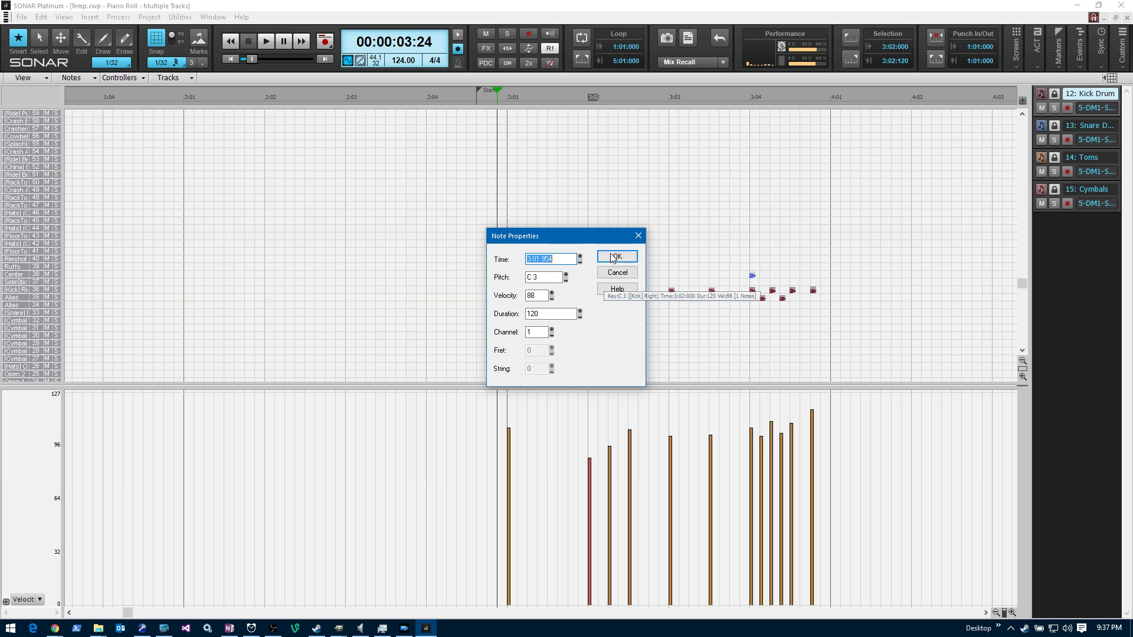
pyautogui.click(599, 272)
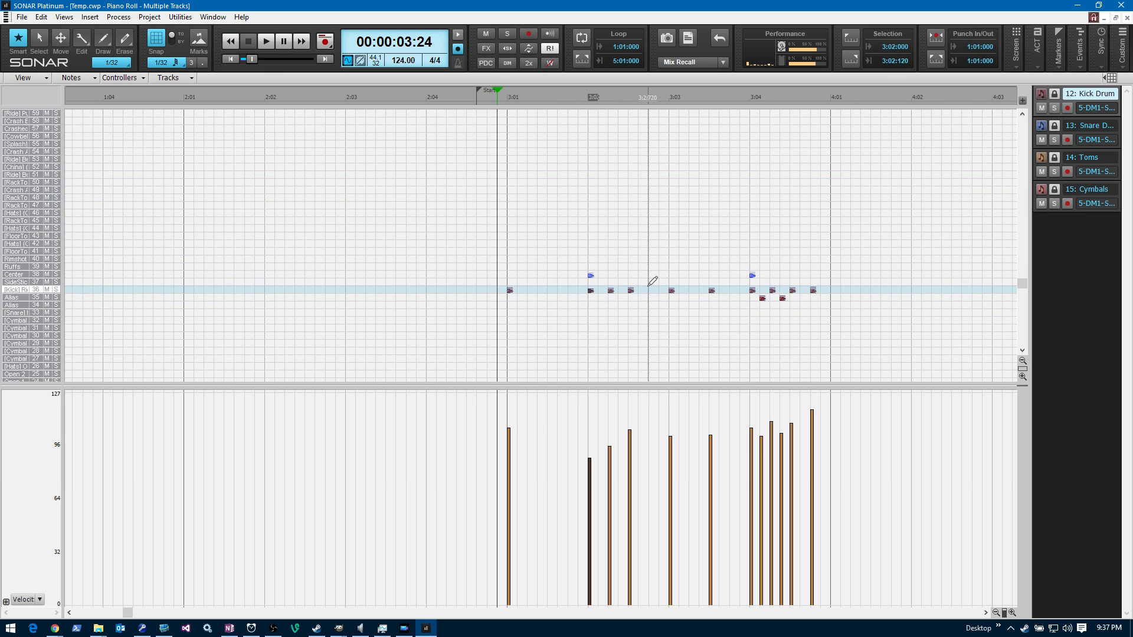
# Set the playback position at the Start marker just before bar 3 and play back the drum pattern.
pyautogui.moveTo(129, 615); pyautogui.dragTo(150, 613)
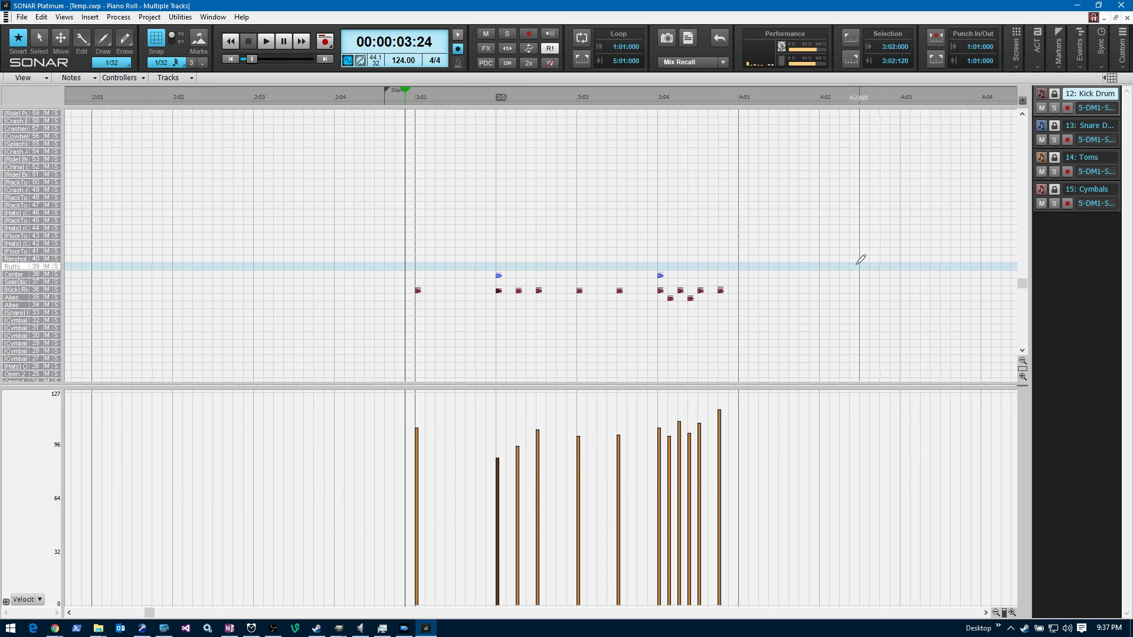
pyautogui.click(384, 258)
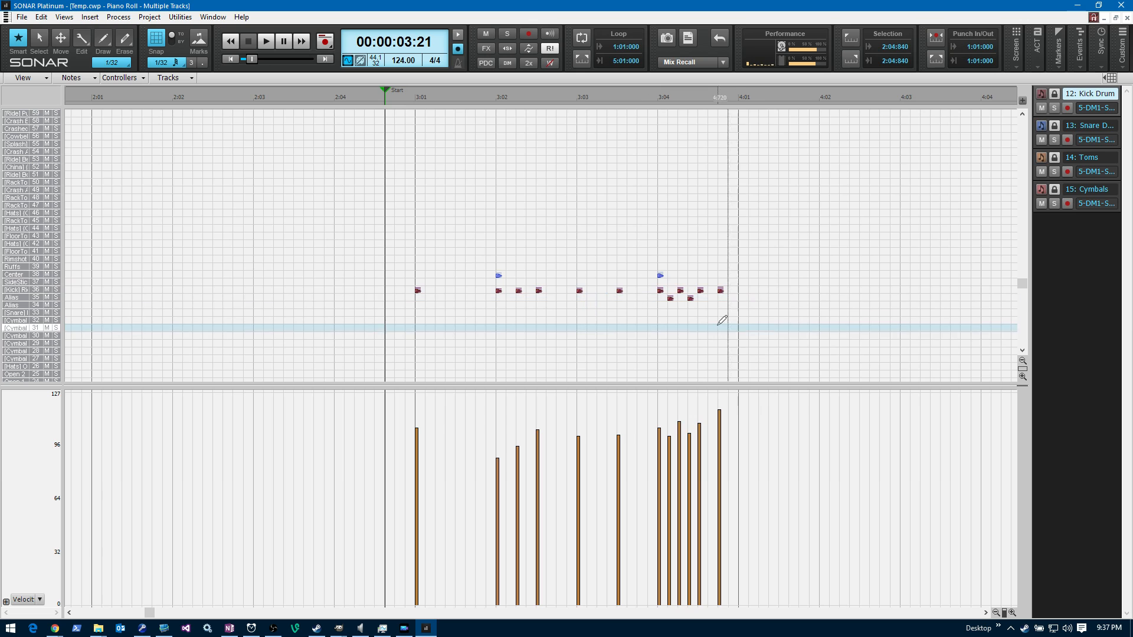
pyautogui.press('space')
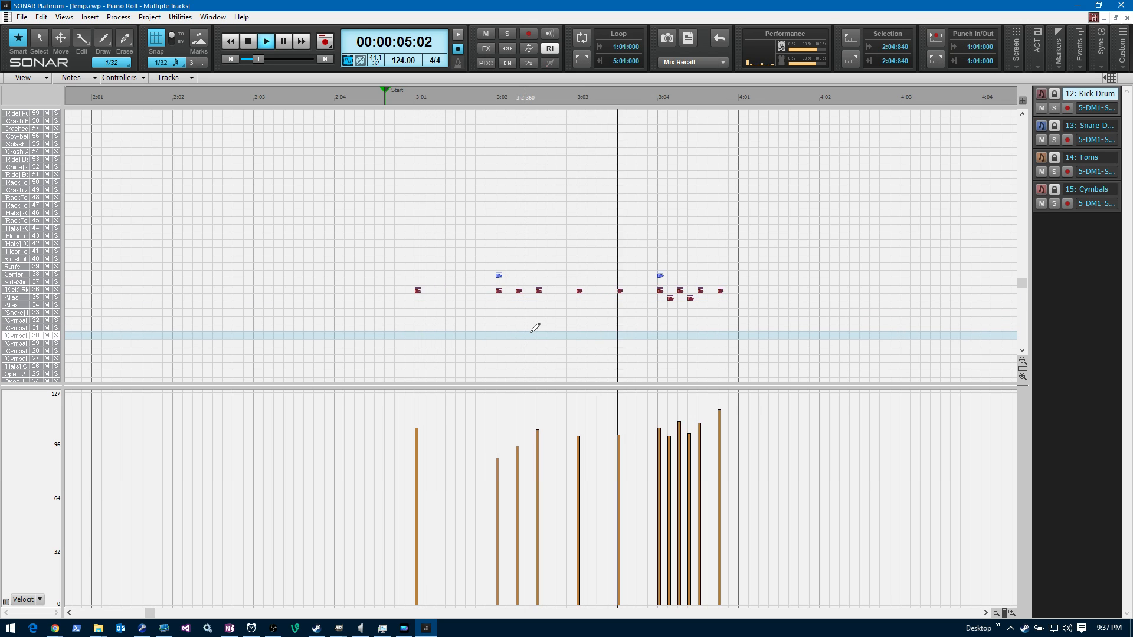
# Program cymbal notes in bar 3 on the Cymbals track, starting with a crash at 3:01:000, and play back the pattern.
pyautogui.press('space')
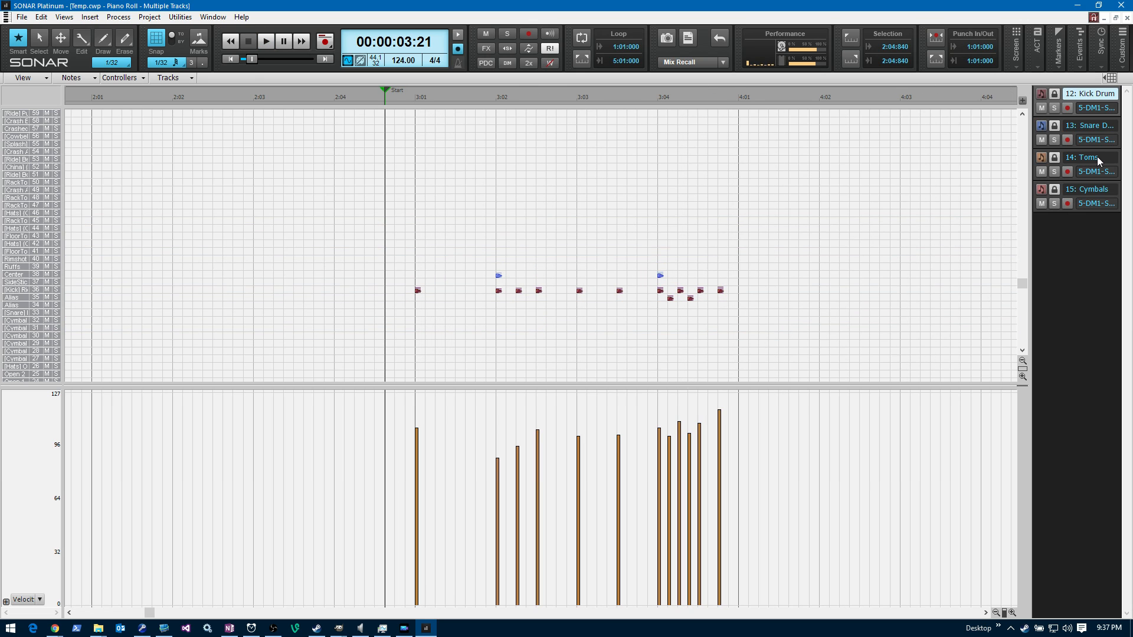
pyautogui.click(1099, 198)
pyautogui.click(419, 170)
pyautogui.moveTo(419, 170)
pyautogui.mouseDown()
pyautogui.moveTo(415, 146)
pyautogui.moveTo(418, 161)
pyautogui.mouseUp()
pyautogui.scroll(1, 449, 221)
pyautogui.press('space')
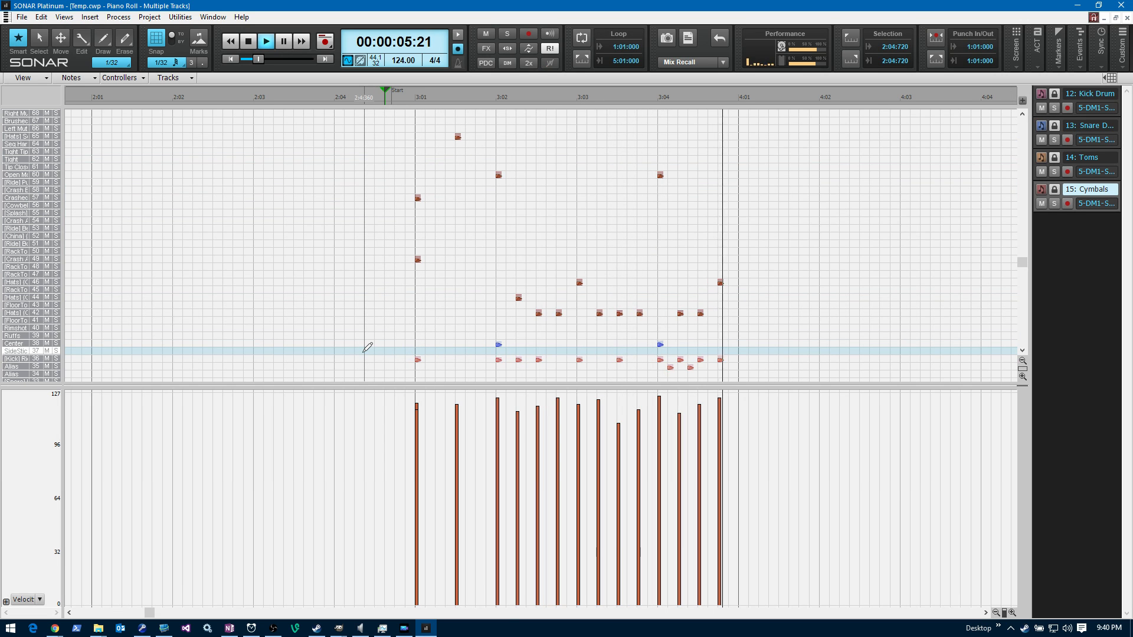
pyautogui.press('space')
# Return to the Track view and paste a copy of the drum clips from bars 3 and 4 at 5:01:000.
pyautogui.click(215, 17)
pyautogui.doubleClick(270, 113)
pyautogui.hotkey('ctrl', 'z')
pyautogui.click(215, 17)
pyautogui.click(247, 102)
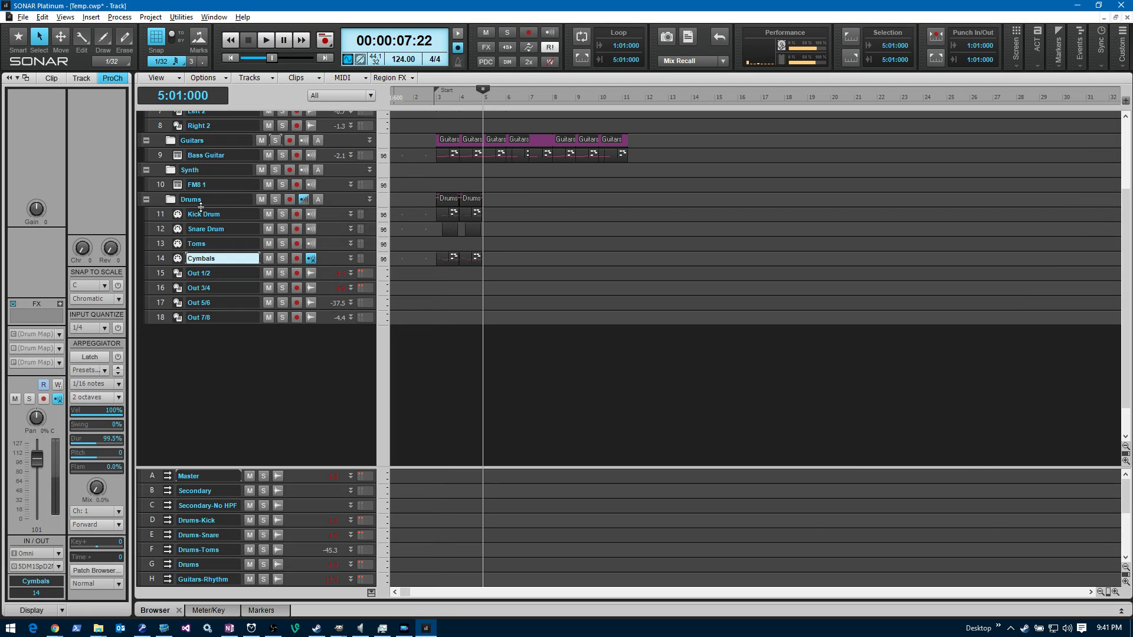
pyautogui.click(201, 214)
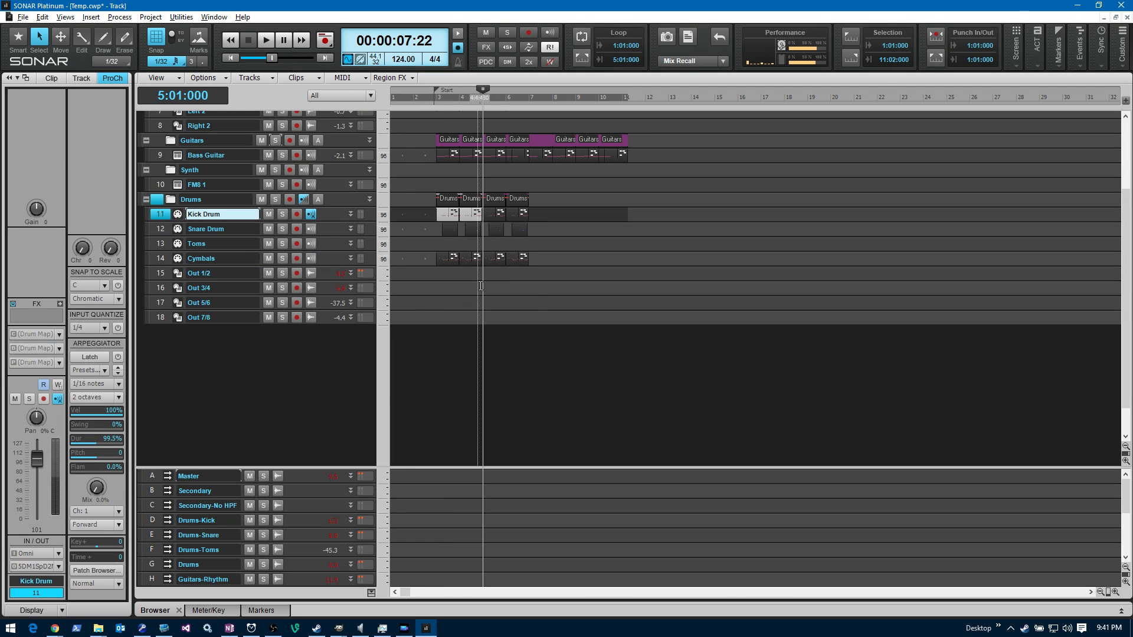
# Open the Kick Drum, Snare Drum, Toms and Cymbals tracks together in the Piano Roll.
pyautogui.keyDown('shift'); pyautogui.click(159, 260); pyautogui.keyUp('shift')
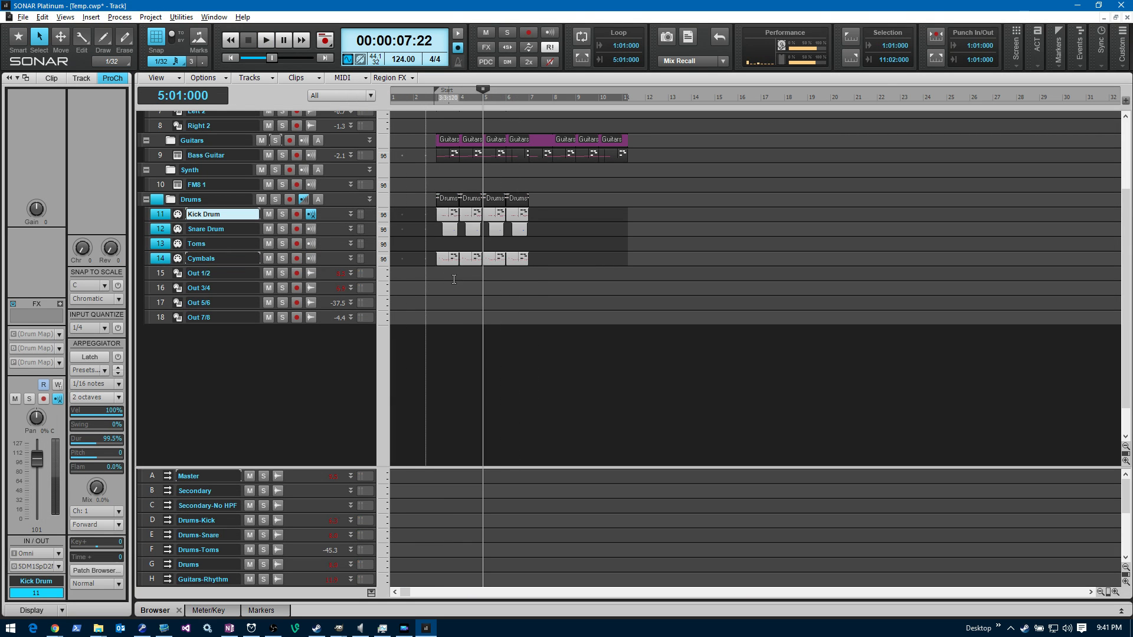
pyautogui.hotkey('alt', '3')
pyautogui.moveTo(1023, 154); pyautogui.dragTo(1028, 488)
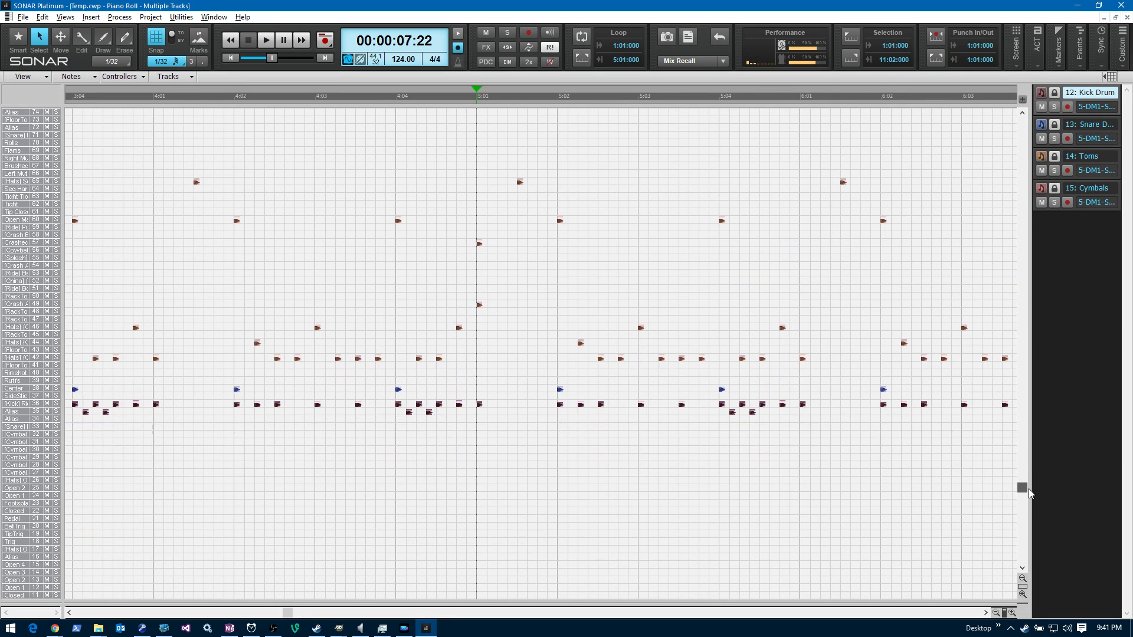
# Play back the drum pattern in bars 5 and 6 from different positions.
pyautogui.click(537, 412)
pyautogui.press('space')
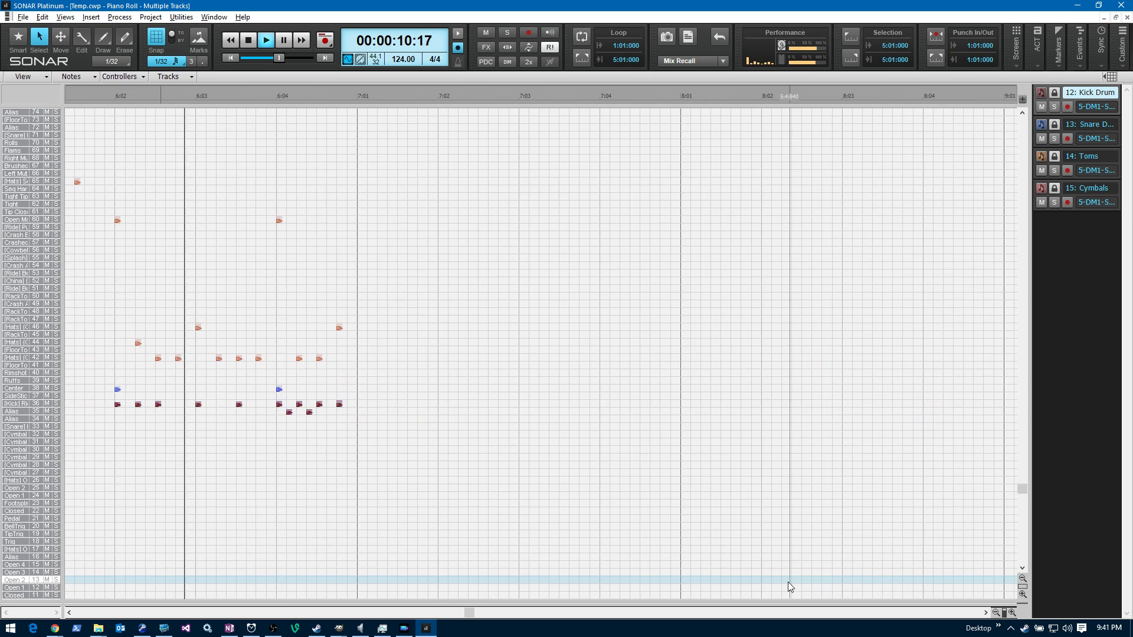
pyautogui.press('space')
pyautogui.click(476, 457)
pyautogui.press('space')
pyautogui.press('space')
pyautogui.click(415, 449)
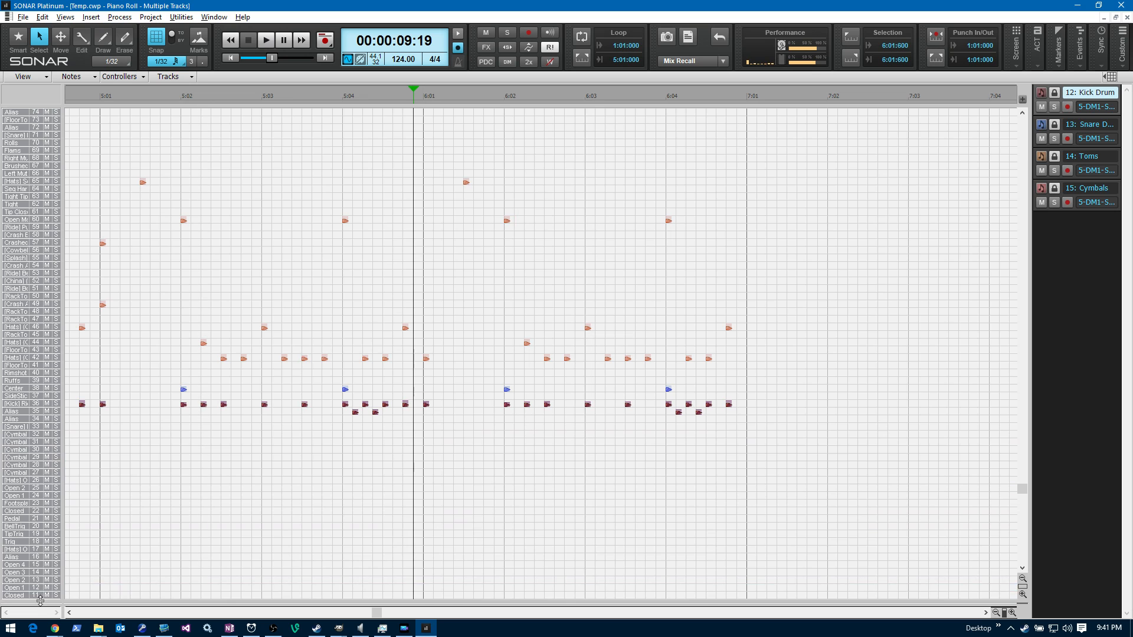
# Reveal the velocity pane below the notes and play back bar 6 from 5:04:840.
pyautogui.moveTo(40, 601); pyautogui.dragTo(41, 425)
pyautogui.moveTo(49, 606); pyautogui.dragTo(58, 421)
pyautogui.click(404, 310)
pyautogui.press('space')
pyautogui.press('space')
pyautogui.press('space')
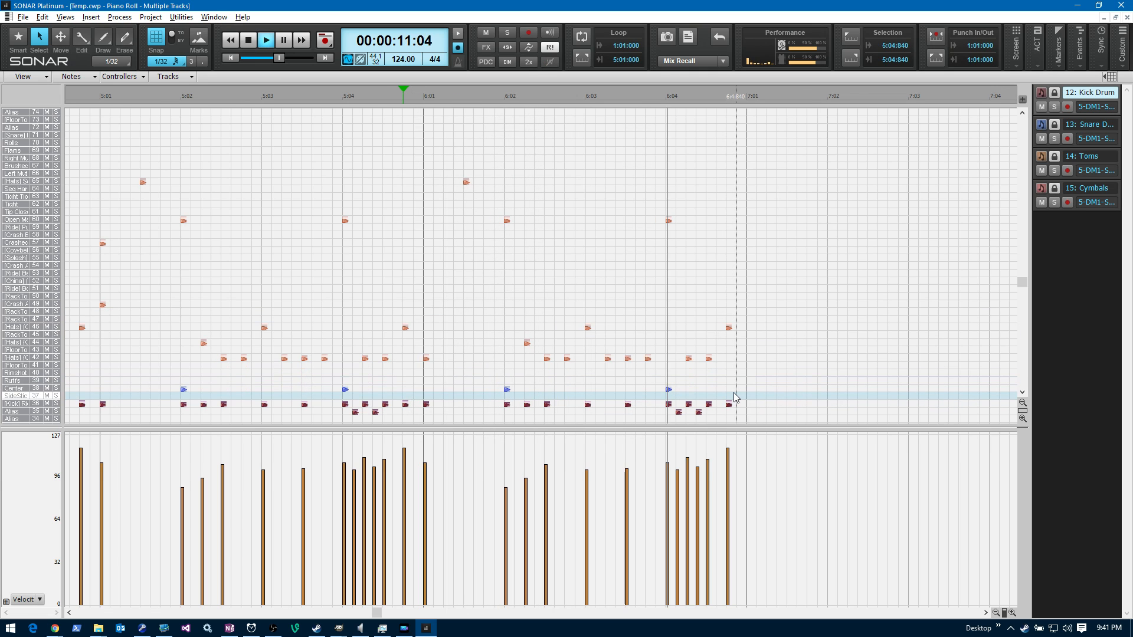
pyautogui.press('space')
# Start a tom fill on the Toms track with two rack tom hits on note 48 at 6:04:240 and 6:04:360.
pyautogui.scroll(-7, 802, 393)
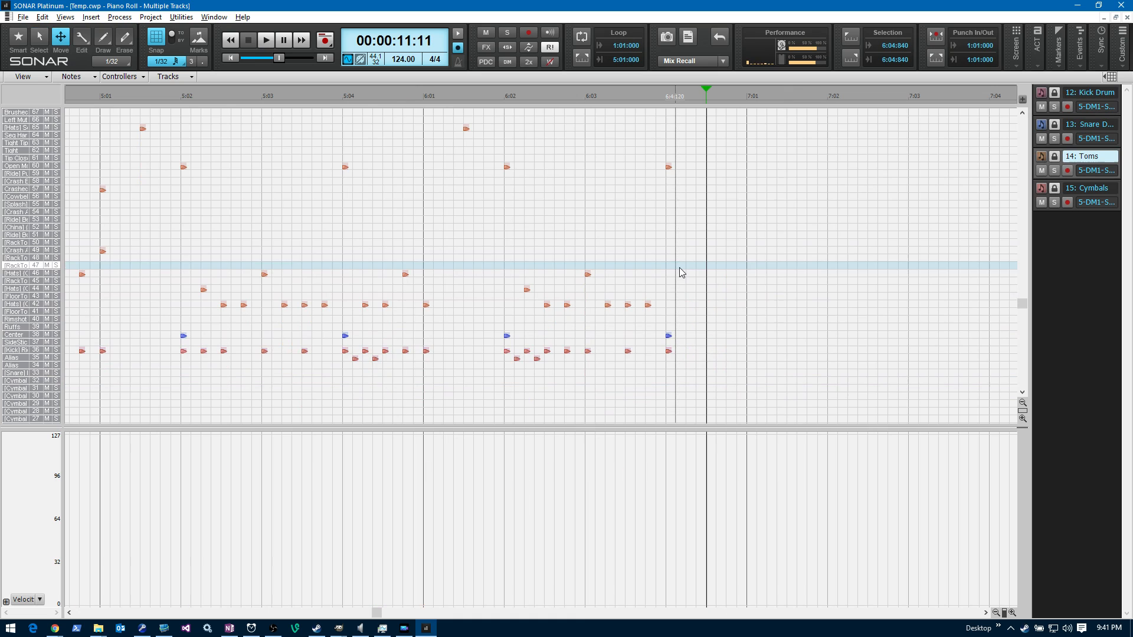
pyautogui.press('F9')
pyautogui.click(698, 273)
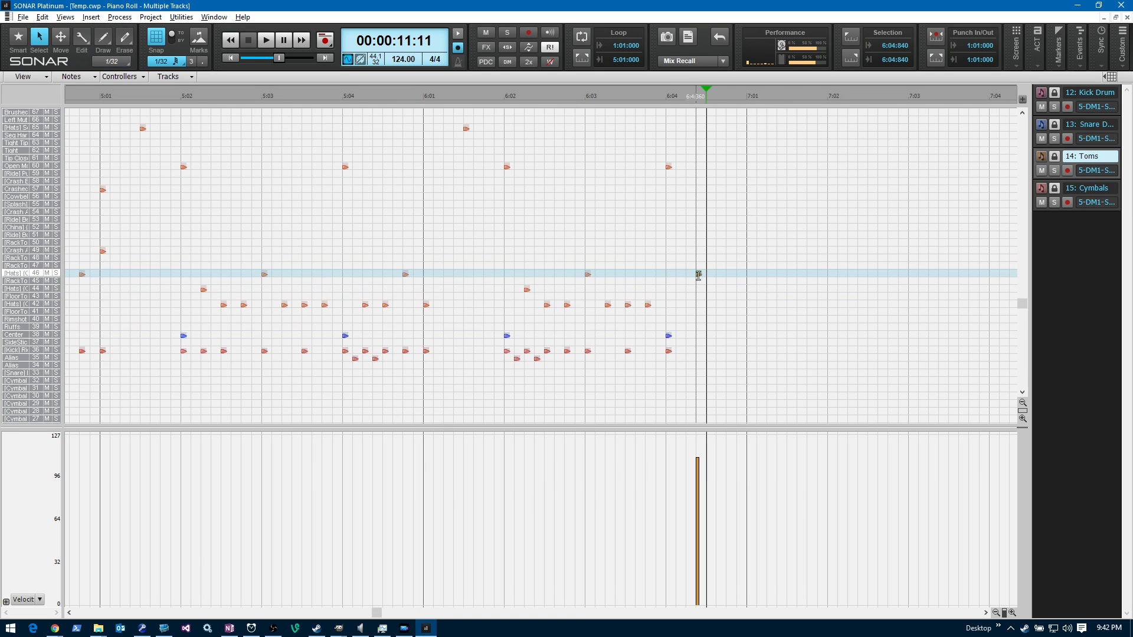
pyautogui.moveTo(699, 274); pyautogui.dragTo(688, 258)
pyautogui.click(706, 257)
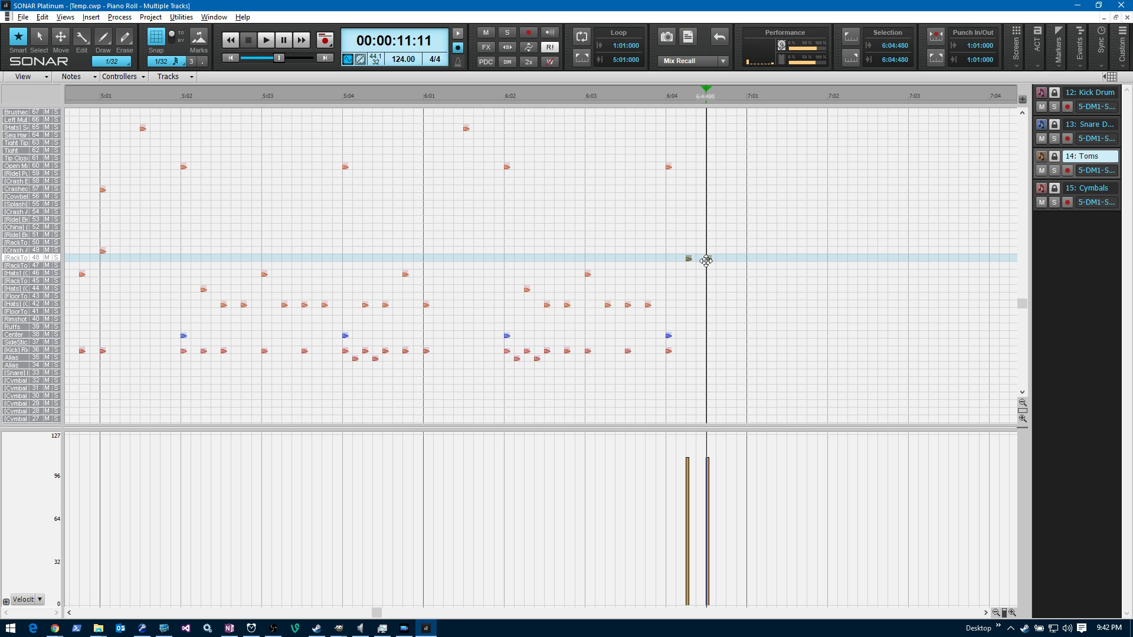
pyautogui.moveTo(708, 260); pyautogui.dragTo(699, 261)
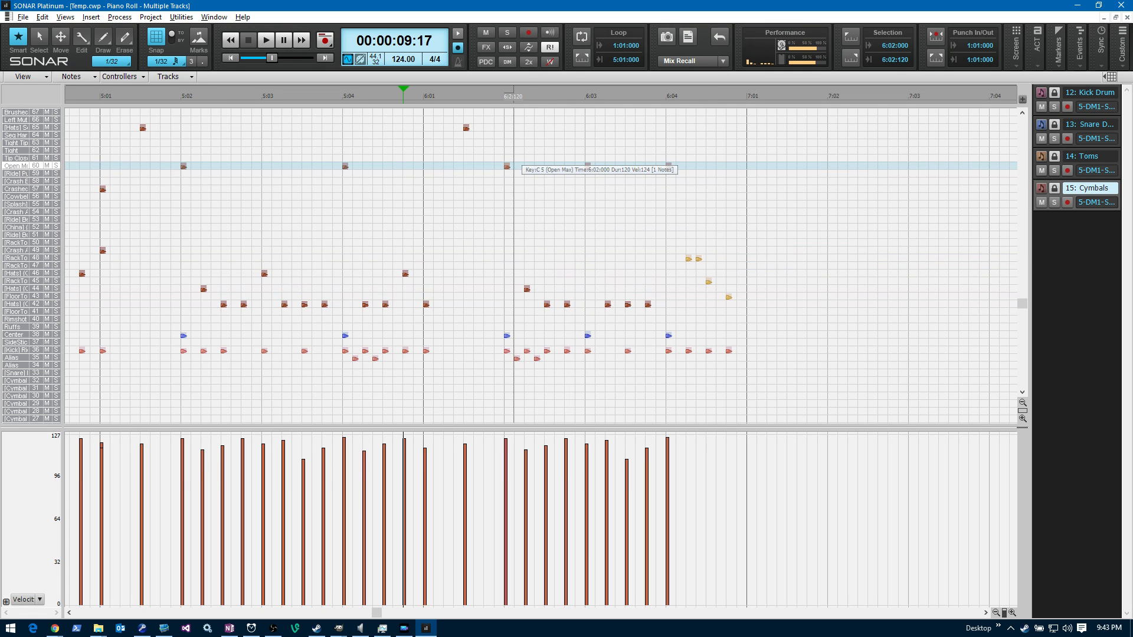
# Move the cymbal notes at 6:02:000, 6:03:000 and 6:04:000 to notes 57, 49 and 32 respectively.
pyautogui.moveTo(509, 167); pyautogui.dragTo(508, 190)
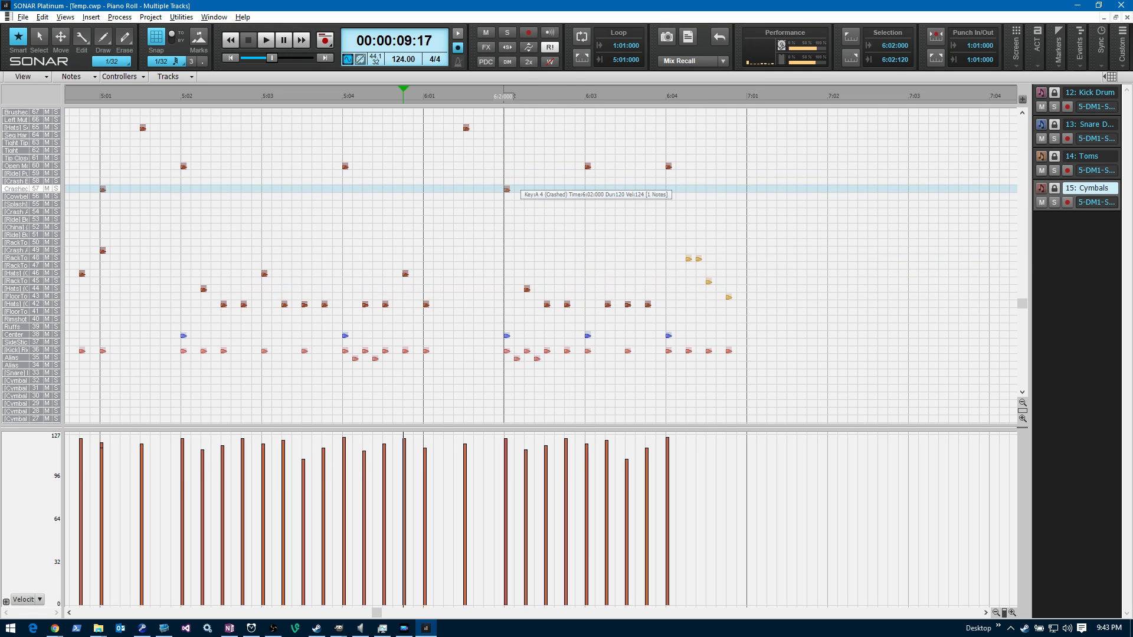
pyautogui.scroll(5, 587, 171)
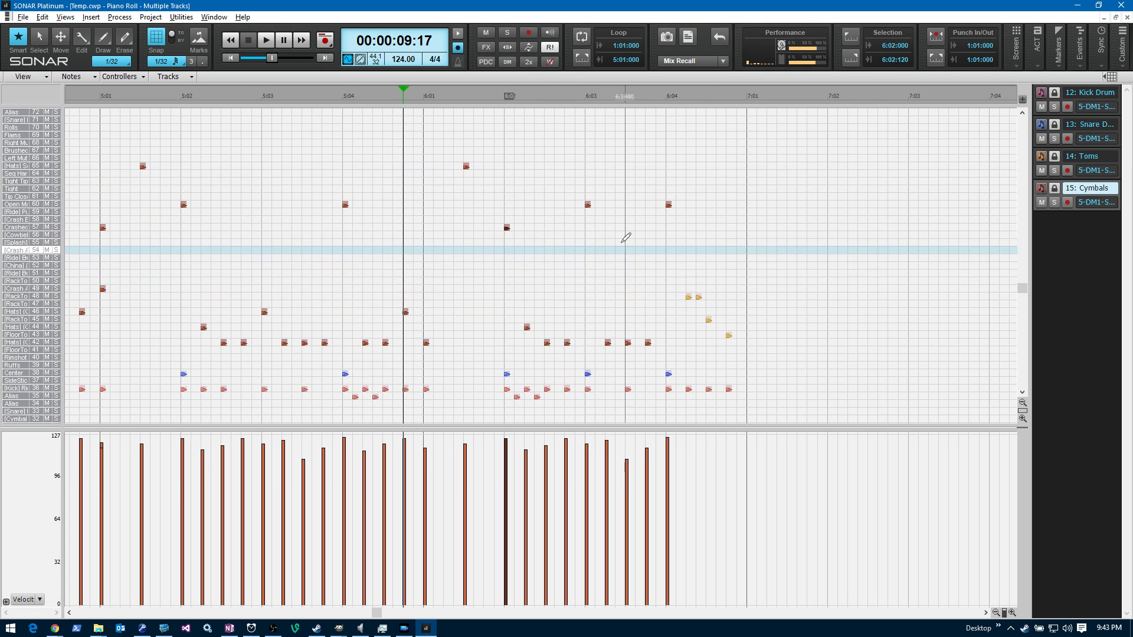
pyautogui.moveTo(588, 206); pyautogui.dragTo(588, 290)
pyautogui.click(668, 205)
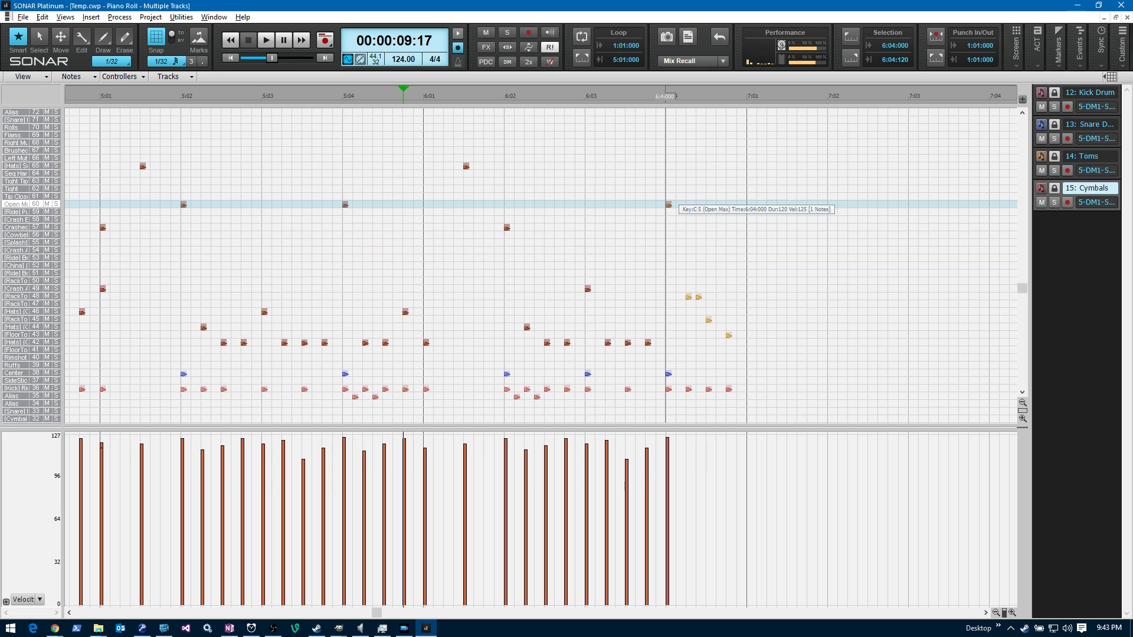
pyautogui.moveTo(668, 205); pyautogui.dragTo(668, 343)
pyautogui.click(507, 151)
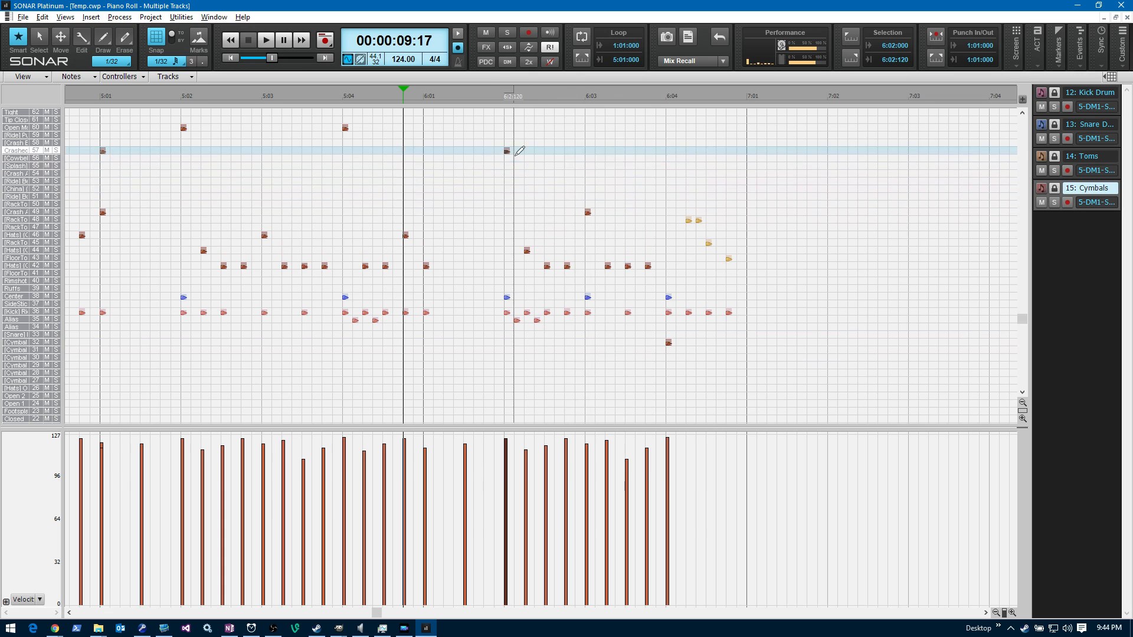
pyautogui.click(668, 343)
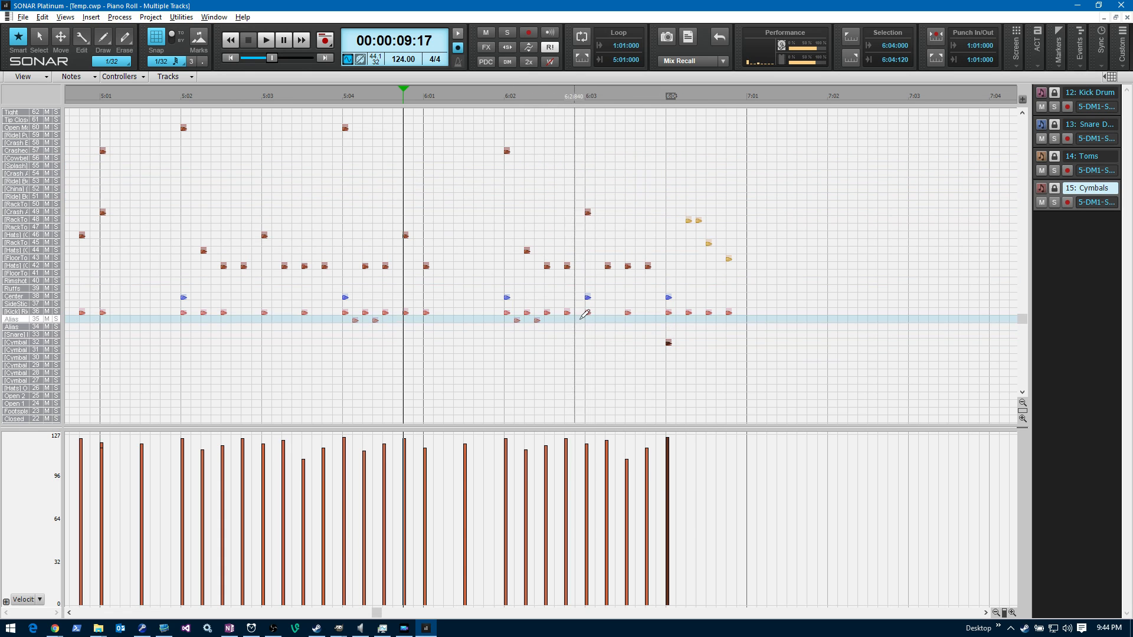
# Move the hi-hat note at 6:02:240 down to note 42 and play back bar 6 from just before its downbeat.
pyautogui.scroll(2, 469, 218)
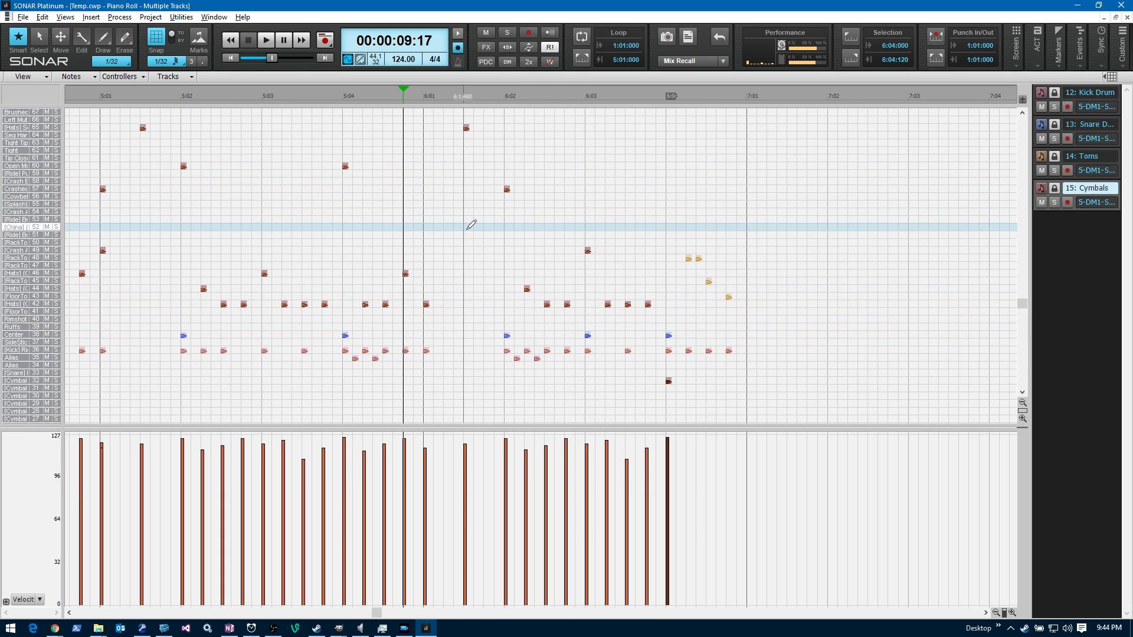
pyautogui.moveTo(525, 289); pyautogui.dragTo(525, 304)
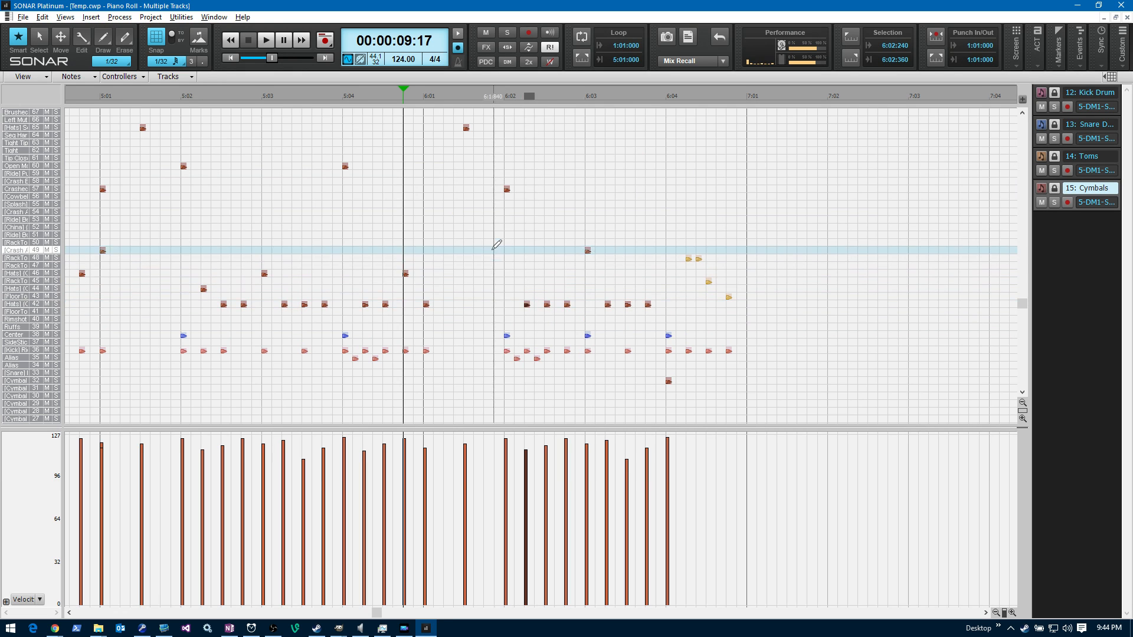
pyautogui.press('space')
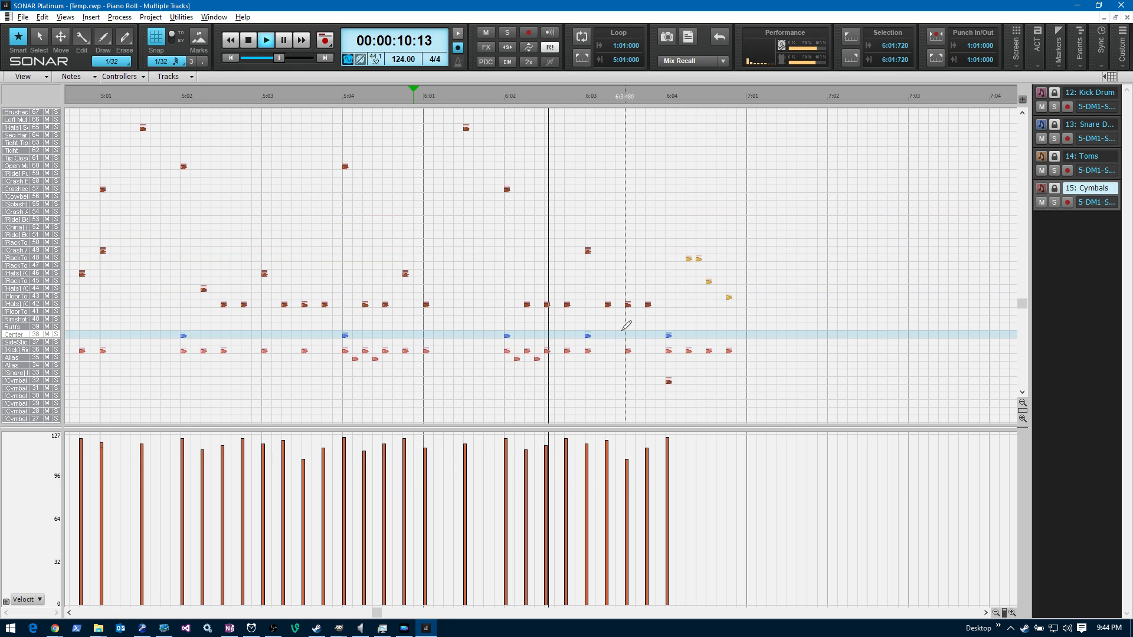
pyautogui.press('space')
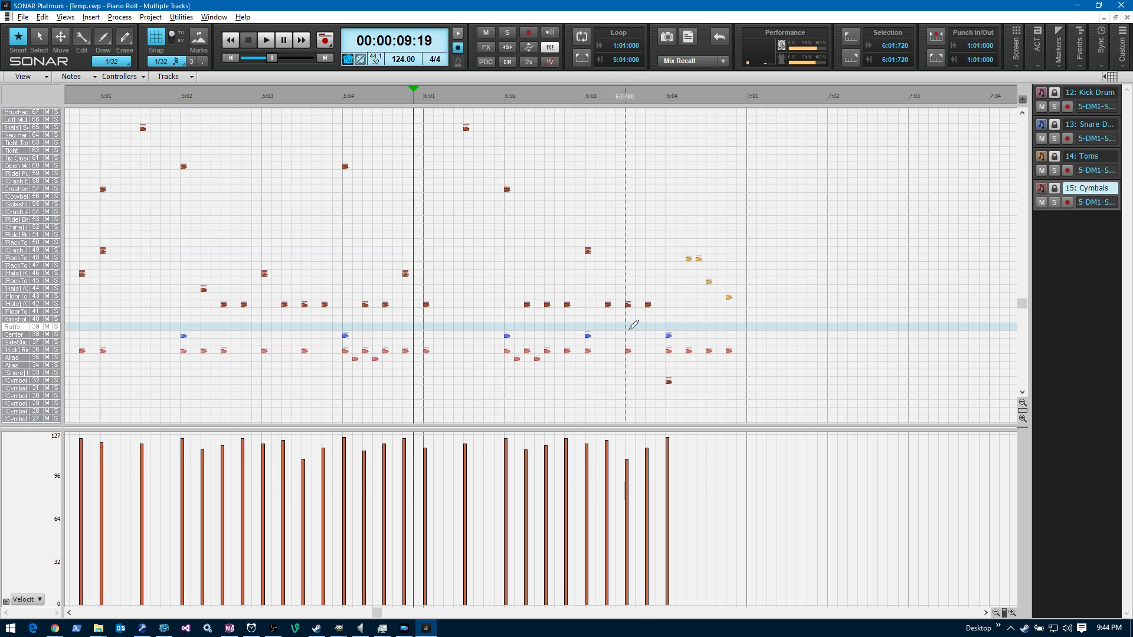
pyautogui.press('space')
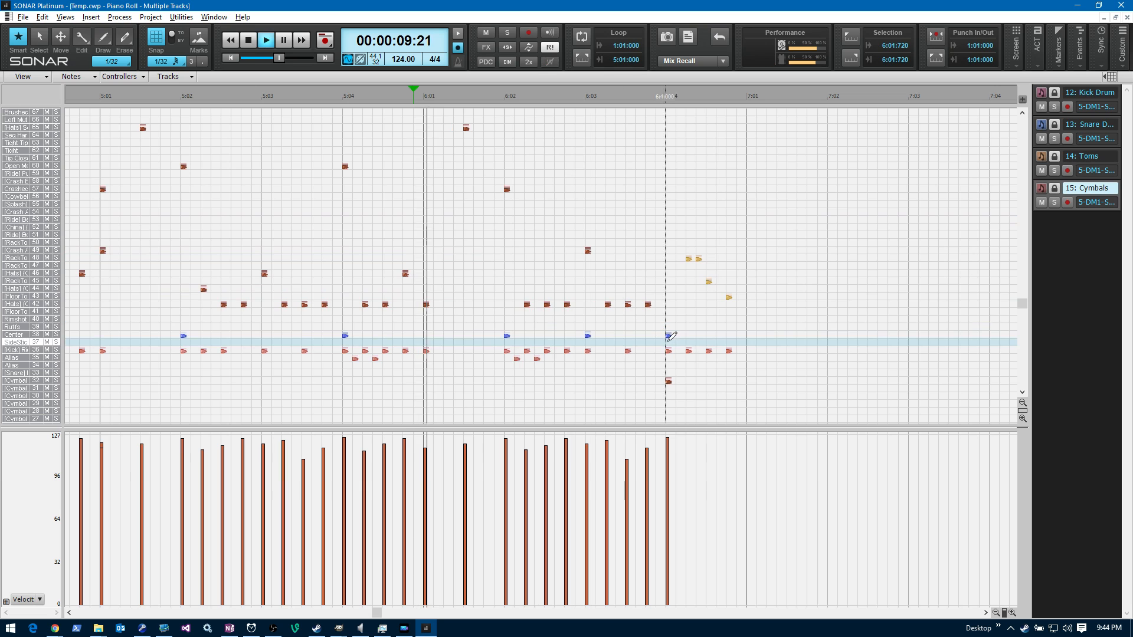
pyautogui.press('space')
# Make Toms the active track to show its velocities and play back bar 6.
pyautogui.click(1097, 158)
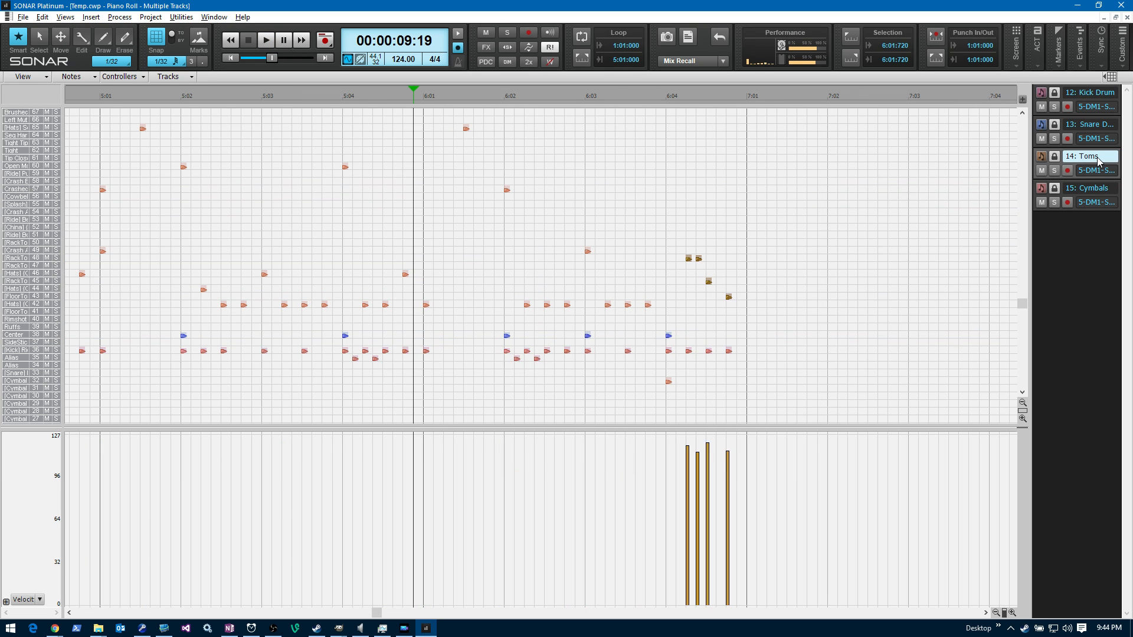
pyautogui.press('space')
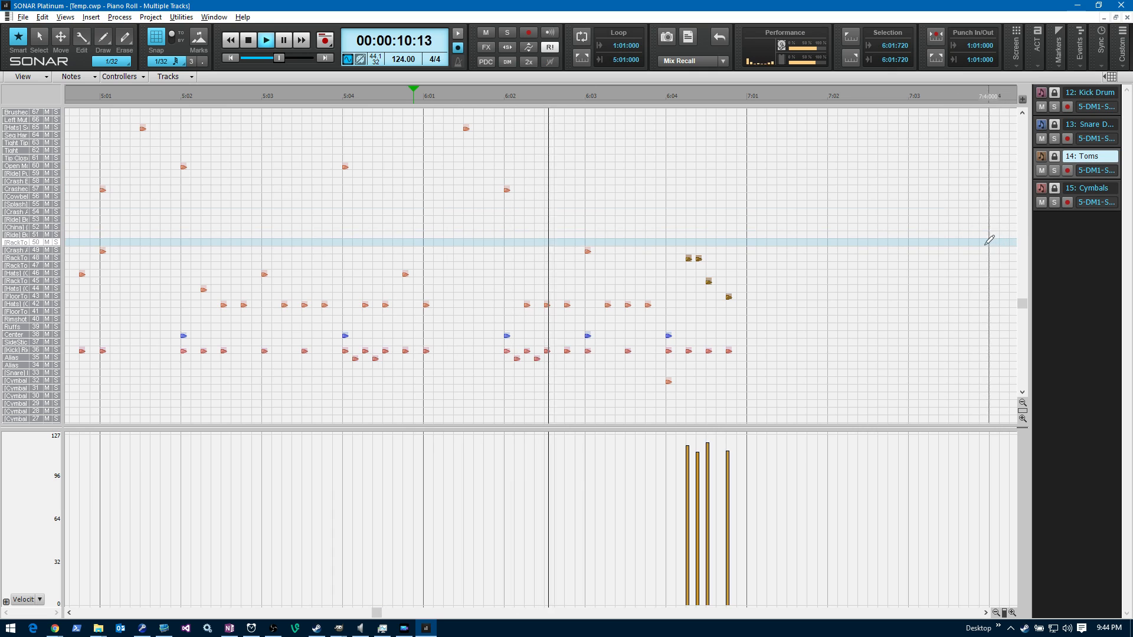
pyautogui.press('space')
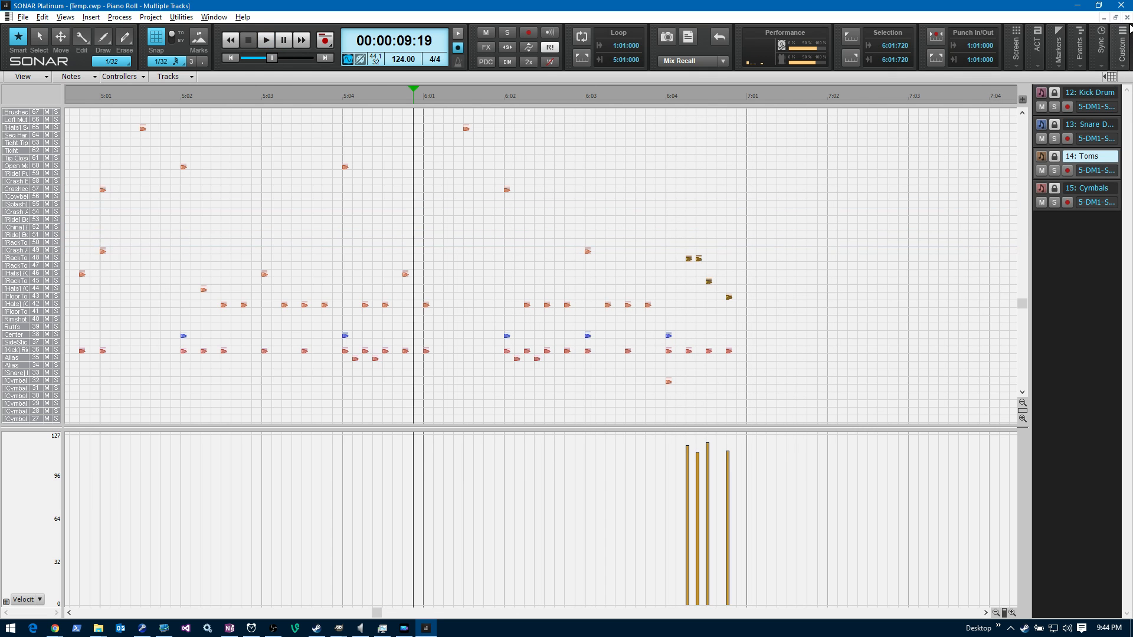
# Return to the Track view and copy all drum clips in bars 3 to 6 to 7:01:000, pasting from the Kick Drum track.
pyautogui.click(1126, 17)
pyautogui.moveTo(500, 592); pyautogui.dragTo(407, 592)
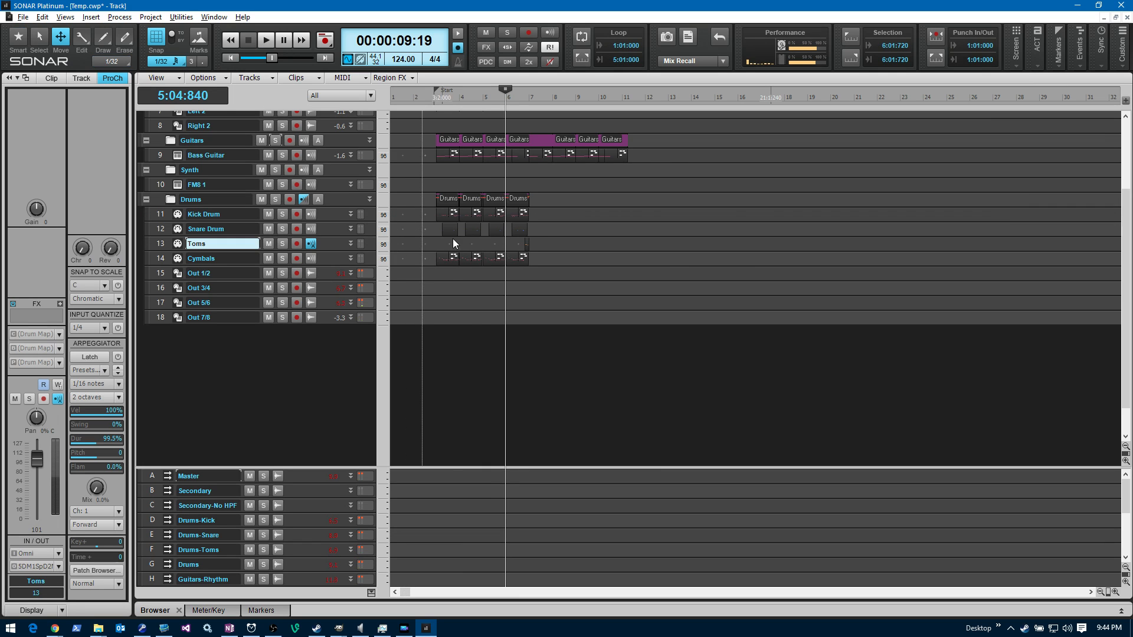
pyautogui.rightClick(462, 226)
pyautogui.click(445, 214)
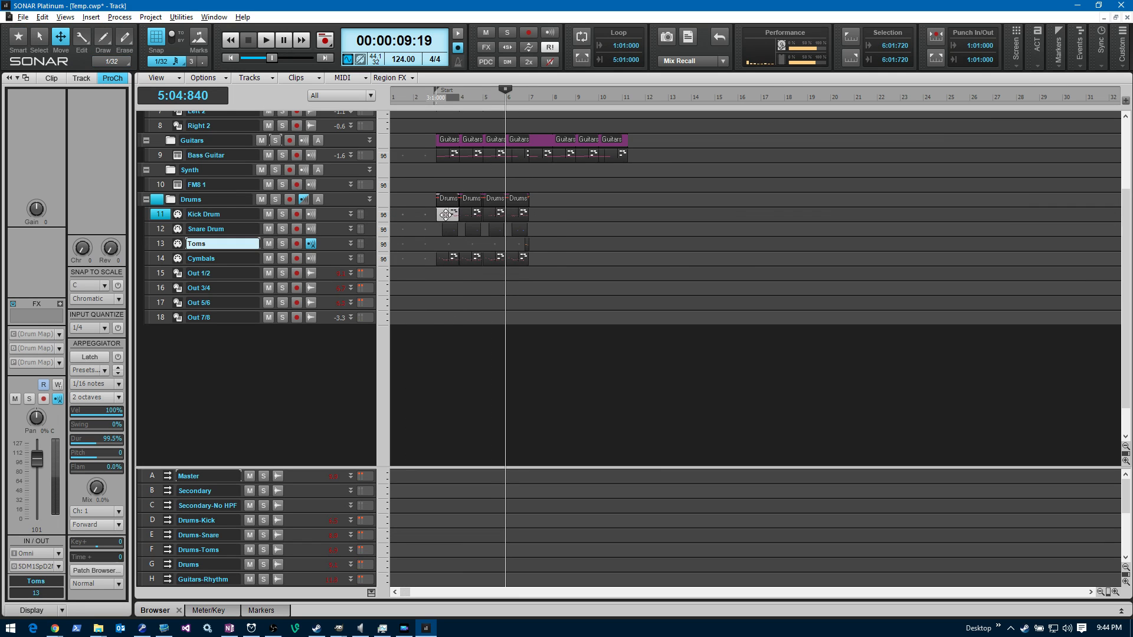
pyautogui.moveTo(514, 261); pyautogui.dragTo(527, 282)
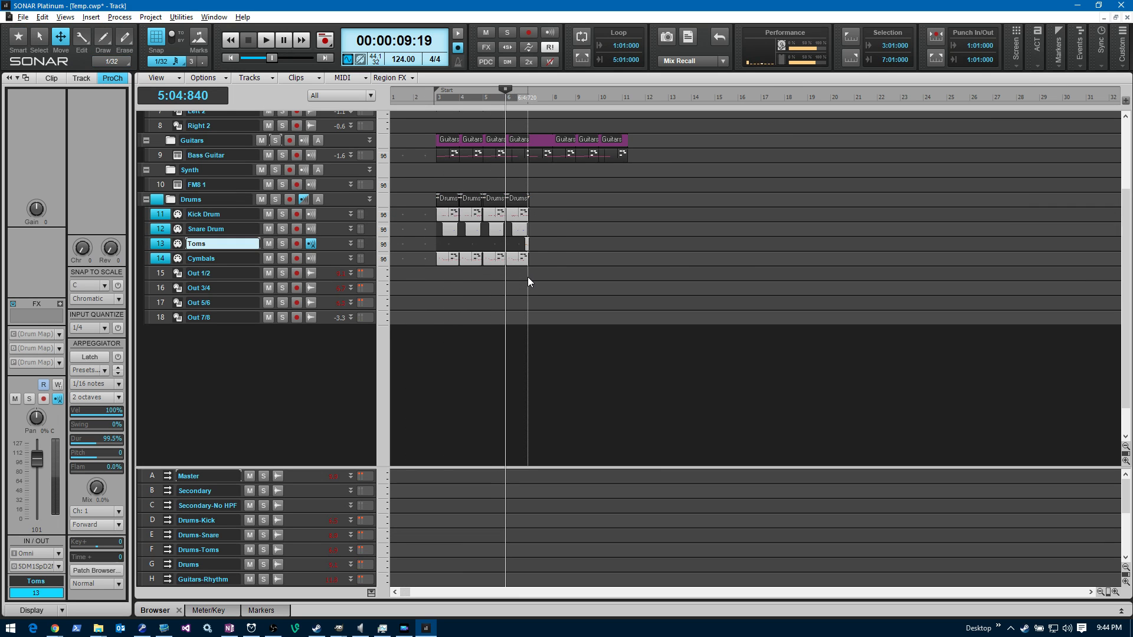
pyautogui.press('F5')
pyautogui.click(529, 182)
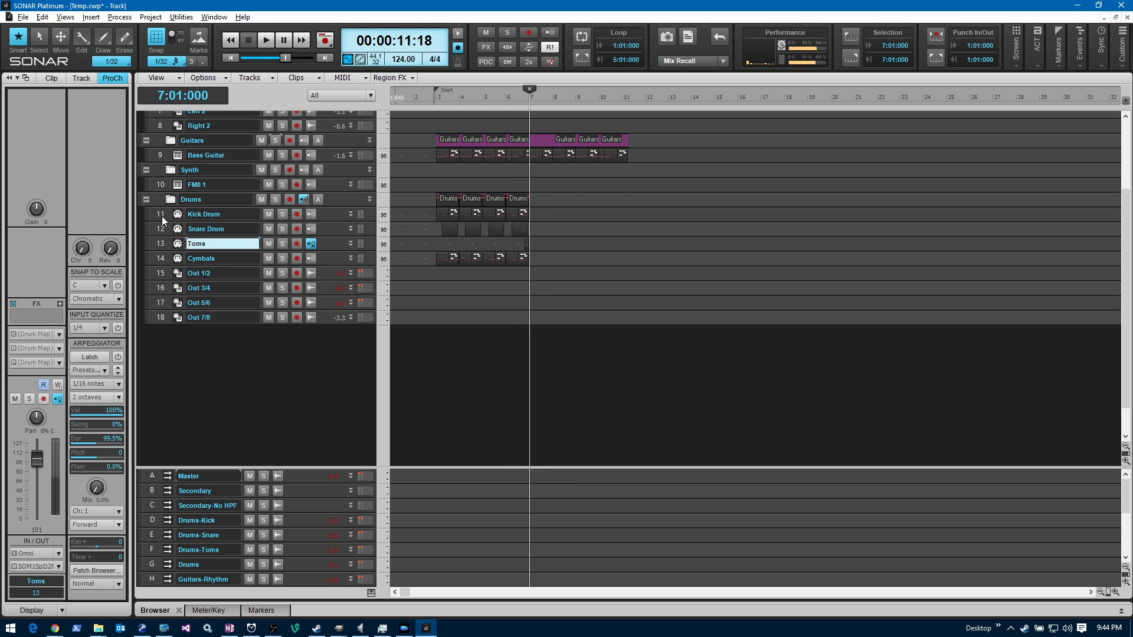
pyautogui.click(160, 214)
pyautogui.hotkey('ctrl', 'v')
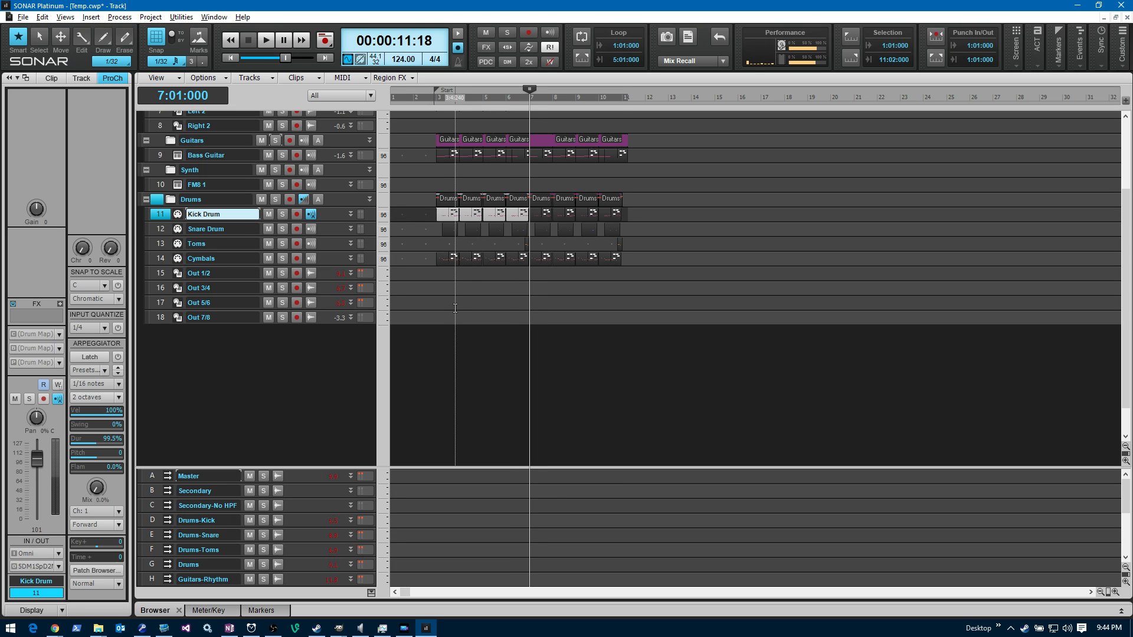
# Set the playback position to the Start marker just before bar 3 and play back the full arrangement through bar 10.
pyautogui.press('F7')
pyautogui.click(438, 276)
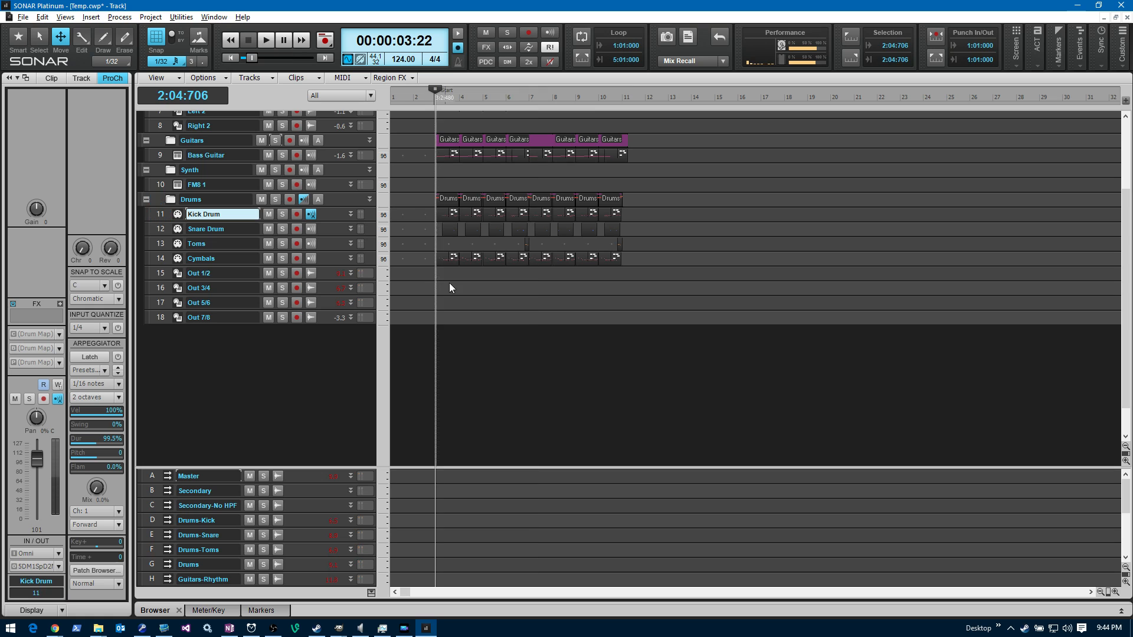
pyautogui.scroll(3, 522, 338)
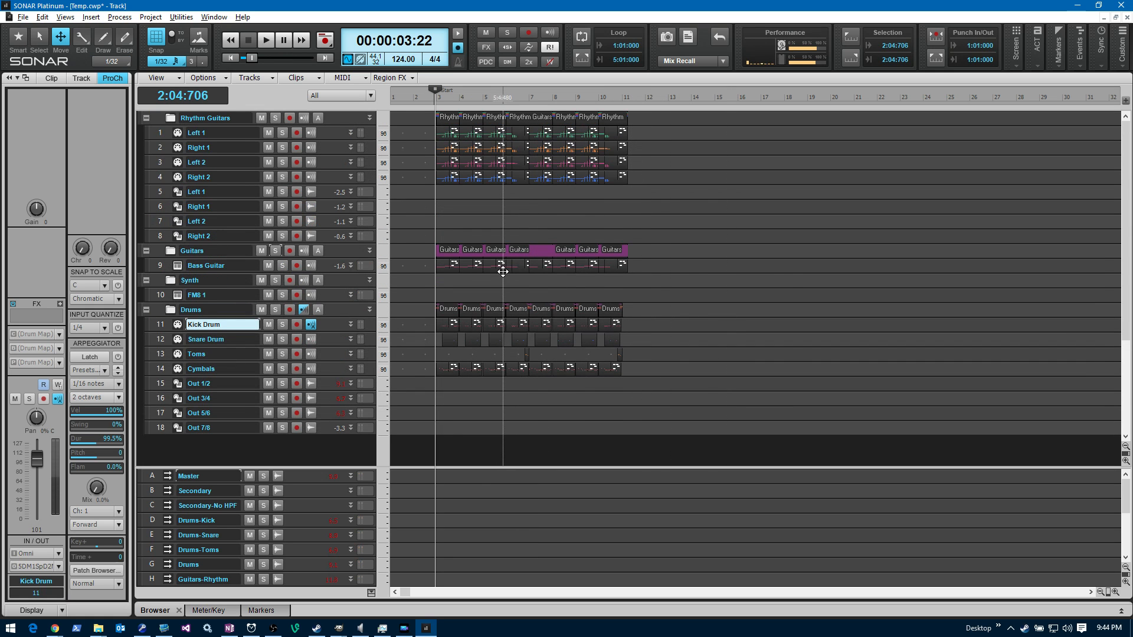
pyautogui.press('space')
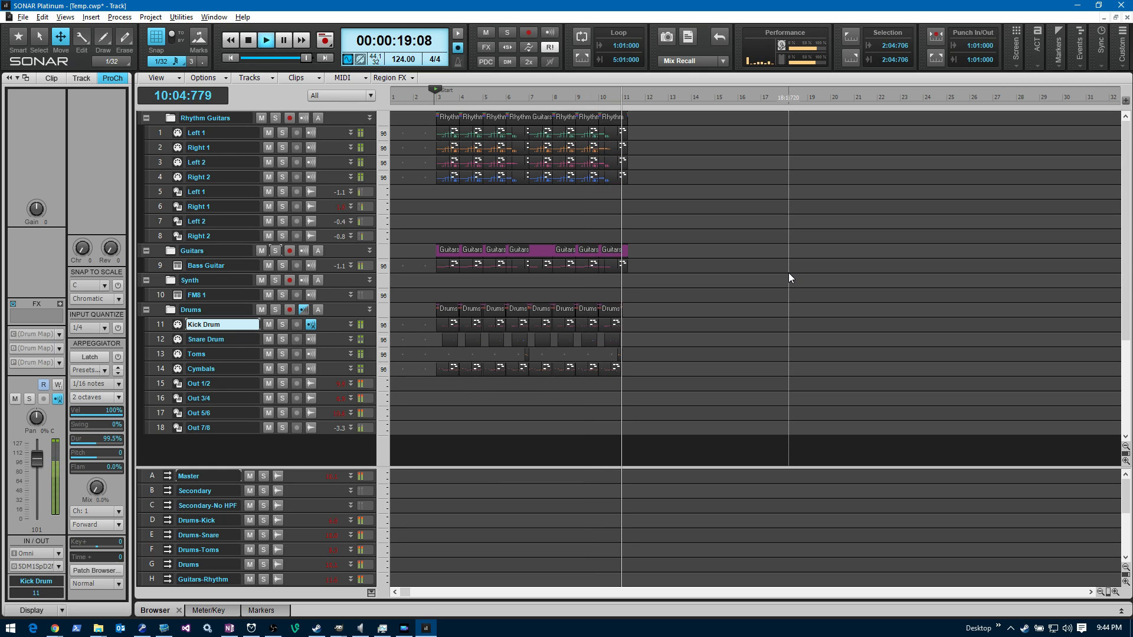
pyautogui.press('space')
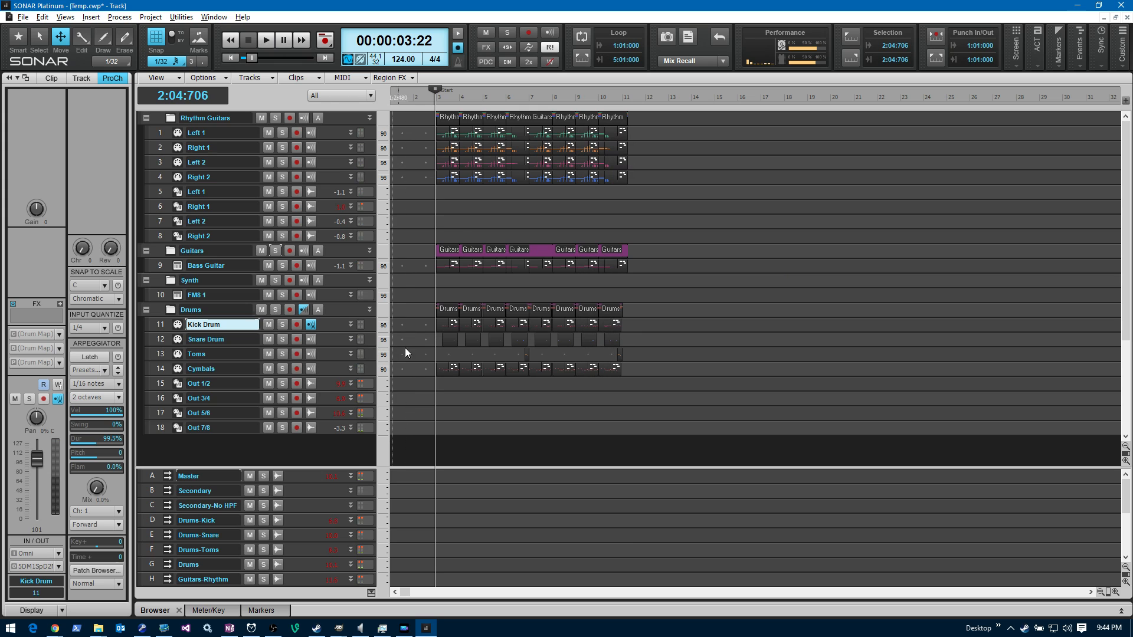
# Expand the Master bus, open its iZotope Ozone 7 effect and take it out of bypass.
pyautogui.click(353, 478)
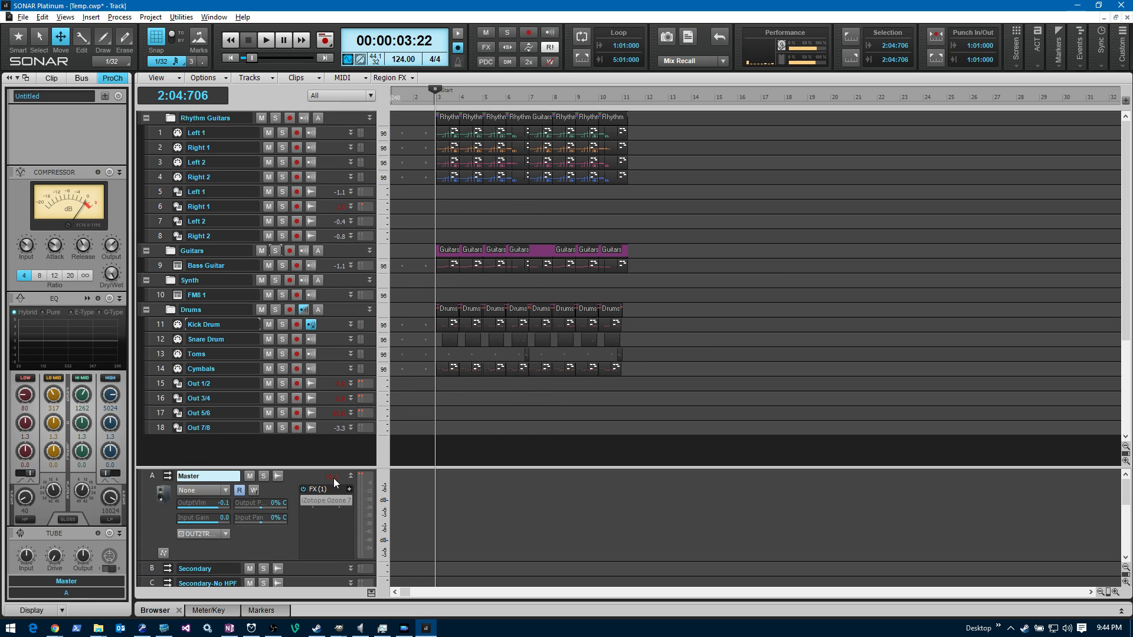
pyautogui.doubleClick(328, 501)
pyautogui.moveTo(740, 89); pyautogui.dragTo(664, 79)
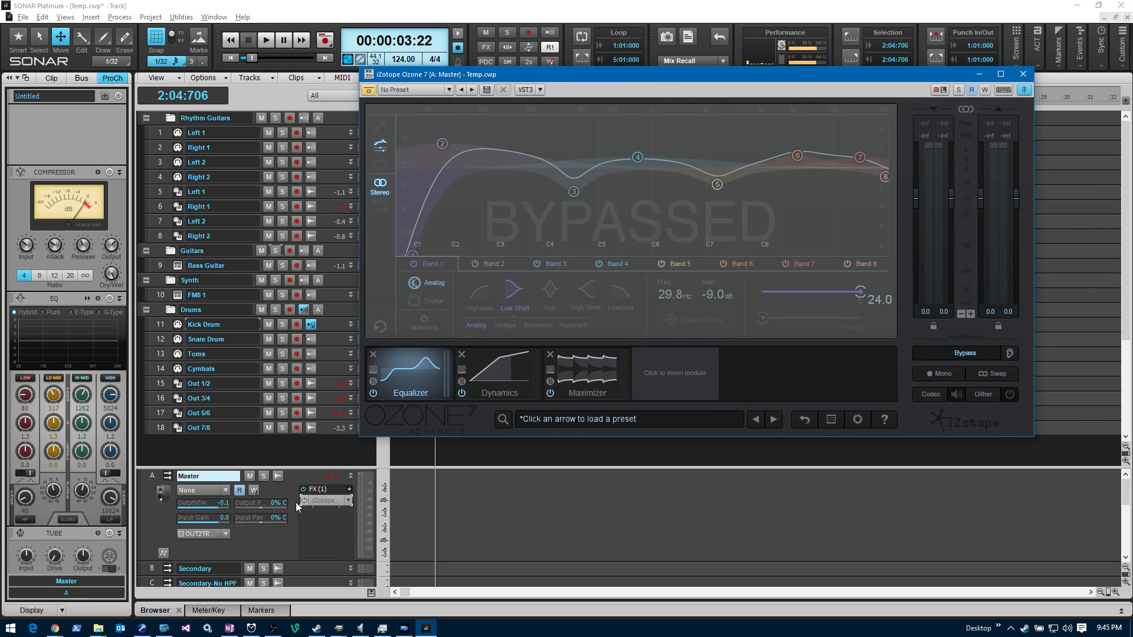
pyautogui.click(304, 501)
pyautogui.click(681, 80)
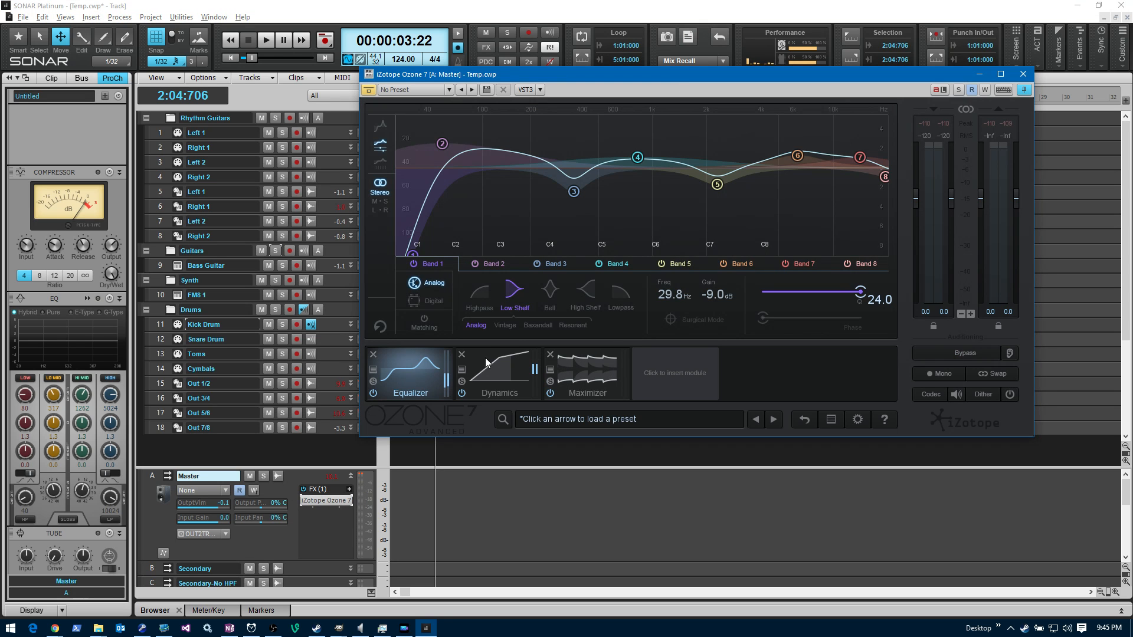
# Review Ozone's Dynamics and Maximizer modules, close the plug-in and play back the full arrangement with mastering active.
pyautogui.click(515, 388)
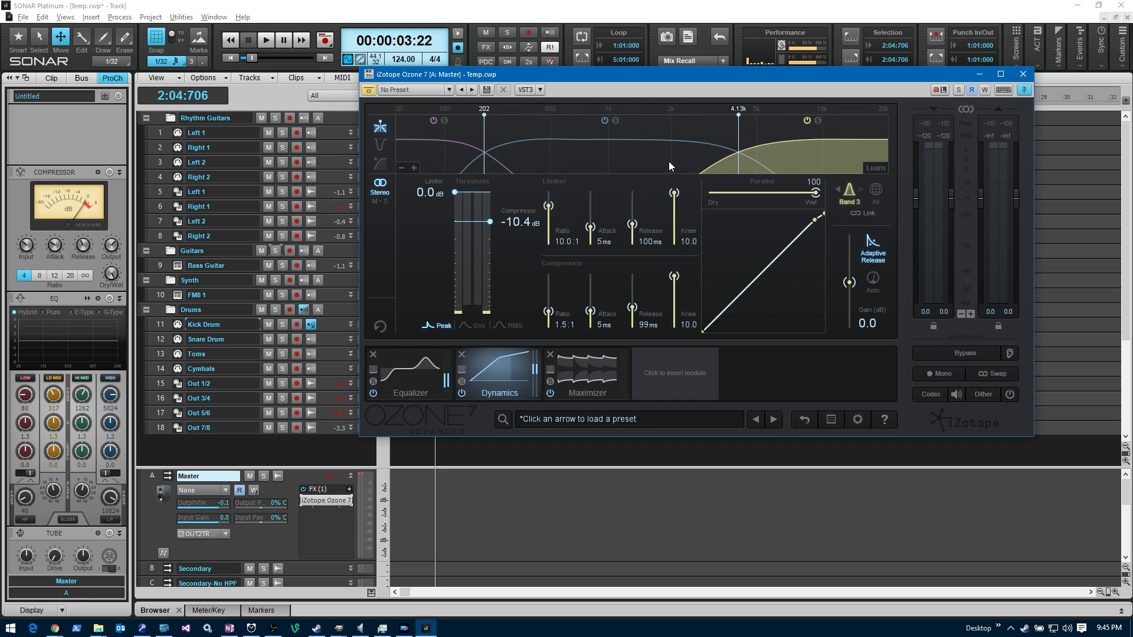
pyautogui.click(624, 379)
pyautogui.moveTo(679, 93)
pyautogui.mouseDown()
pyautogui.moveTo(711, 130)
pyautogui.moveTo(679, 113)
pyautogui.mouseUp()
pyautogui.click(1022, 94)
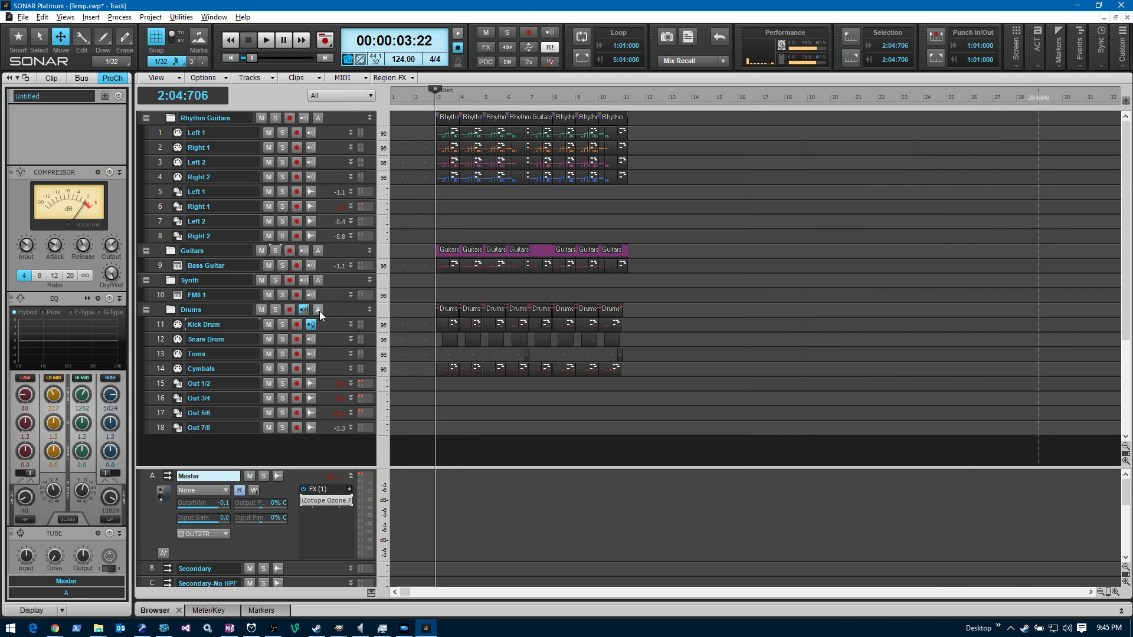
pyautogui.press('space')
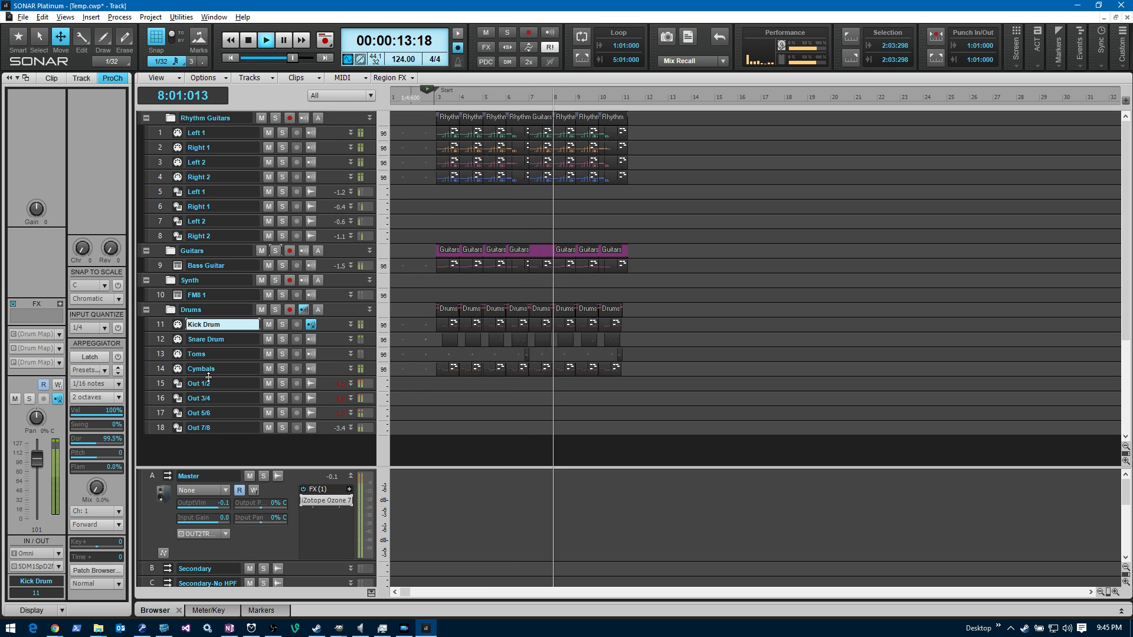
# Open the Bass Guitar track in the Piano Roll and play it back from just before bar 3 into bar 7.
pyautogui.click(156, 265)
pyautogui.hotkey('alt', '3')
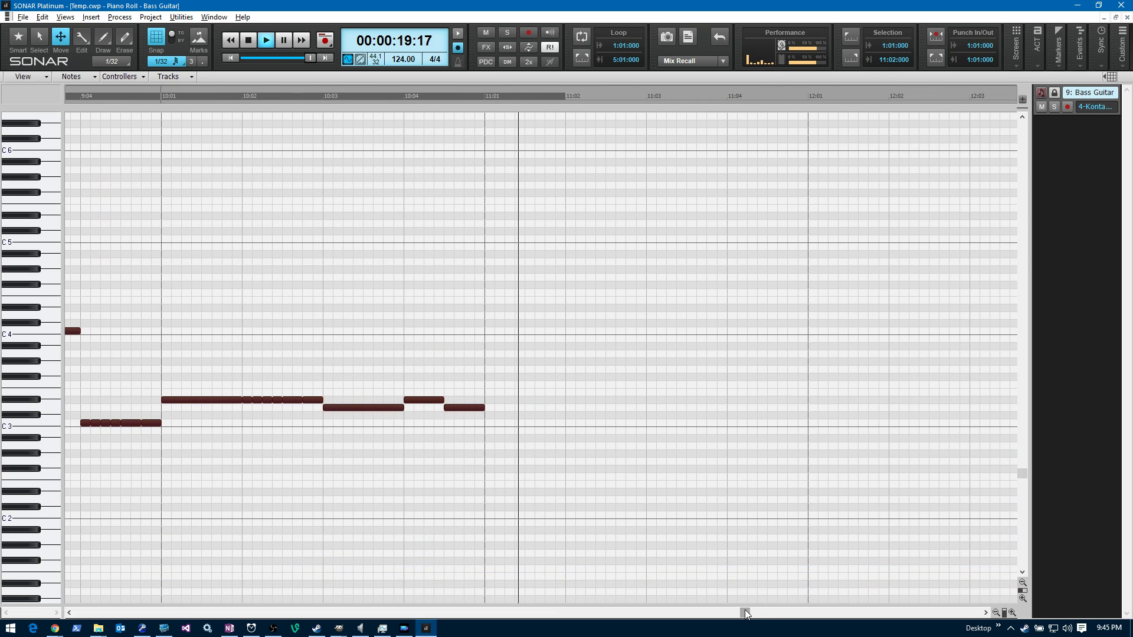
pyautogui.press('space')
pyautogui.press('space')
pyautogui.press('space')
pyautogui.click(289, 446)
pyautogui.moveTo(175, 618); pyautogui.dragTo(278, 615)
pyautogui.press('space')
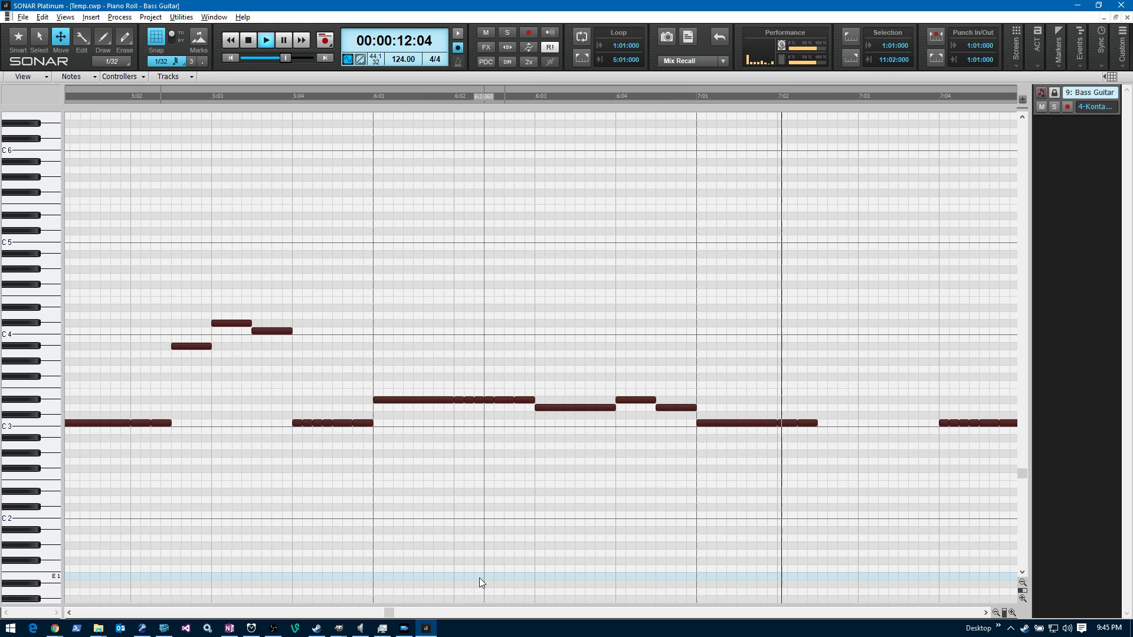
pyautogui.press('space')
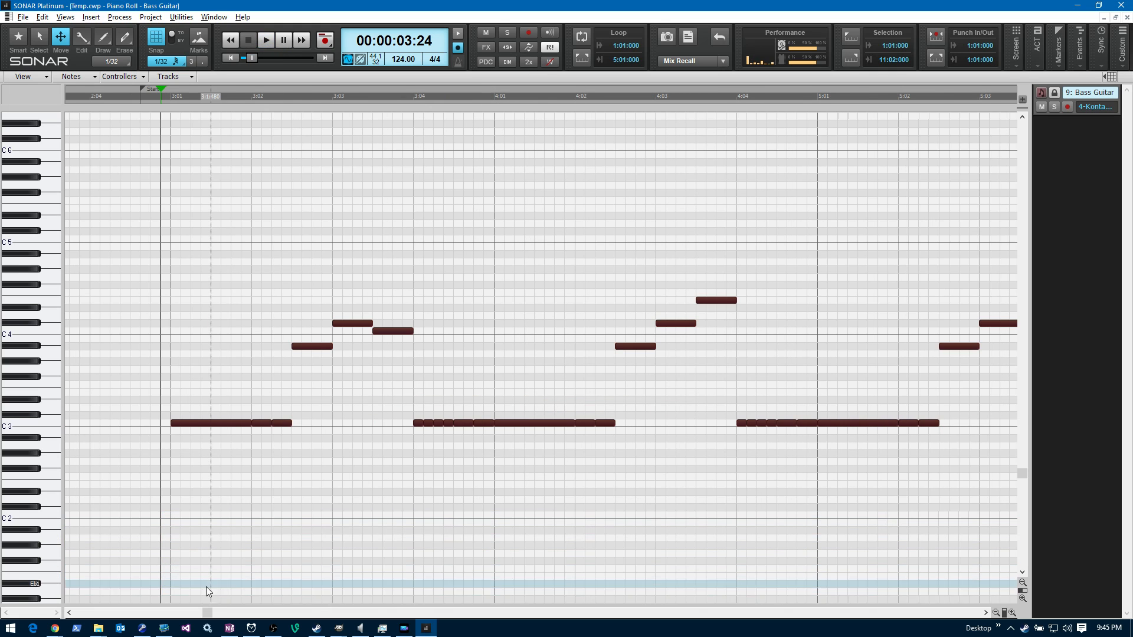
# Set the playback position to 7:01:000 and play back the start of bar 7 in the bass part.
pyautogui.moveTo(207, 613); pyautogui.dragTo(464, 616)
pyautogui.click(374, 470)
pyautogui.press('space')
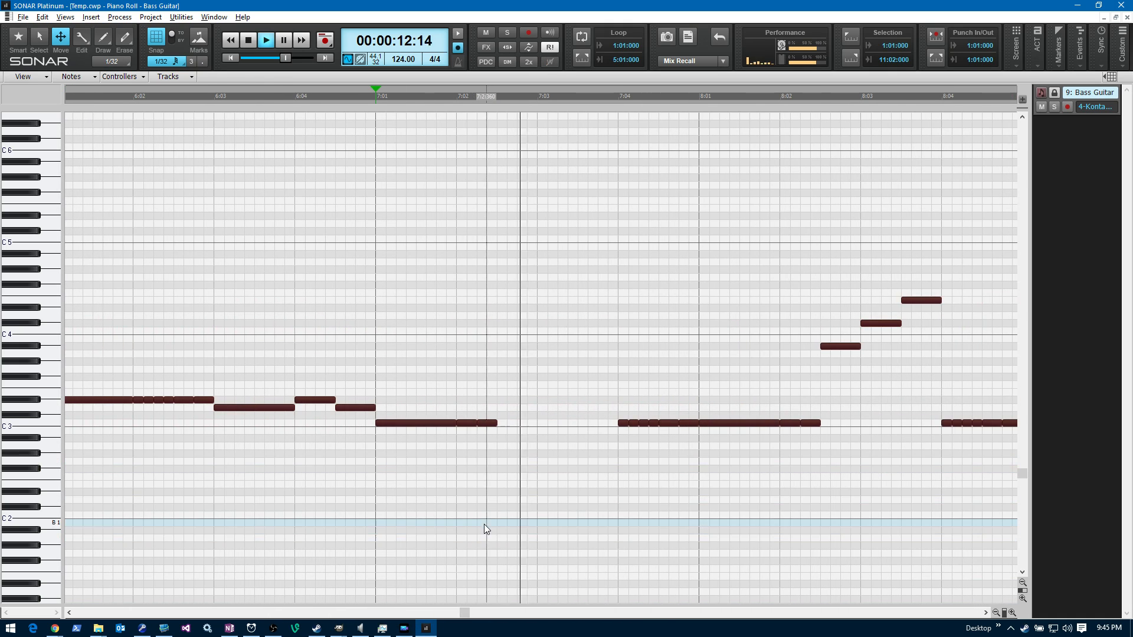
pyautogui.press('space')
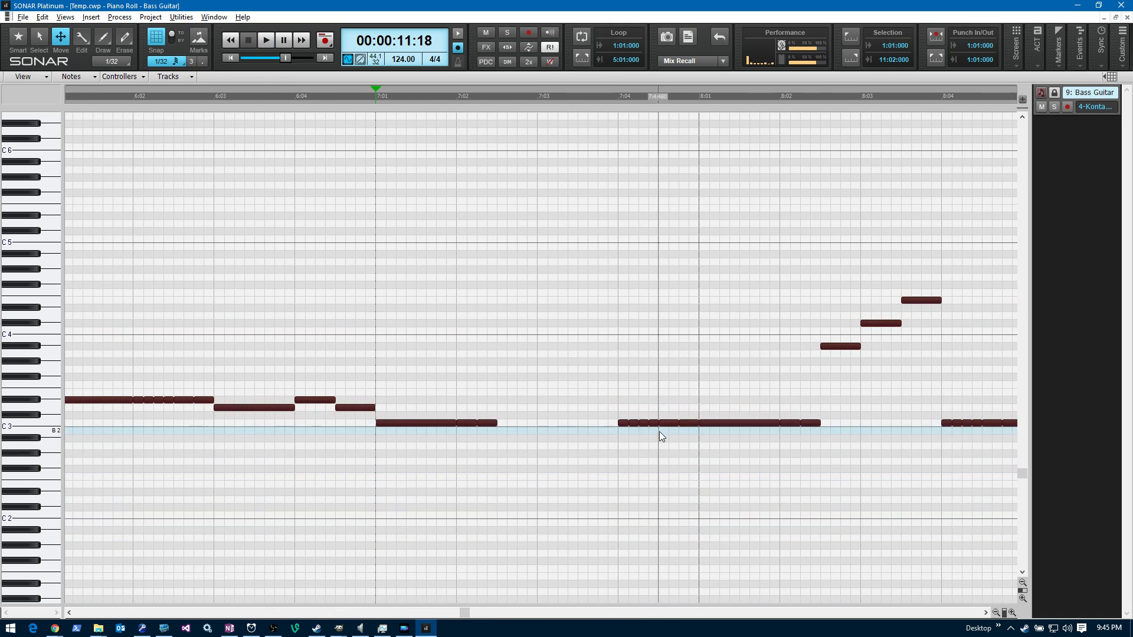
# Return to the Track view and open the Bass Guitar clip at bar 7 in the Piano Roll.
pyautogui.click(1126, 17)
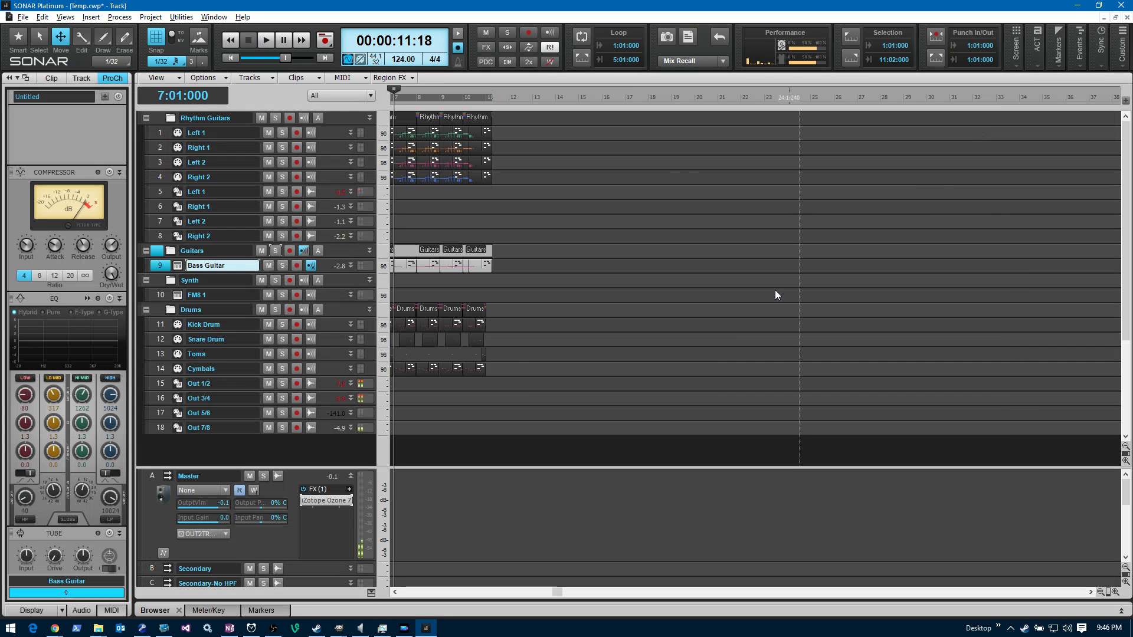
pyautogui.moveTo(559, 592); pyautogui.dragTo(408, 592)
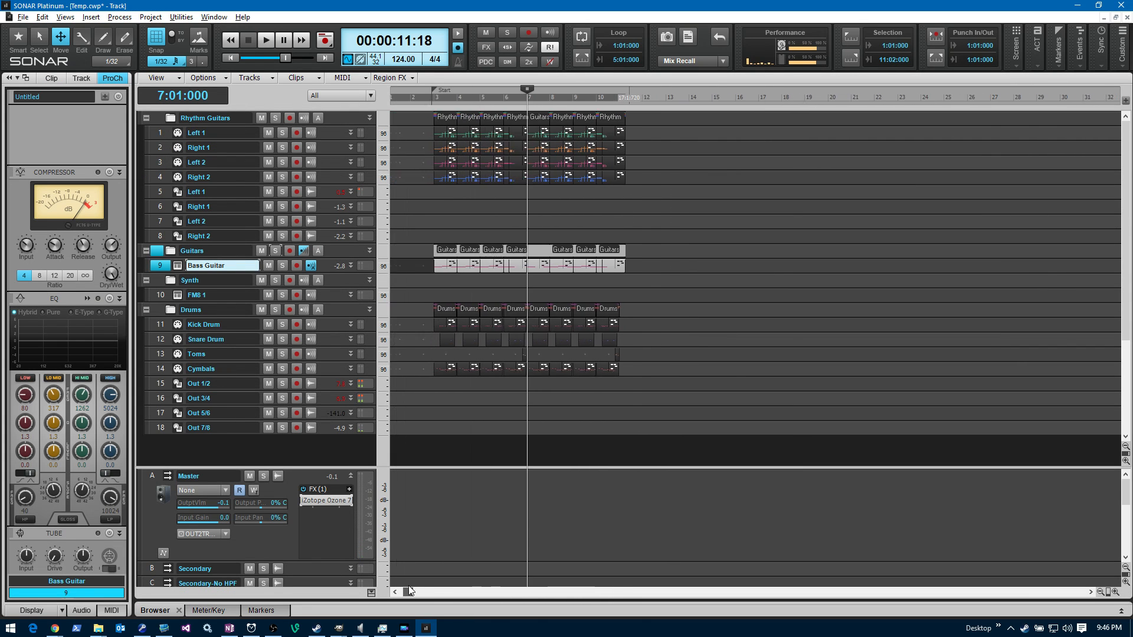
pyautogui.click(358, 569)
pyautogui.moveTo(558, 592); pyautogui.dragTo(410, 591)
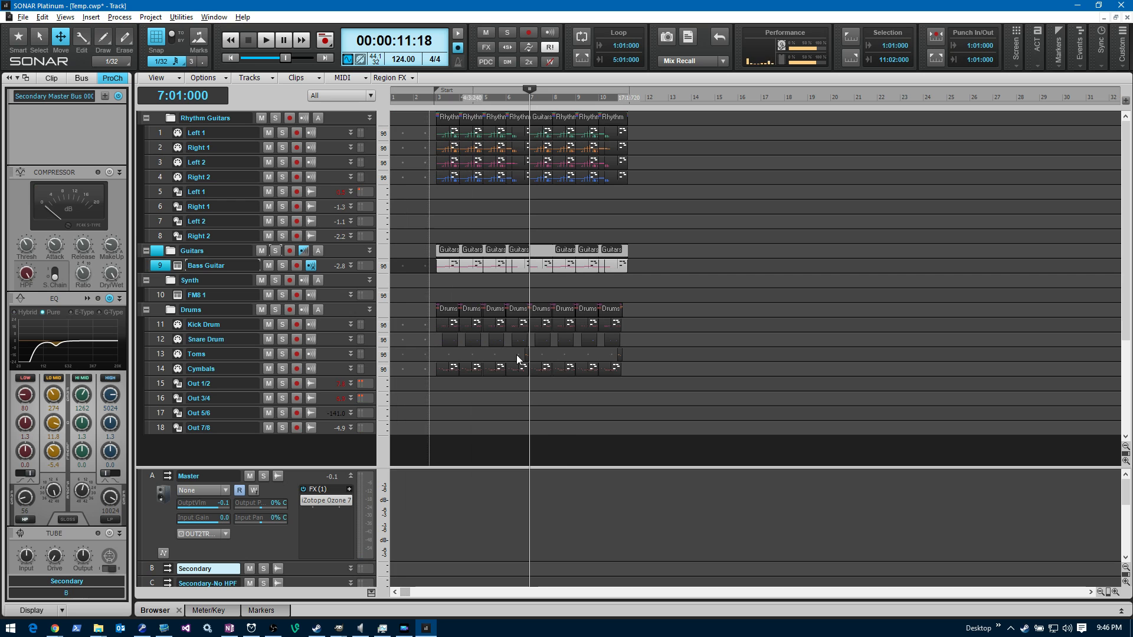
pyautogui.click(620, 281)
pyautogui.click(547, 268)
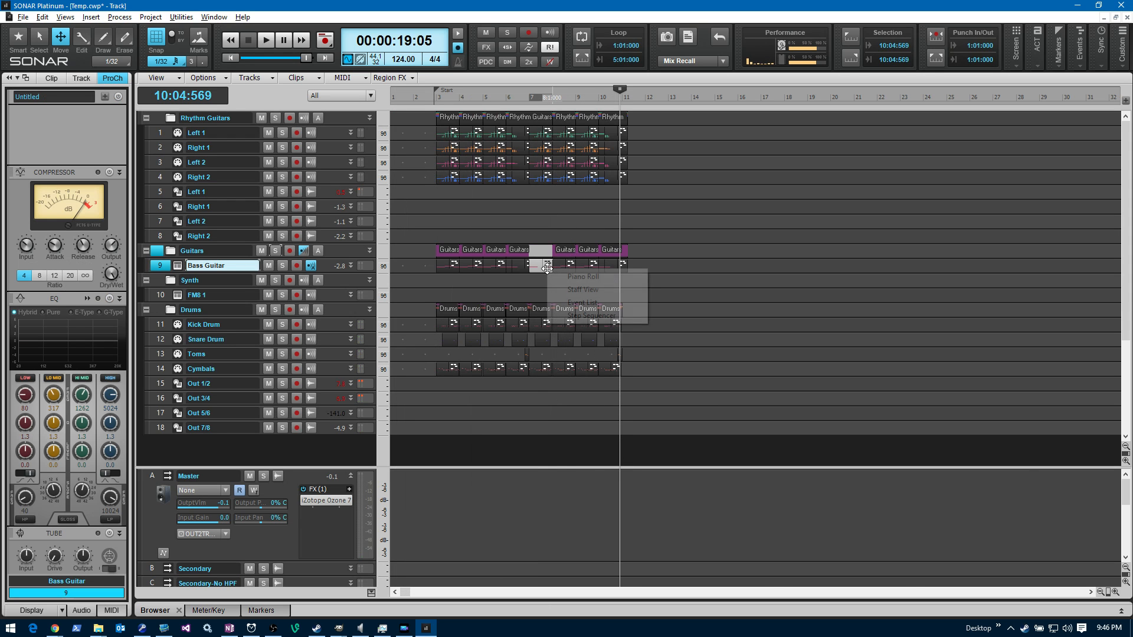
pyautogui.click(584, 276)
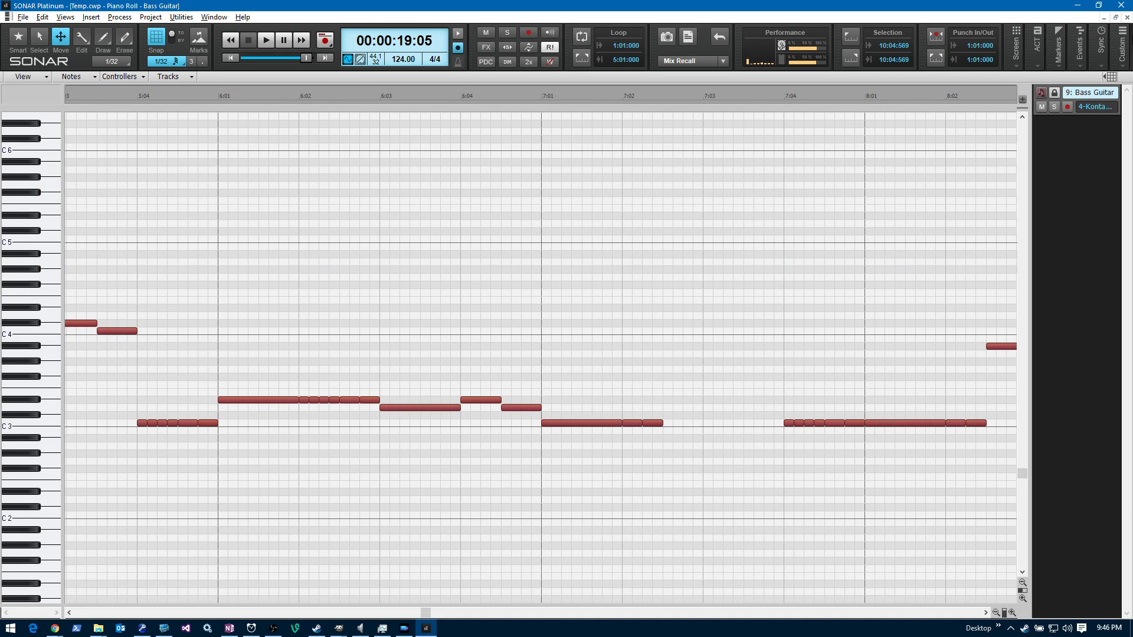
# Return to the Track view, set the playback position to 2:04:480 and play back the full arrangement through bar 10.
pyautogui.click(1127, 17)
pyautogui.moveTo(646, 592); pyautogui.dragTo(364, 589)
pyautogui.click(632, 308)
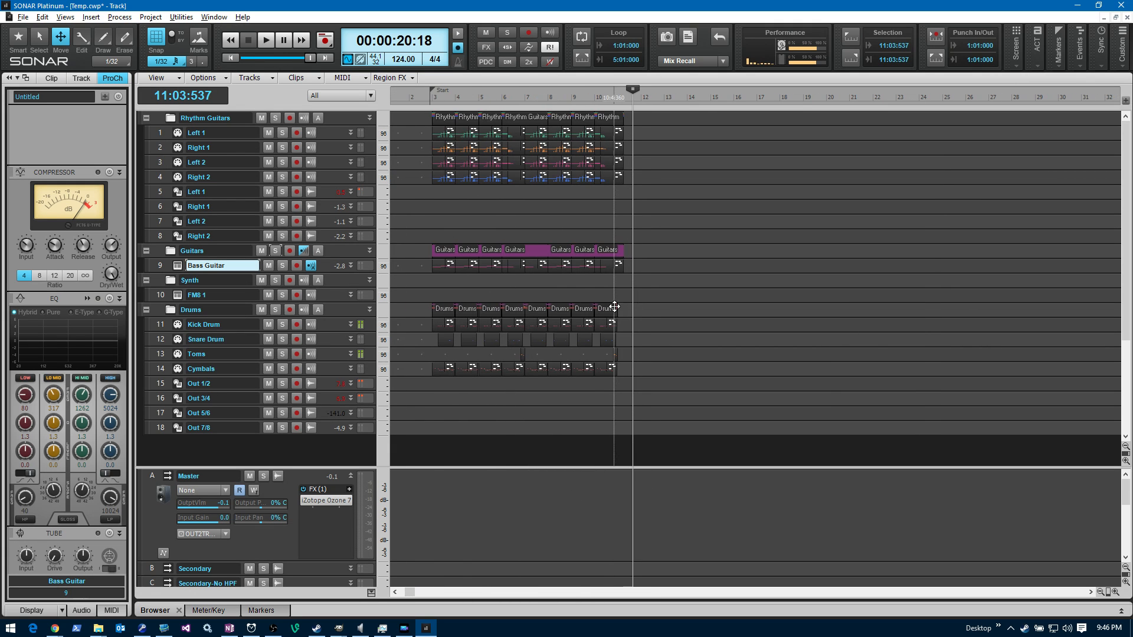
pyautogui.click(510, 211)
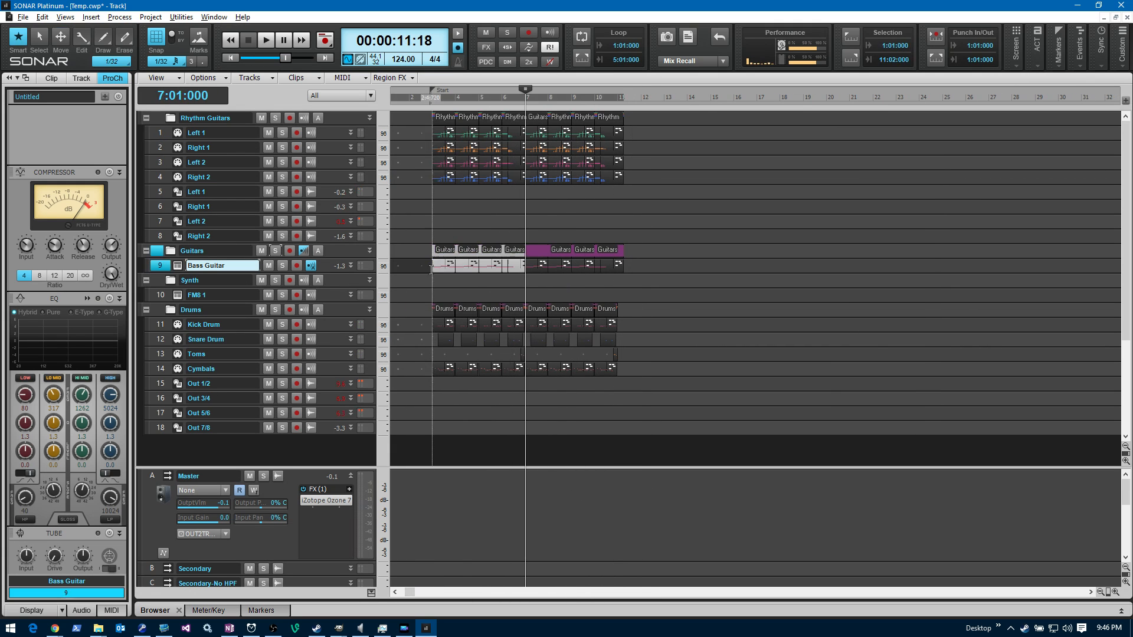
pyautogui.click(430, 283)
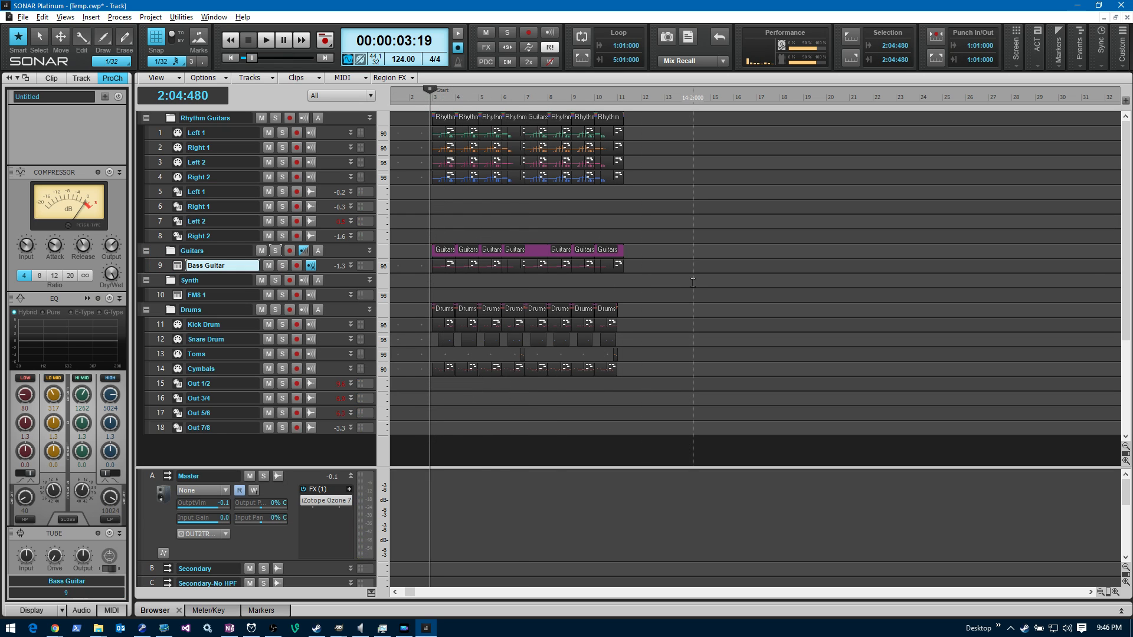
pyautogui.press('space')
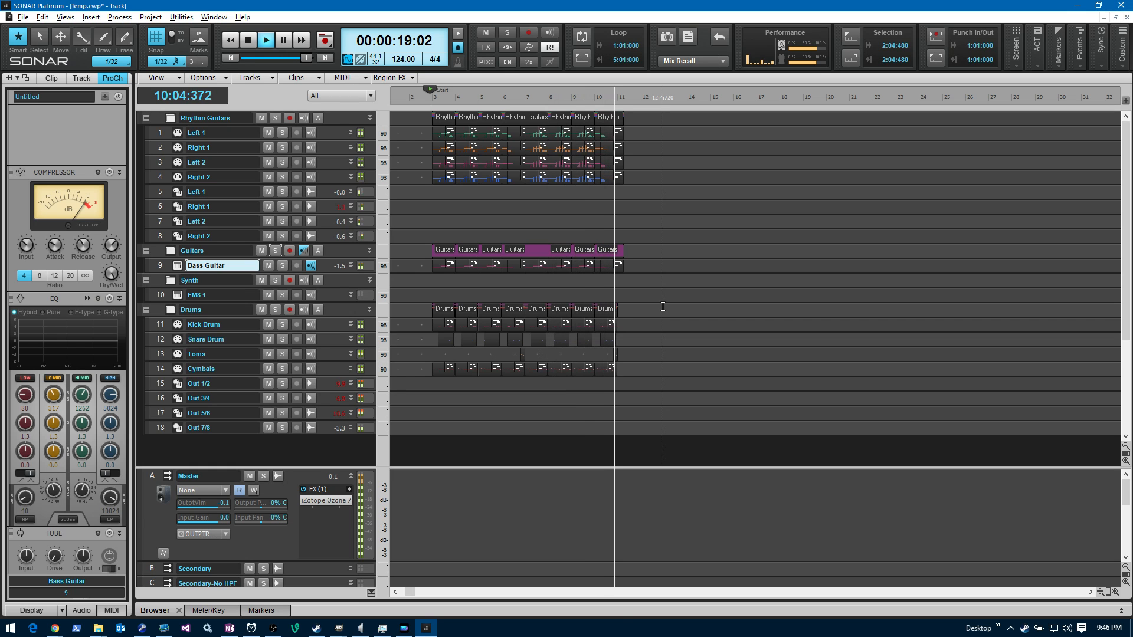
pyautogui.press('space')
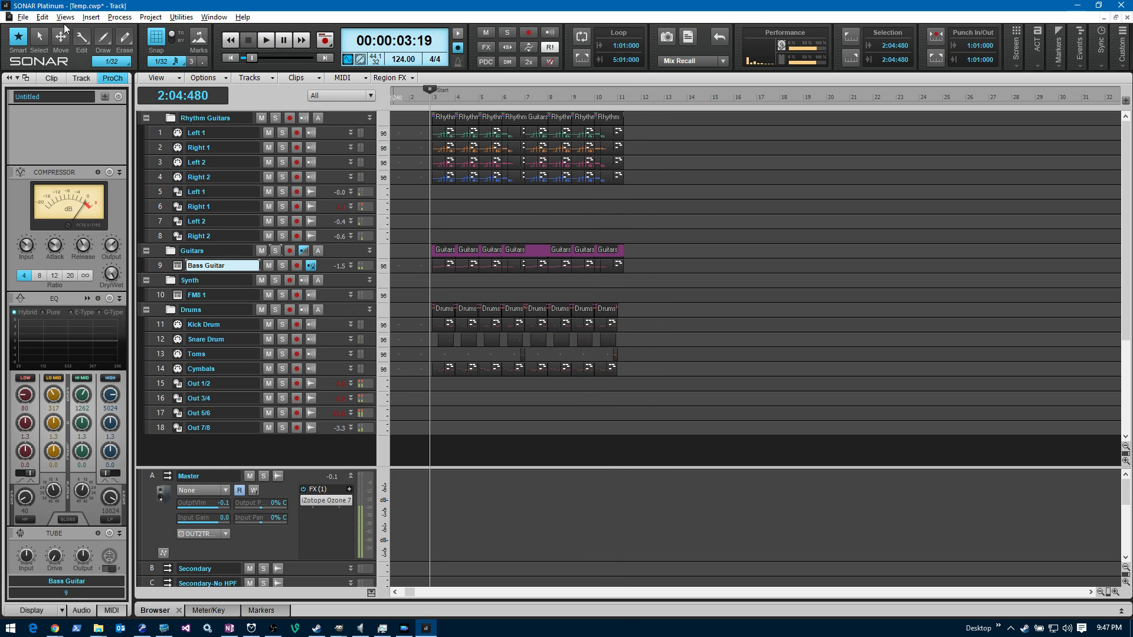
# Start opening another project and browse to the Projects folder of Dreambliss's 02 - Surreal Nightmares.
pyautogui.click(22, 17)
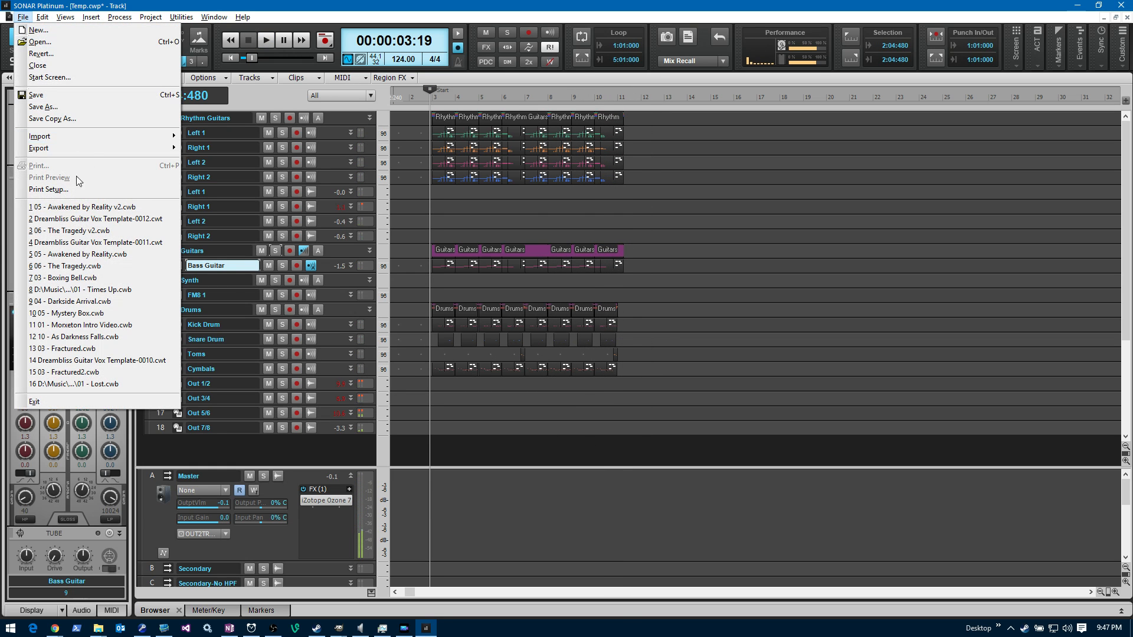
pyautogui.click(40, 42)
pyautogui.click(518, 152)
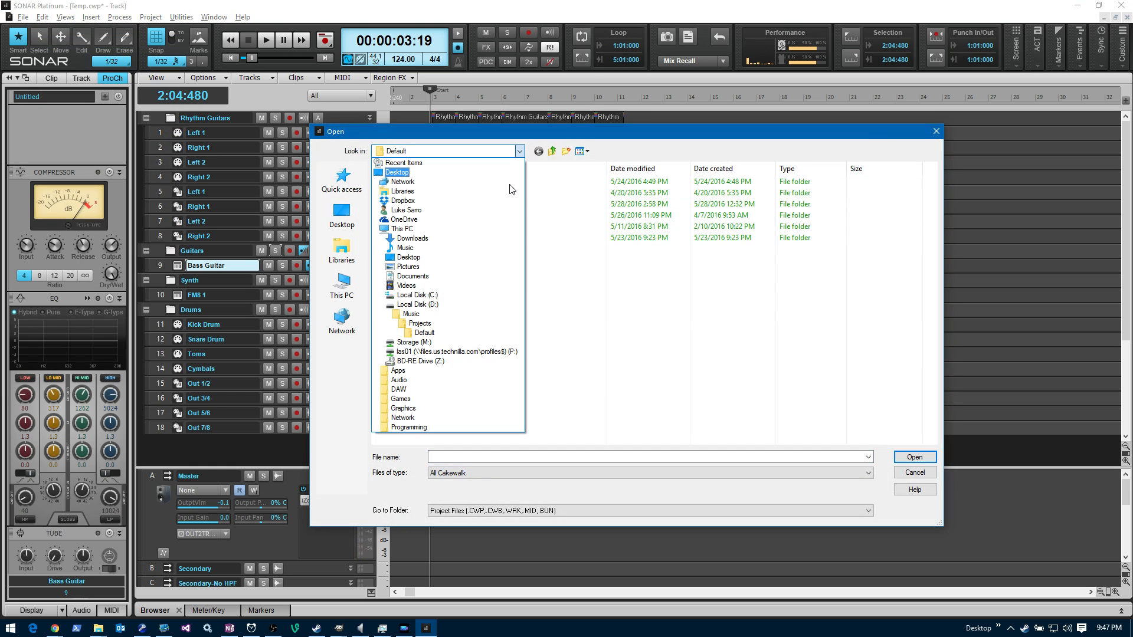
pyautogui.click(439, 324)
pyautogui.doubleClick(407, 215)
pyautogui.click(415, 195)
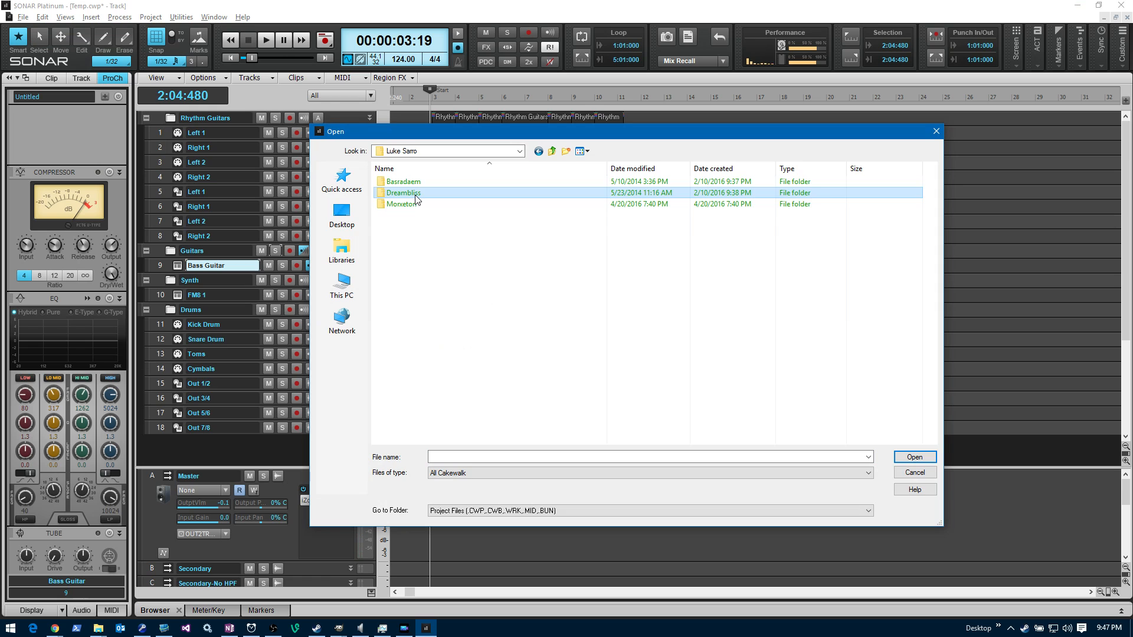
pyautogui.doubleClick(416, 195)
pyautogui.doubleClick(407, 183)
pyautogui.doubleClick(416, 182)
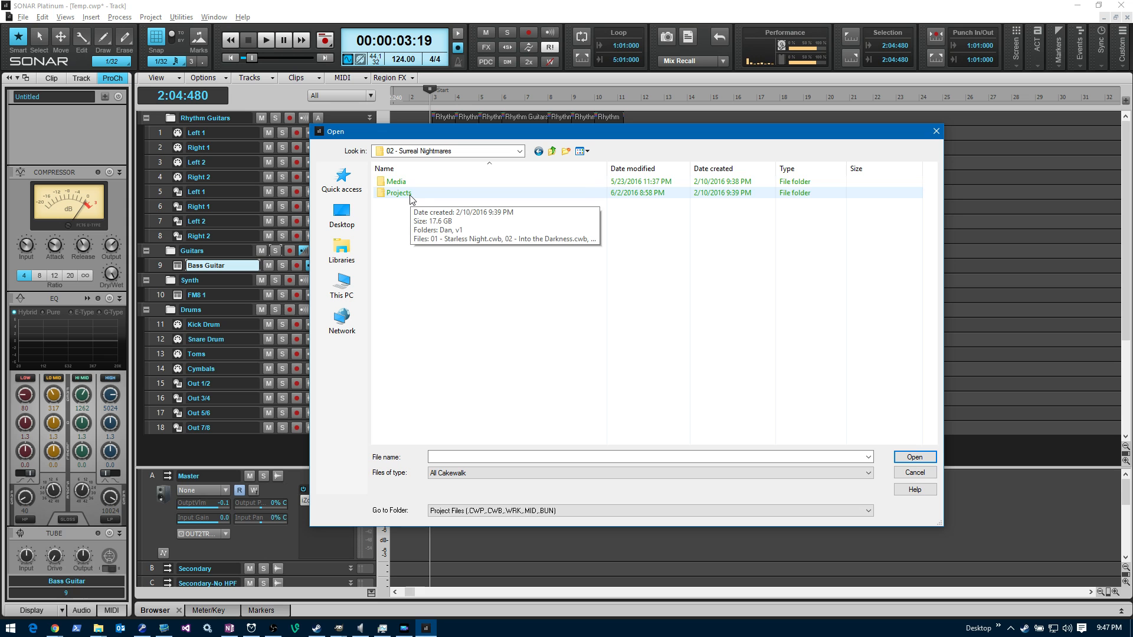
pyautogui.doubleClick(398, 193)
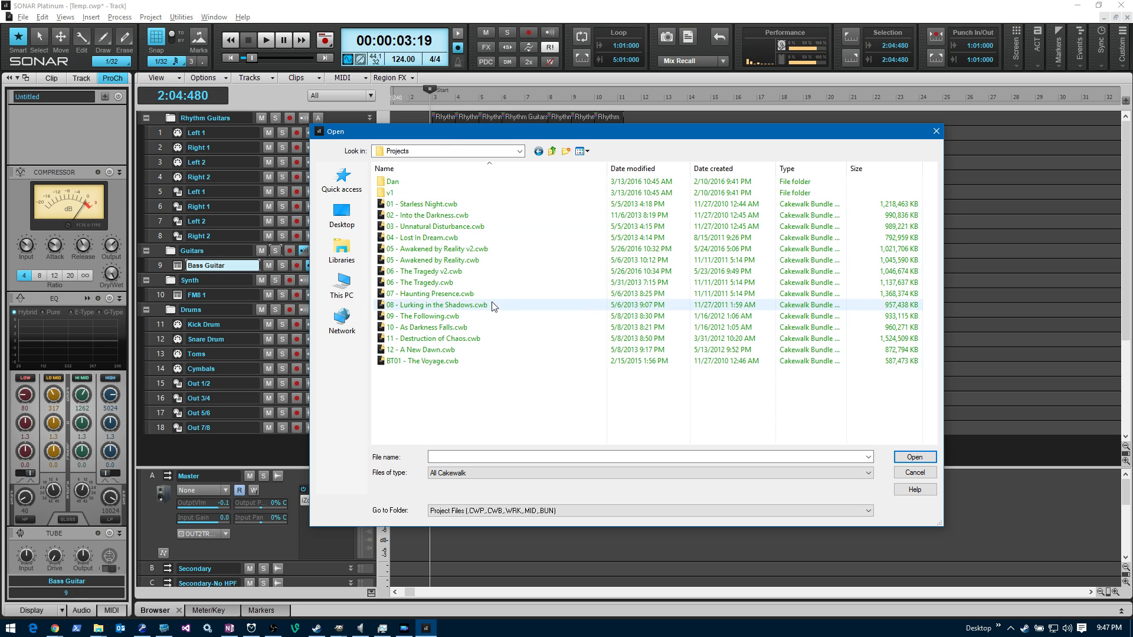
# Open the bundle 05 - Awakened by Reality v2.cwb and unpack it with the default settings.
pyautogui.click(483, 251)
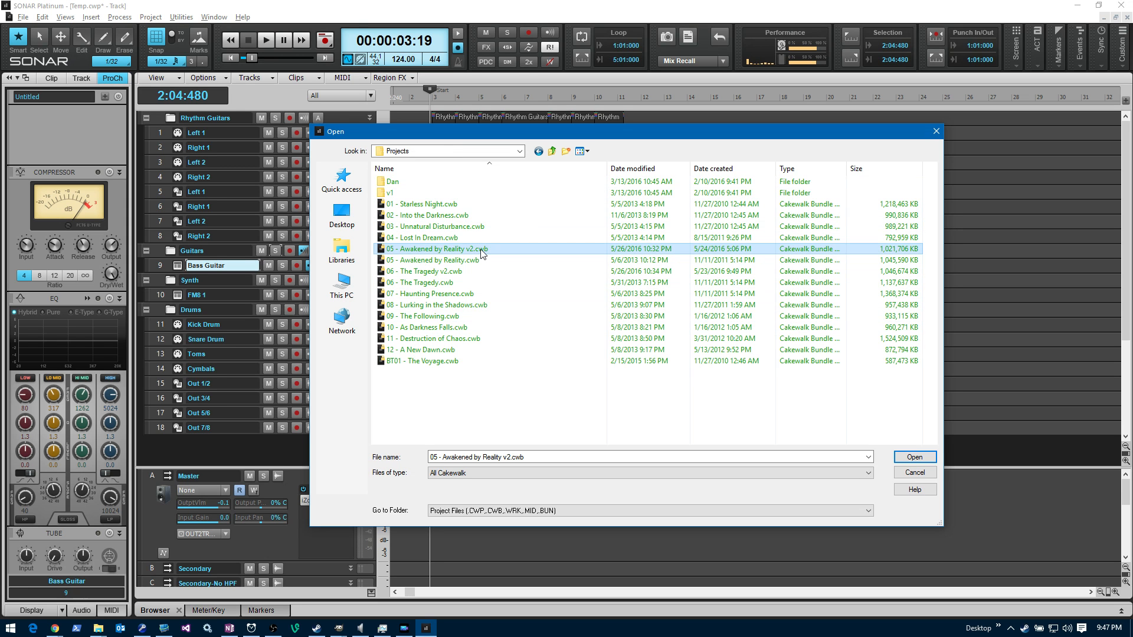
pyautogui.click(914, 458)
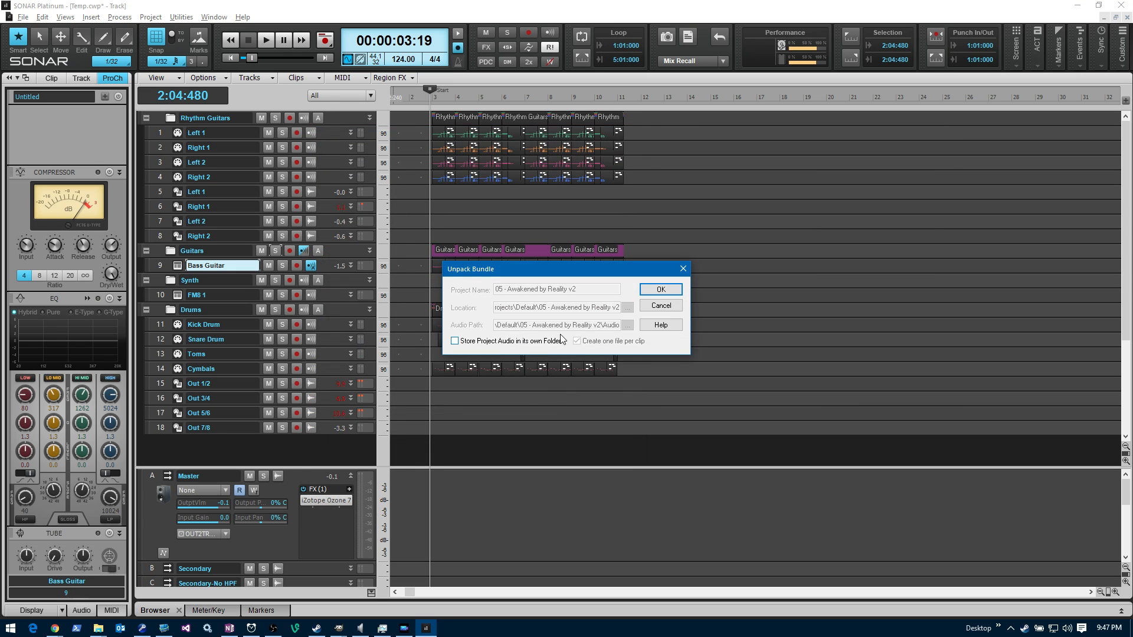
pyautogui.click(656, 290)
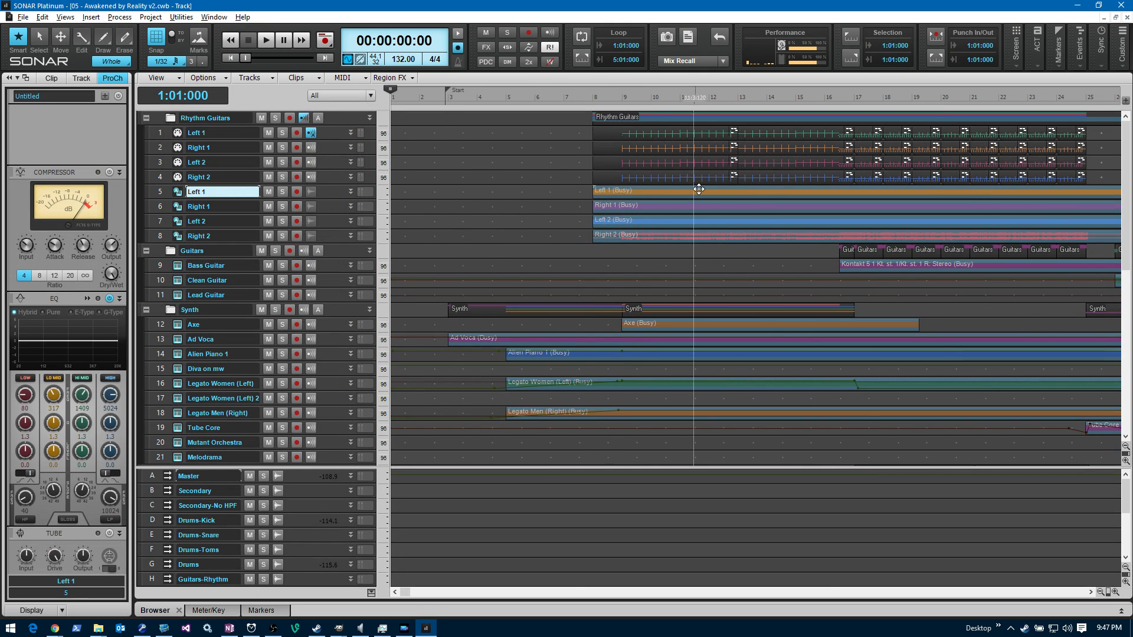
# Expand the Left 1 audio track and solo the Rhythm Guitars folder.
pyautogui.click(351, 192)
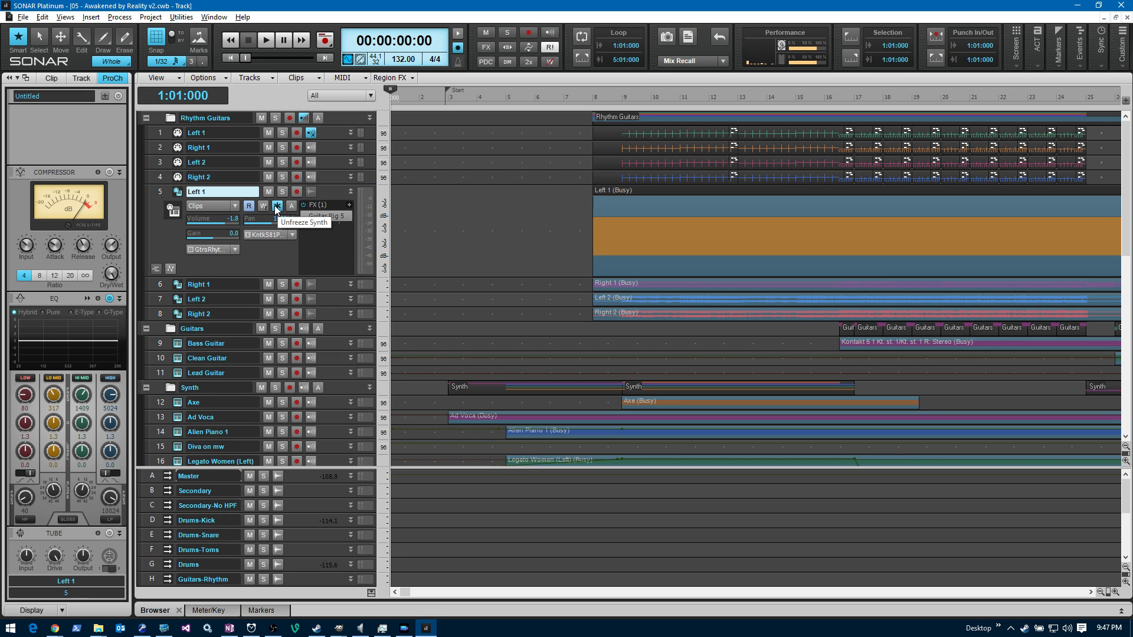
pyautogui.click(585, 235)
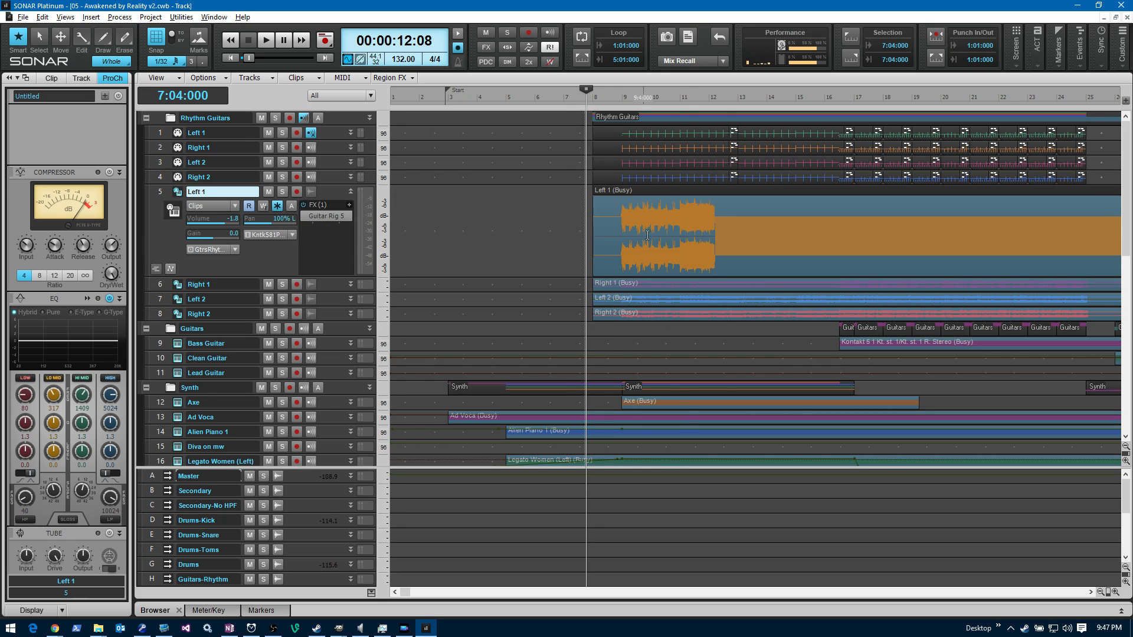
pyautogui.click(612, 231)
pyautogui.click(270, 118)
# Play back the soloed rhythm guitars from 8:04:240 and arm the Rhythm Guitars folder for recording.
pyautogui.click(620, 330)
pyautogui.click(617, 331)
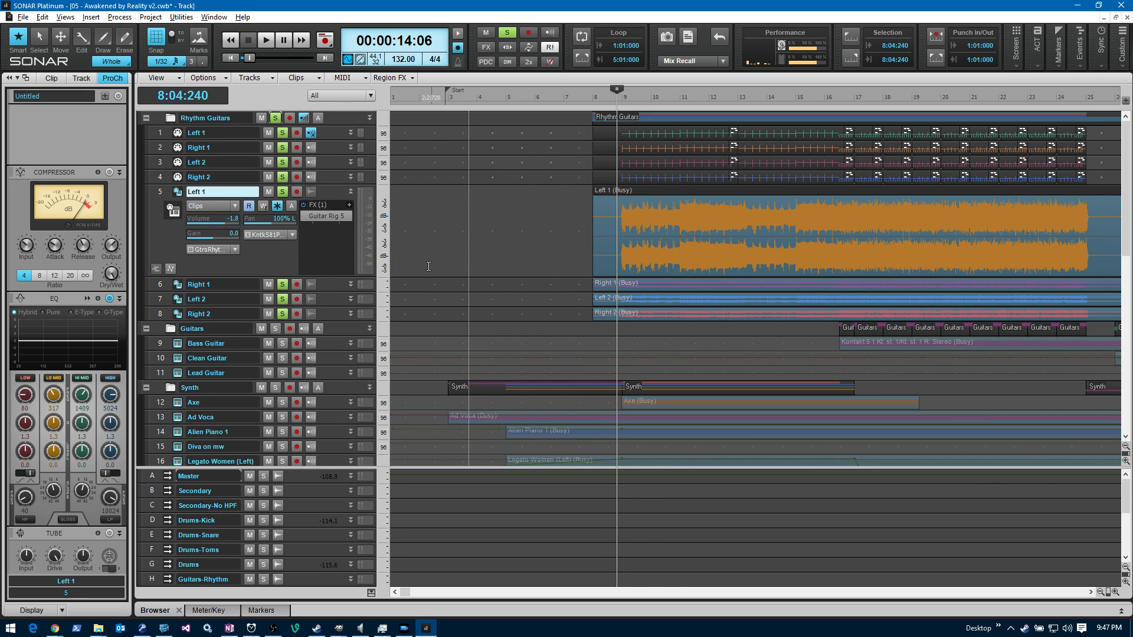
pyautogui.press('space')
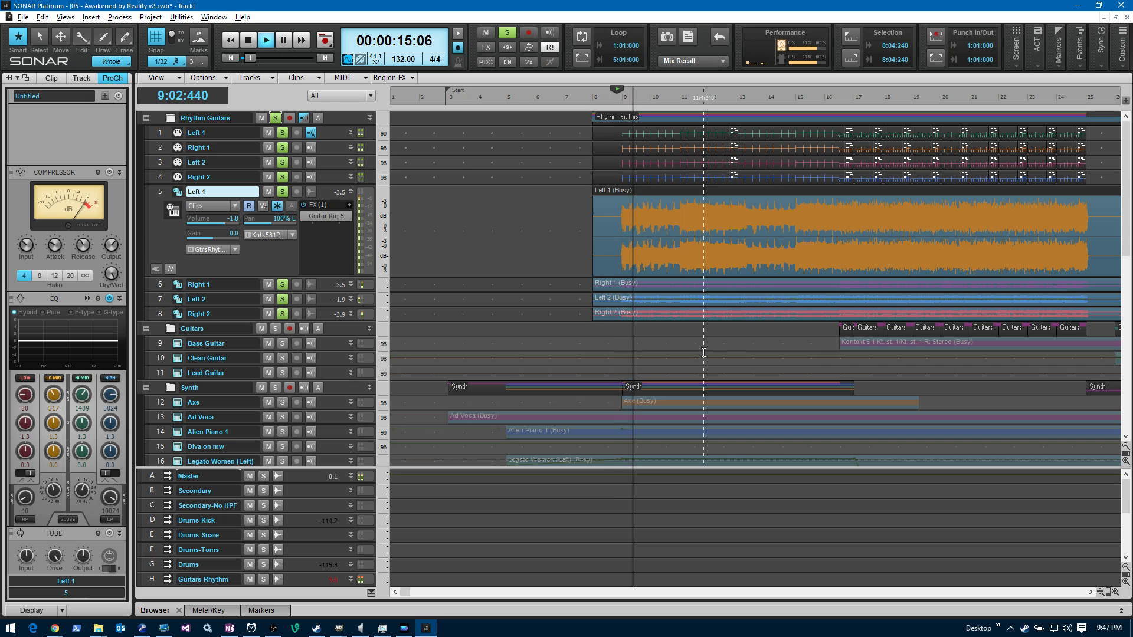
pyautogui.press('space')
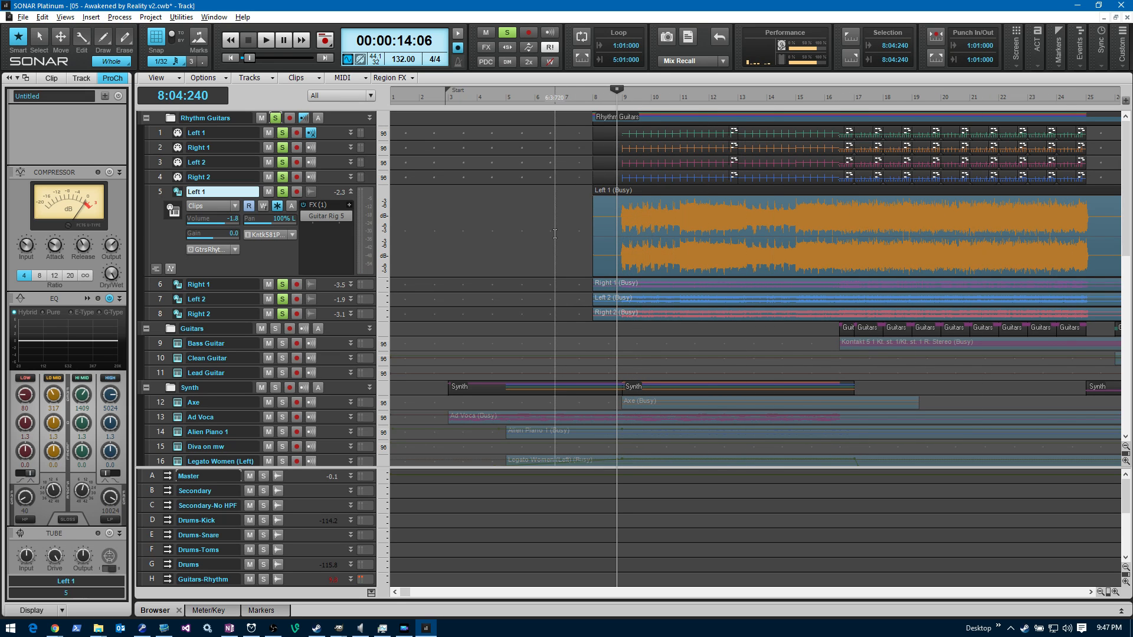
pyautogui.click(285, 119)
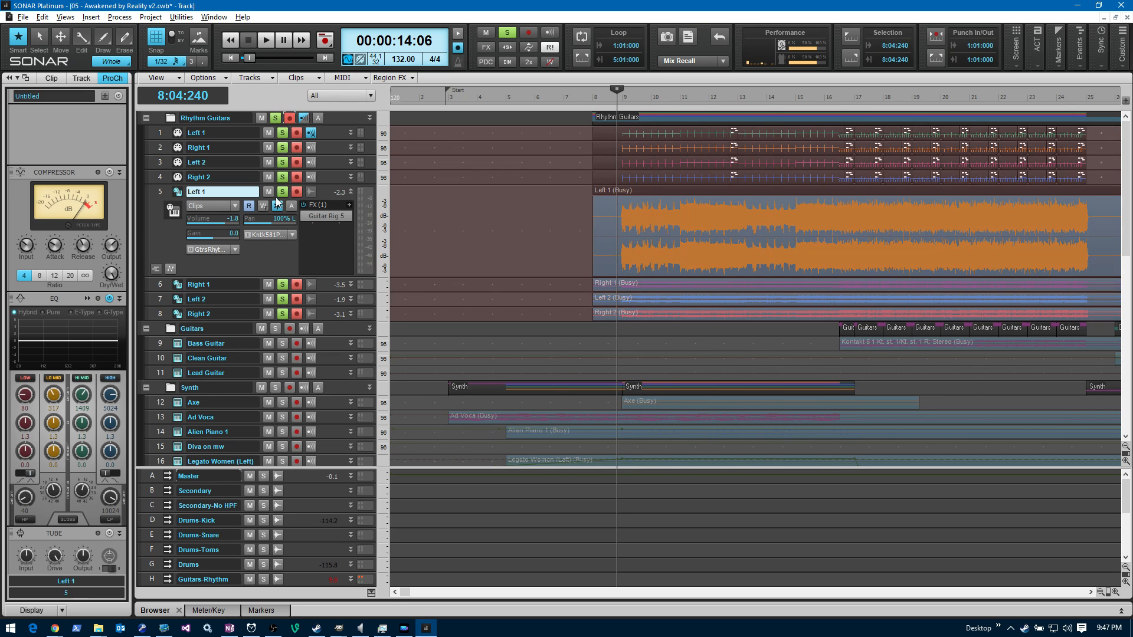
# Disarm the Rhythm Guitars folder, unfreeze its Left 1 instrument track, and play back the soloed folder from 8:04:240.
pyautogui.click(289, 118)
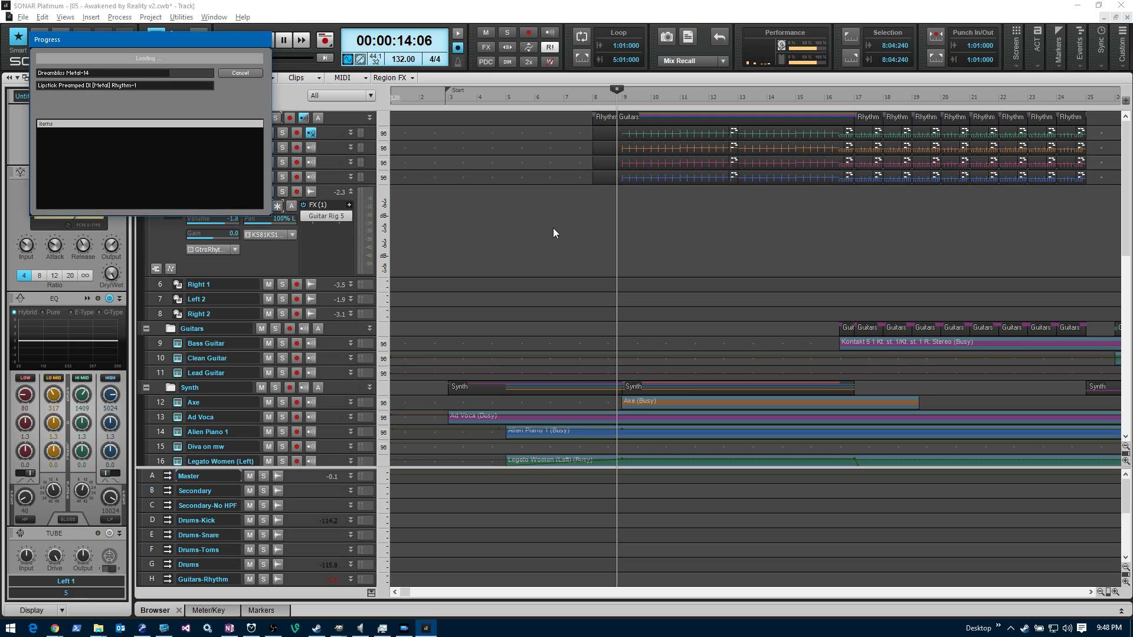
pyautogui.press('space')
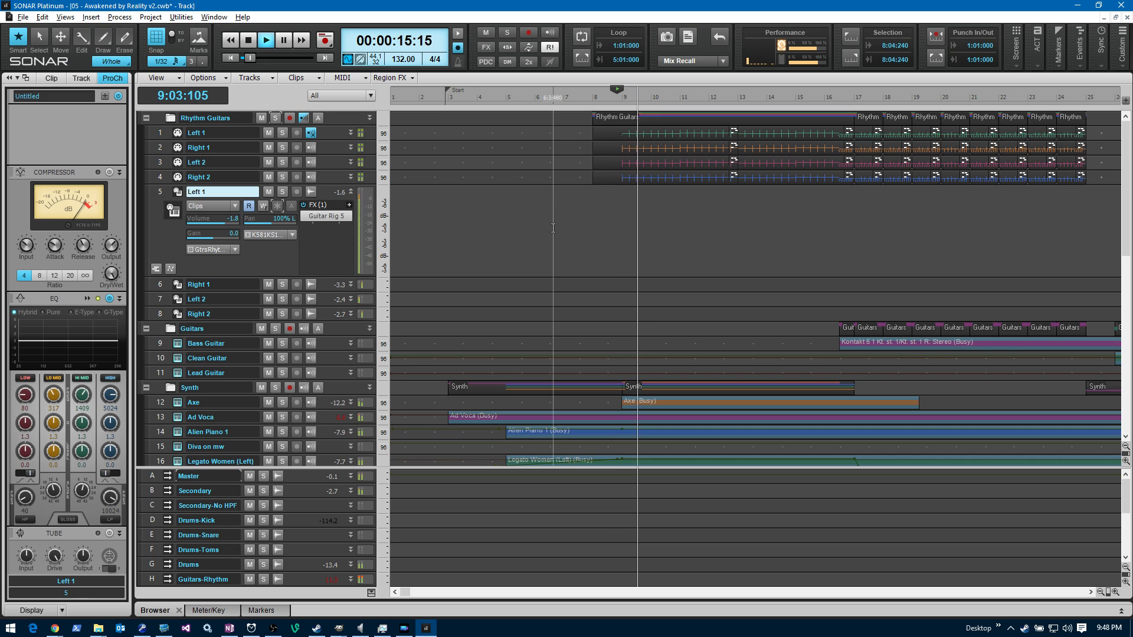
pyautogui.click(274, 119)
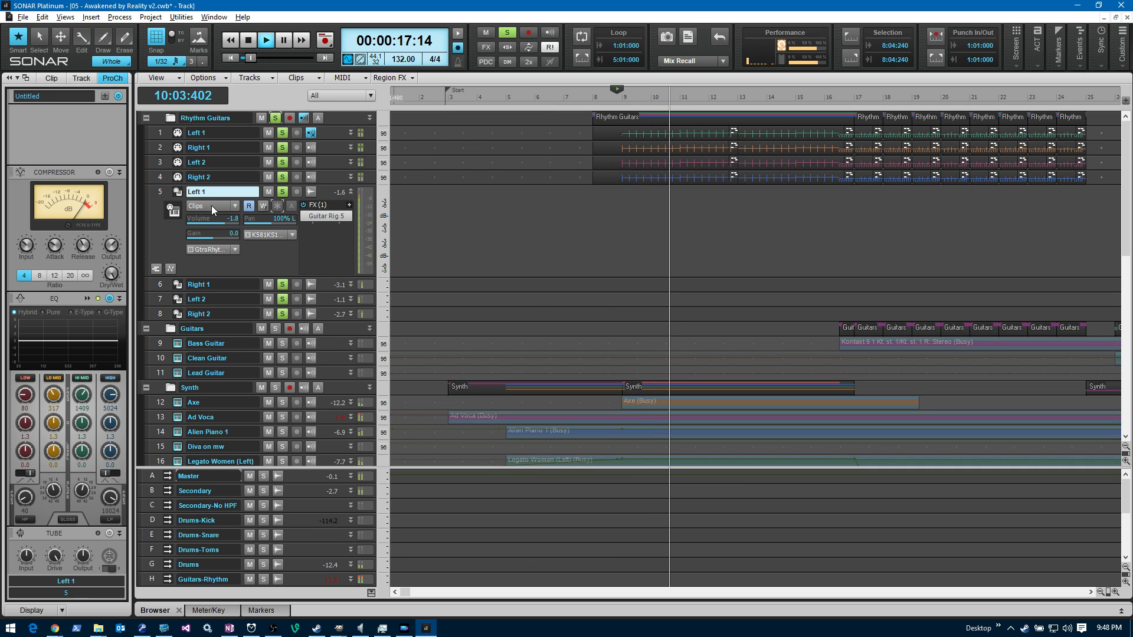
# View the Left 1 track's Kontakt instrument and fretboards during playback, unsolo the Rhythm Guitars folder, and close the instrument window.
pyautogui.click(172, 210)
pyautogui.moveTo(750, 94); pyautogui.dragTo(802, 69)
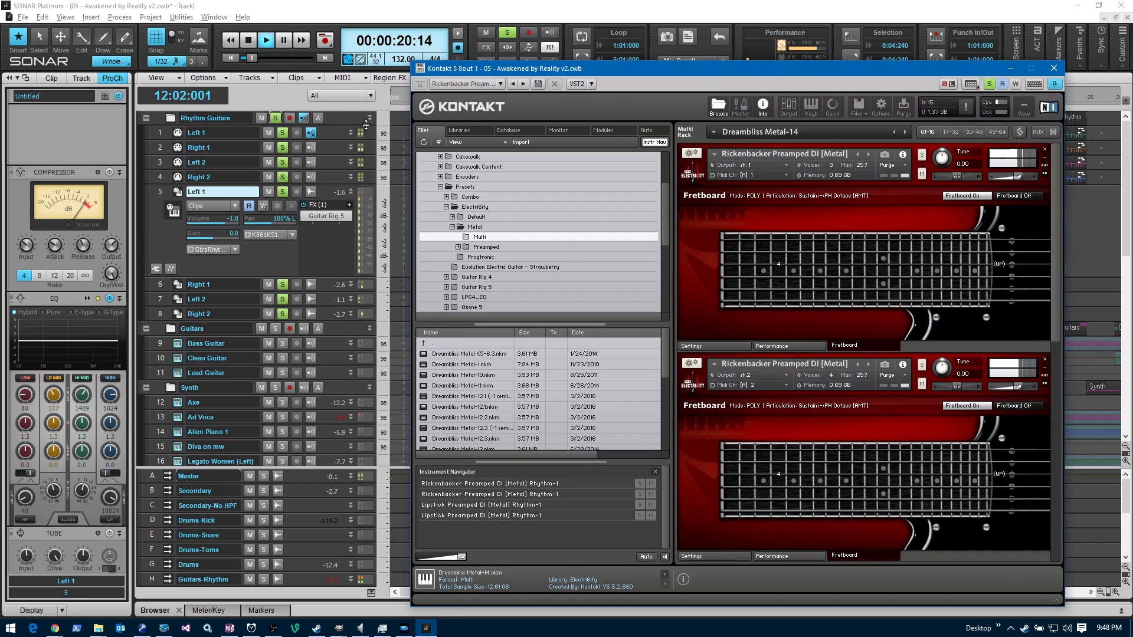
pyautogui.click(275, 119)
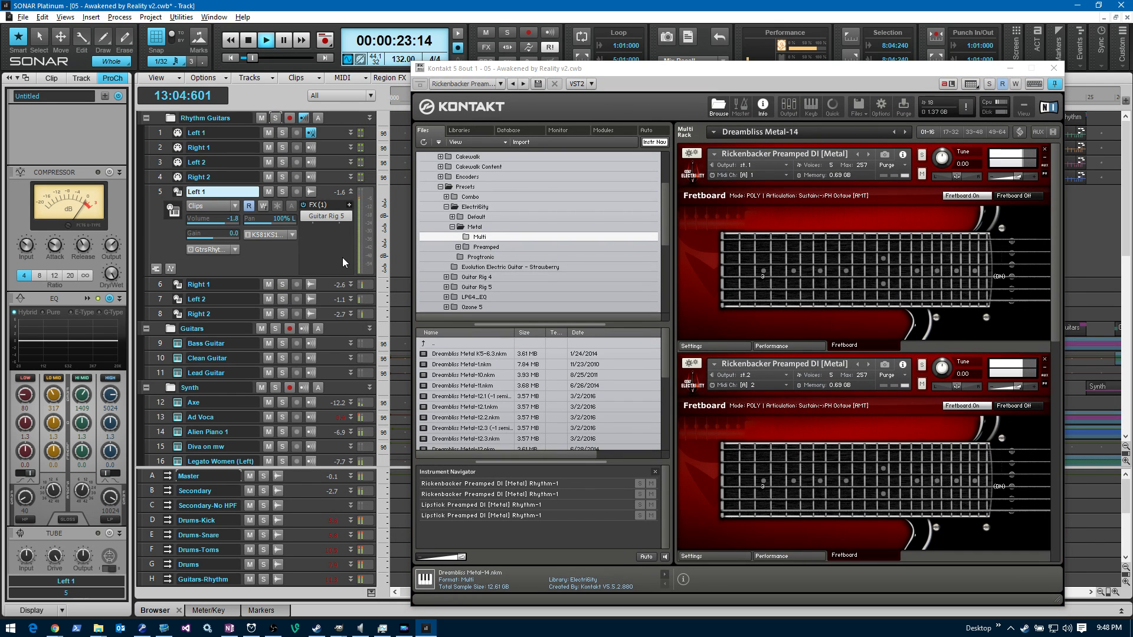
pyautogui.moveTo(767, 74); pyautogui.dragTo(650, 48)
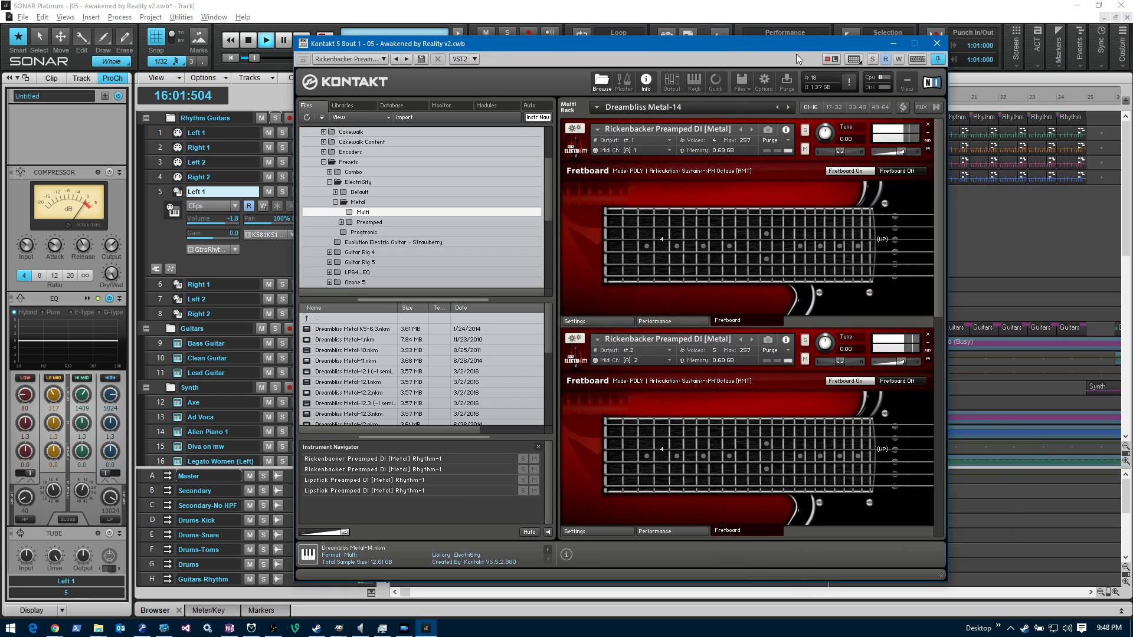
pyautogui.click(937, 44)
# Audition the Vox and Drums folders by soloing them during playback, and clear all solos in the project.
pyautogui.scroll(-8, 274, 288)
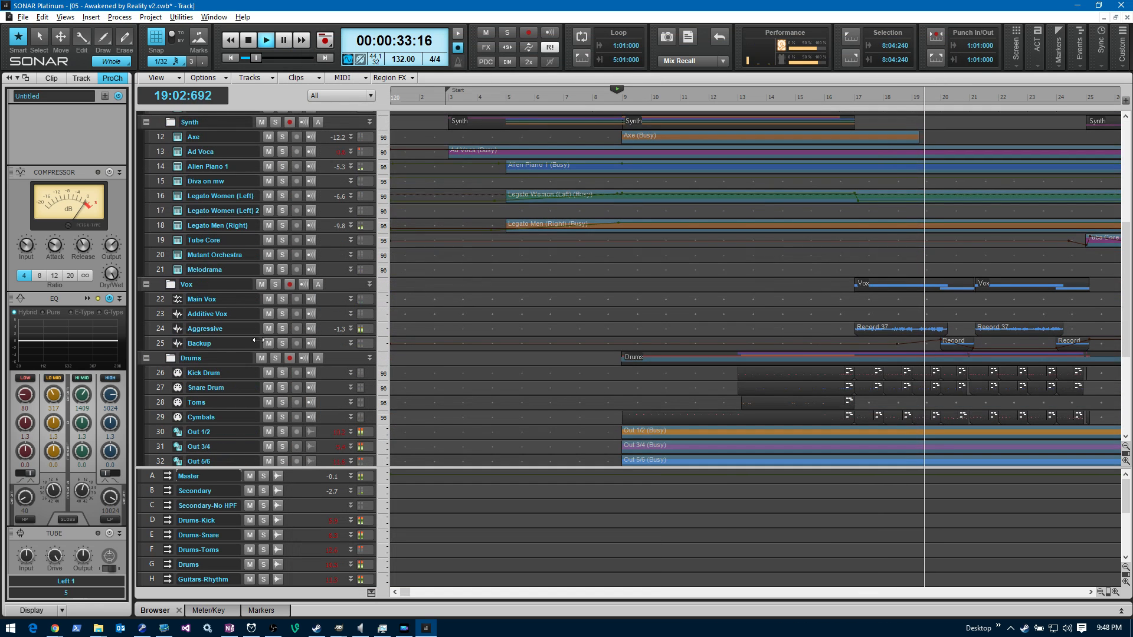
pyautogui.click(274, 286)
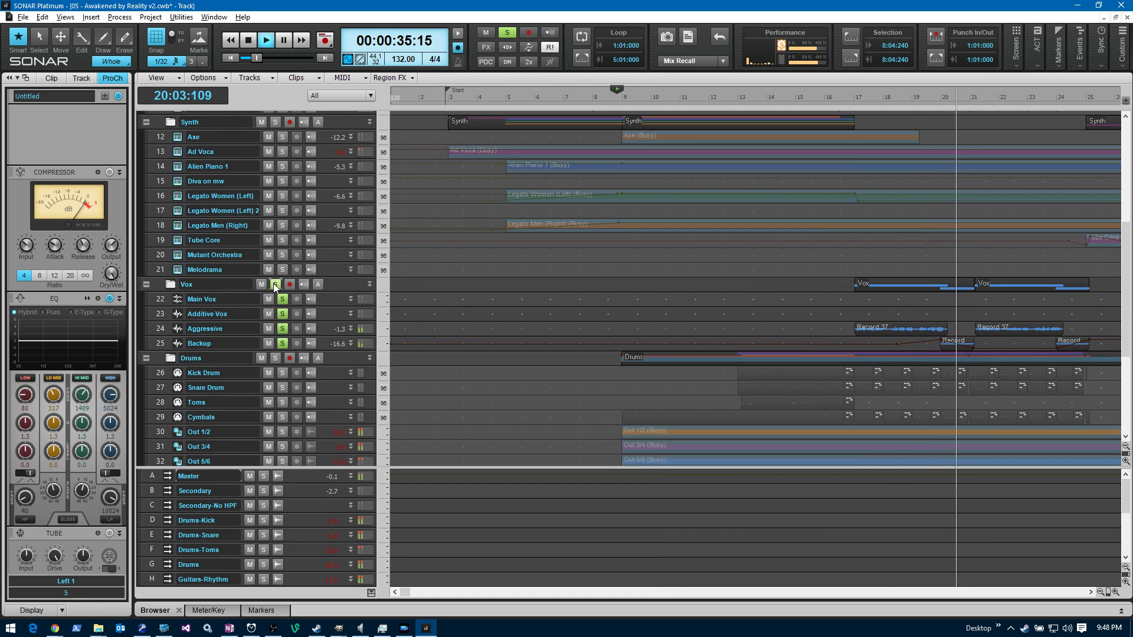
pyautogui.scroll(-3, 274, 287)
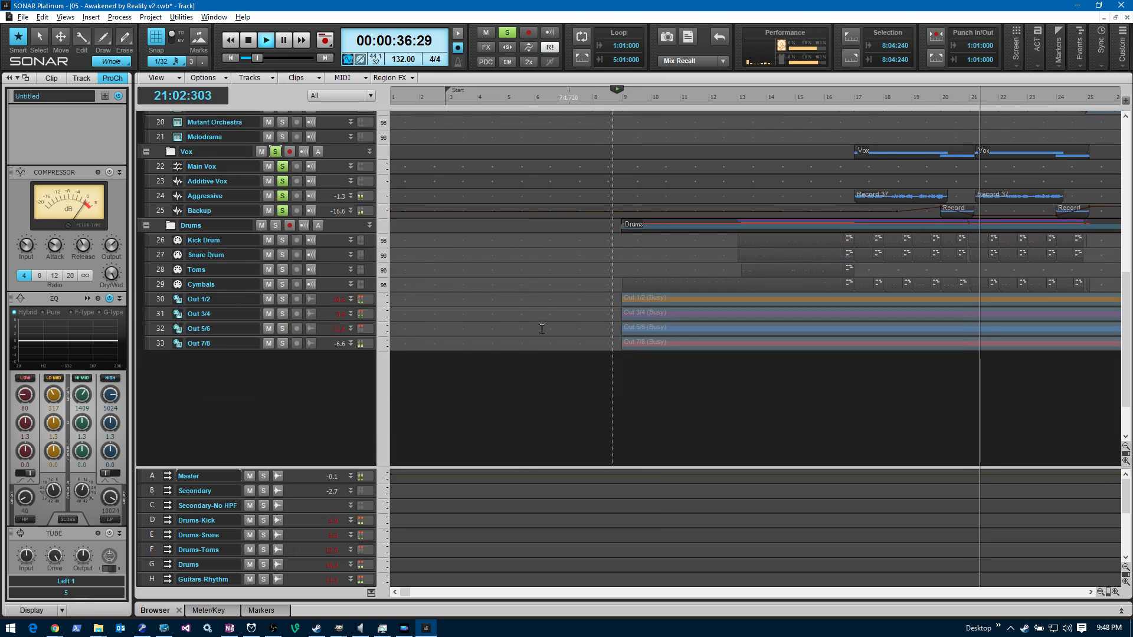
pyautogui.click(276, 226)
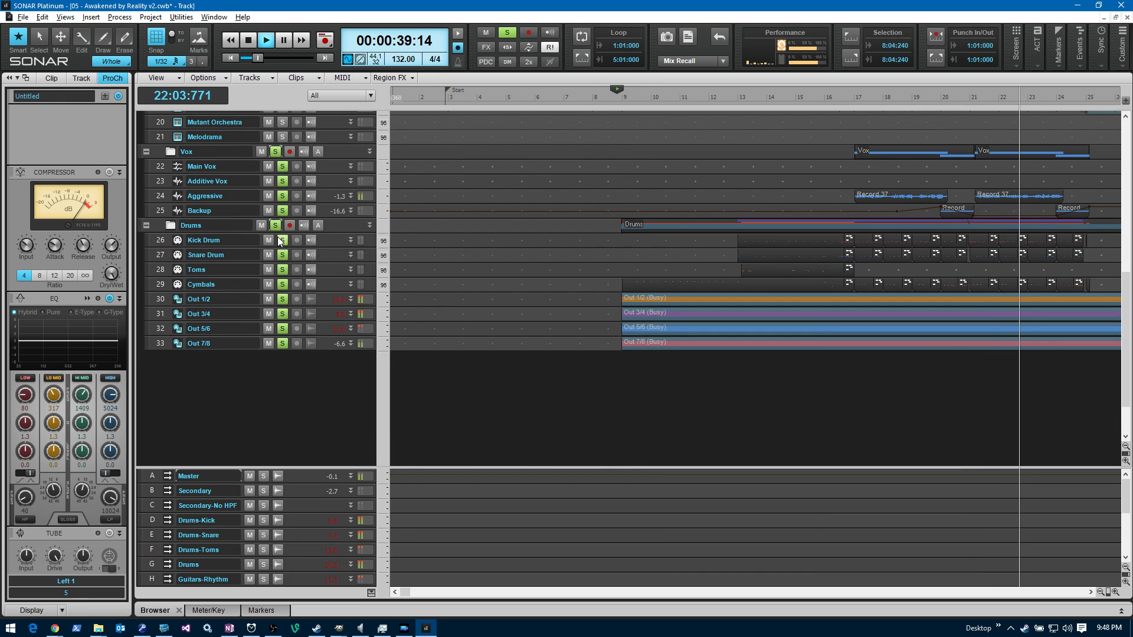
pyautogui.click(507, 33)
# Listen to the full mix, stop playback, and switch to the open Temp.cwp project.
pyautogui.scroll(5, 486, 270)
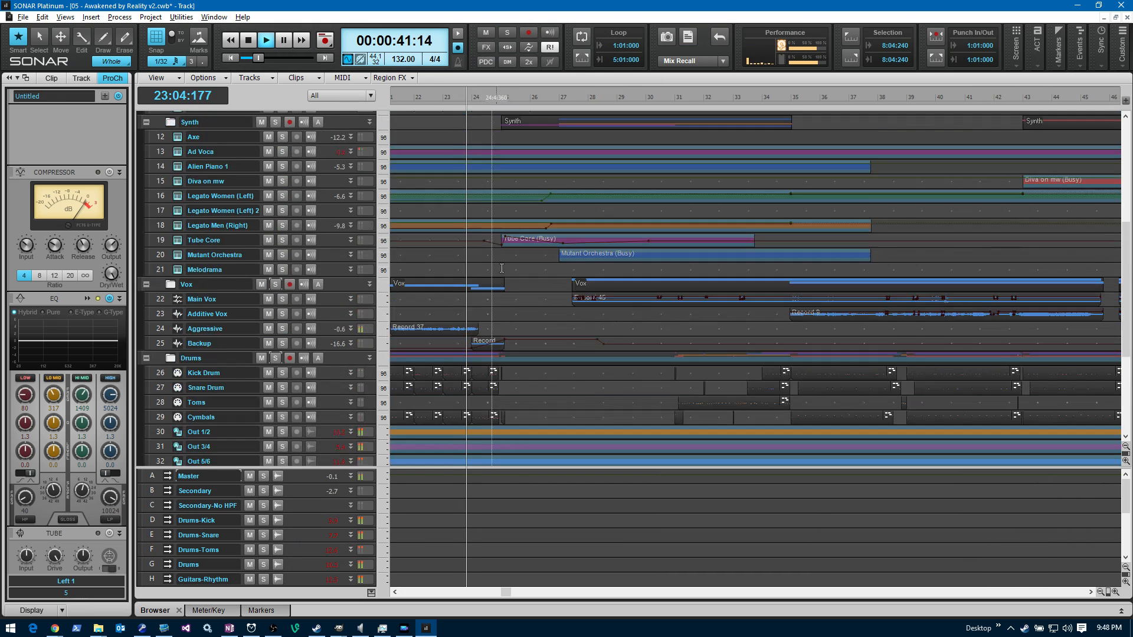
pyautogui.scroll(3, 486, 271)
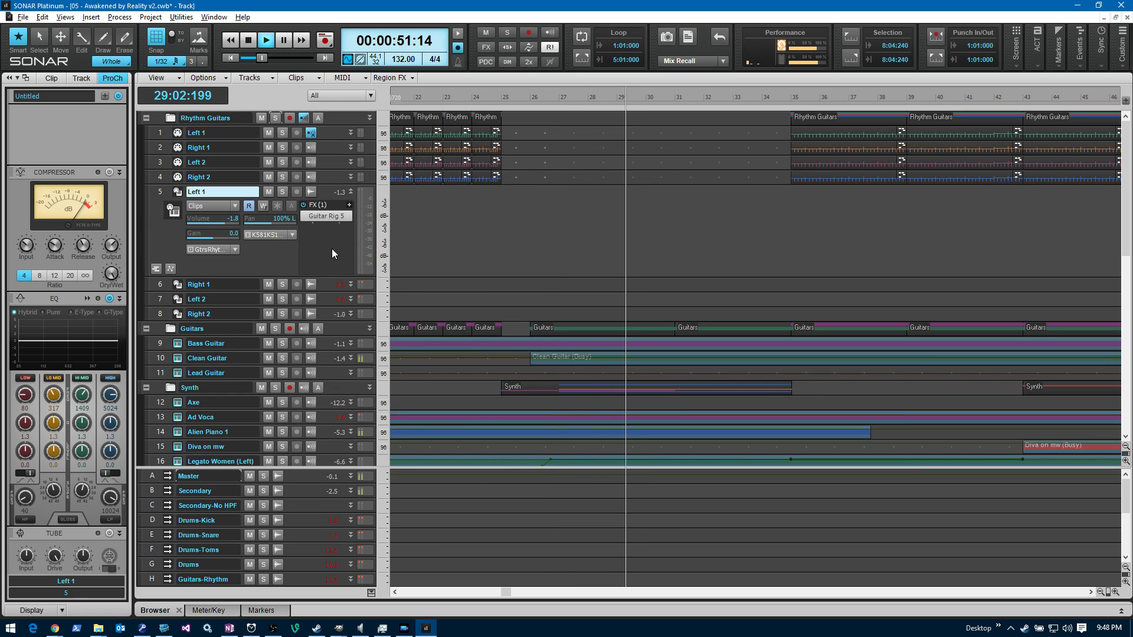
pyautogui.press('space')
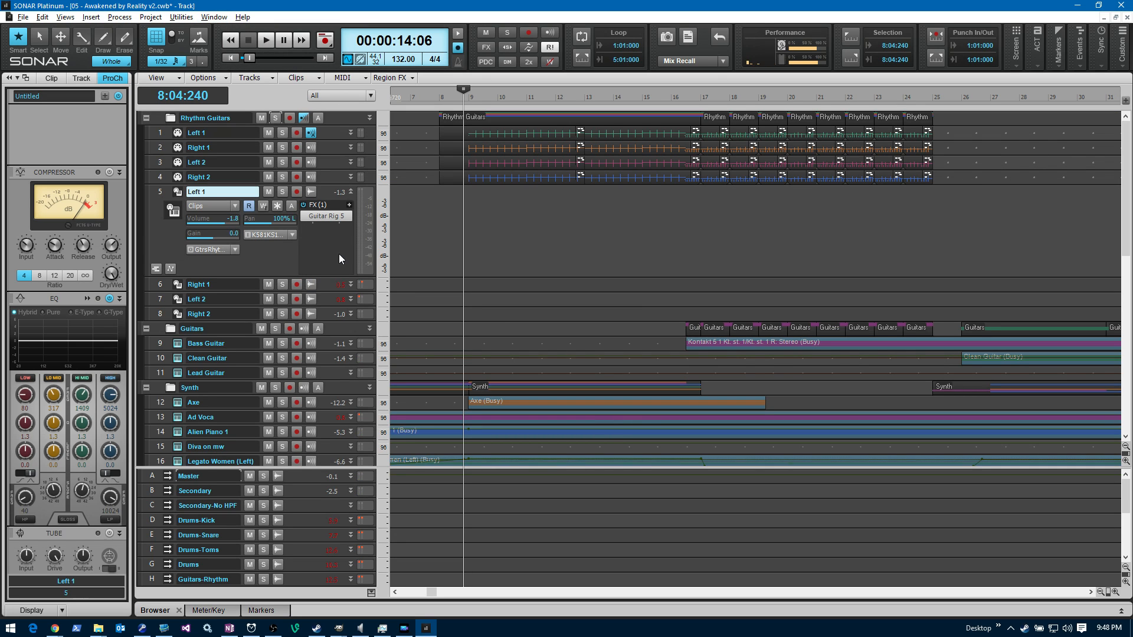
pyautogui.click(214, 16)
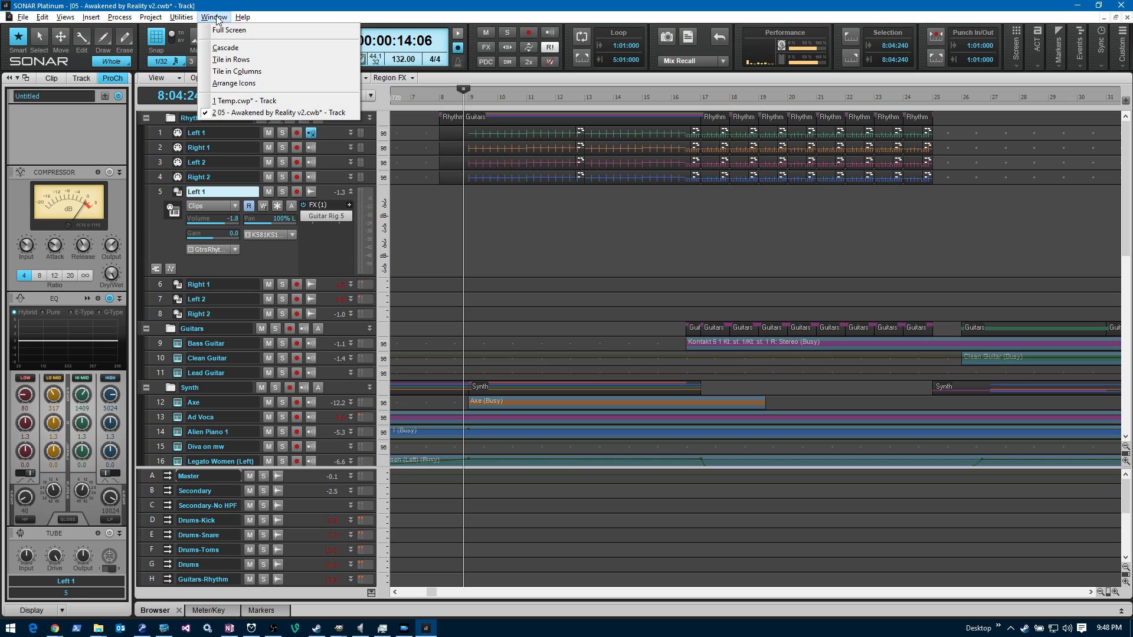
pyautogui.click(269, 102)
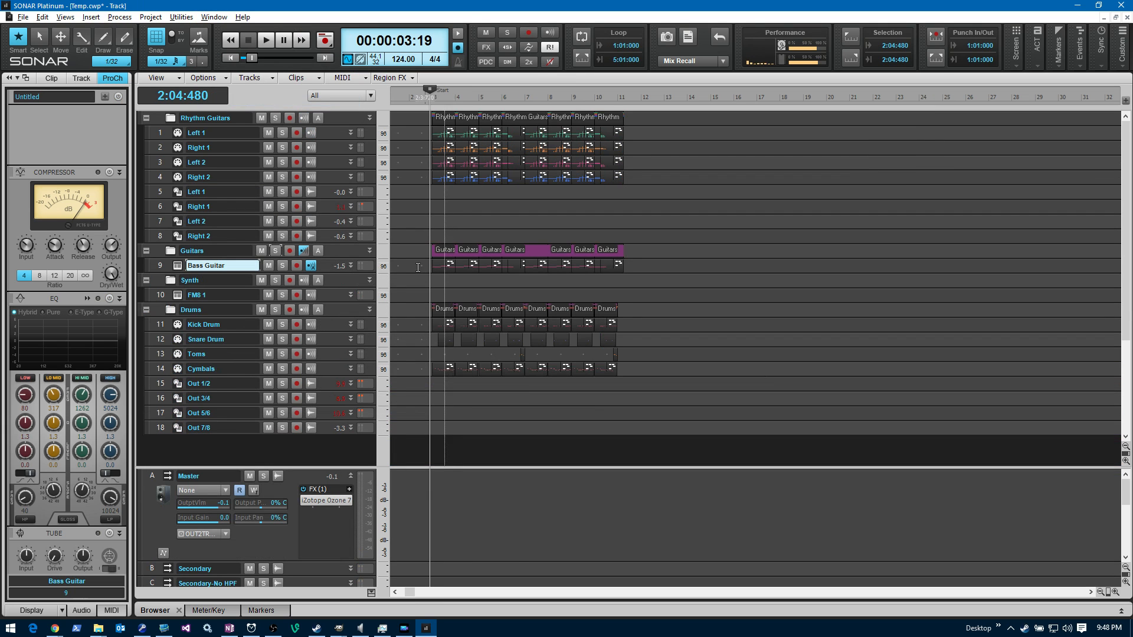